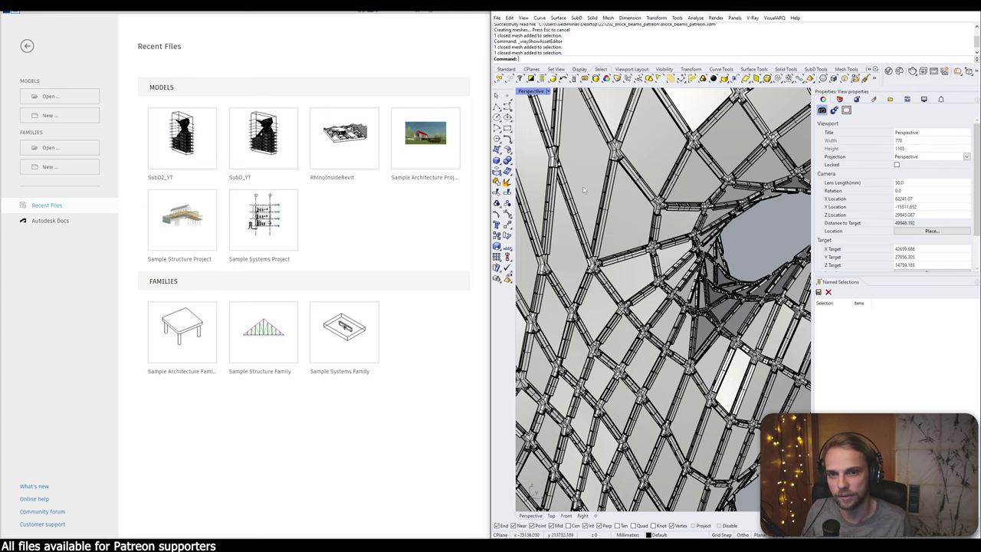
{"action": "right_click_drag", "start_coordinate": [579, 281], "coordinate": [560, 169], "text": "shift"}
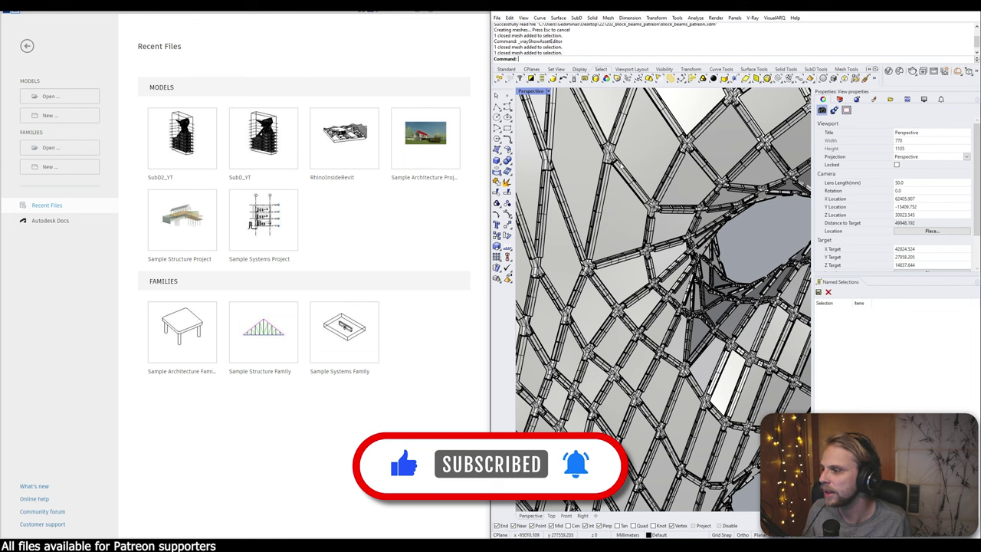
{"action": "right_click_drag", "start_coordinate": [640, 258], "coordinate": [614, 341], "text": "shift"}
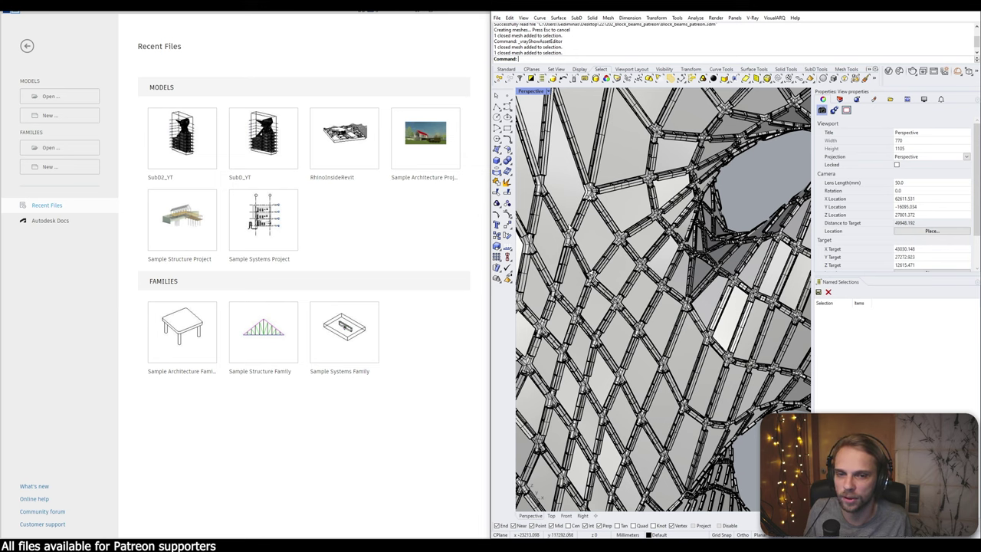
{"action": "scroll", "coordinate": [596, 181], "scroll_direction": "up", "scroll_amount": 2}
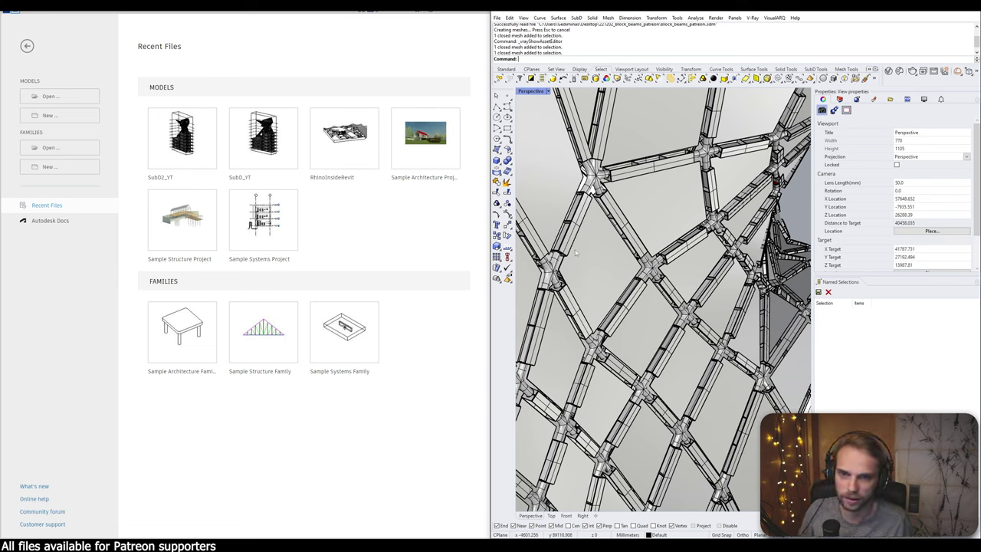
Switch to Revit and create a new family from the English Metric Generic Model Adaptive template
{"action": "left_click", "coordinate": [939, 11]}
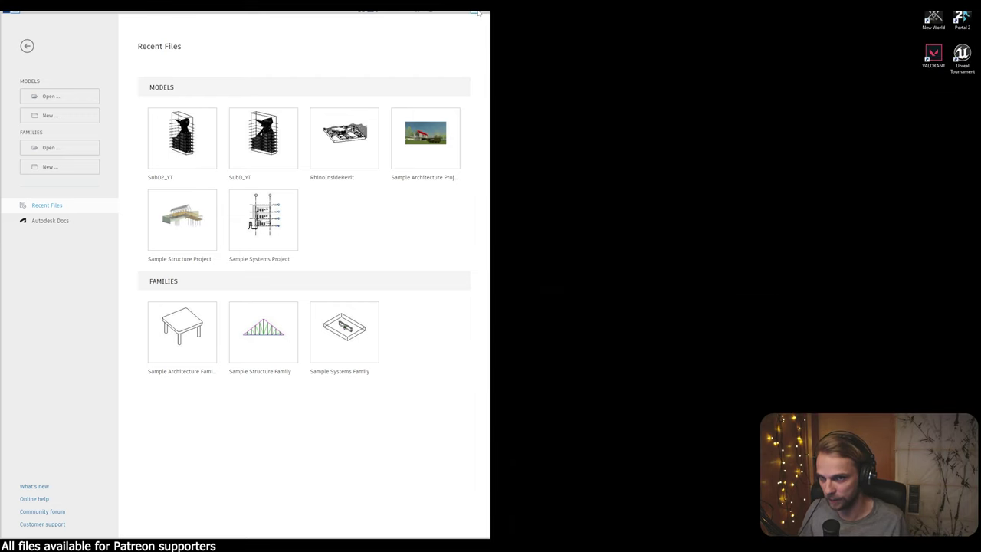
{"action": "left_click", "coordinate": [475, 14]}
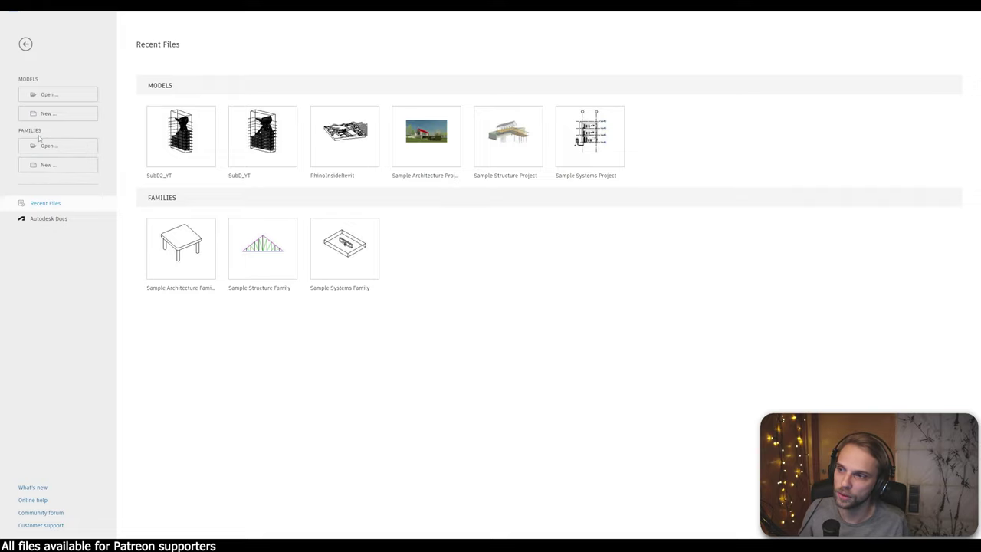
{"action": "left_click", "coordinate": [46, 167]}
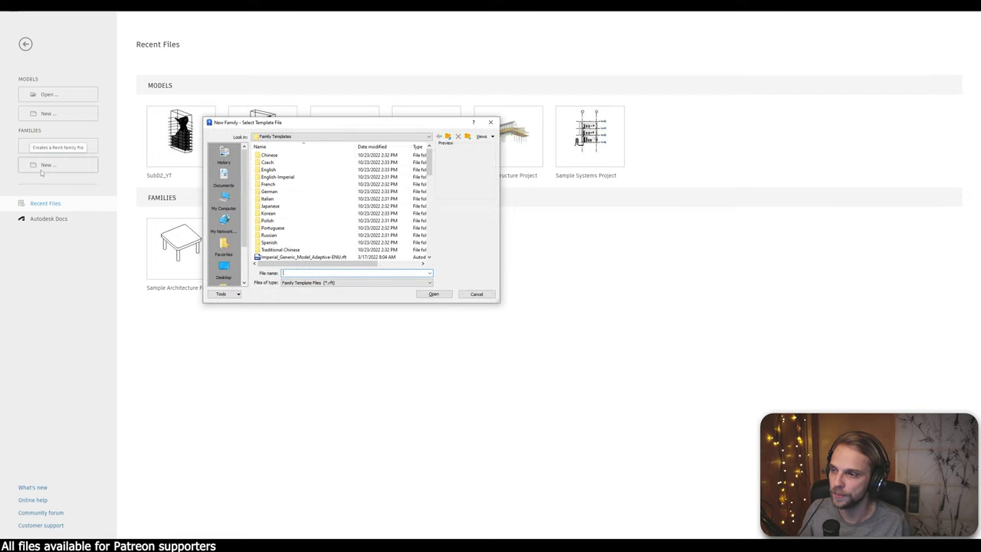
{"action": "double_click", "coordinate": [269, 169]}
{"action": "scroll", "coordinate": [326, 242], "scroll_direction": "down", "scroll_amount": 2}
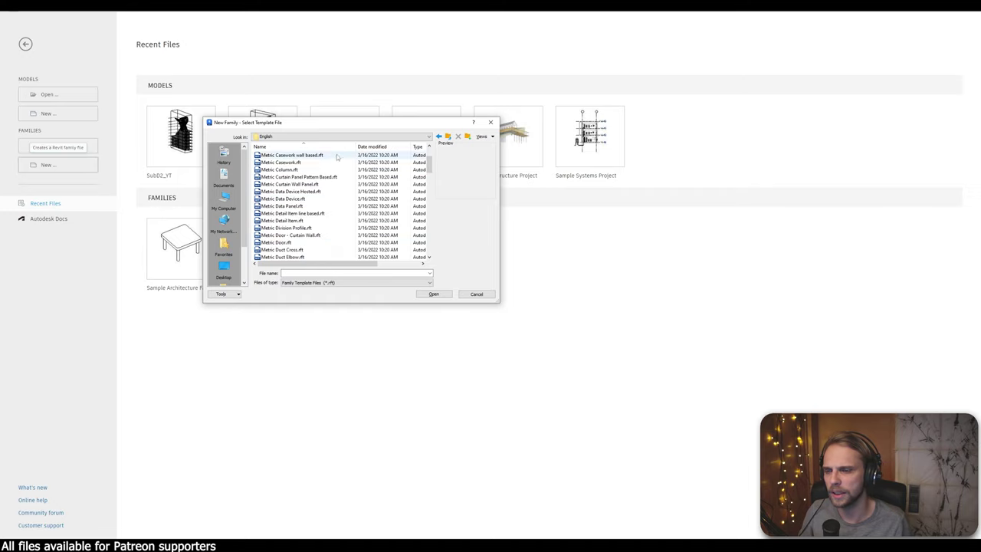
{"action": "scroll", "coordinate": [322, 240], "scroll_direction": "down", "scroll_amount": 5}
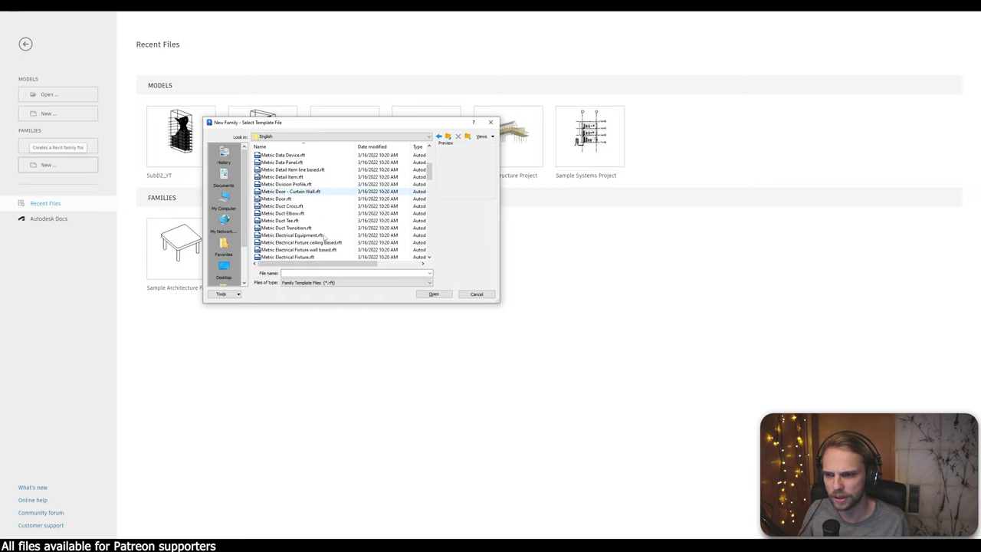
{"action": "left_click", "coordinate": [322, 213]}
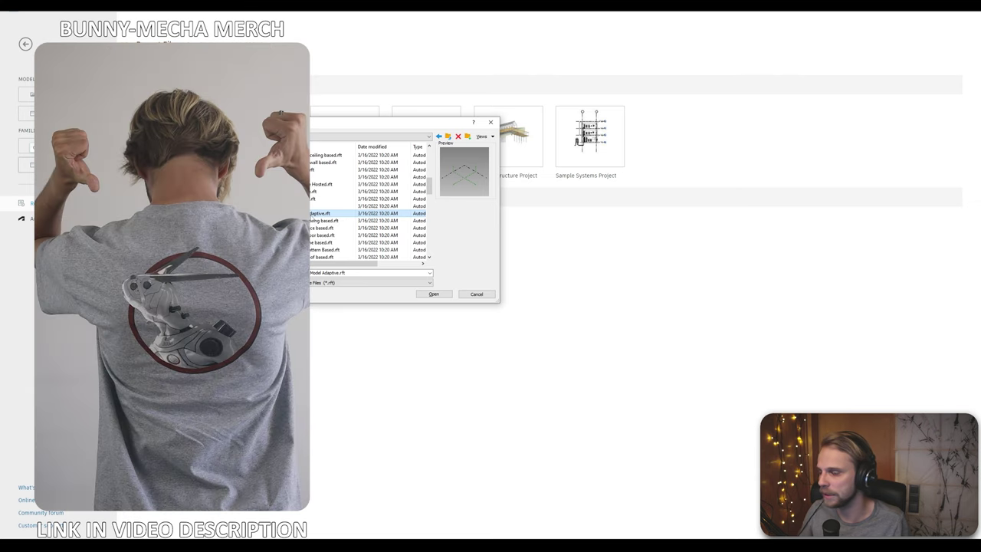
{"action": "left_click", "coordinate": [423, 296]}
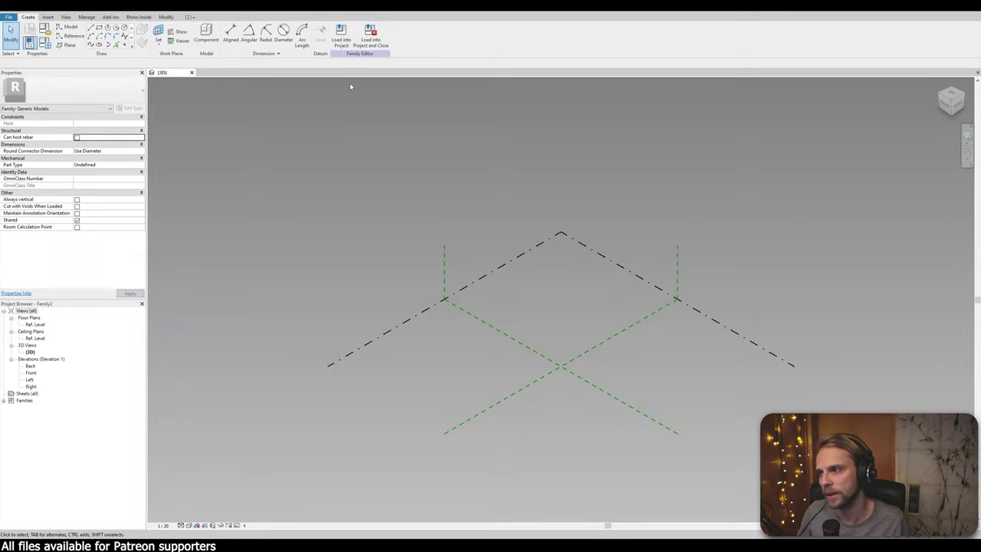
Place four reference points on the Ref. Level plane, one in each quadrant around the crossing reference planes
{"action": "middle_click_drag", "start_coordinate": [580, 308], "coordinate": [498, 244]}
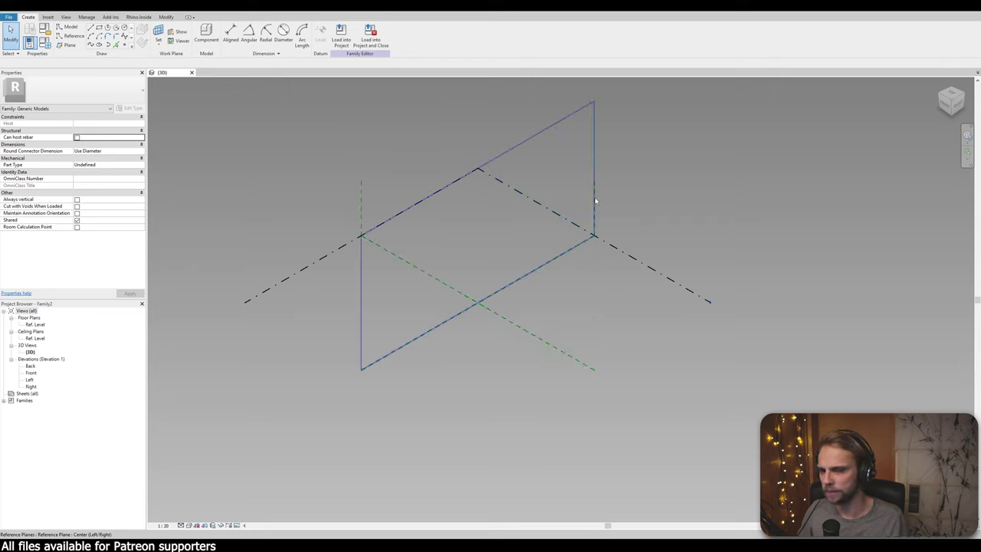
{"action": "middle_click_drag", "start_coordinate": [265, 194], "coordinate": [284, 211]}
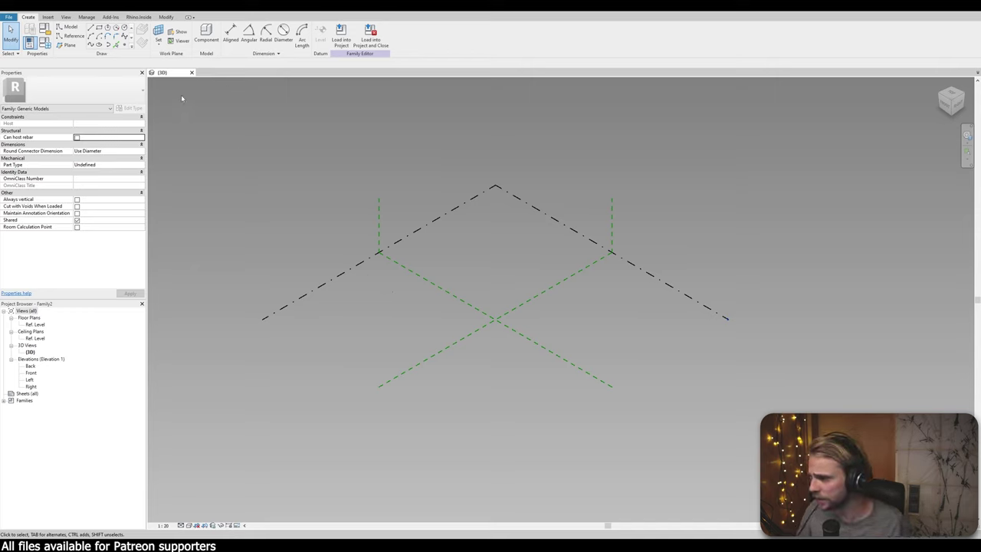
{"action": "left_click", "coordinate": [126, 48]}
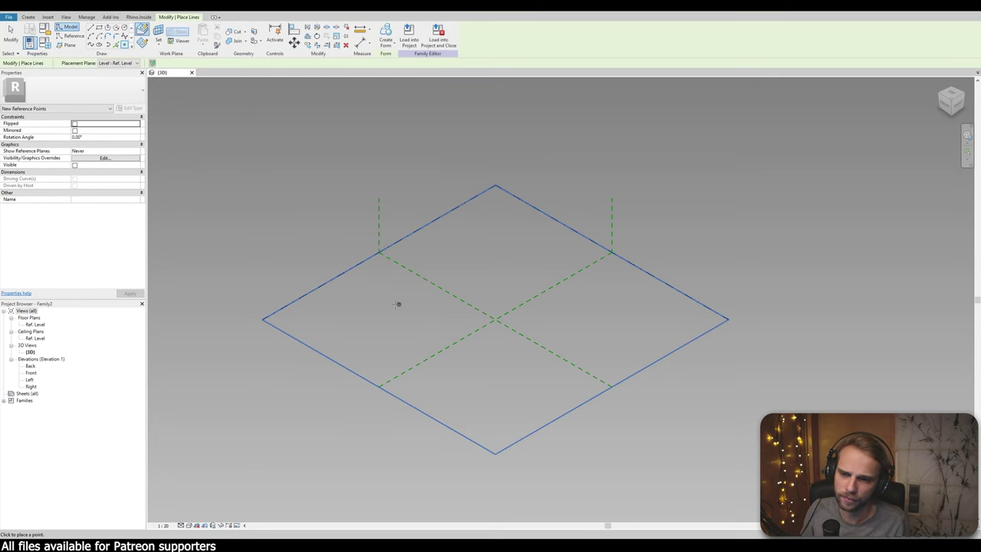
{"action": "left_click", "coordinate": [405, 315]}
{"action": "left_click", "coordinate": [493, 255]}
{"action": "left_click", "coordinate": [503, 267]}
{"action": "left_click", "coordinate": [598, 322]}
{"action": "left_click", "coordinate": [500, 380]}
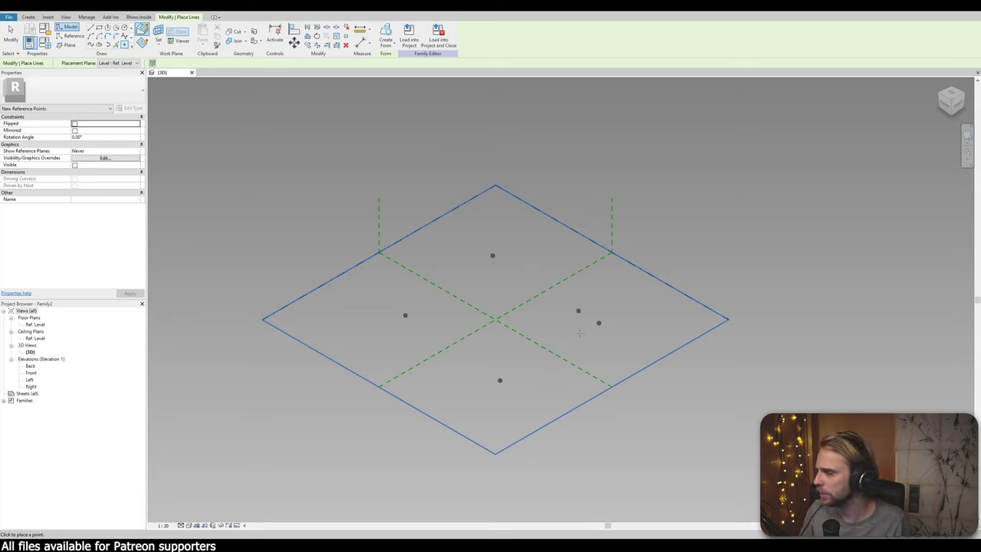
{"action": "left_click", "coordinate": [411, 338]}
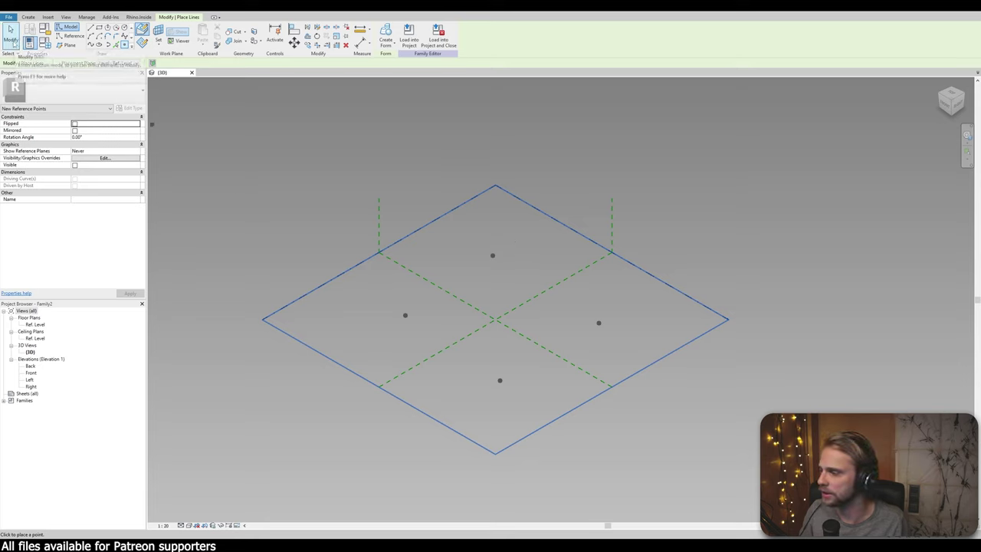
{"action": "left_click", "coordinate": [10, 37]}
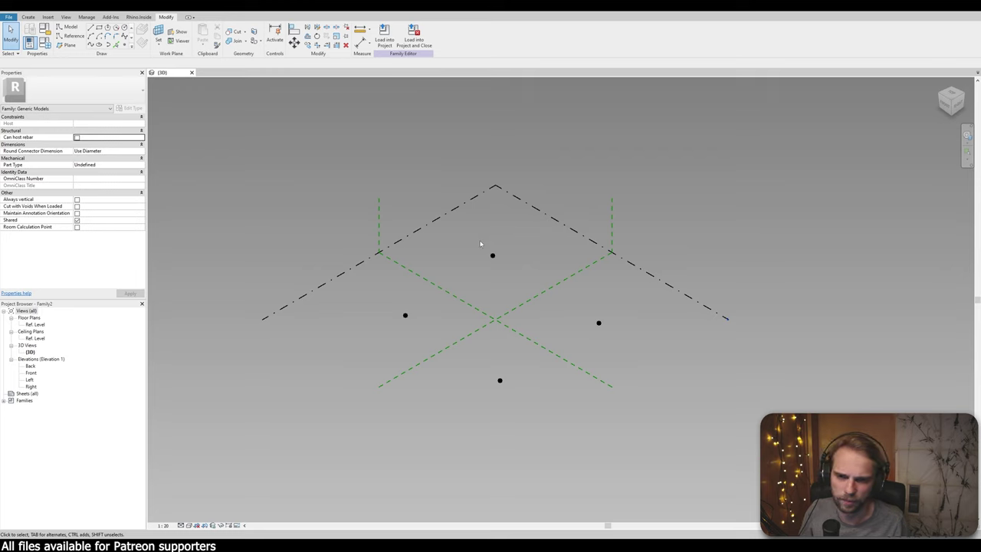
Select all four reference points and make them adaptive
{"action": "left_click_drag", "start_coordinate": [406, 193], "coordinate": [622, 411]}
{"action": "left_click_drag", "start_coordinate": [382, 301], "coordinate": [430, 335], "text": "ctrl"}
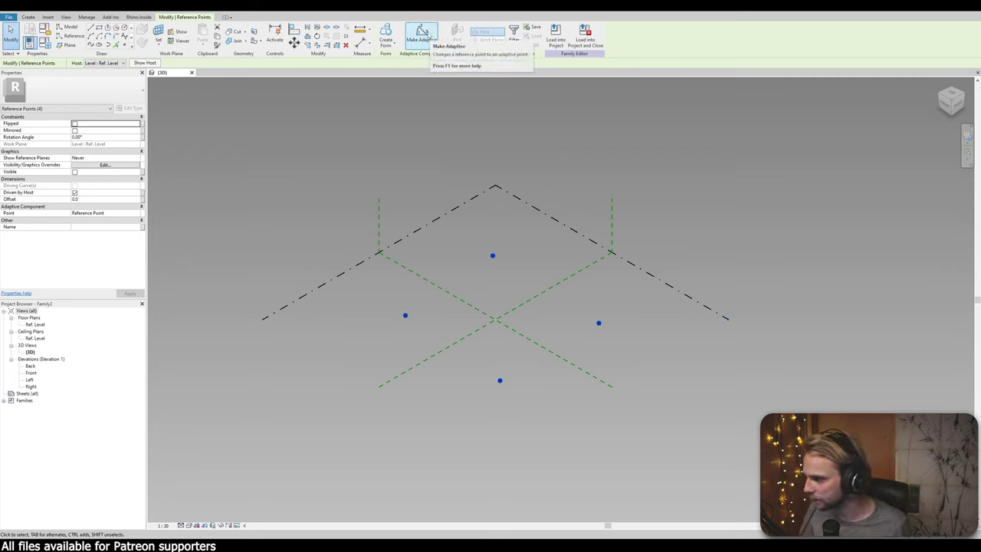
{"action": "left_click", "coordinate": [424, 36]}
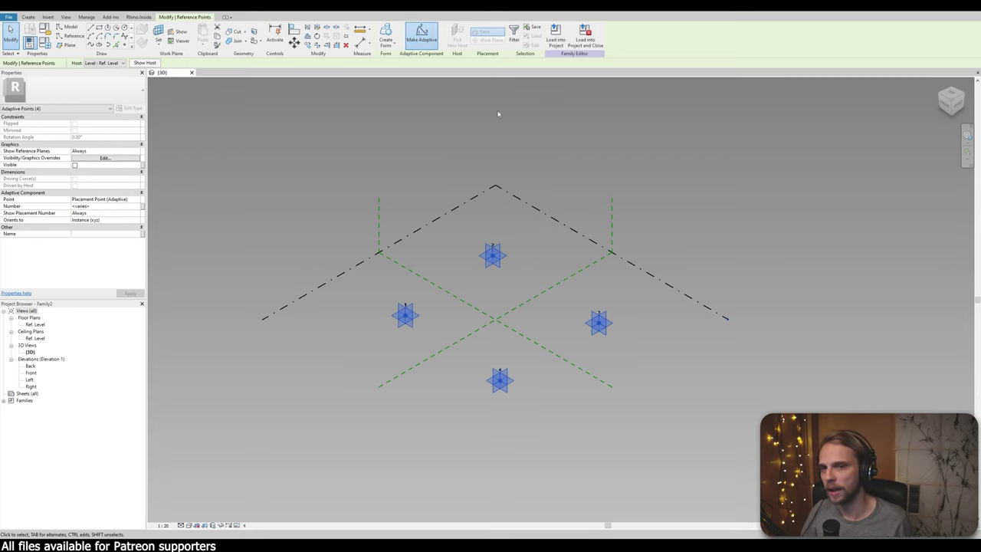
{"action": "left_click", "coordinate": [389, 173]}
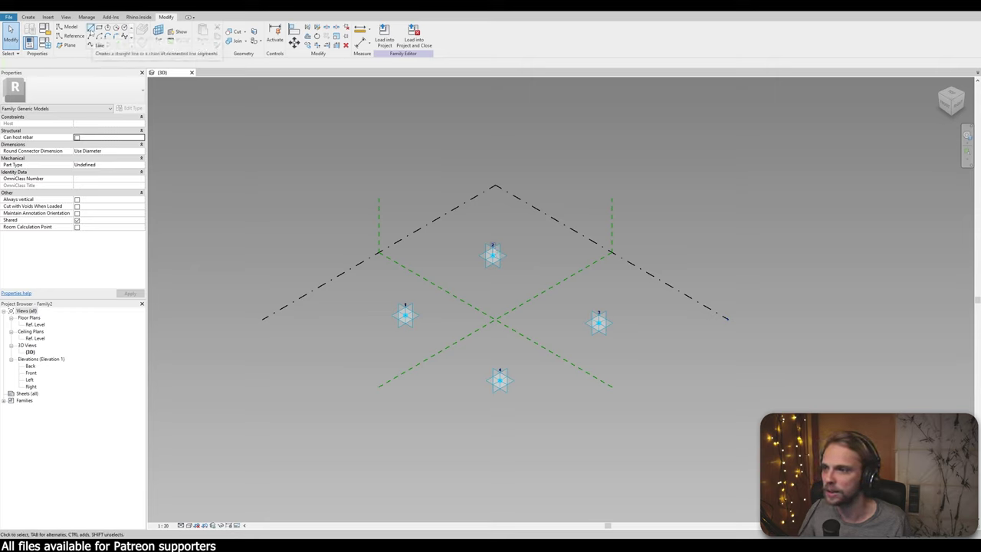
Try to draw a chain of model lines through the adaptive points 1, 2, 3 and 4 without 3D snapping
{"action": "left_click", "coordinate": [91, 28]}
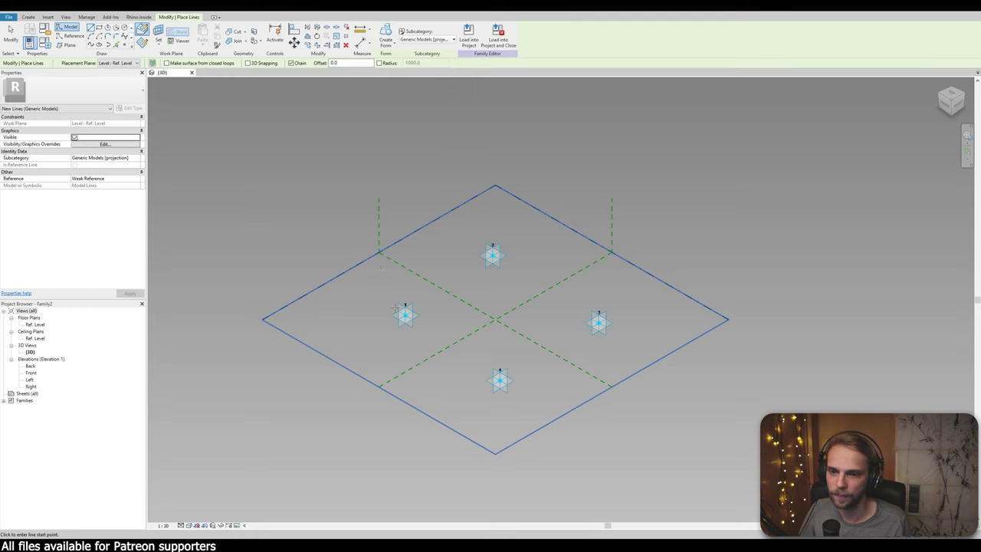
{"action": "left_click", "coordinate": [405, 314]}
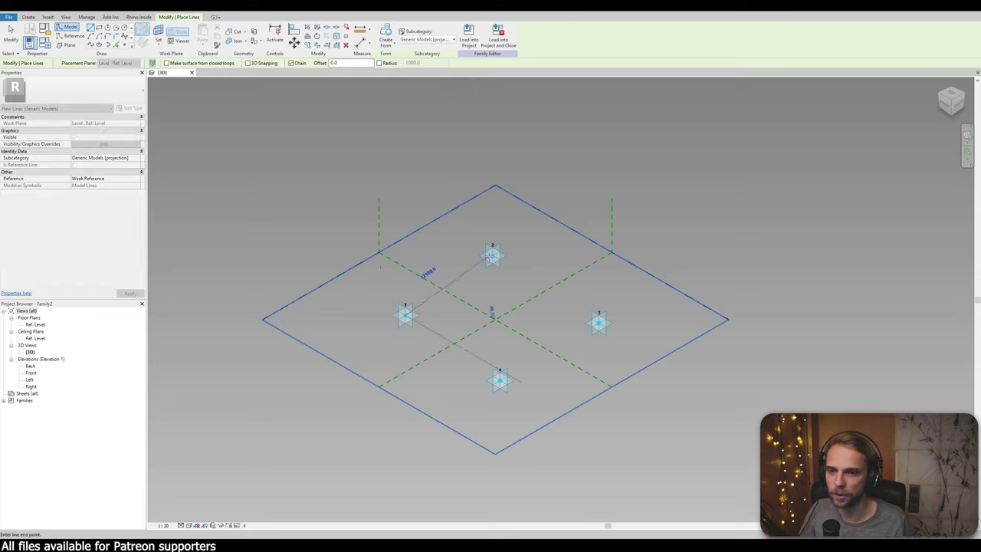
{"action": "left_click", "coordinate": [492, 255]}
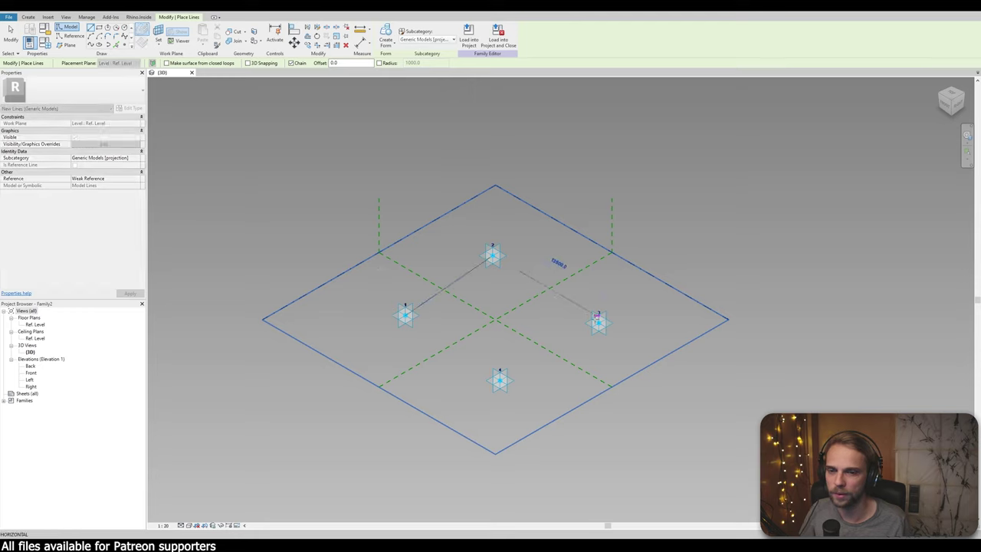
{"action": "left_click", "coordinate": [597, 320]}
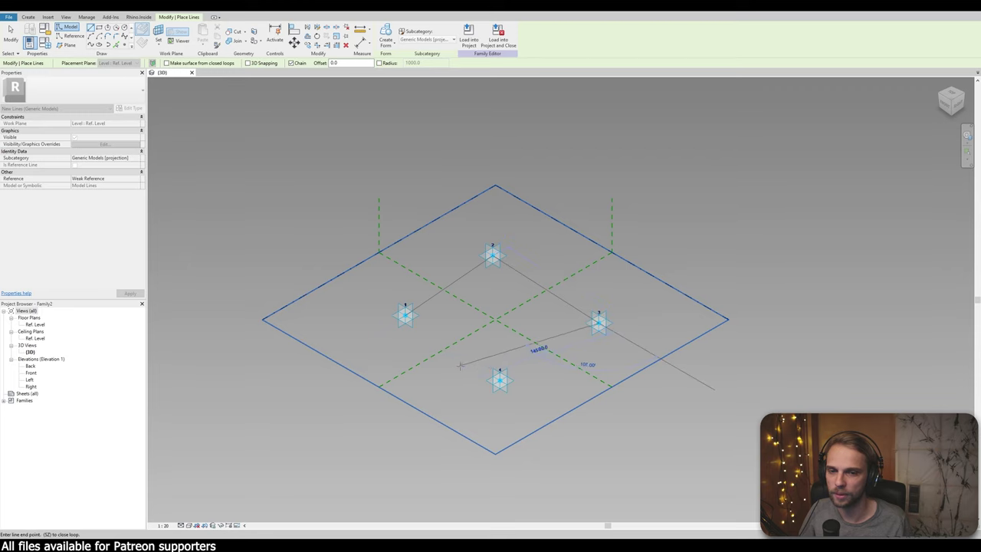
{"action": "scroll", "coordinate": [499, 381], "scroll_direction": "up", "scroll_amount": 2}
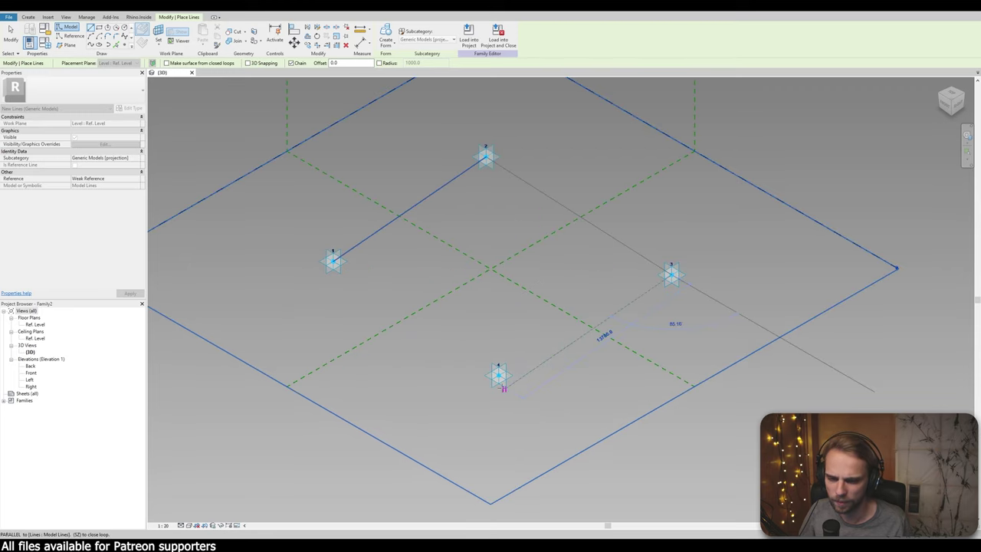
{"action": "scroll", "coordinate": [503, 387], "scroll_direction": "up", "scroll_amount": 1}
{"action": "scroll", "coordinate": [510, 383], "scroll_direction": "up", "scroll_amount": 3}
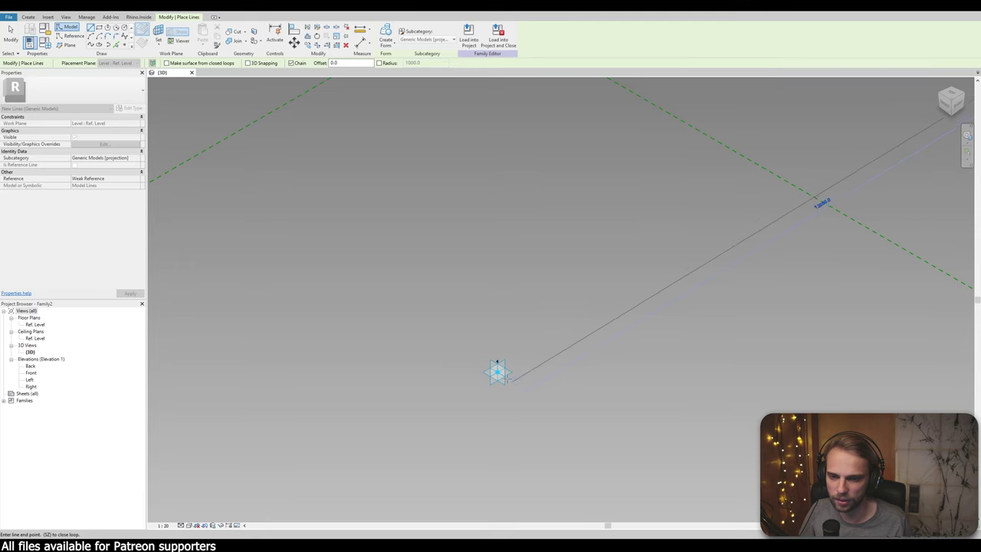
Enable 3D Snapping for model lines and draw a line from adaptive point 4 to point 1
{"action": "left_click", "coordinate": [251, 65]}
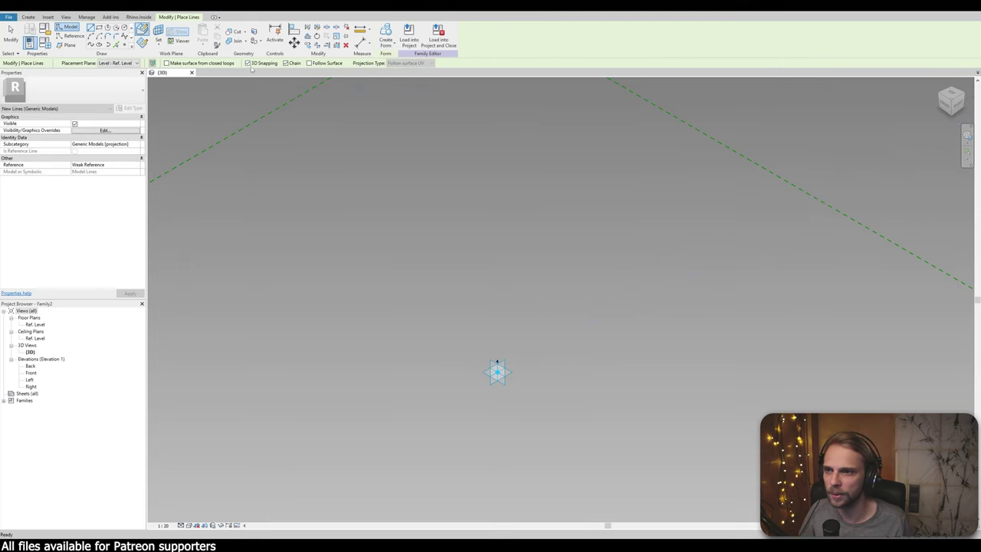
{"action": "left_click", "coordinate": [496, 372]}
{"action": "scroll", "coordinate": [518, 329], "scroll_direction": "down", "scroll_amount": 2}
{"action": "scroll", "coordinate": [519, 322], "scroll_direction": "down", "scroll_amount": 3}
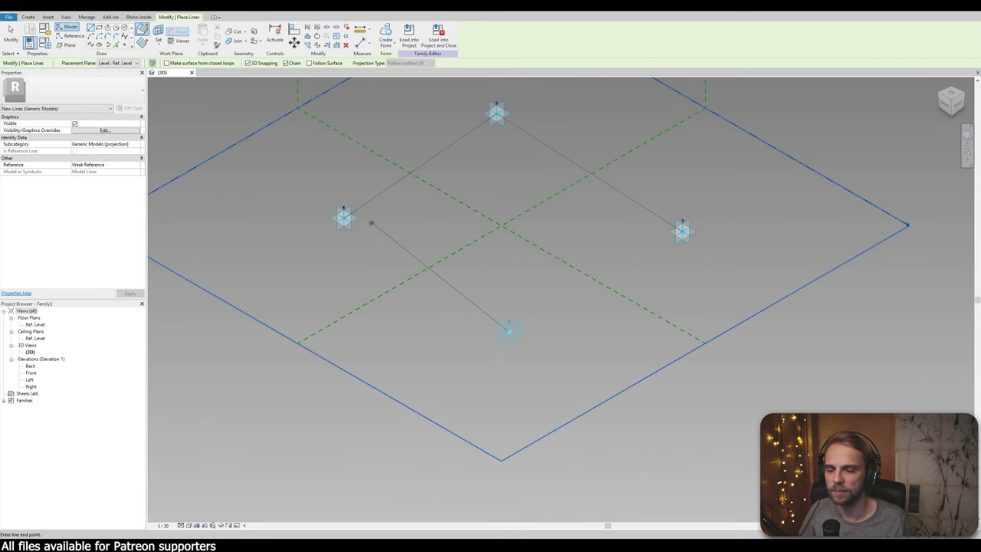
{"action": "left_click", "coordinate": [343, 219]}
{"action": "middle_click_drag", "start_coordinate": [420, 203], "coordinate": [432, 264]}
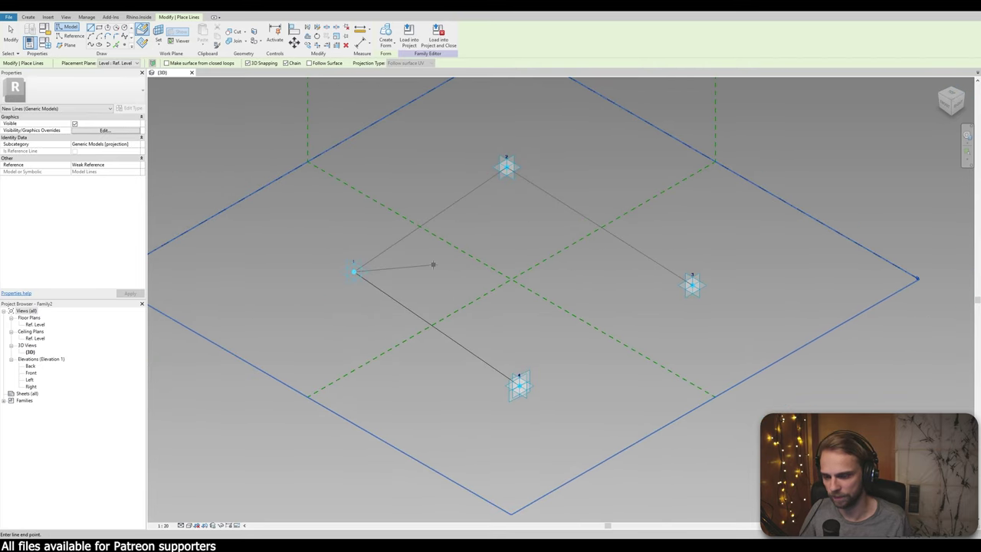
{"action": "key", "text": "p"}
{"action": "key", "text": "n"}
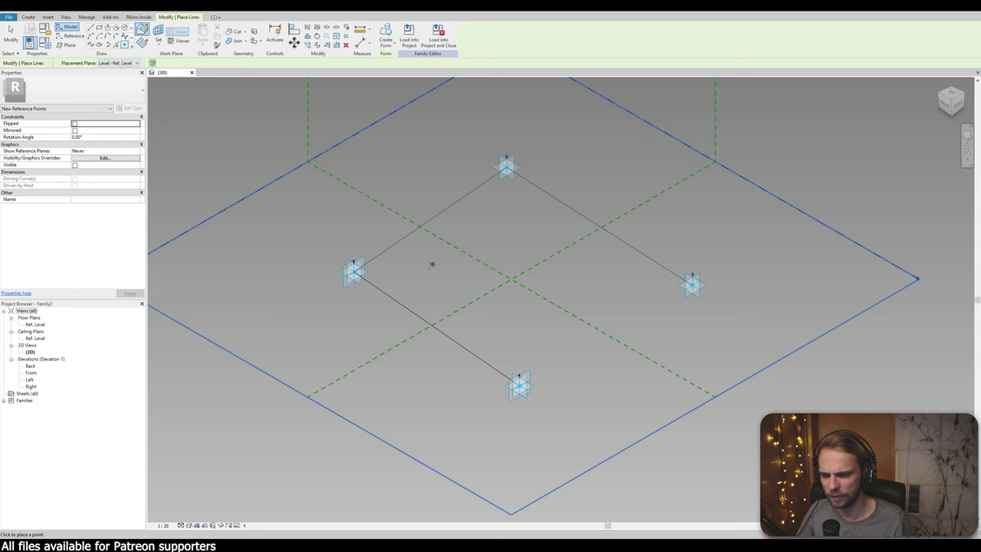
{"action": "key", "text": "Escape"}
{"action": "key", "text": "Escape"}
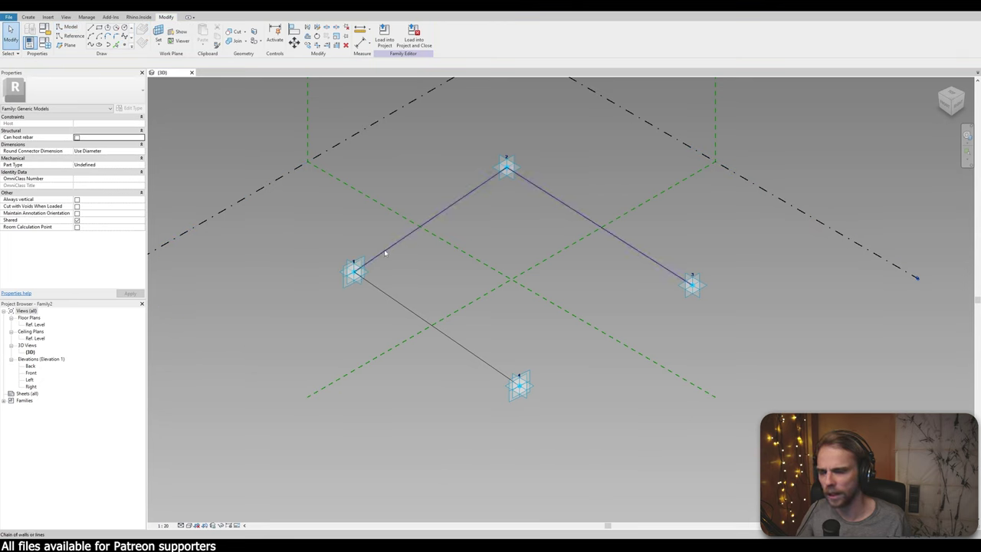
Delete all the model lines connecting the adaptive points
{"action": "left_click", "coordinate": [384, 249]}
{"action": "key", "text": "Delete"}
{"action": "left_click", "coordinate": [386, 295]}
{"action": "key", "text": "Delete"}
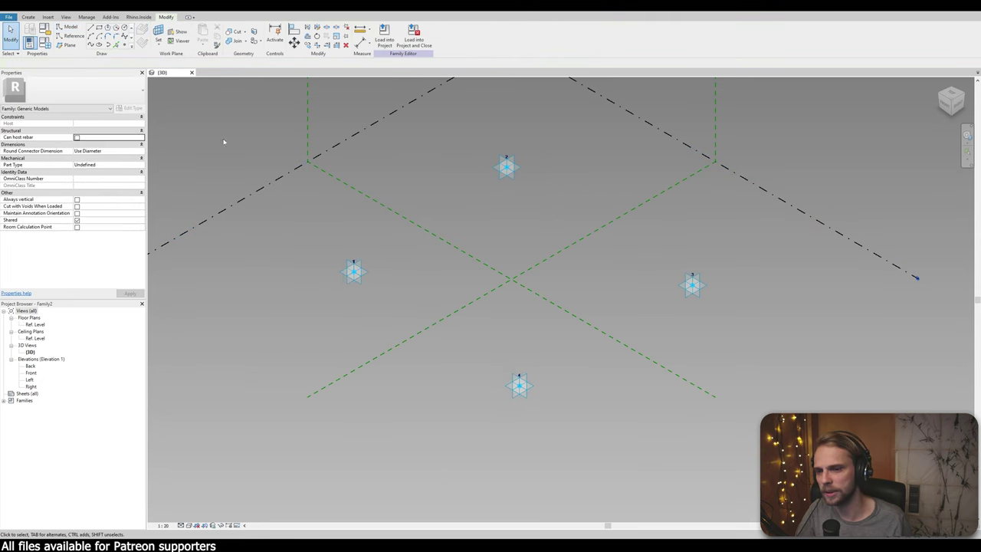
Draw a closed chain of 3D-snapped model lines through adaptive points 1, 2, 3, 4 and back to 1
{"action": "key", "text": "l"}
{"action": "key", "text": "i"}
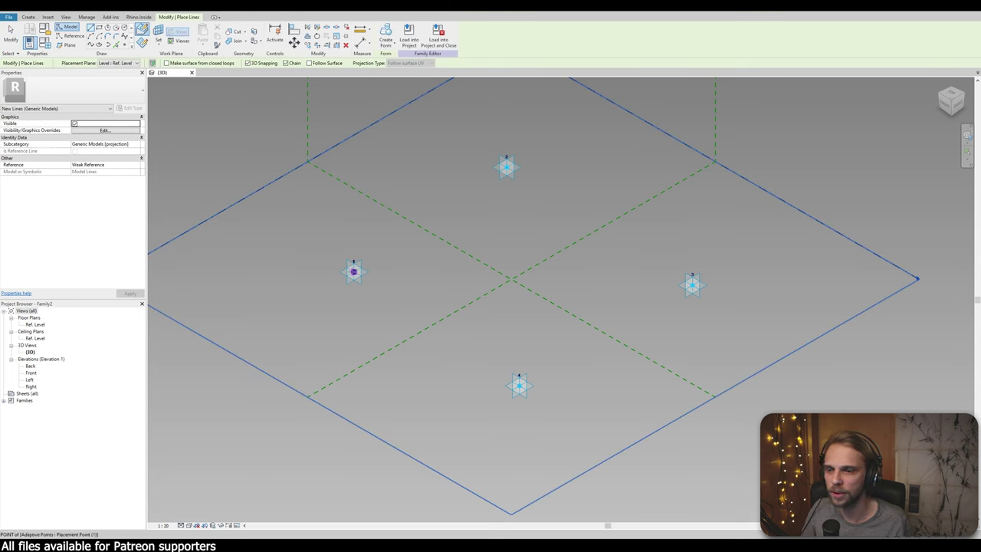
{"action": "left_click", "coordinate": [353, 271]}
{"action": "left_click", "coordinate": [506, 166]}
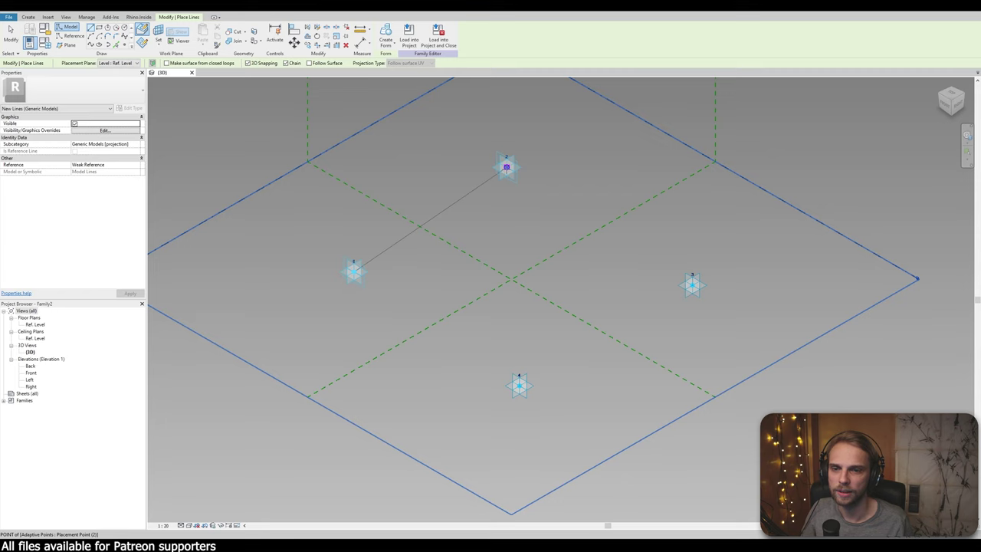
{"action": "left_click", "coordinate": [692, 285]}
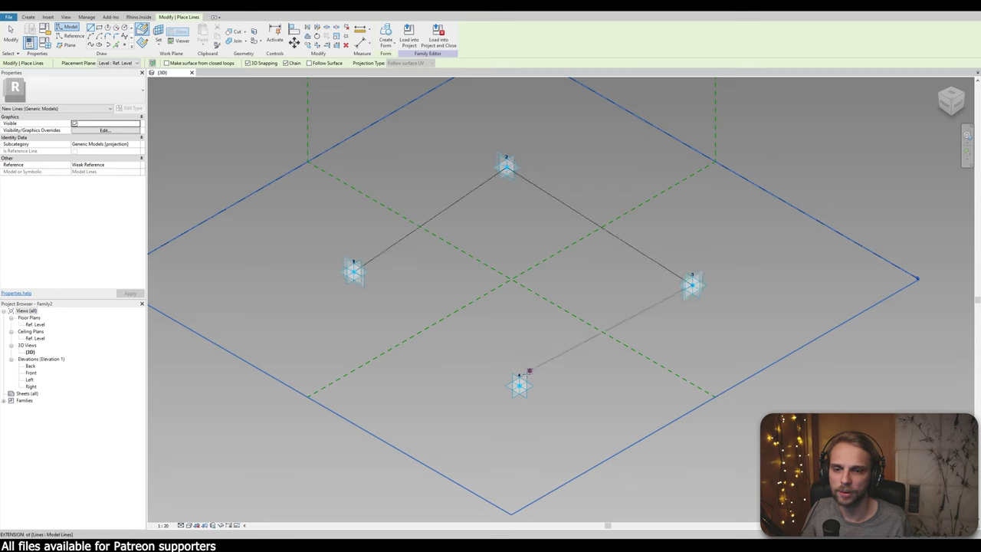
{"action": "left_click", "coordinate": [519, 385]}
{"action": "left_click", "coordinate": [353, 271]}
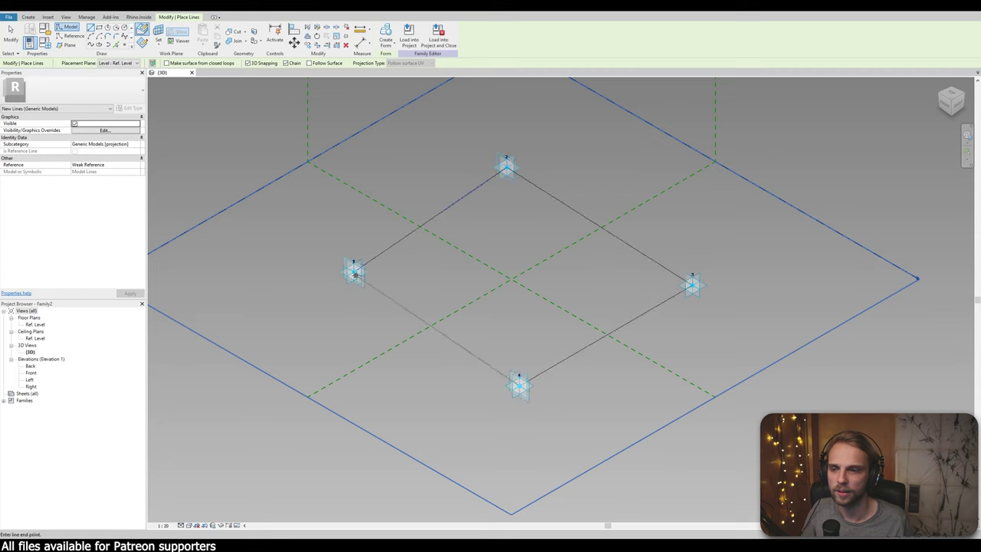
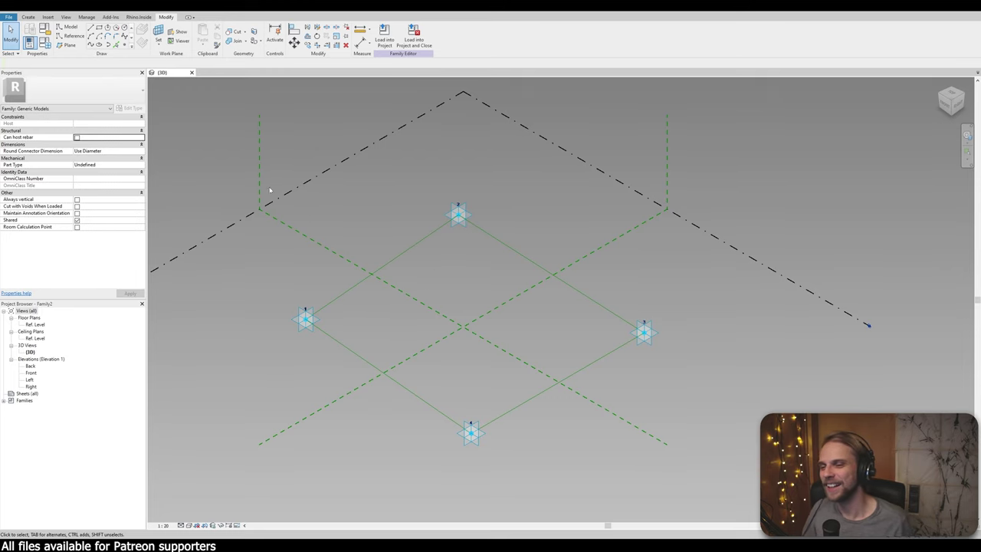
Place a reference point at the midpoint of the line between adaptive points 1 and 2
{"action": "scroll", "coordinate": [387, 272], "scroll_direction": "up", "scroll_amount": 1}
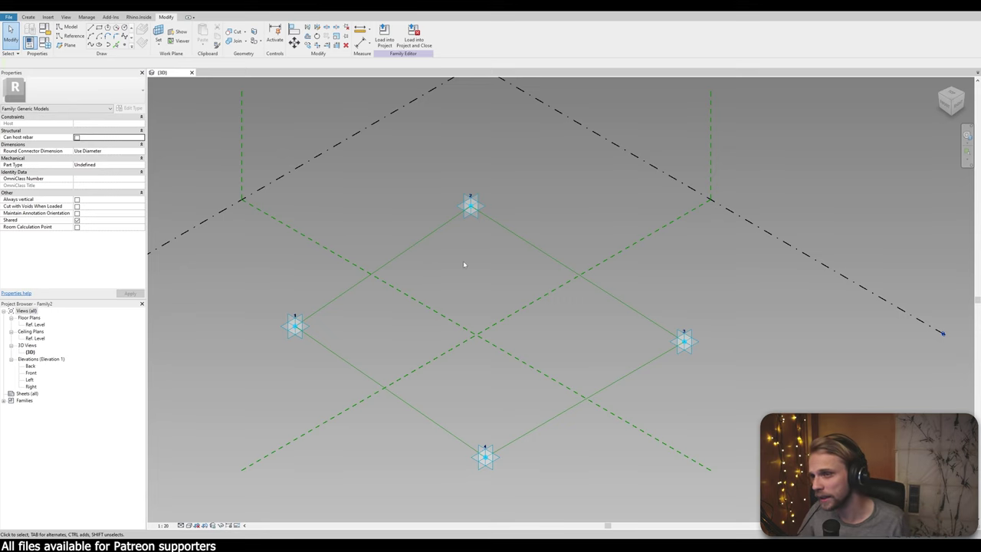
{"action": "middle_click_drag", "start_coordinate": [462, 260], "coordinate": [451, 228]}
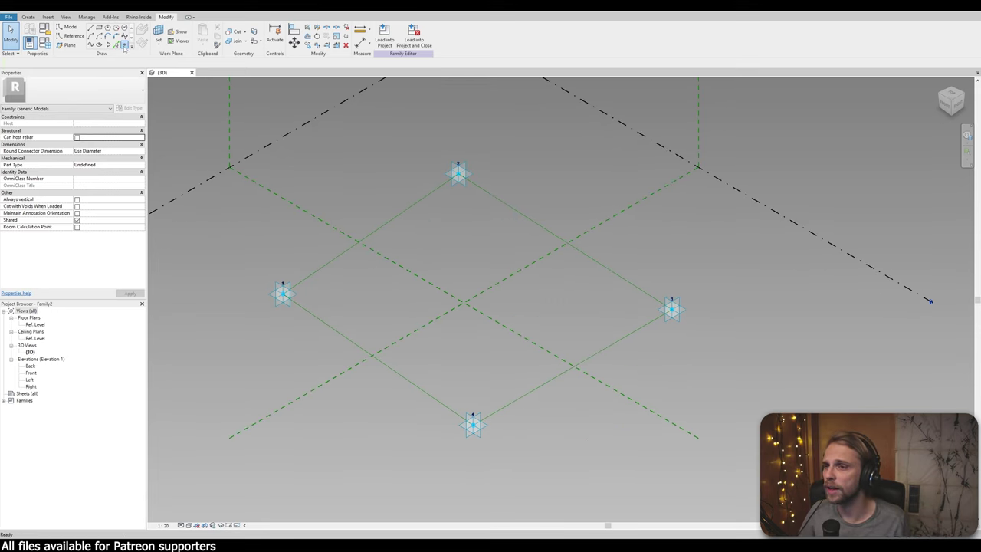
{"action": "left_click", "coordinate": [124, 46]}
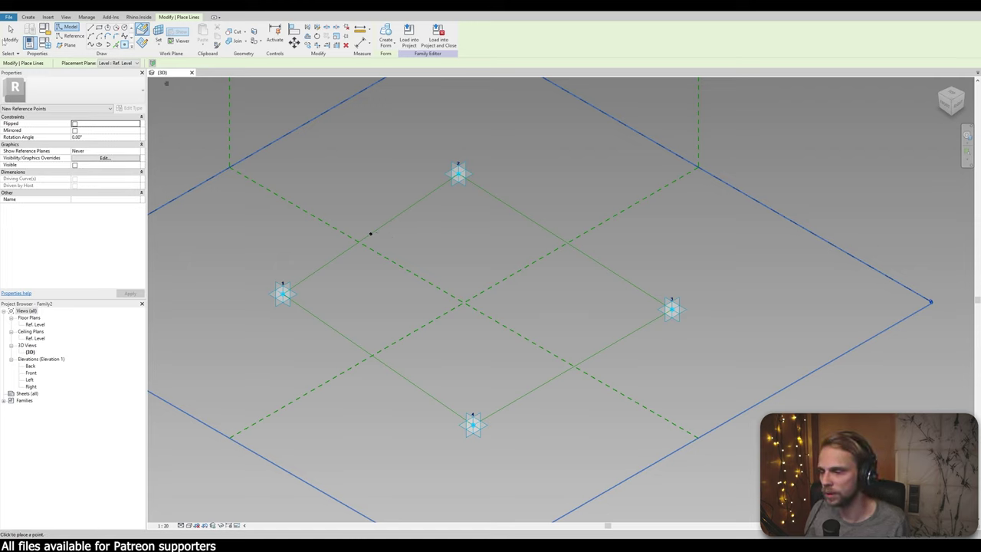
{"action": "left_click", "coordinate": [11, 35]}
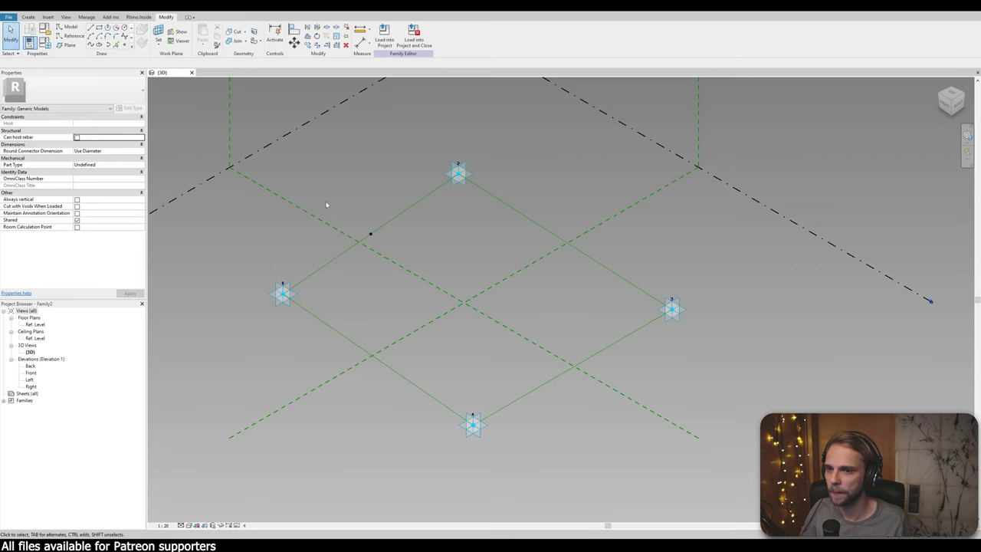
Draw a reference-line rectangle of about 800 by 660 on the midpoint reference point's work plane, with one corner on the point
{"action": "scroll", "coordinate": [370, 236], "scroll_direction": "up", "scroll_amount": 3}
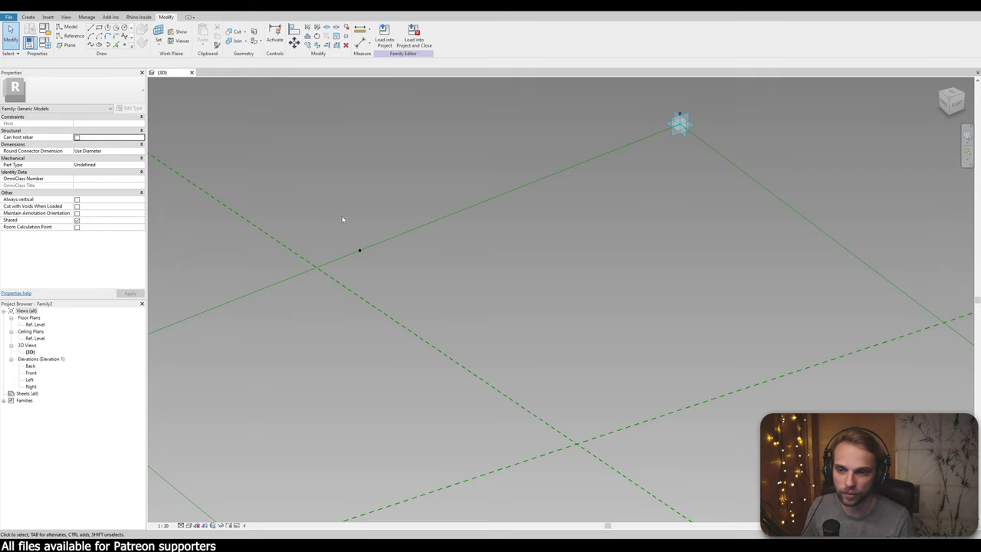
{"action": "key", "text": "Tab"}
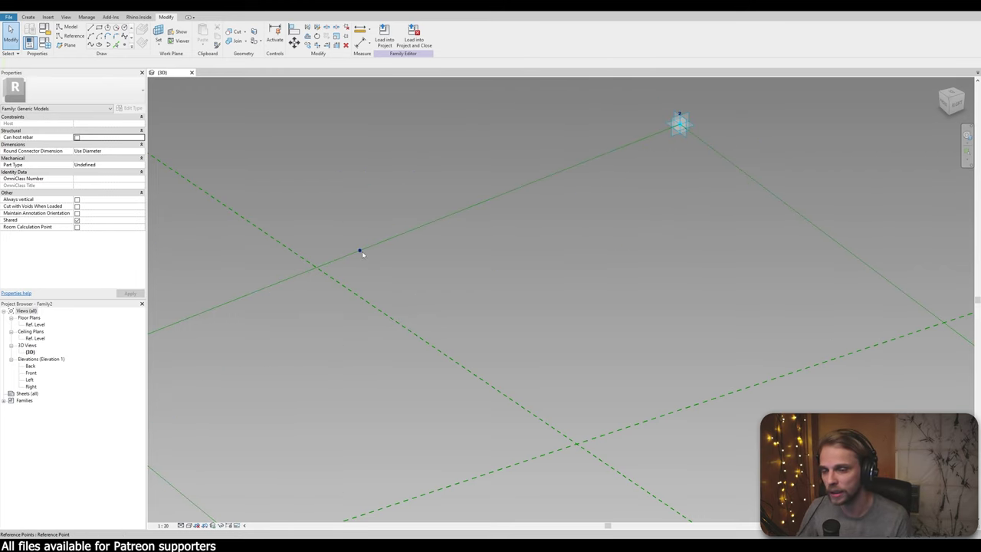
{"action": "left_click", "coordinate": [360, 250]}
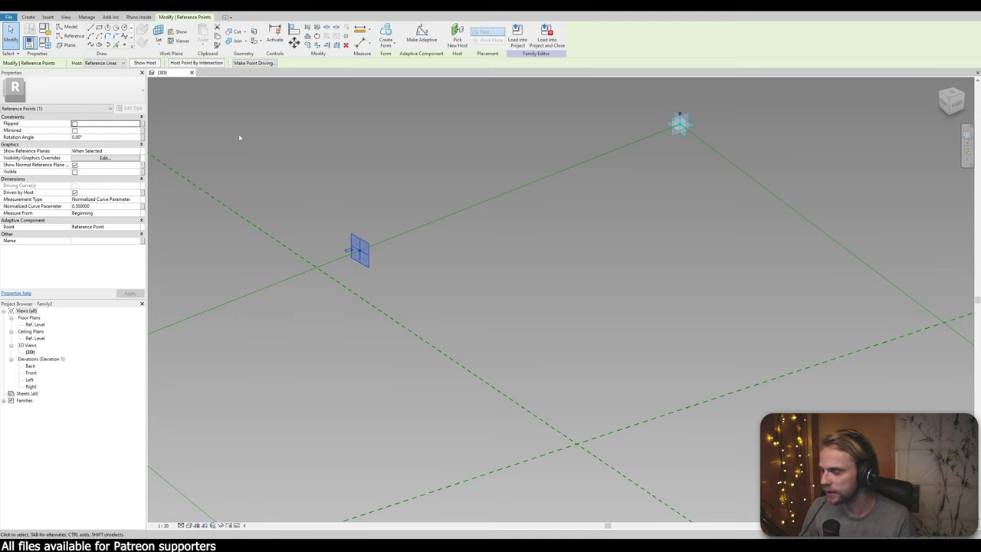
{"action": "left_click", "coordinate": [84, 36]}
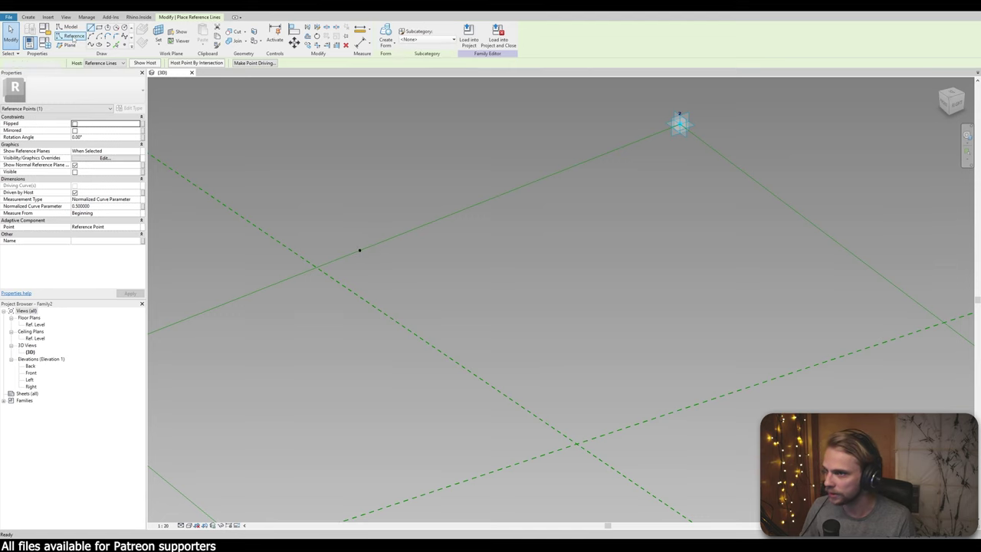
{"action": "left_click", "coordinate": [99, 29]}
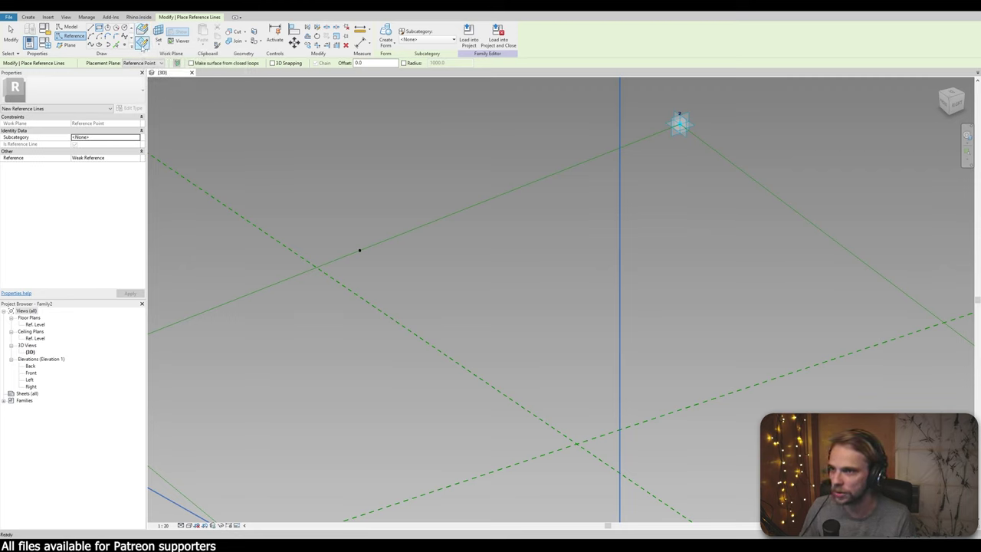
{"action": "left_click", "coordinate": [142, 43]}
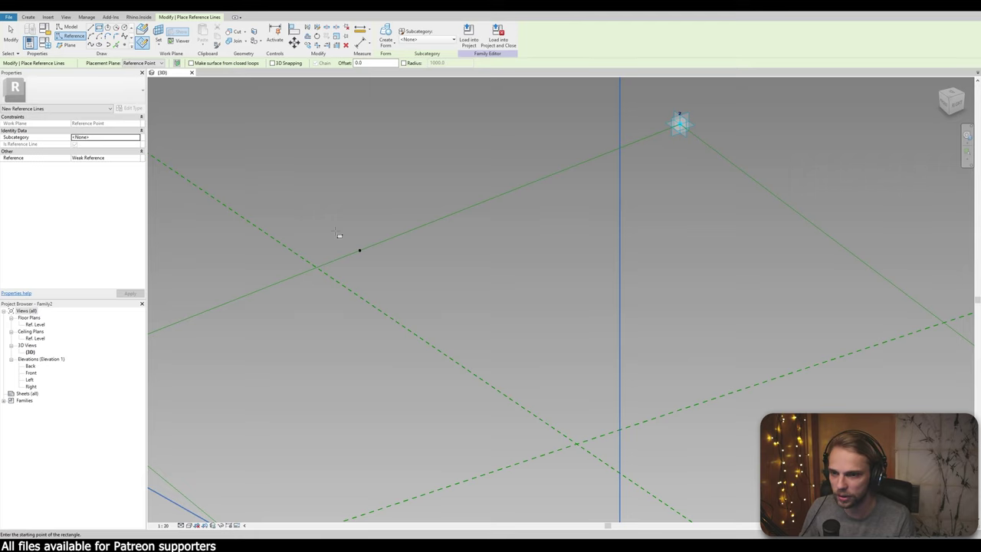
{"action": "left_click", "coordinate": [359, 249]}
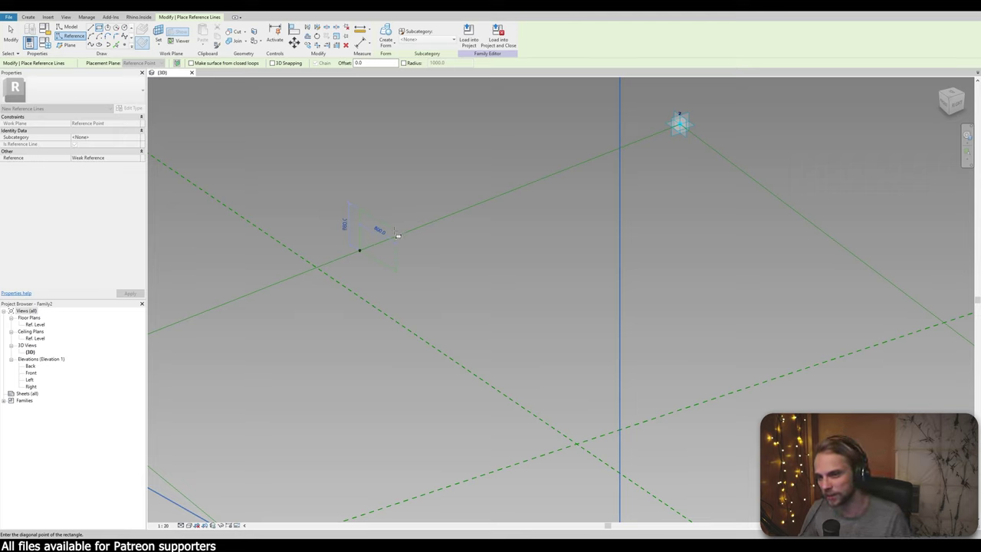
{"action": "left_click", "coordinate": [397, 231]}
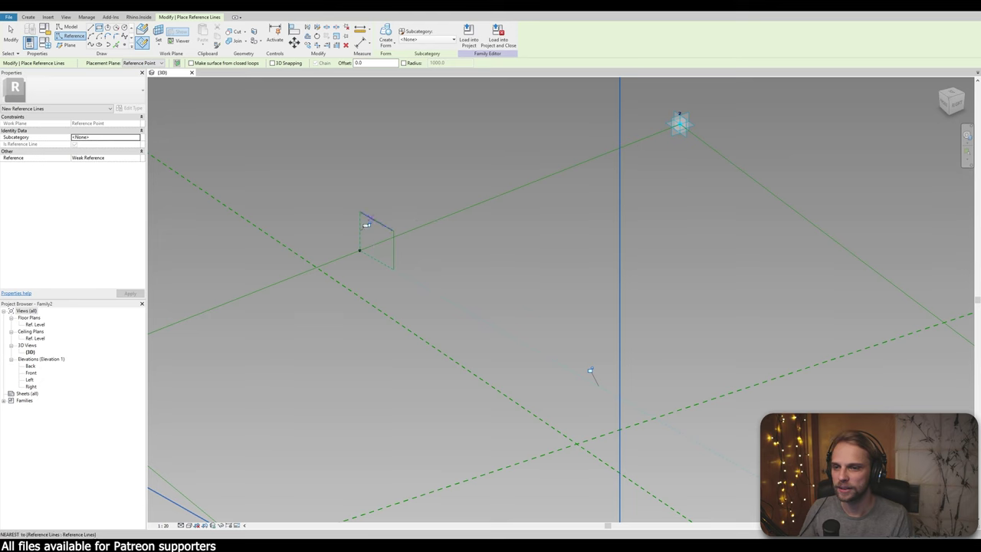
{"action": "scroll", "coordinate": [361, 270], "scroll_direction": "down", "scroll_amount": 3}
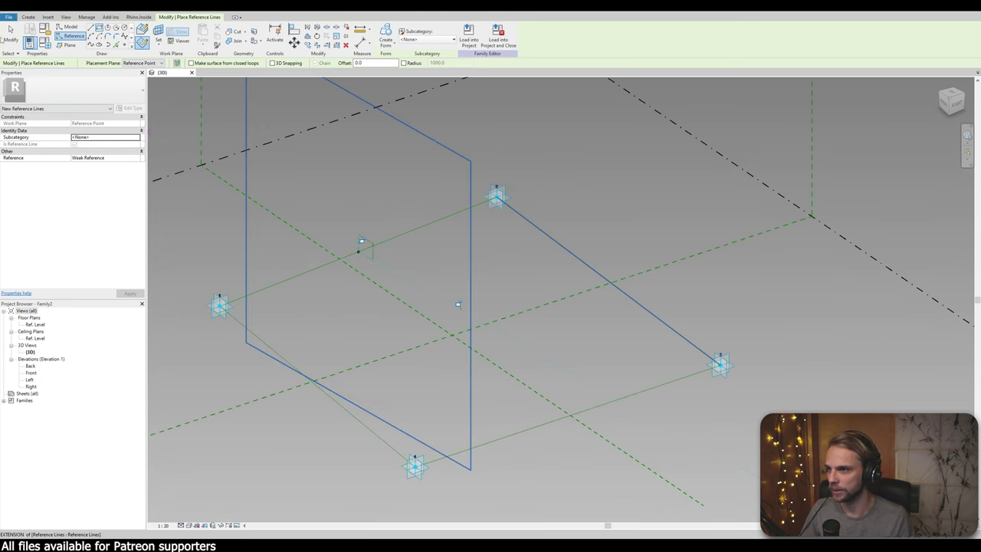
{"action": "key", "text": "Escape"}
{"action": "key", "text": "Escape"}
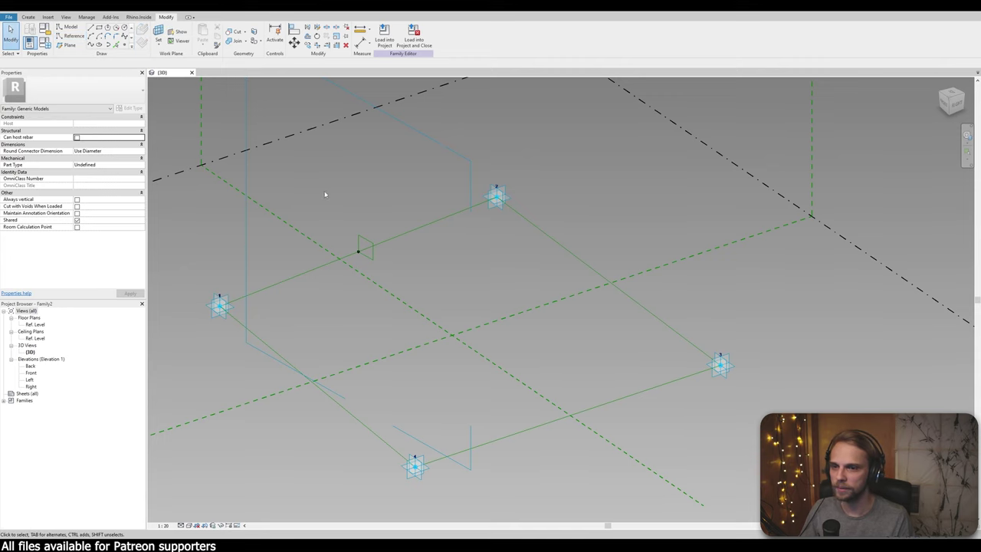
Try creating a form from the rectangular profile and the closed chain of lines through the four adaptive points, and undo it
{"action": "middle_click_drag", "start_coordinate": [415, 268], "coordinate": [470, 234]}
{"action": "scroll", "coordinate": [470, 235], "scroll_direction": "down", "scroll_amount": 2}
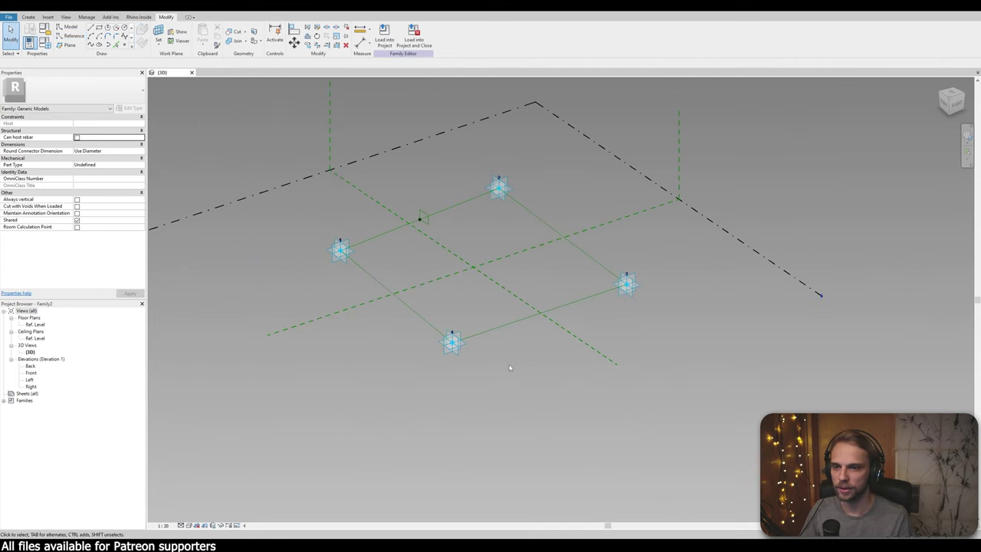
{"action": "middle_click_drag", "start_coordinate": [510, 366], "coordinate": [523, 471]}
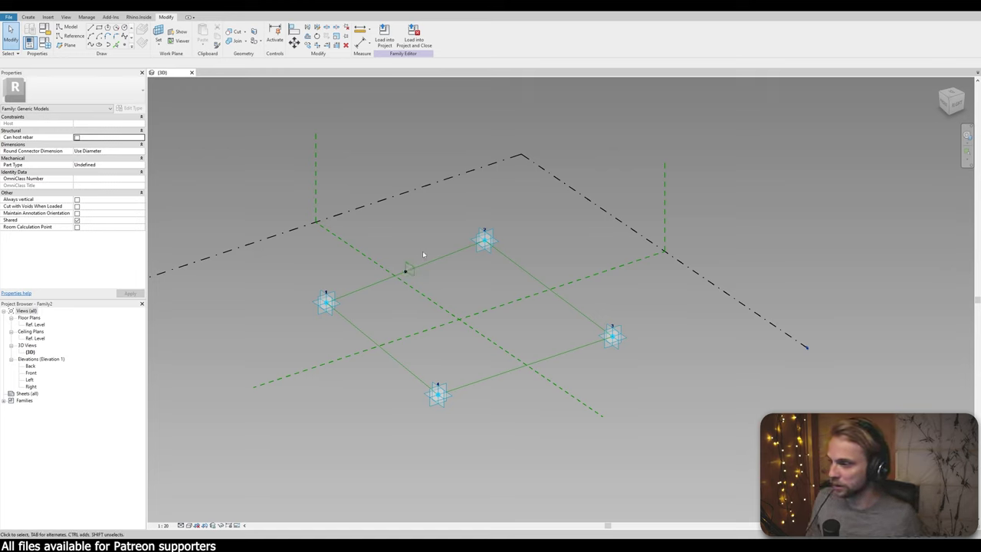
{"action": "scroll", "coordinate": [317, 265], "scroll_direction": "up", "scroll_amount": 2}
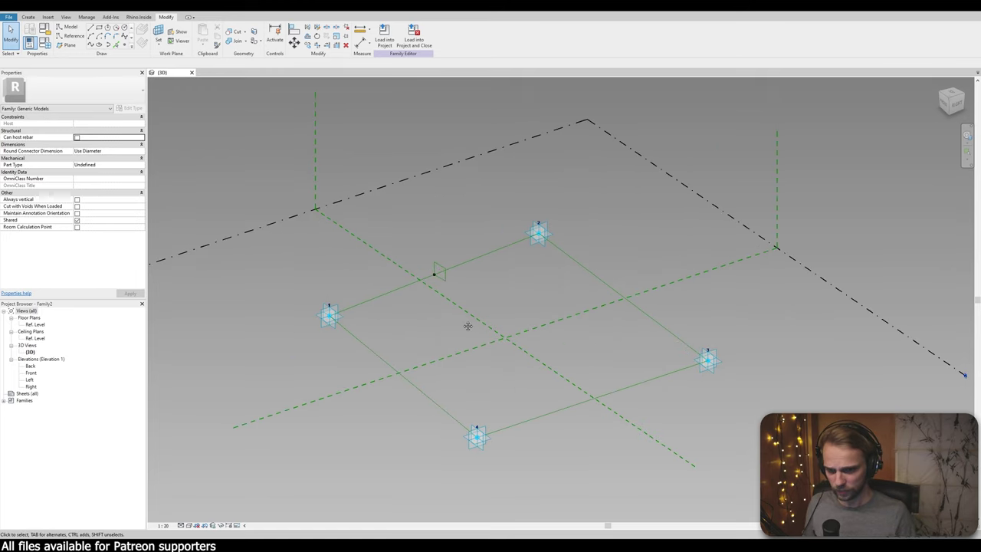
{"action": "middle_click_drag", "start_coordinate": [457, 323], "coordinate": [398, 259]}
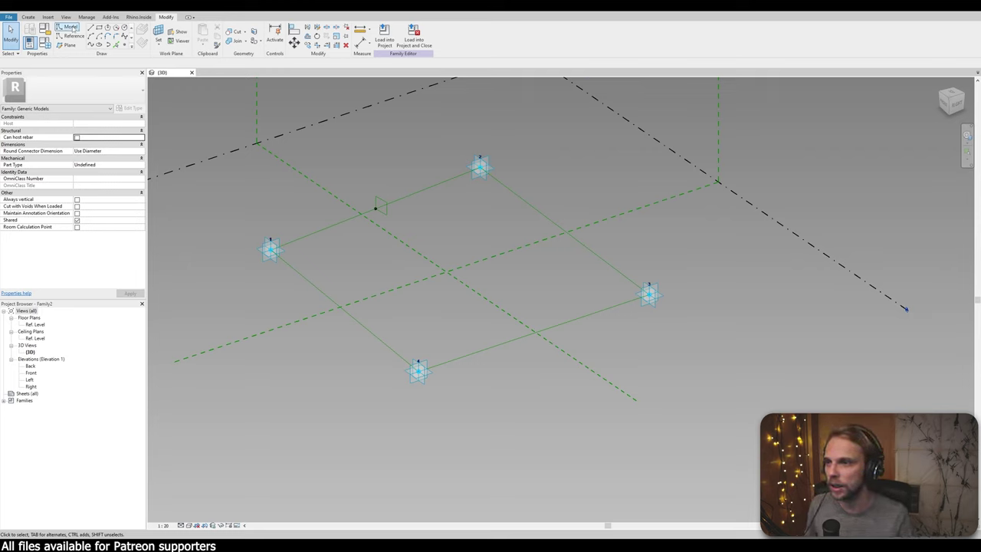
{"action": "key", "text": "Tab"}
{"action": "left_click", "coordinate": [381, 203]}
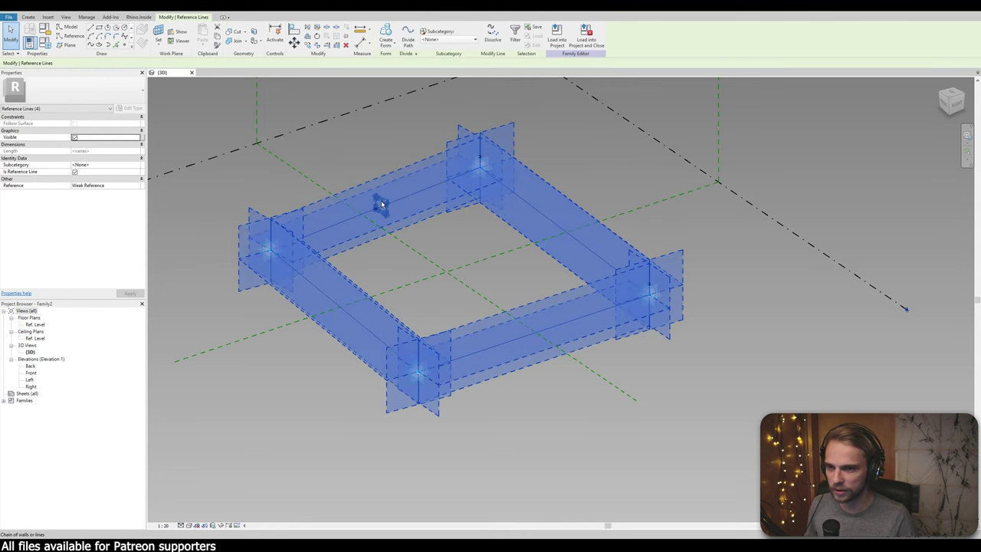
{"action": "left_click", "coordinate": [380, 203], "text": "ctrl"}
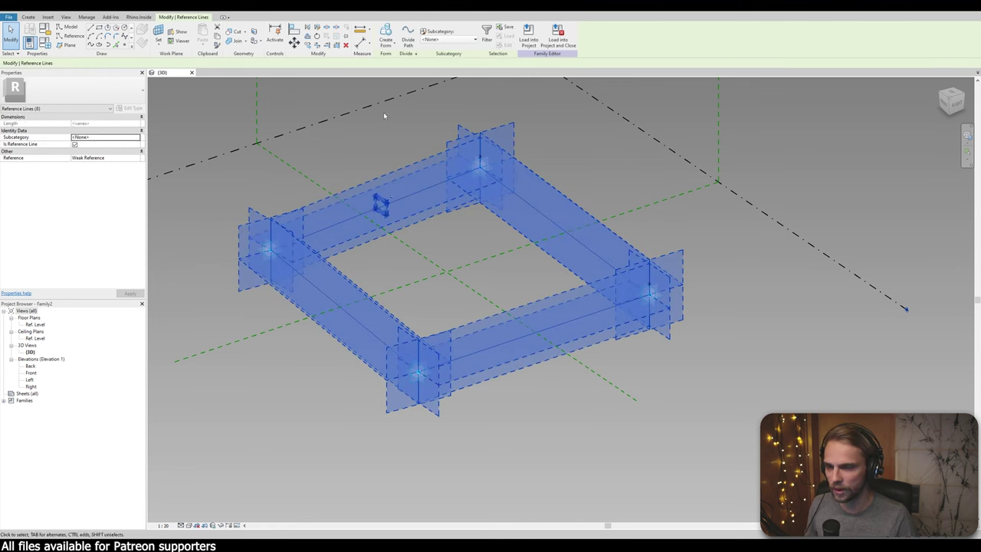
{"action": "left_click", "coordinate": [386, 33]}
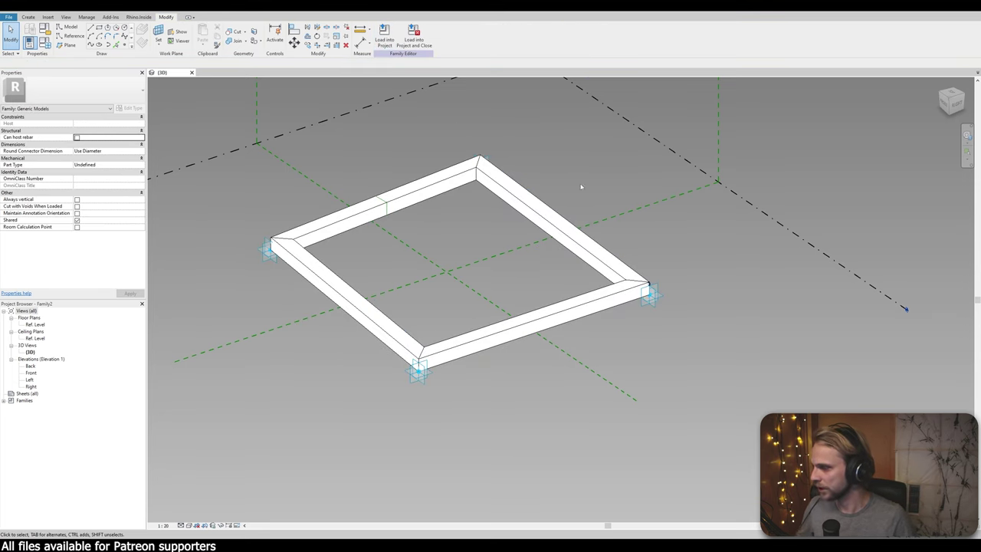
{"action": "key", "text": "ctrl+z"}
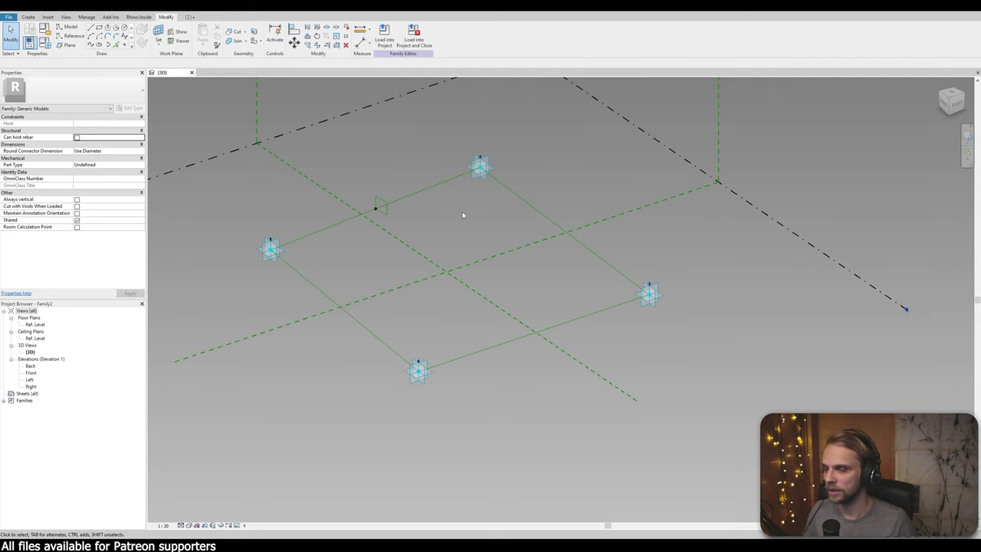
Add aligned dimensions for the width and height of the rectangular reference-line profile
{"action": "middle_click_drag", "start_coordinate": [460, 214], "coordinate": [393, 247]}
{"action": "scroll", "coordinate": [393, 245], "scroll_direction": "up", "scroll_amount": 2}
{"action": "scroll", "coordinate": [397, 246], "scroll_direction": "up", "scroll_amount": 5}
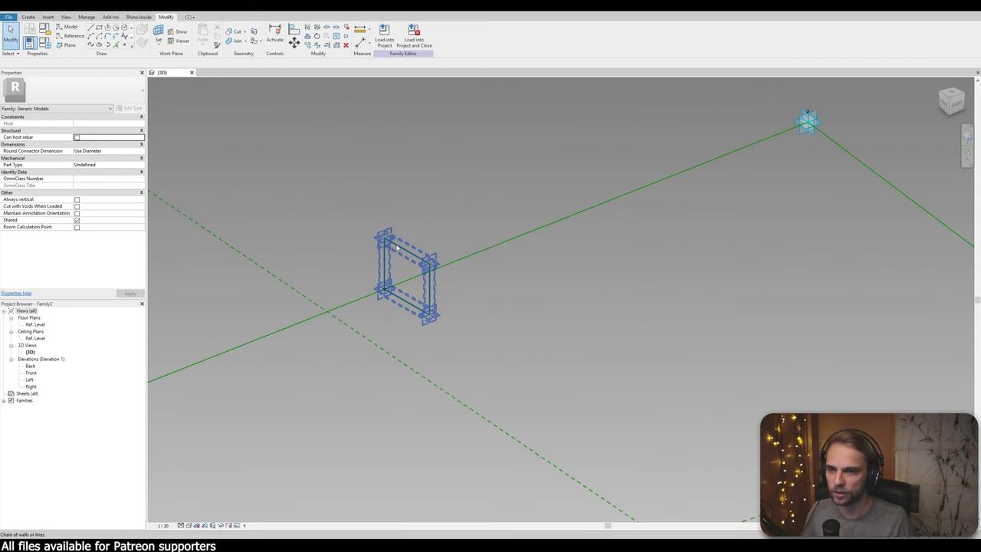
{"action": "left_click", "coordinate": [400, 227]}
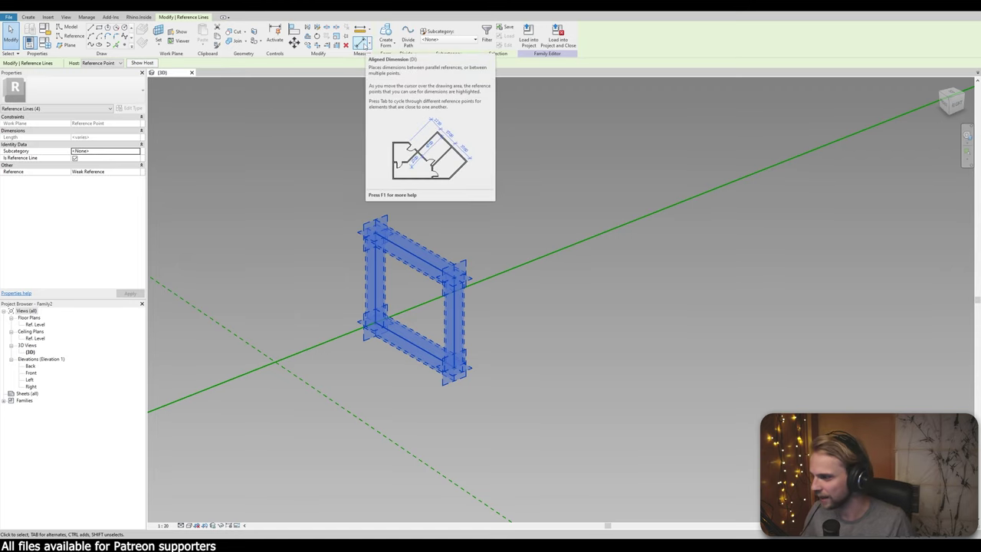
{"action": "left_click", "coordinate": [361, 45]}
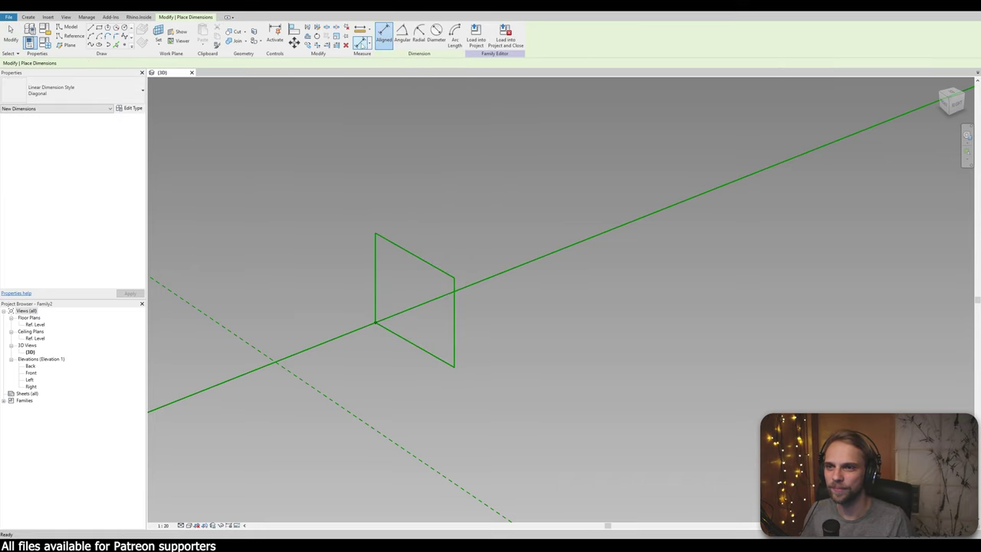
{"action": "left_click", "coordinate": [374, 244]}
{"action": "left_click", "coordinate": [454, 295]}
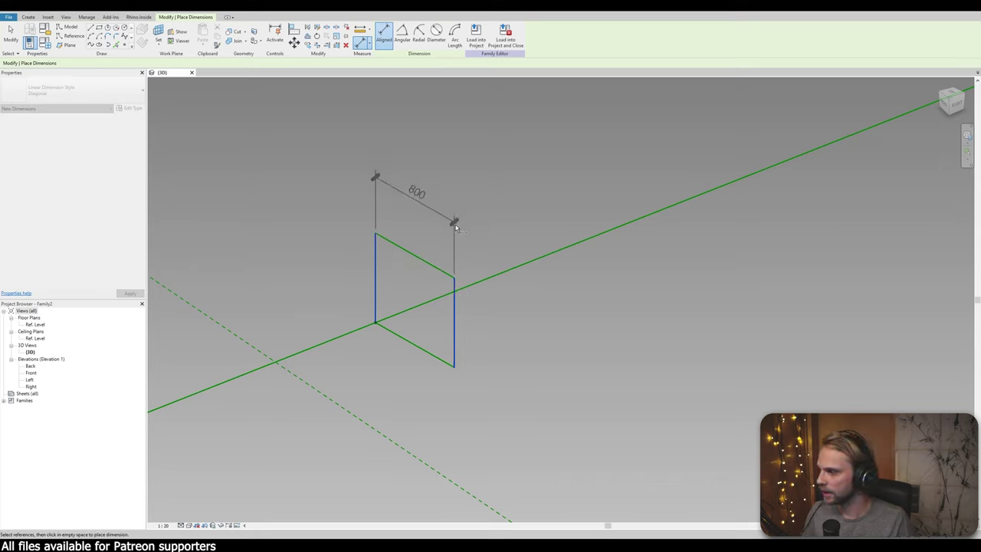
{"action": "scroll", "coordinate": [455, 222], "scroll_direction": "down", "scroll_amount": 3}
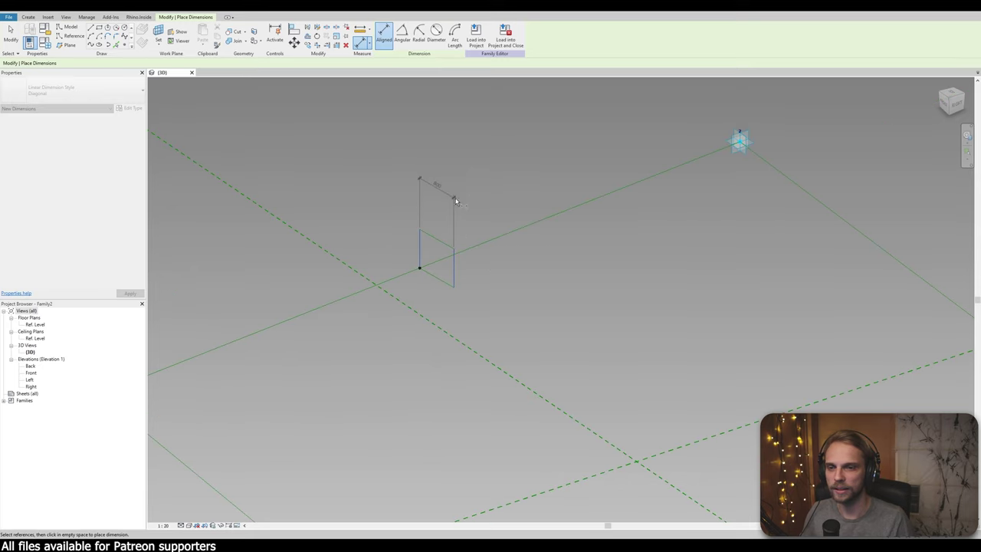
{"action": "left_click", "coordinate": [456, 201]}
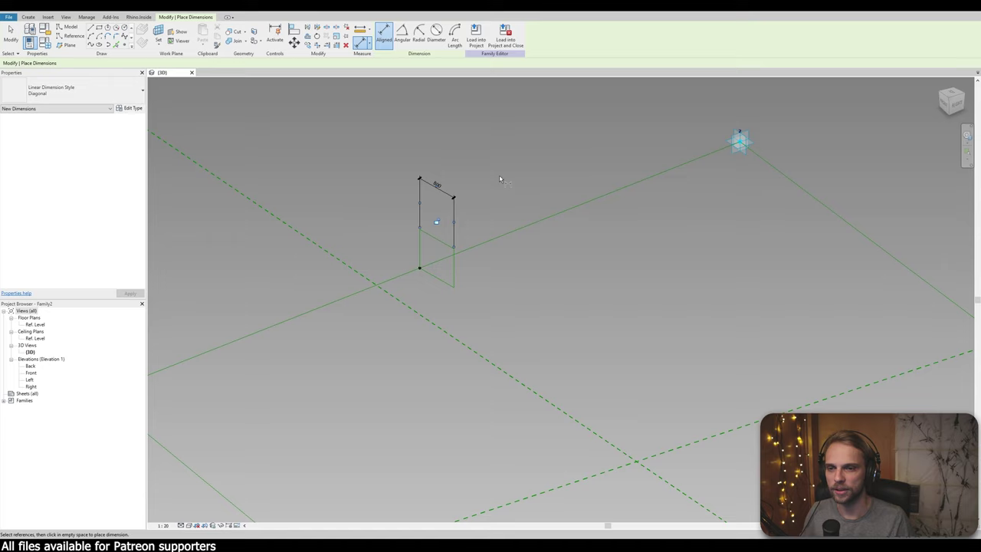
{"action": "left_click", "coordinate": [445, 243]}
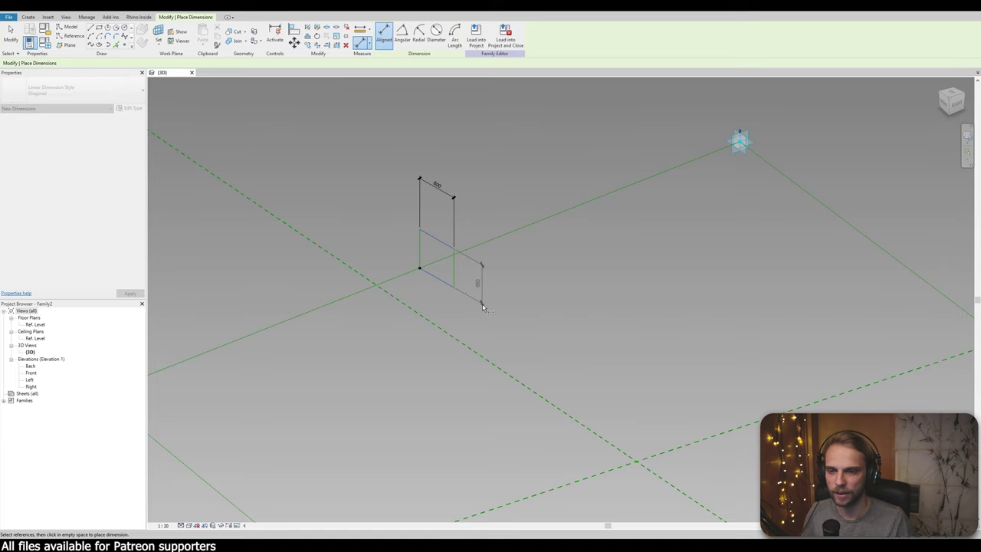
{"action": "left_click", "coordinate": [508, 300]}
{"action": "scroll", "coordinate": [507, 299], "scroll_direction": "up", "scroll_amount": 3}
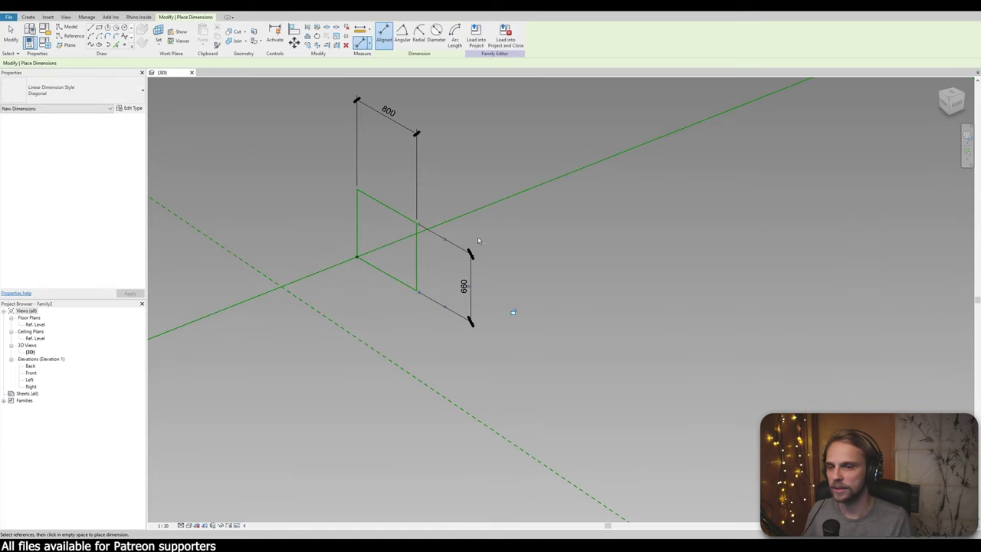
{"action": "scroll", "coordinate": [478, 241], "scroll_direction": "down", "scroll_amount": 5}
{"action": "middle_click_drag", "start_coordinate": [490, 310], "coordinate": [488, 201]}
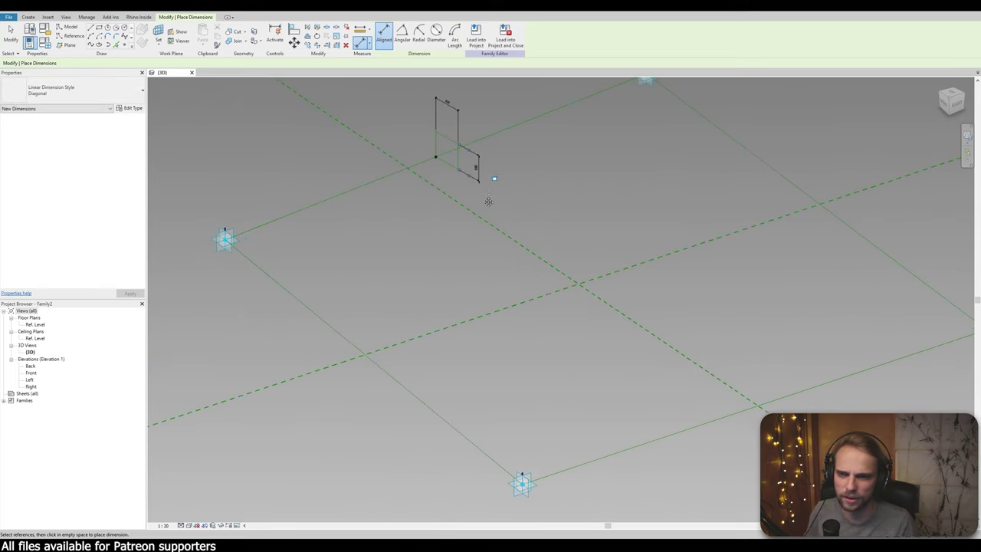
{"action": "scroll", "coordinate": [488, 200], "scroll_direction": "up", "scroll_amount": 5}
{"action": "middle_click_drag", "start_coordinate": [268, 184], "coordinate": [263, 227]}
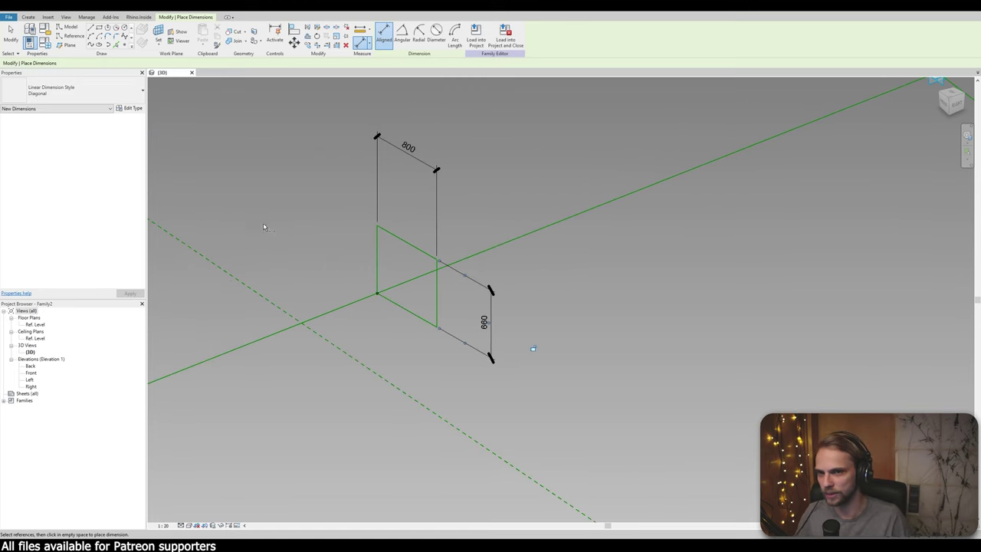
{"action": "scroll", "coordinate": [351, 221], "scroll_direction": "down", "scroll_amount": 4}
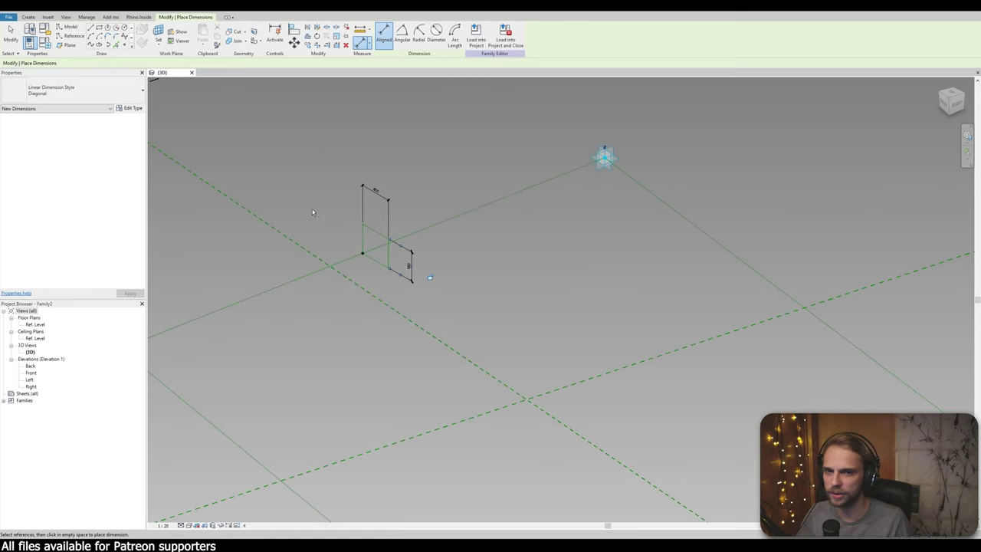
{"action": "scroll", "coordinate": [431, 265], "scroll_direction": "down", "scroll_amount": 2}
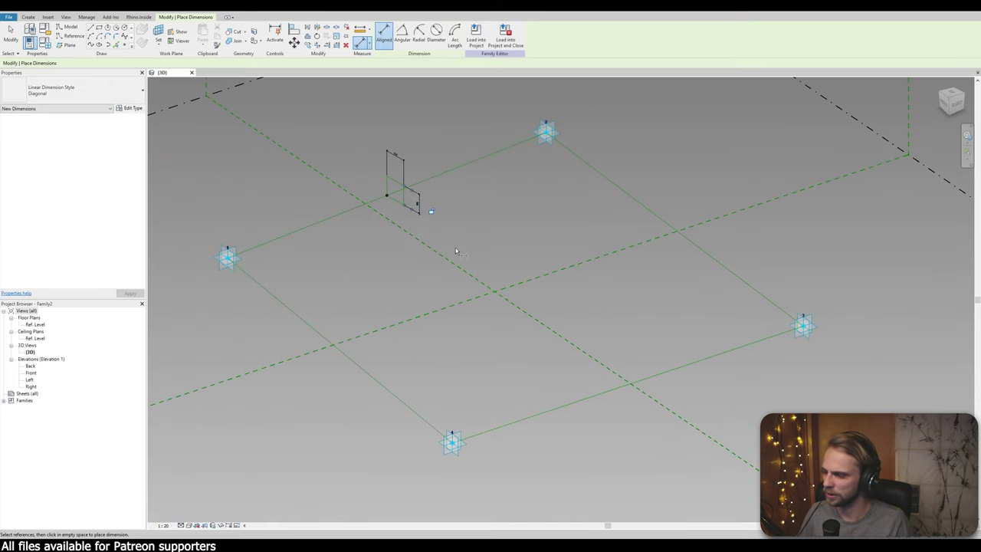
{"action": "key", "text": "Escape"}
{"action": "key", "text": "Escape"}
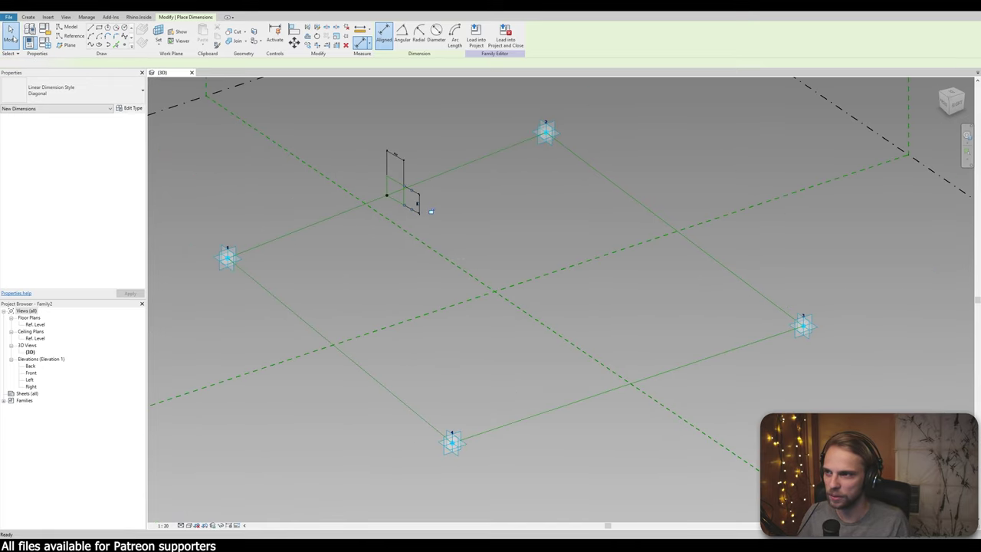
{"action": "middle_click_drag", "start_coordinate": [315, 323], "coordinate": [326, 298]}
{"action": "key", "text": "Tab"}
{"action": "left_click", "coordinate": [325, 303]}
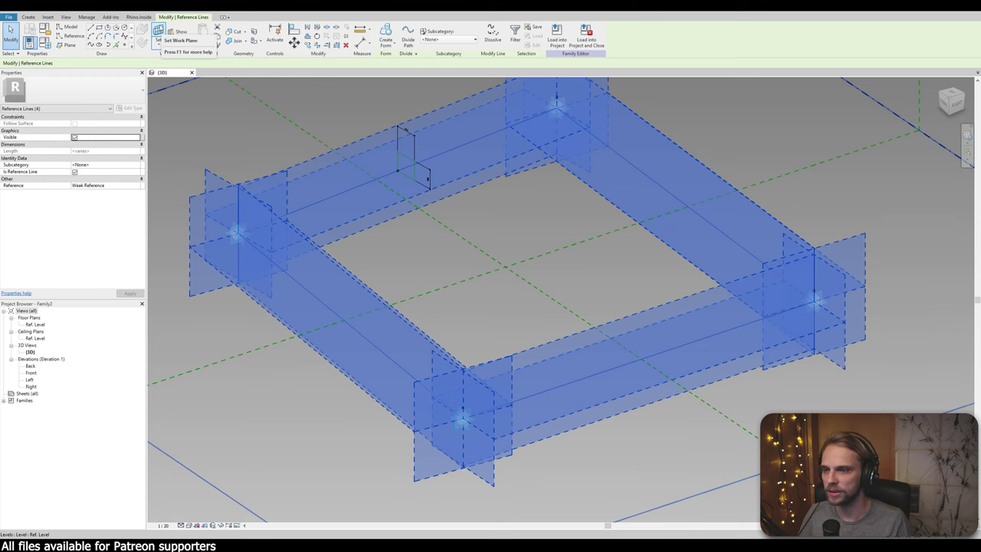
{"action": "scroll", "coordinate": [318, 216], "scroll_direction": "down", "scroll_amount": 1}
{"action": "scroll", "coordinate": [520, 399], "scroll_direction": "down", "scroll_amount": 2}
{"action": "left_click", "coordinate": [278, 304]}
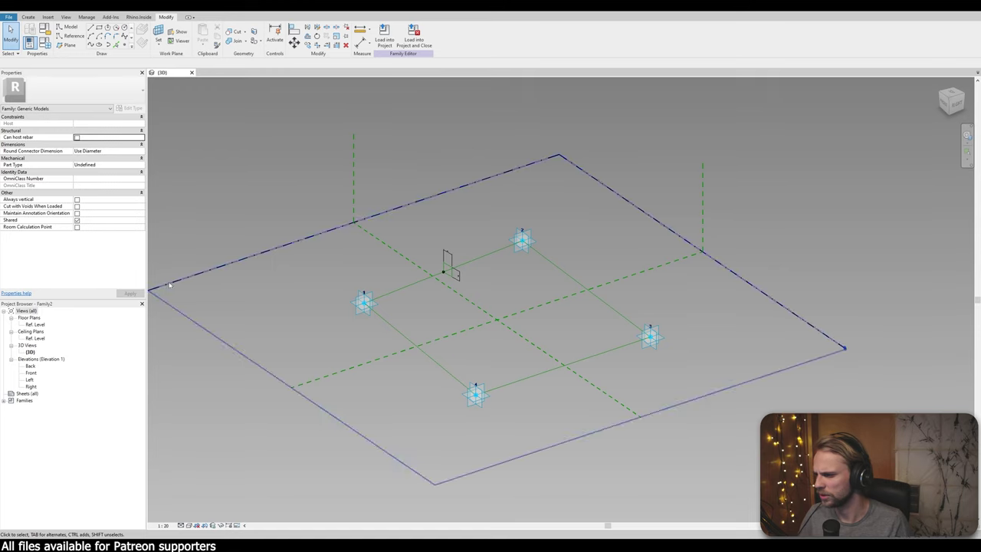
{"action": "left_click", "coordinate": [456, 183]}
{"action": "left_click", "coordinate": [645, 476]}
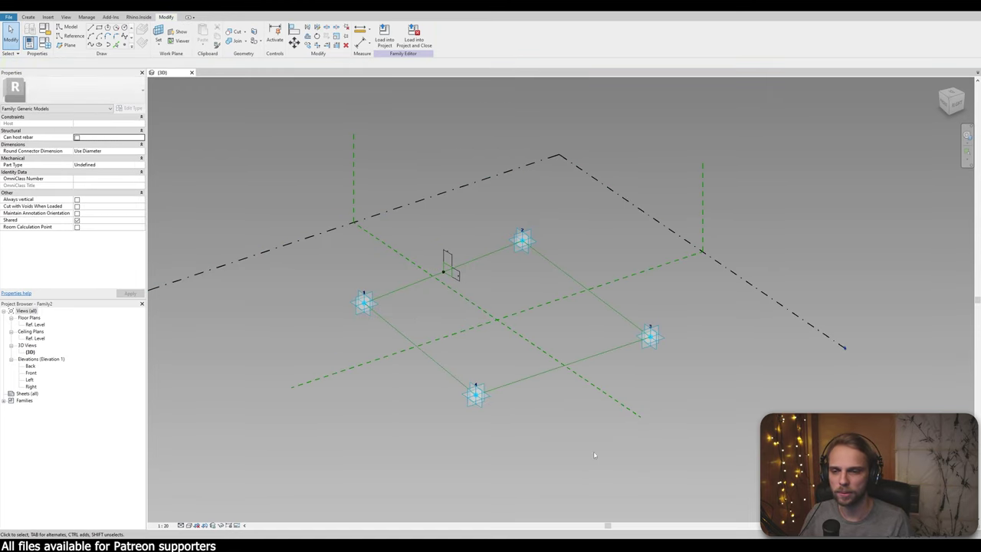
Add an aligned dimension between adaptive points 1 and 4, offset outside the line joining them
{"action": "middle_click_drag", "start_coordinate": [455, 340], "coordinate": [467, 263]}
{"action": "scroll", "coordinate": [357, 199], "scroll_direction": "up", "scroll_amount": 3}
{"action": "middle_click_drag", "start_coordinate": [377, 240], "coordinate": [337, 189]}
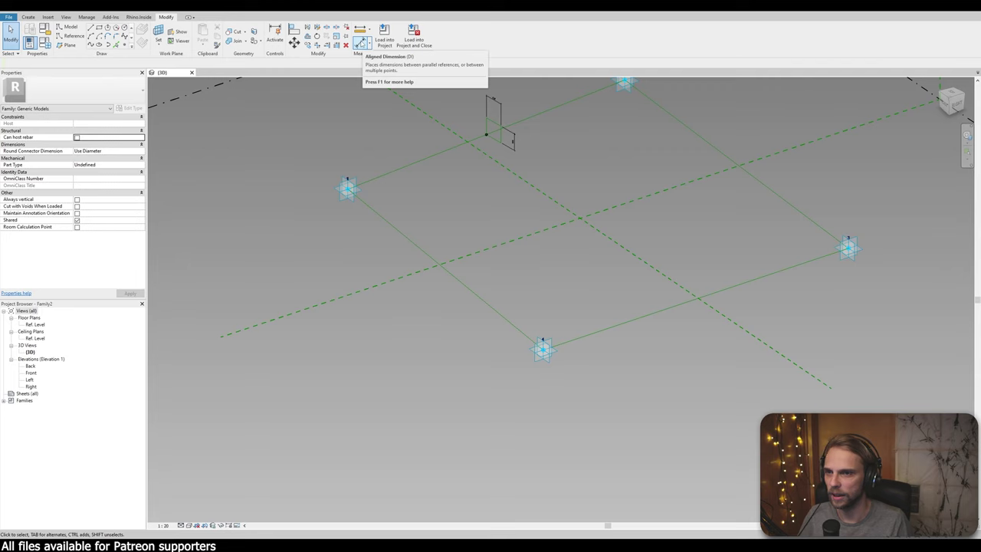
{"action": "left_click", "coordinate": [359, 43]}
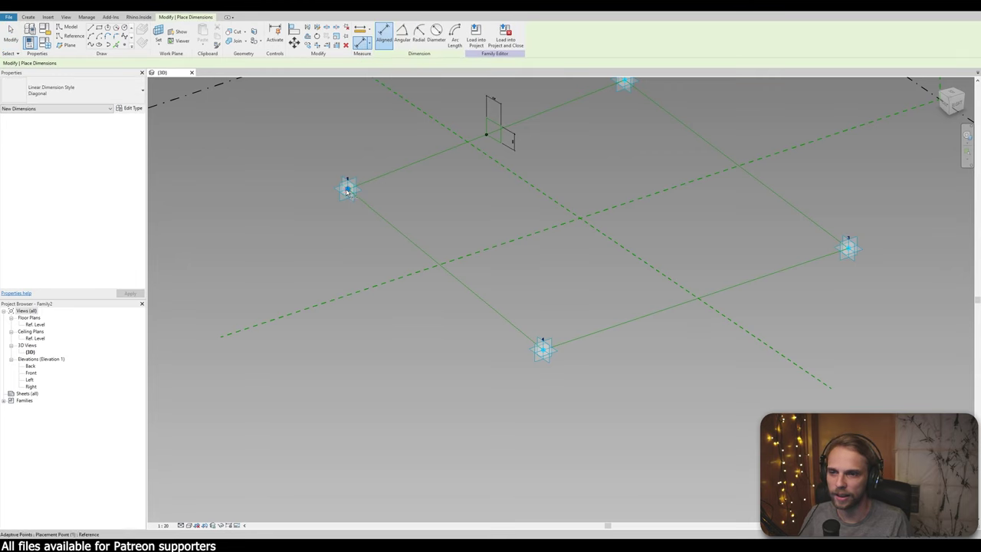
{"action": "left_click", "coordinate": [347, 191]}
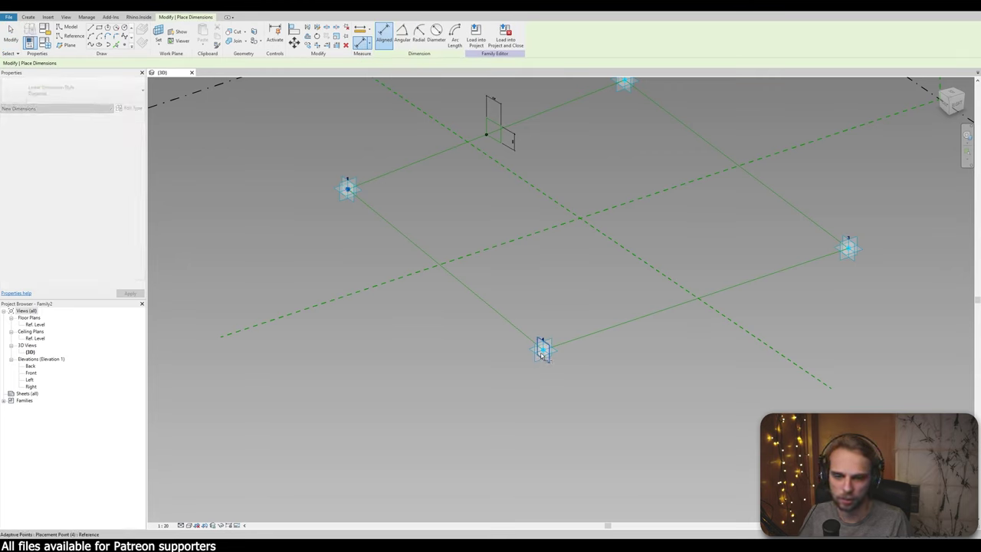
{"action": "left_click", "coordinate": [543, 349]}
{"action": "left_click", "coordinate": [497, 366]}
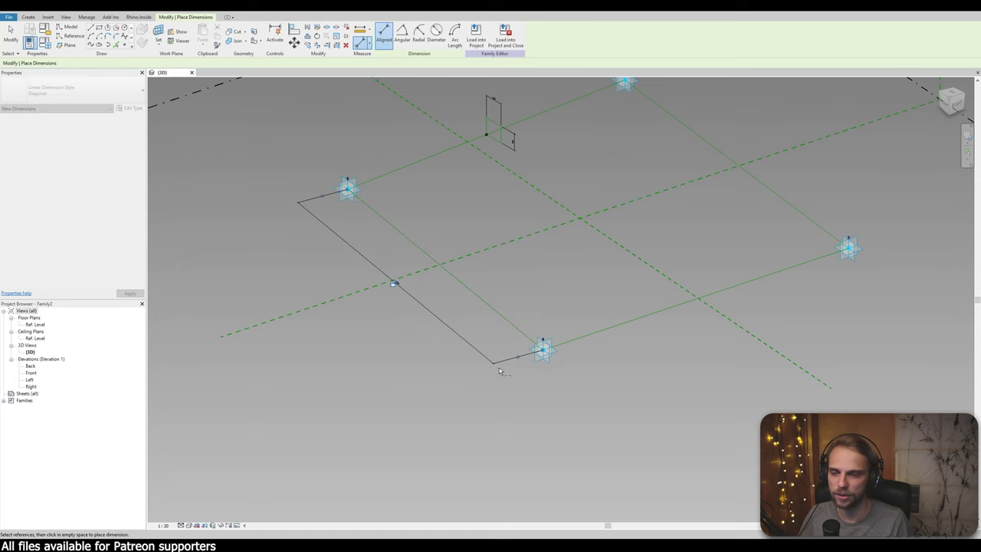
Add an aligned dimension between adaptive points 3 and 4, offset outside their line, and finish dimensioning
{"action": "middle_click_drag", "start_coordinate": [586, 354], "coordinate": [473, 362]}
{"action": "middle_click_drag", "start_coordinate": [483, 305], "coordinate": [452, 323]}
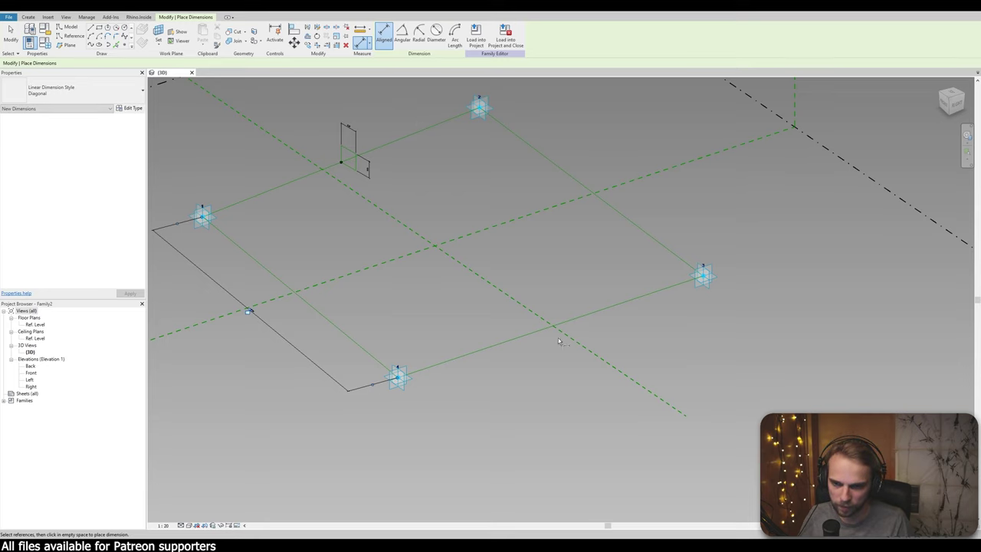
{"action": "left_click", "coordinate": [703, 277]}
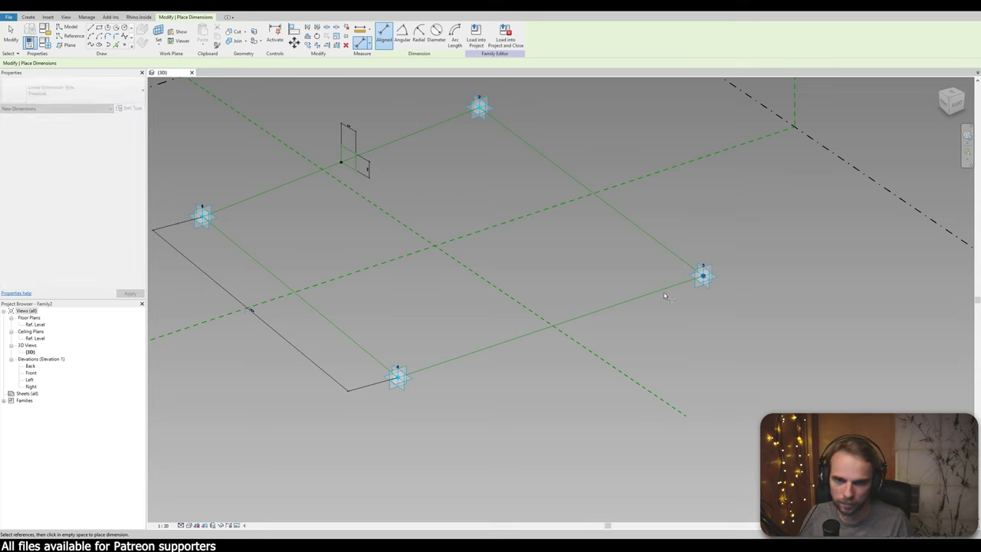
{"action": "left_click", "coordinate": [397, 376]}
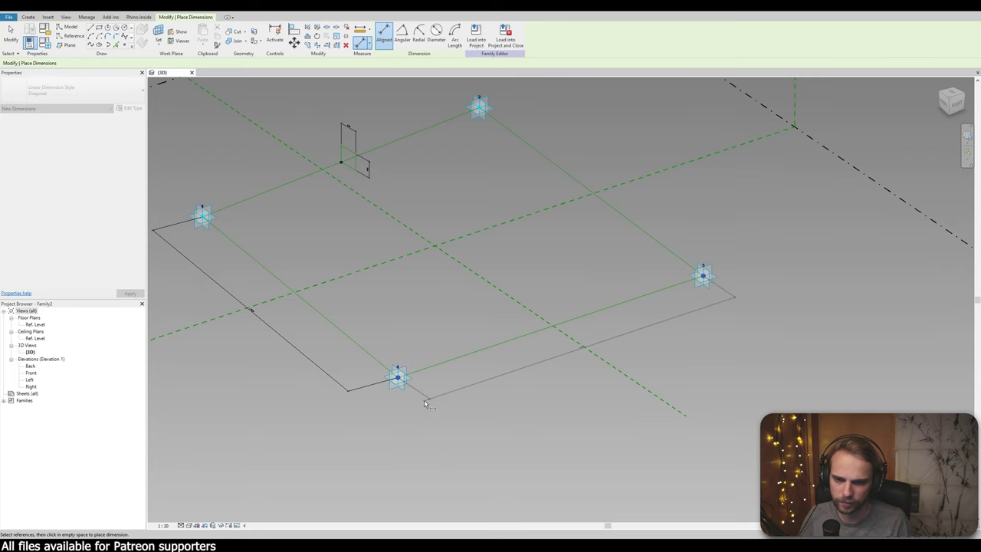
{"action": "left_click", "coordinate": [426, 404]}
{"action": "scroll", "coordinate": [503, 379], "scroll_direction": "up", "scroll_amount": 2}
{"action": "scroll", "coordinate": [519, 326], "scroll_direction": "down", "scroll_amount": 2}
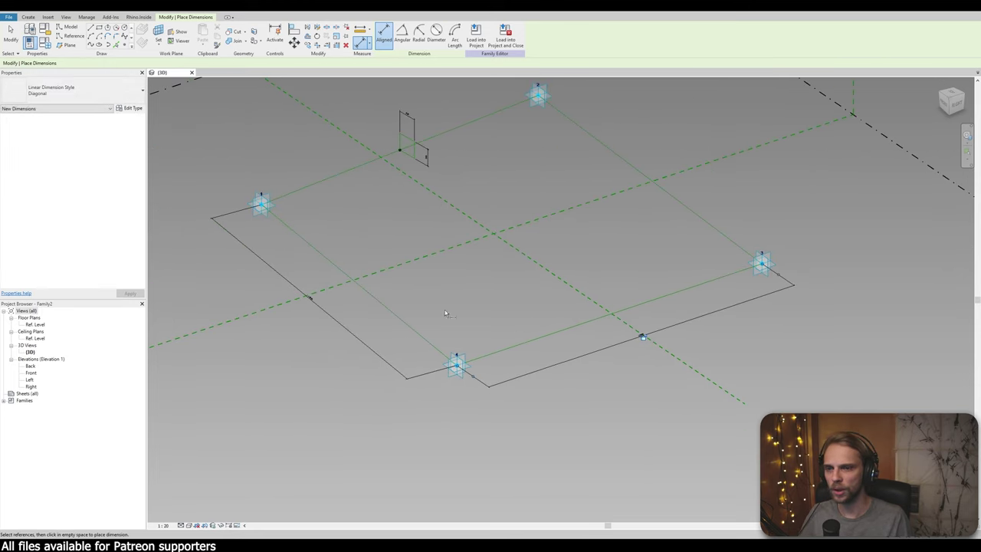
{"action": "middle_click_drag", "start_coordinate": [409, 252], "coordinate": [355, 329]}
{"action": "scroll", "coordinate": [398, 273], "scroll_direction": "down", "scroll_amount": 1}
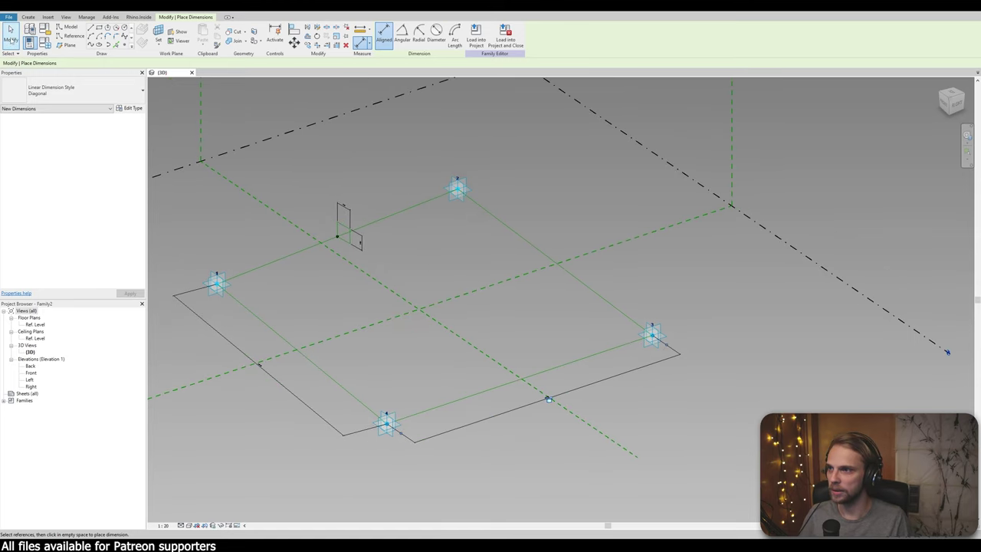
{"action": "left_click", "coordinate": [10, 38]}
Label the rectangular profile's width dimension with a new instance reporting family parameter named Profile A
{"action": "middle_click_drag", "start_coordinate": [364, 242], "coordinate": [383, 215]}
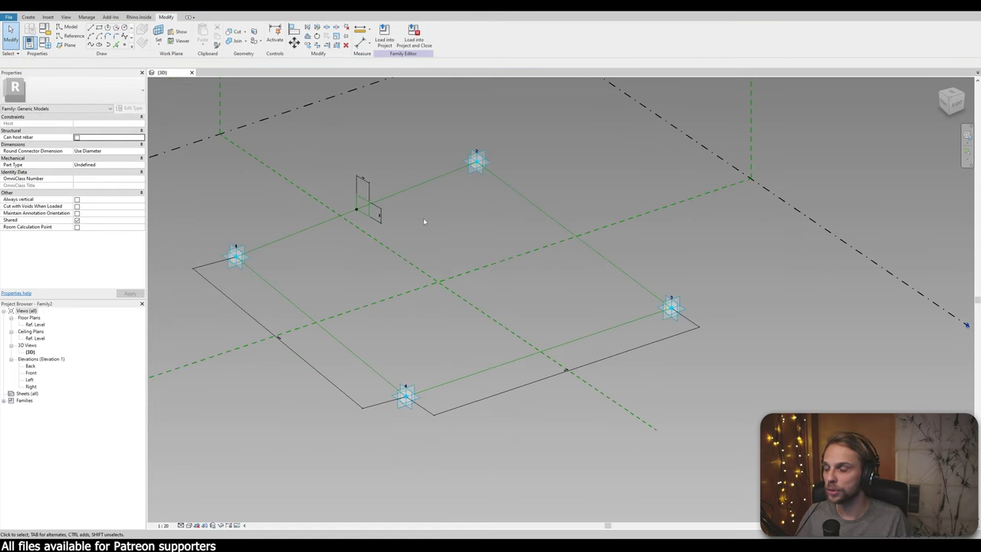
{"action": "scroll", "coordinate": [423, 217], "scroll_direction": "up", "scroll_amount": 5}
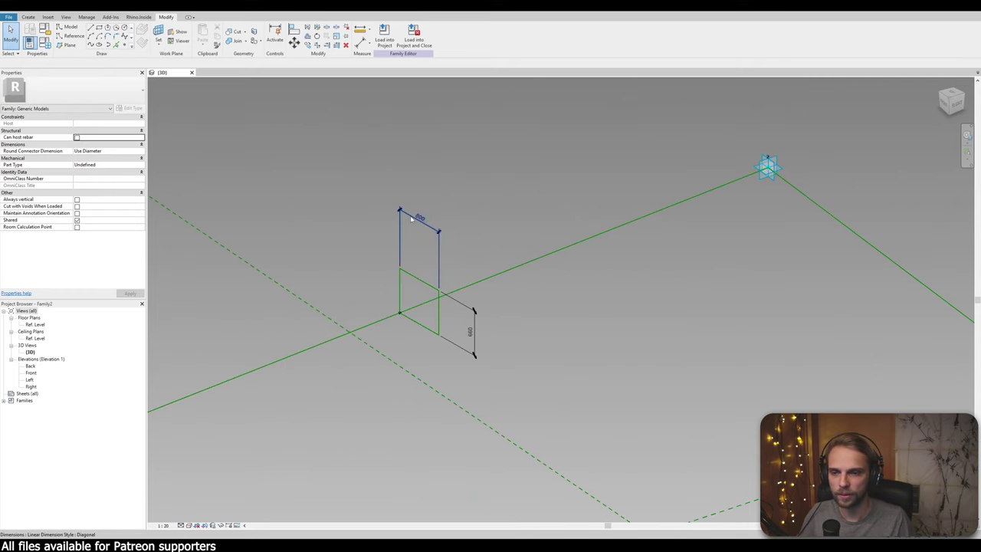
{"action": "scroll", "coordinate": [412, 219], "scroll_direction": "up", "scroll_amount": 2}
{"action": "left_click", "coordinate": [447, 191]}
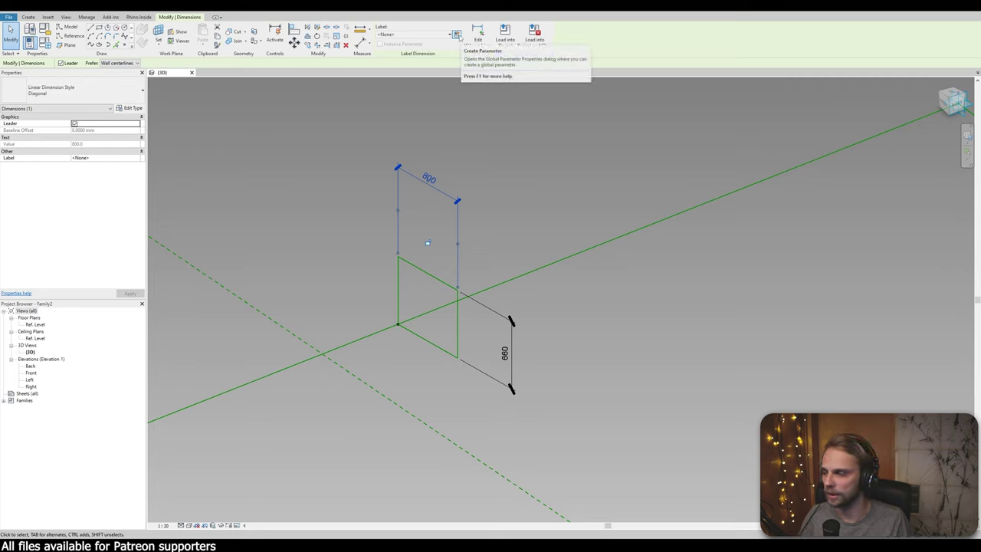
{"action": "left_click", "coordinate": [456, 35]}
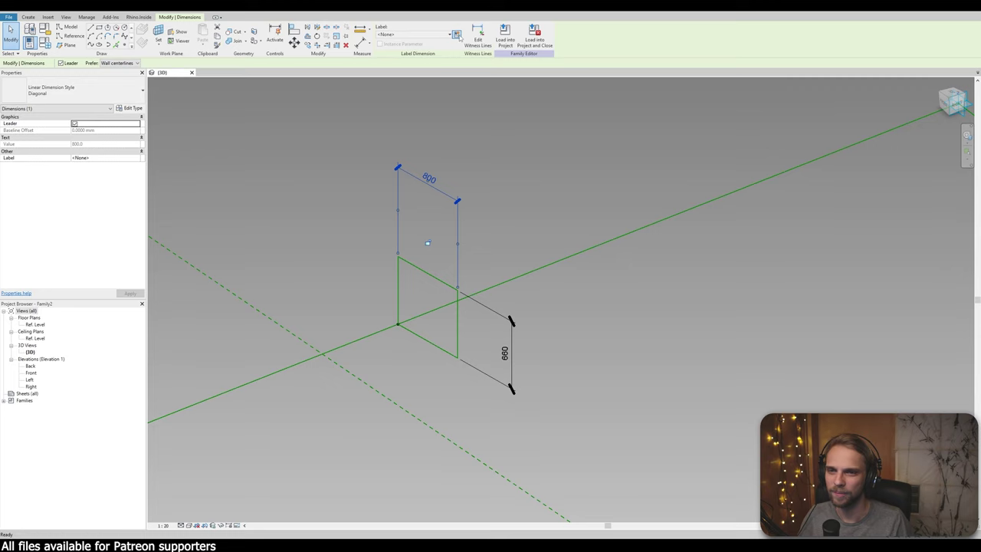
{"action": "left_click_drag", "start_coordinate": [346, 127], "coordinate": [320, 93]}
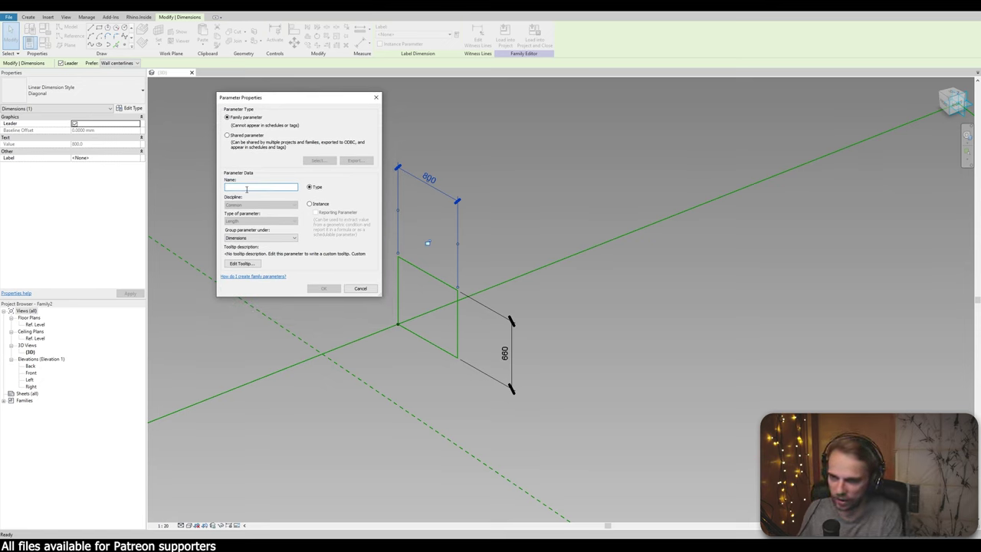
{"action": "type", "text": "PC"}
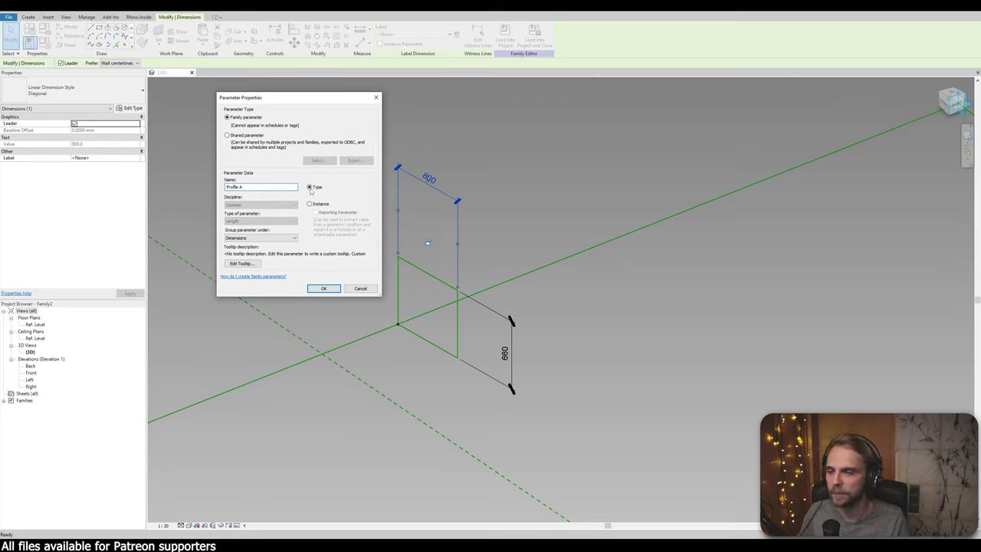
{"action": "left_click", "coordinate": [320, 205]}
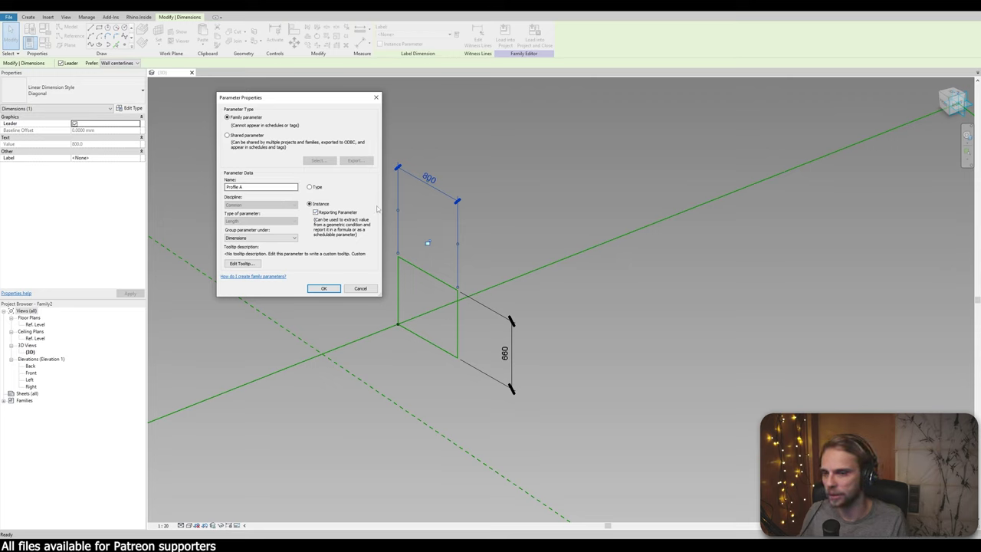
{"action": "left_click", "coordinate": [335, 292]}
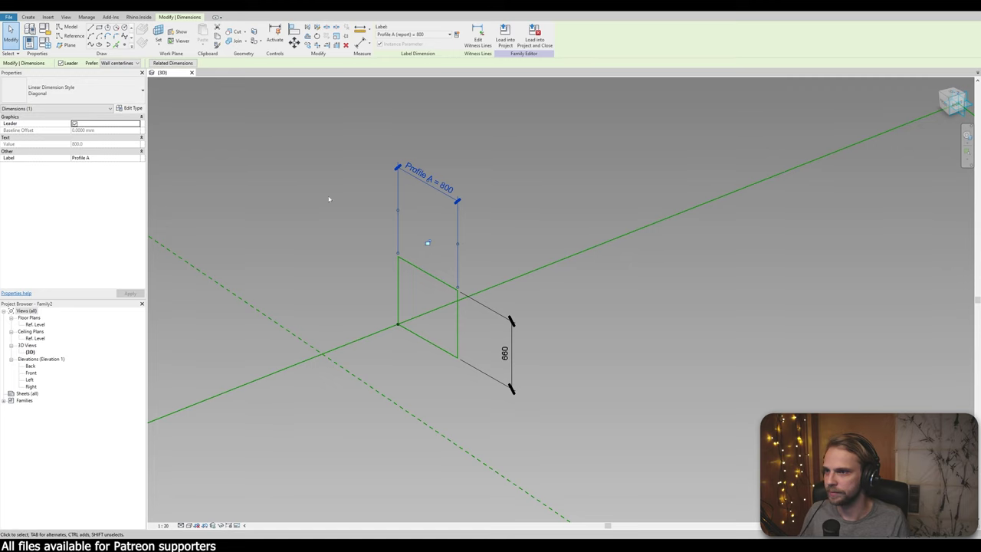
{"action": "left_click", "coordinate": [598, 302]}
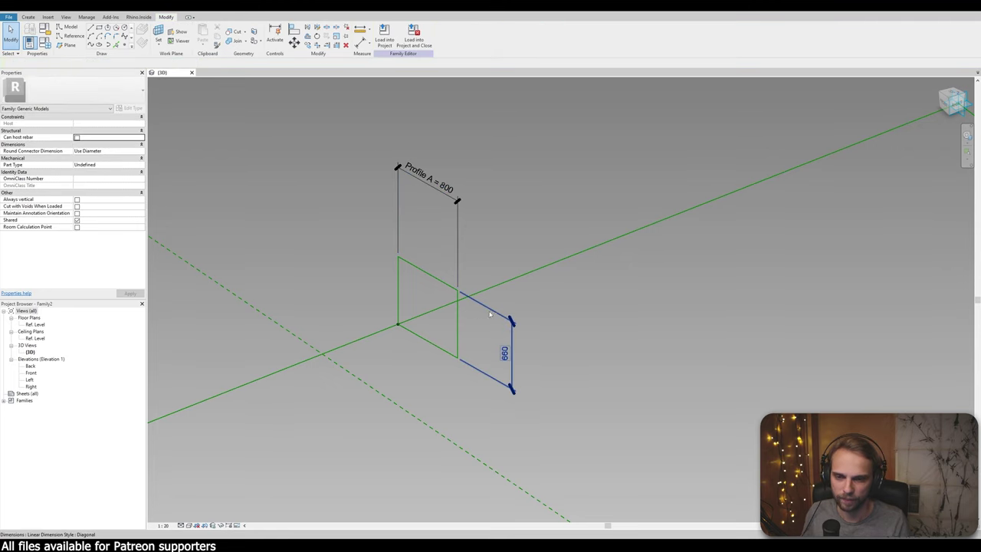
Label the rectangular profile's height dimension with a new type family parameter named Profile B
{"action": "left_click", "coordinate": [508, 345]}
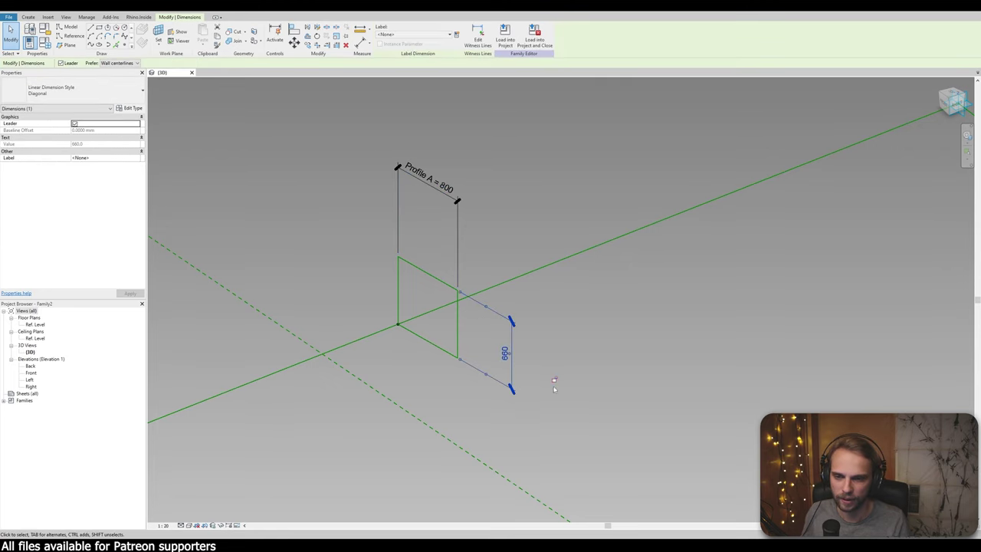
{"action": "left_click", "coordinate": [455, 35]}
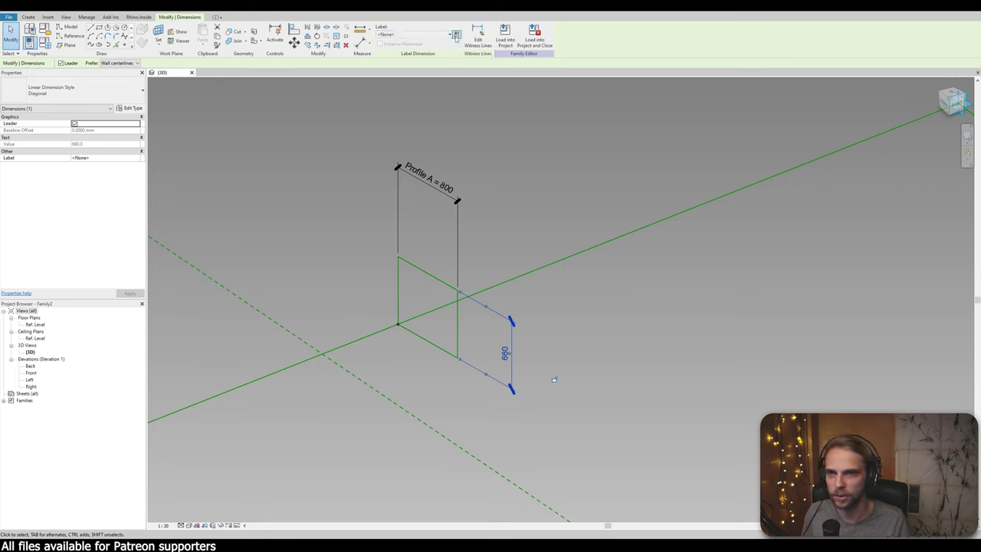
{"action": "left_click_drag", "start_coordinate": [282, 93], "coordinate": [260, 86]}
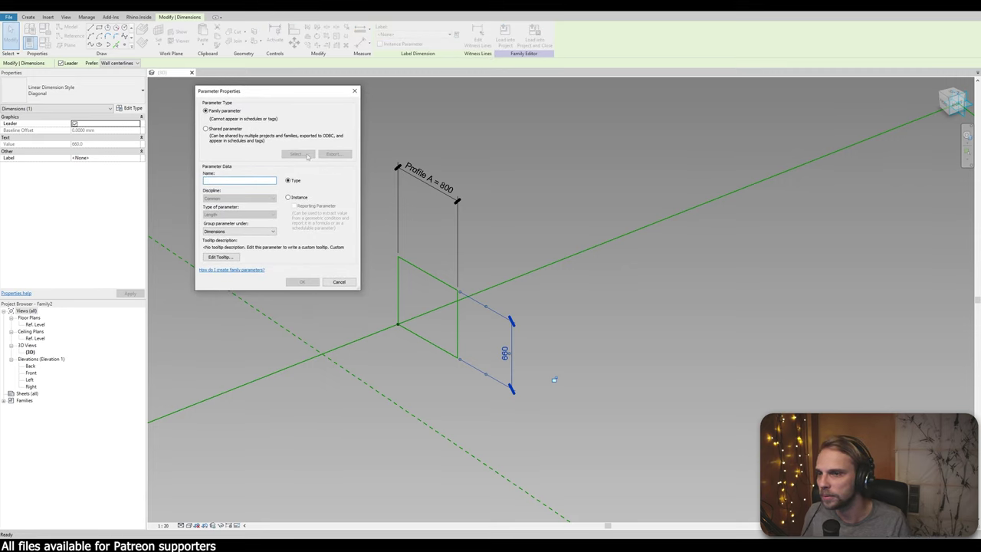
{"action": "left_click", "coordinate": [338, 281]}
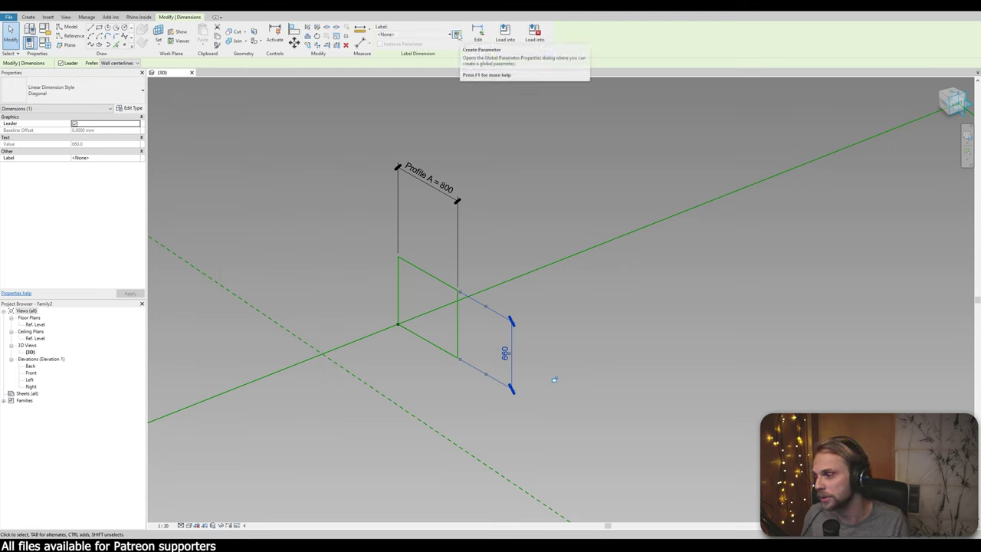
{"action": "left_click", "coordinate": [455, 35]}
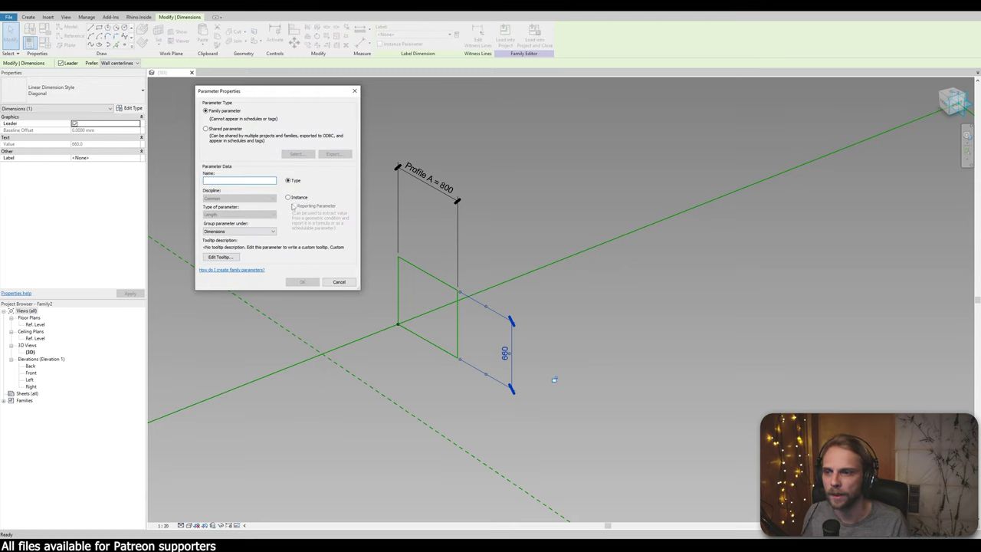
{"action": "left_click", "coordinate": [289, 197]}
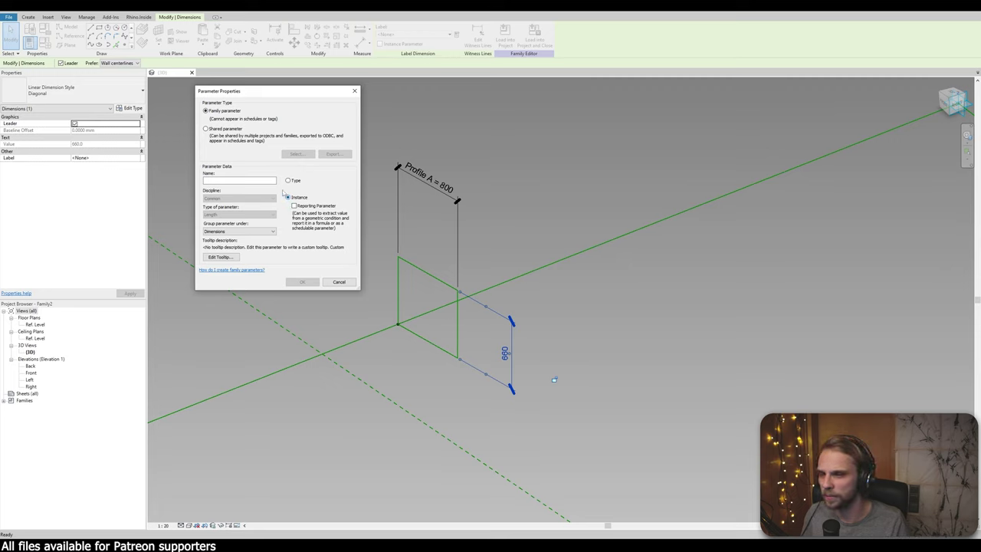
{"action": "left_click", "coordinate": [288, 181]}
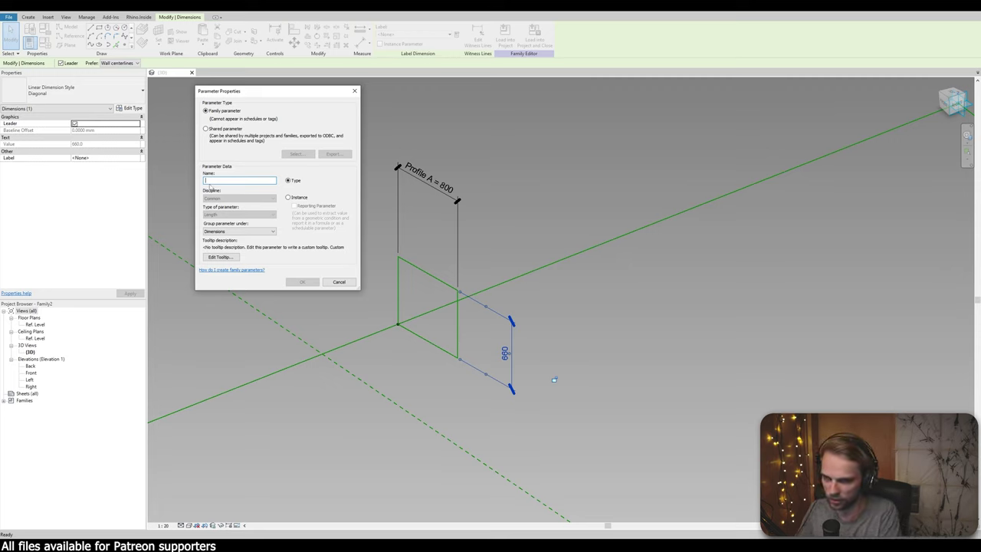
{"action": "type", "text": "Profile"}
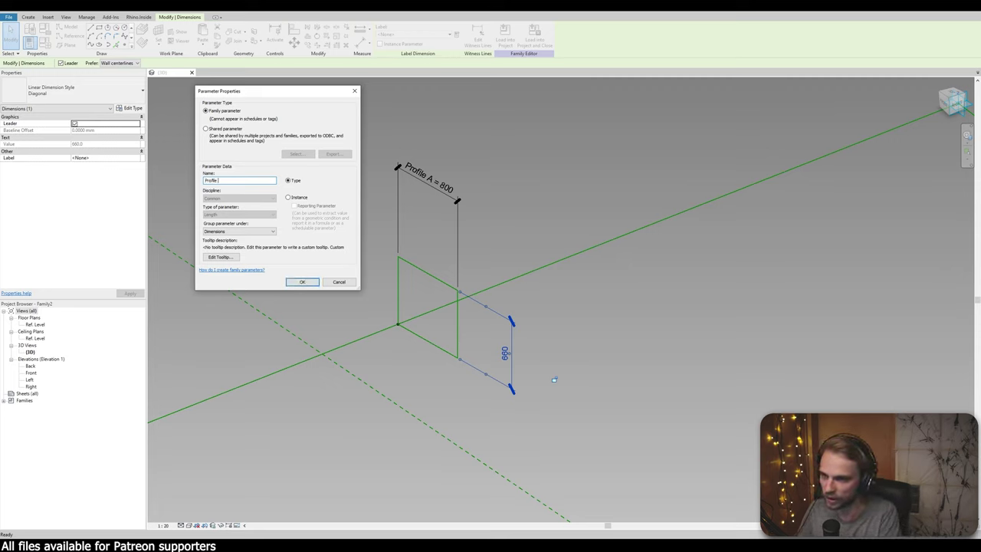
{"action": "type", "text": " B"}
{"action": "left_click", "coordinate": [302, 281]}
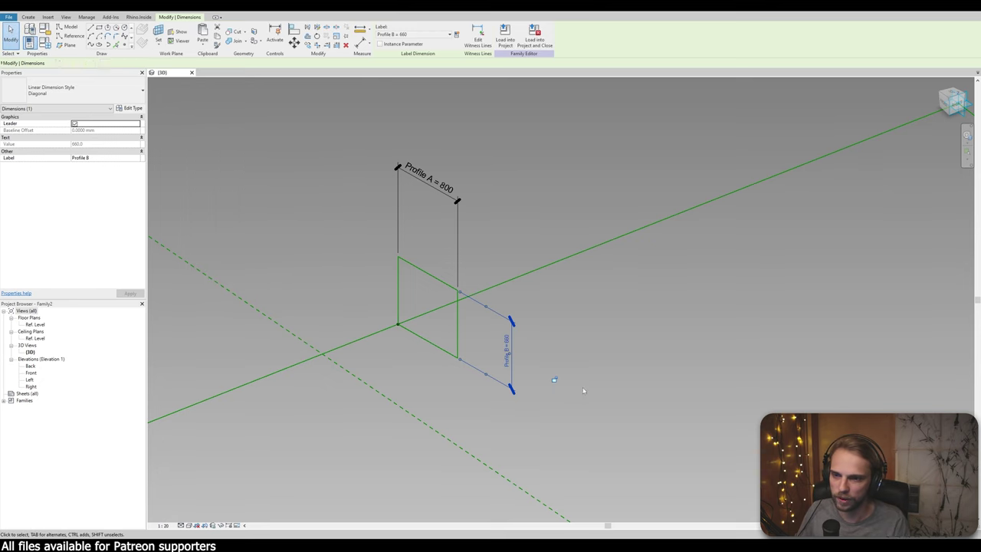
Set the Profile B parameter to 750 in the family types and apply it to the rectangular profile
{"action": "scroll", "coordinate": [589, 392], "scroll_direction": "down", "scroll_amount": 3}
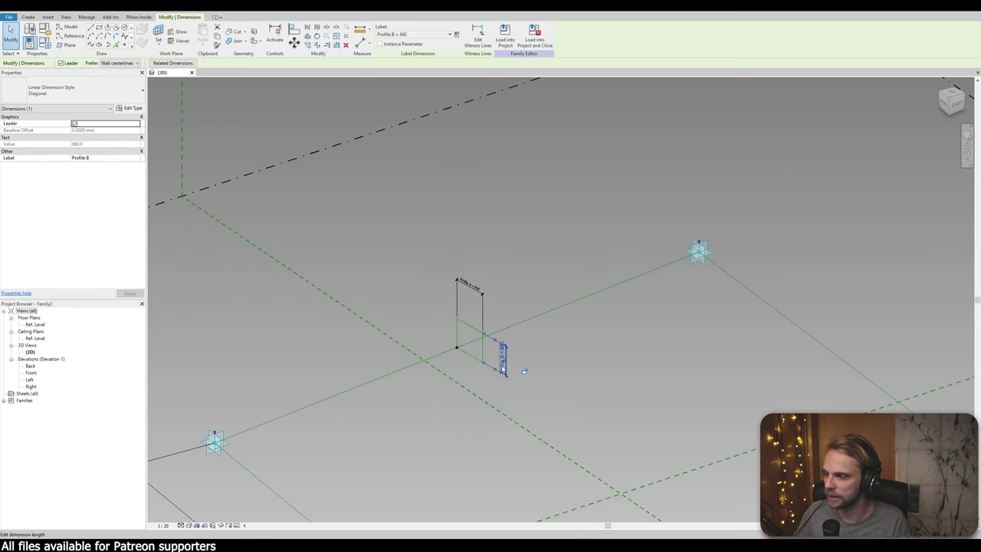
{"action": "left_click", "coordinate": [616, 396]}
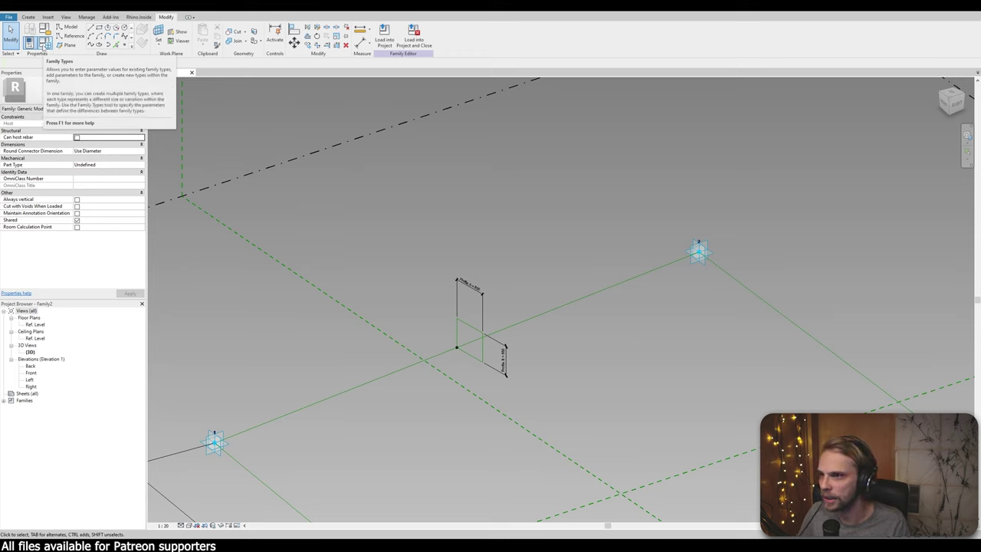
{"action": "left_click", "coordinate": [43, 45]}
{"action": "left_click_drag", "start_coordinate": [645, 137], "coordinate": [313, 115]}
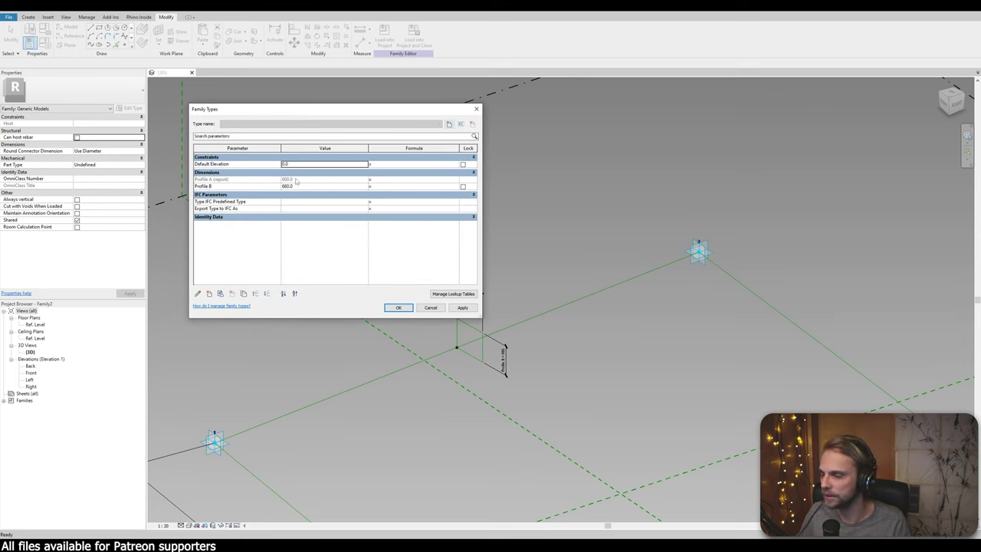
{"action": "left_click", "coordinate": [289, 186]}
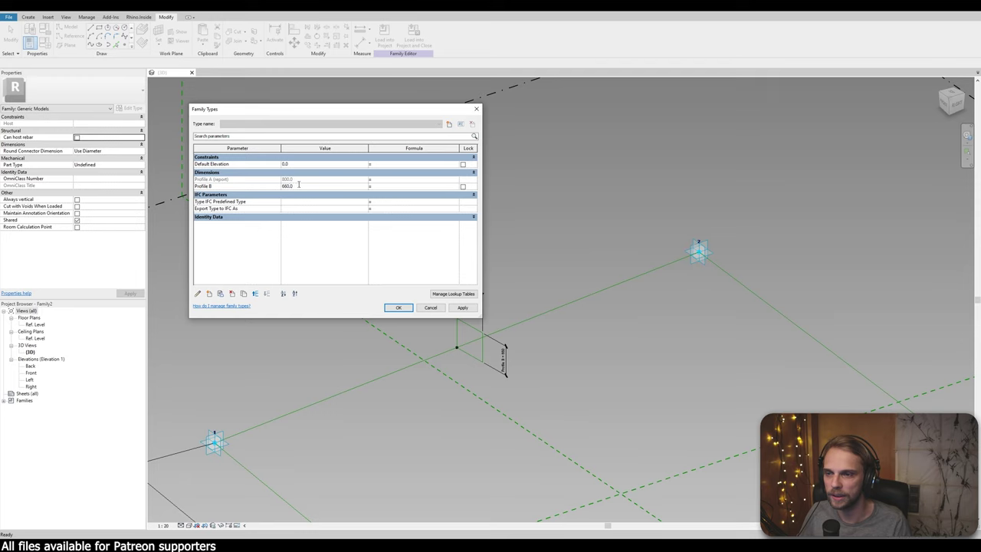
{"action": "left_click", "coordinate": [299, 185]}
{"action": "left_click_drag", "start_coordinate": [310, 109], "coordinate": [232, 111]}
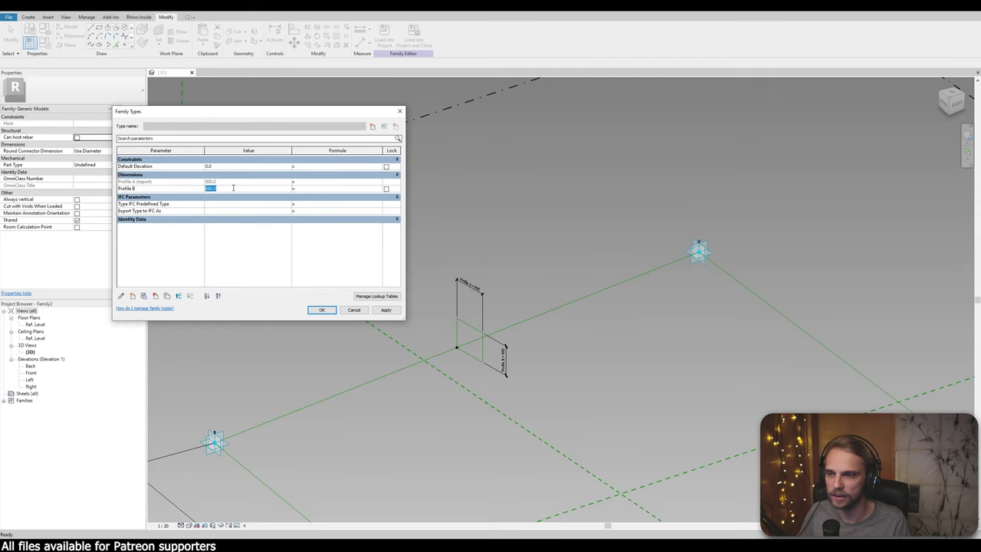
{"action": "type", "text": "75"}
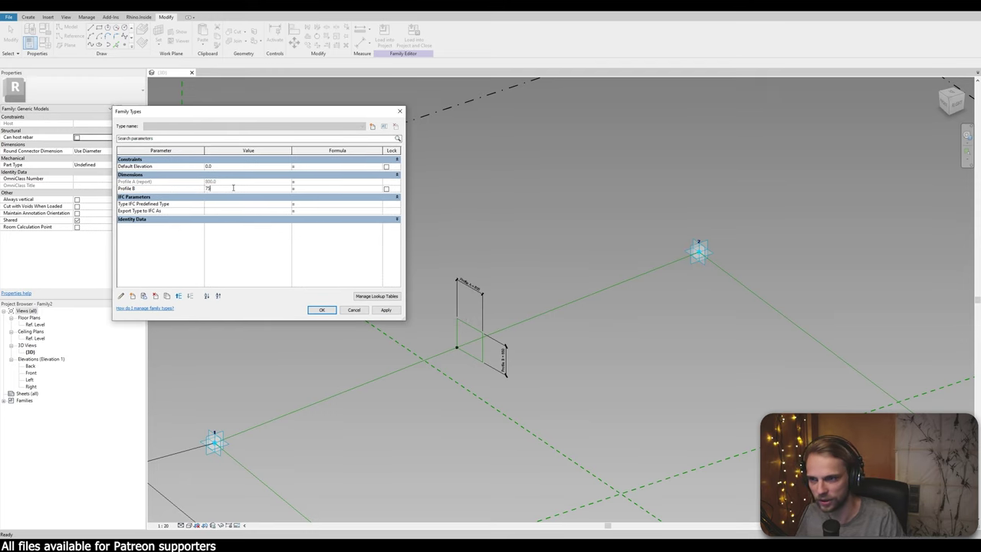
{"action": "type", "text": "0"}
{"action": "key", "text": "Return"}
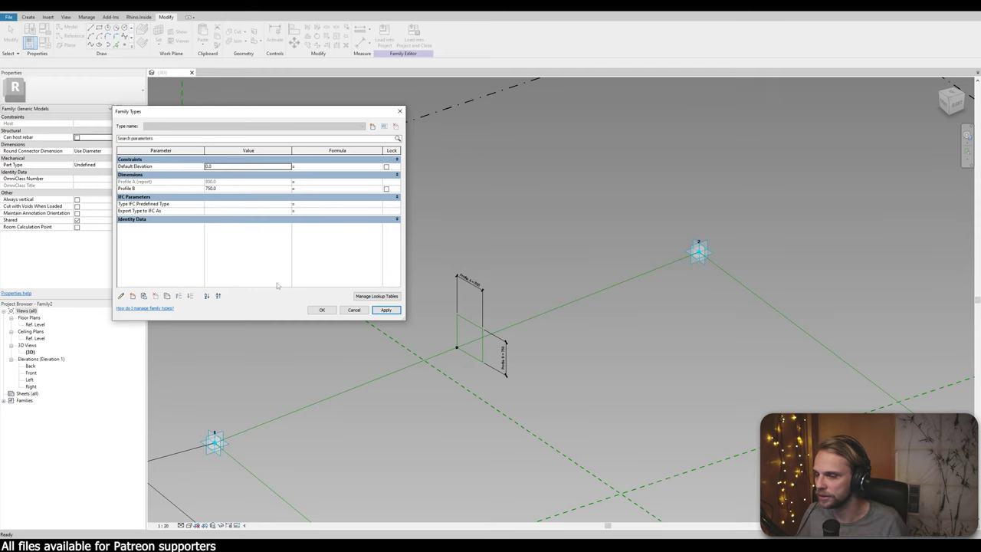
{"action": "left_click", "coordinate": [320, 310]}
Label the dimension between adaptive points 1 and 4 with a new instance reporting family parameter named A
{"action": "scroll", "coordinate": [329, 360], "scroll_direction": "down", "scroll_amount": 3}
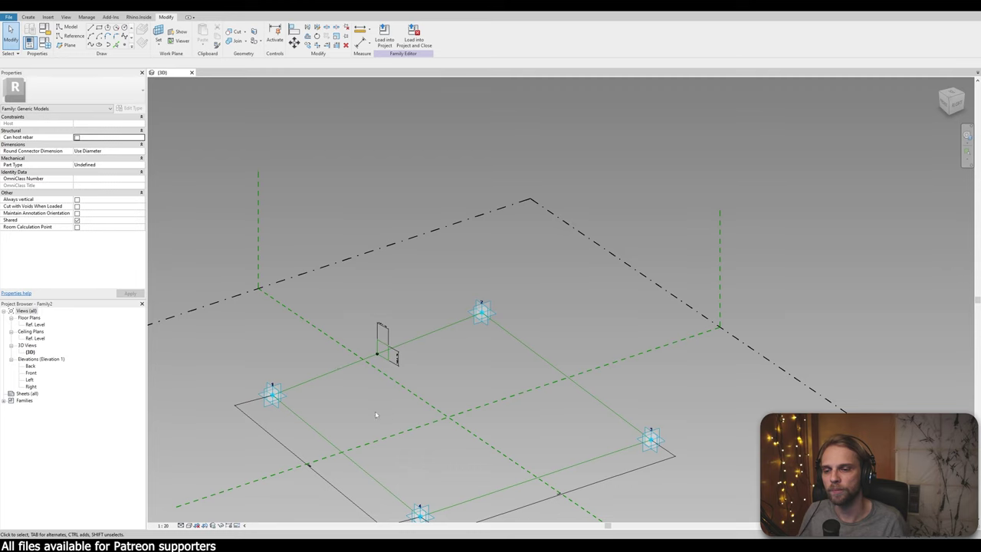
{"action": "middle_click_drag", "start_coordinate": [375, 414], "coordinate": [403, 282]}
{"action": "scroll", "coordinate": [312, 322], "scroll_direction": "up", "scroll_amount": 4}
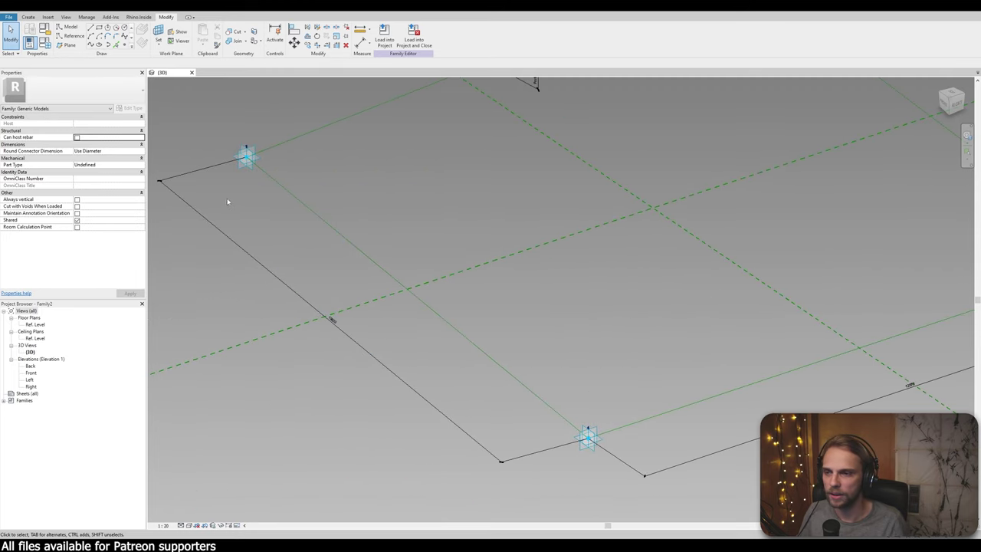
{"action": "left_click", "coordinate": [344, 342]}
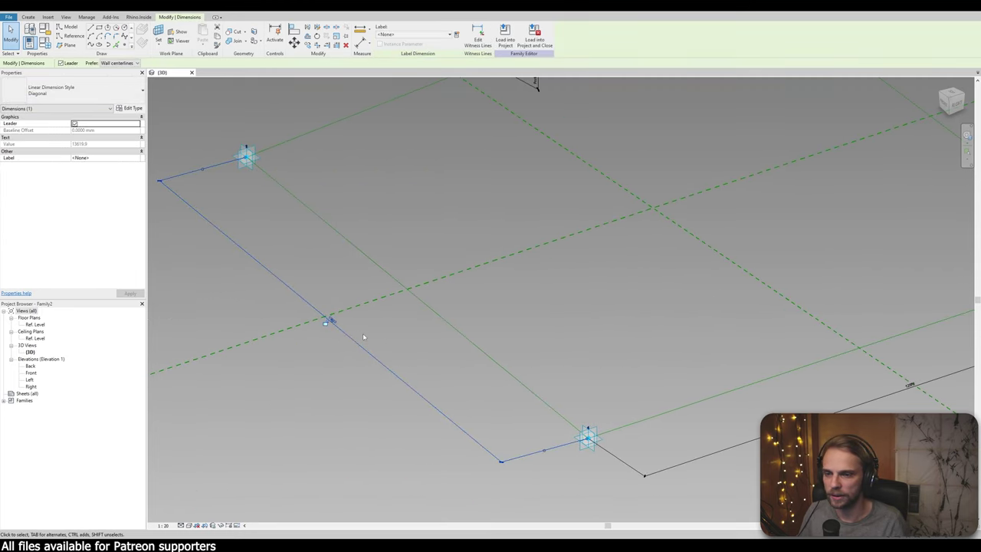
{"action": "scroll", "coordinate": [413, 295], "scroll_direction": "down", "scroll_amount": 3}
{"action": "middle_click_drag", "start_coordinate": [427, 290], "coordinate": [379, 304]}
{"action": "left_click", "coordinate": [456, 35]}
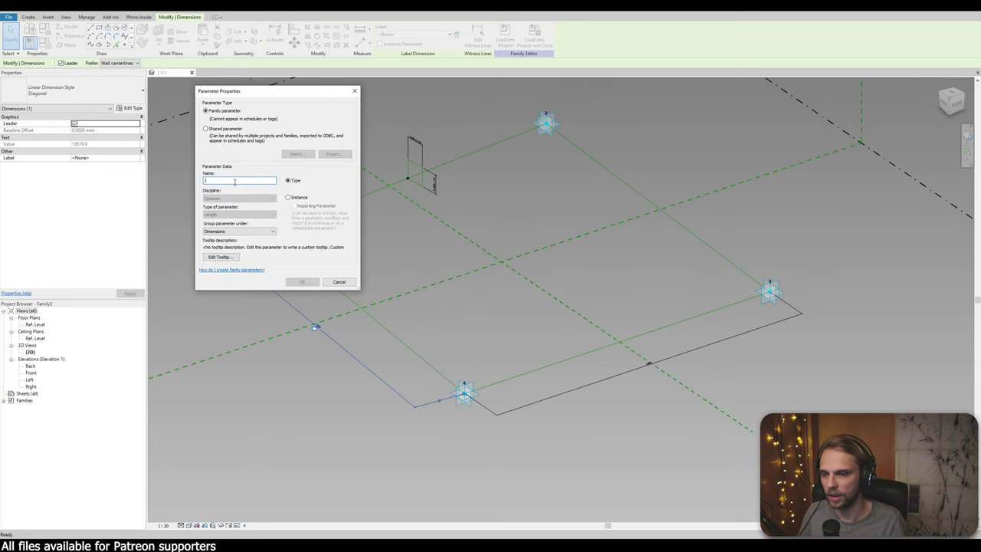
{"action": "type", "text": "A"}
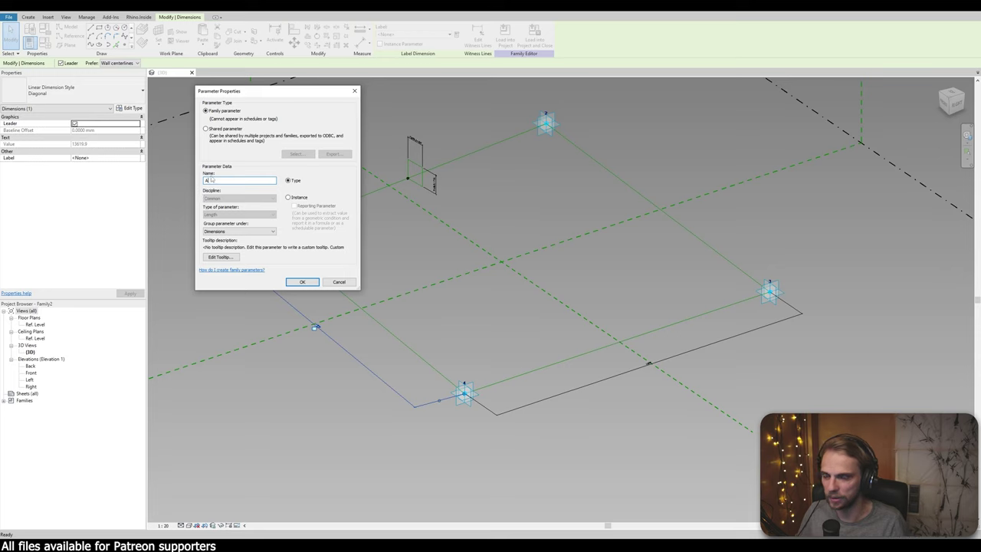
{"action": "left_click", "coordinate": [287, 197]}
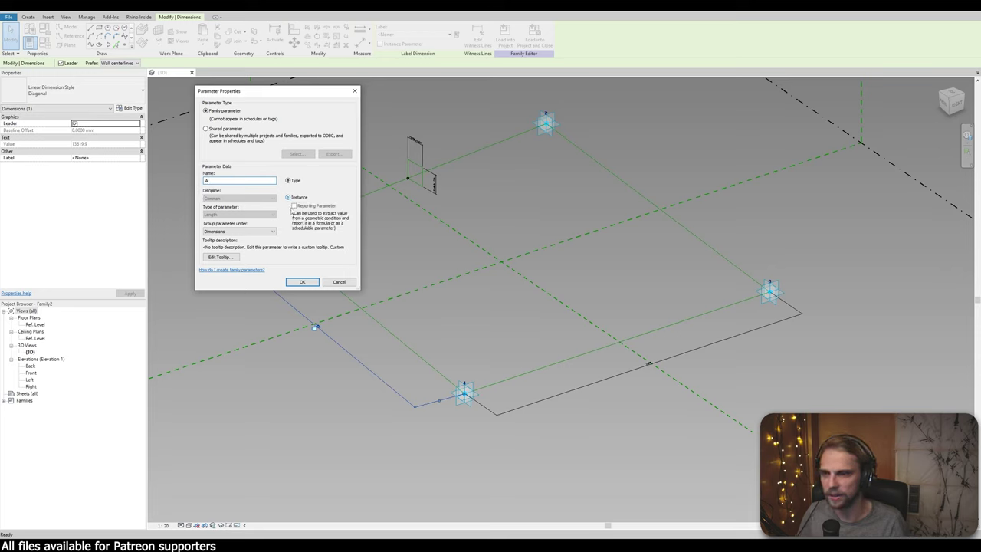
{"action": "left_click", "coordinate": [293, 205]}
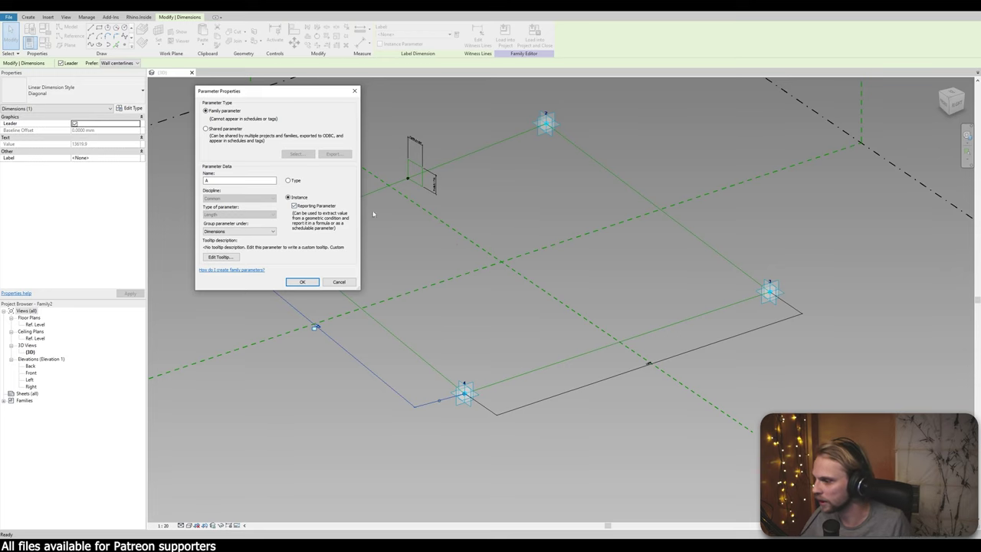
{"action": "left_click", "coordinate": [302, 282]}
{"action": "key", "text": "Escape"}
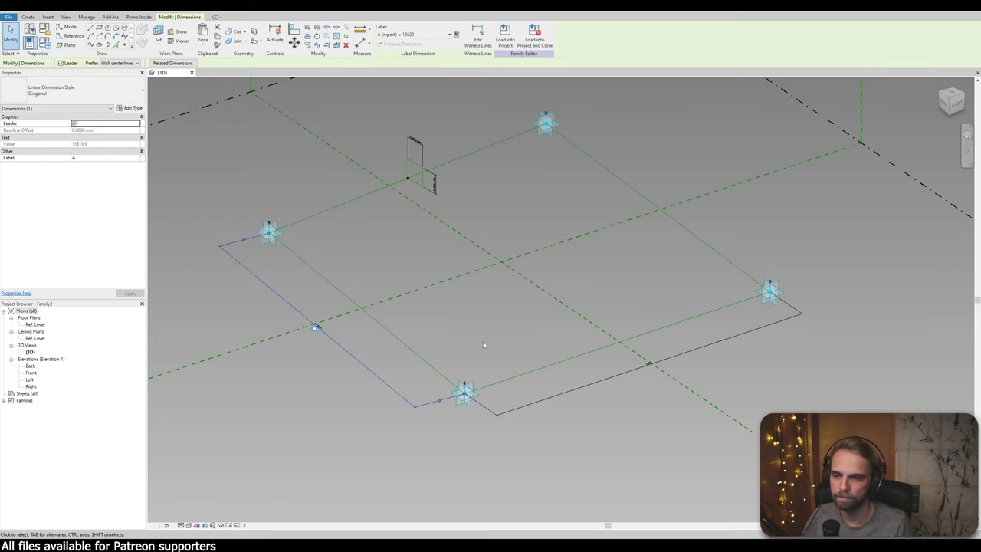
Label the dimension between adaptive points 3 and 4 with a new instance reporting family parameter named B
{"action": "scroll", "coordinate": [324, 328], "scroll_direction": "up", "scroll_amount": 4}
{"action": "scroll", "coordinate": [426, 351], "scroll_direction": "down", "scroll_amount": 6}
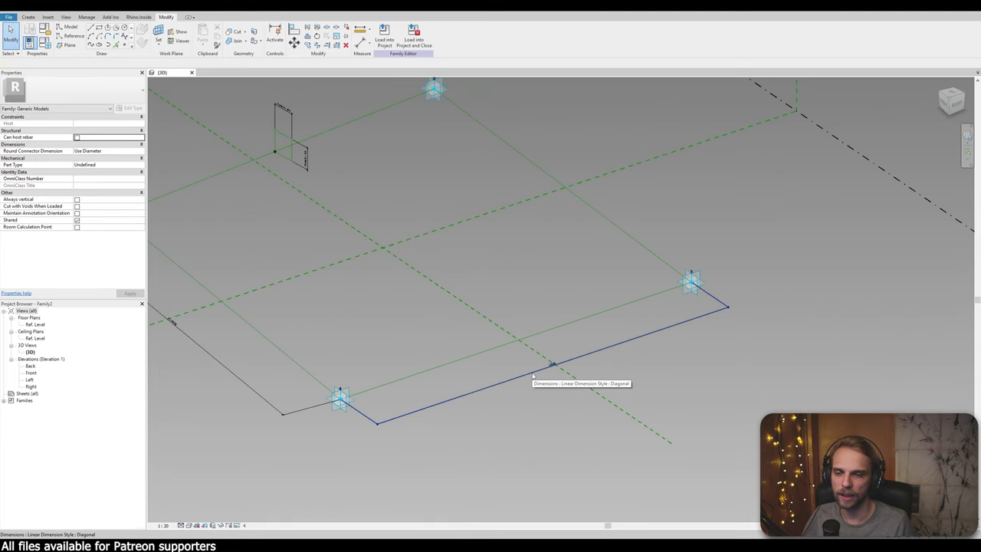
{"action": "left_click", "coordinate": [491, 388]}
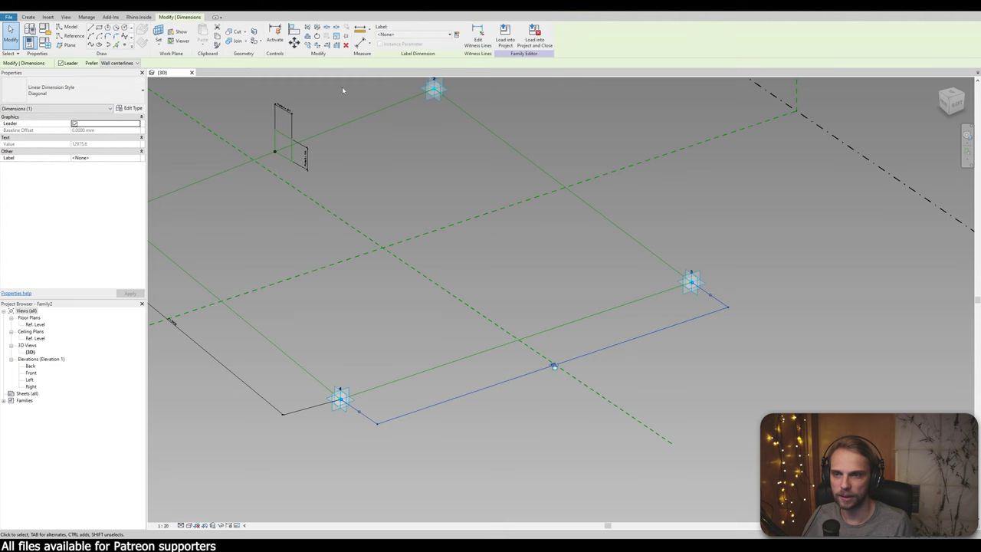
{"action": "left_click", "coordinate": [455, 34]}
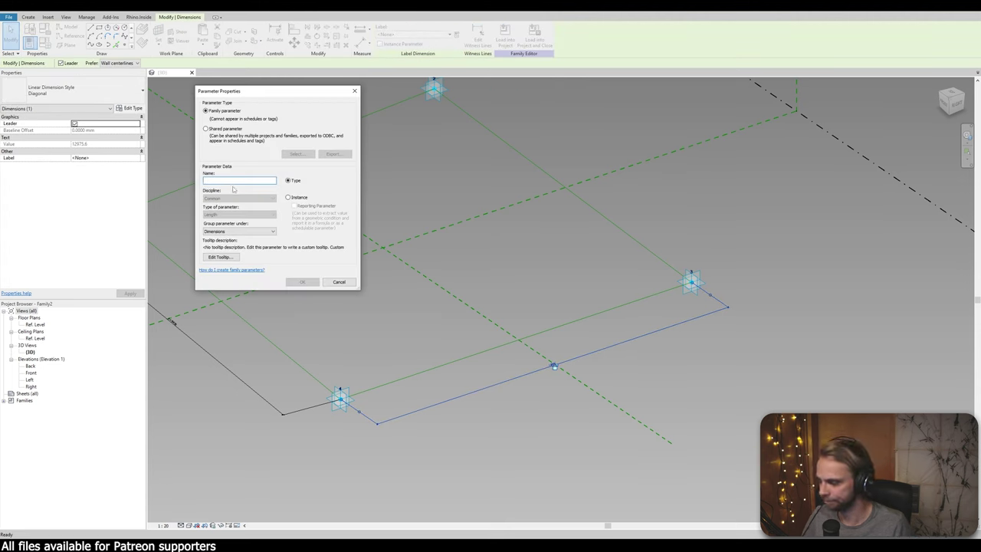
{"action": "type", "text": "B"}
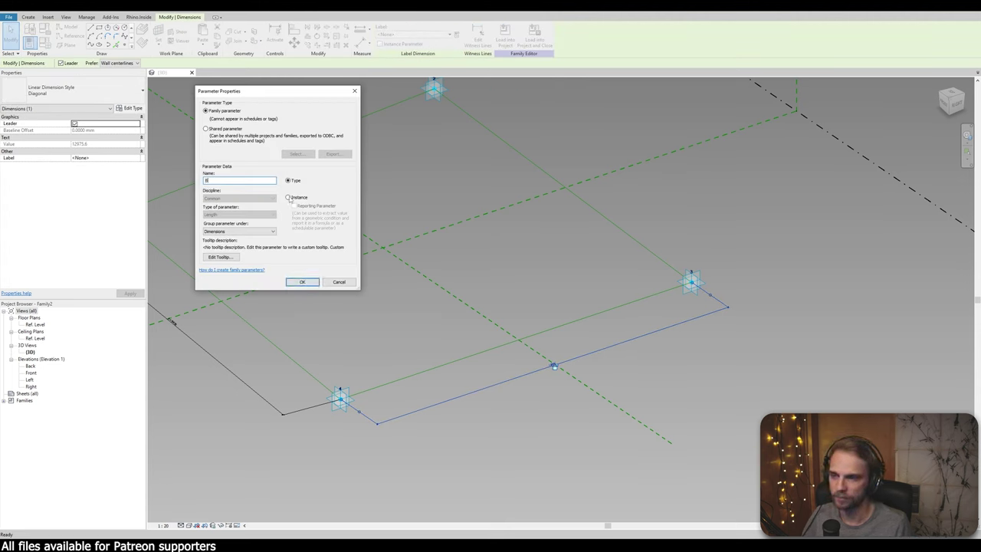
{"action": "left_click", "coordinate": [289, 198]}
{"action": "left_click", "coordinate": [294, 207]}
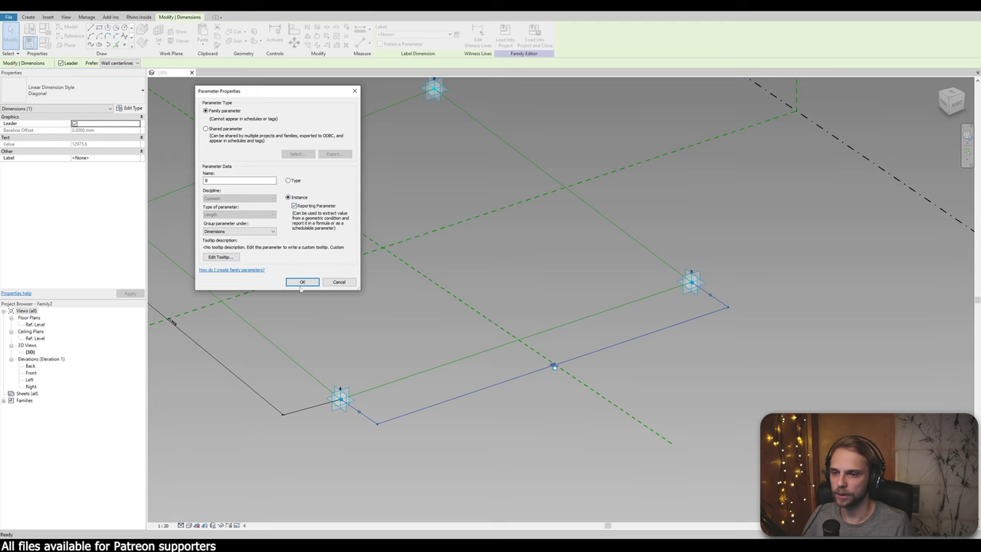
{"action": "left_click", "coordinate": [302, 282]}
{"action": "left_click", "coordinate": [393, 337]}
{"action": "middle_click_drag", "start_coordinate": [393, 336], "coordinate": [414, 310], "text": "shift"}
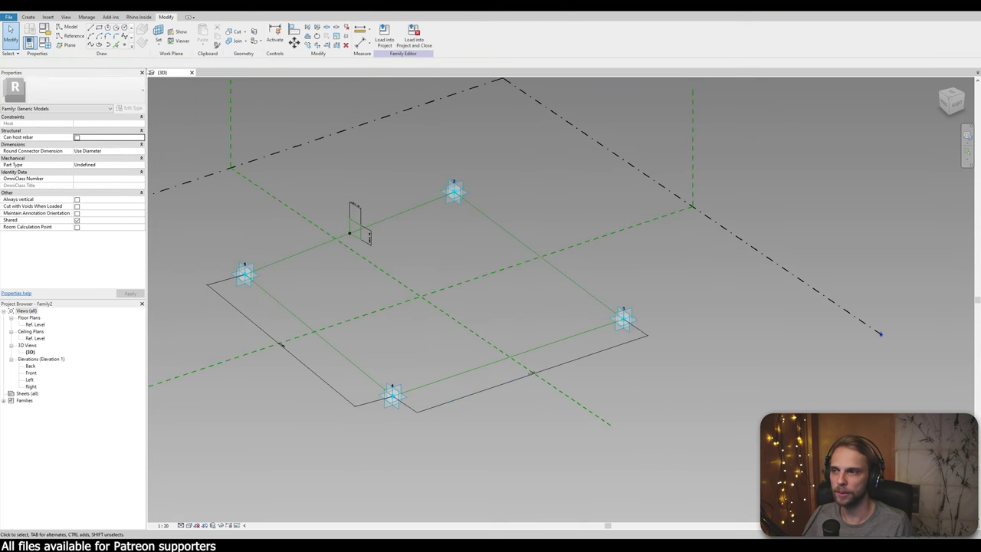
Review the family's spacing parameters A and B and its profile parameters in the Family Types dialog
{"action": "left_click", "coordinate": [43, 44]}
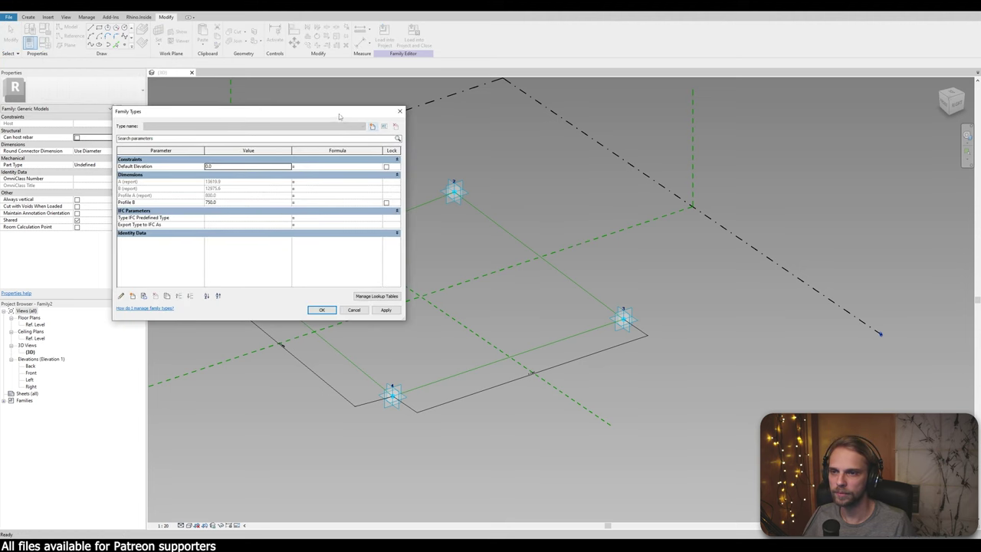
{"action": "left_click_drag", "start_coordinate": [338, 113], "coordinate": [508, 117]}
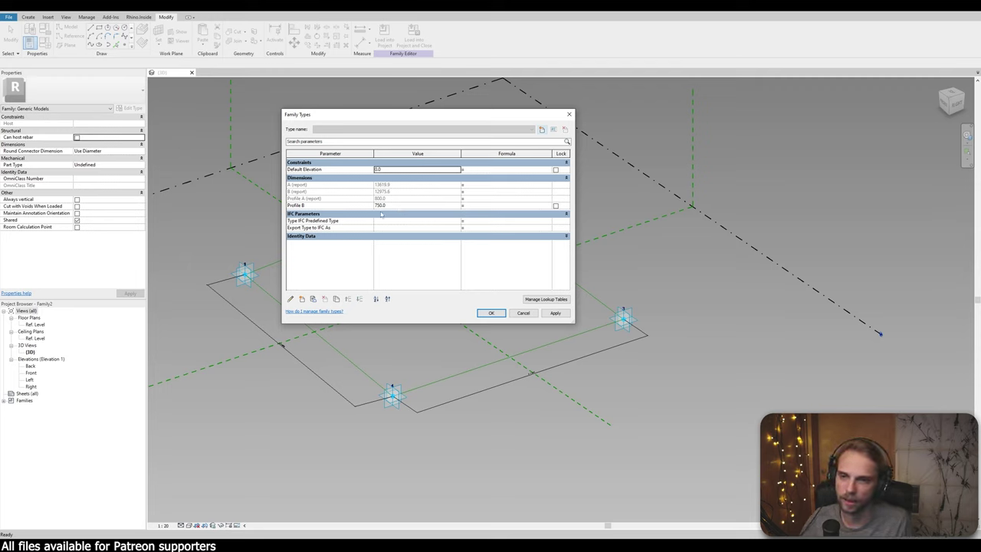
{"action": "left_click_drag", "start_coordinate": [473, 115], "coordinate": [645, 244]}
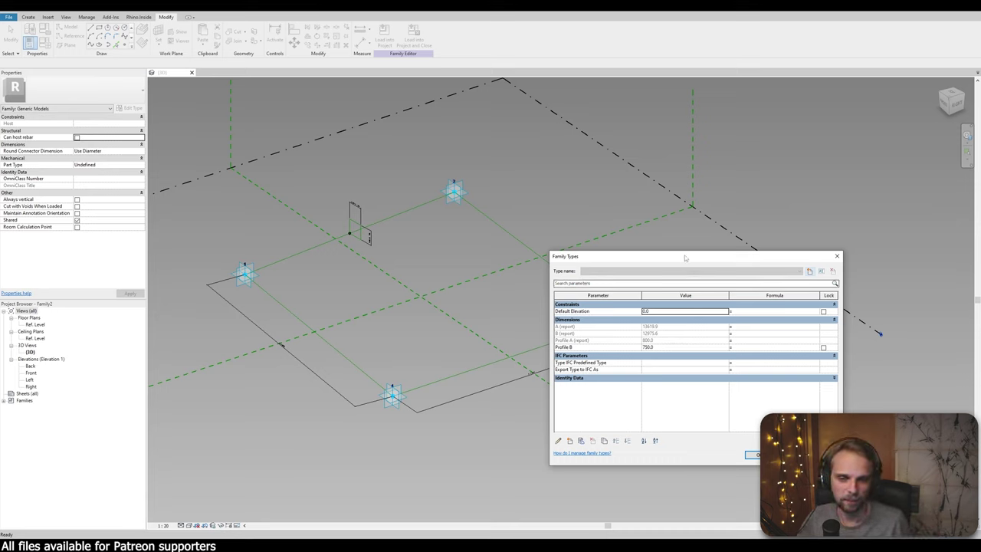
{"action": "left_click_drag", "start_coordinate": [689, 262], "coordinate": [532, 179]}
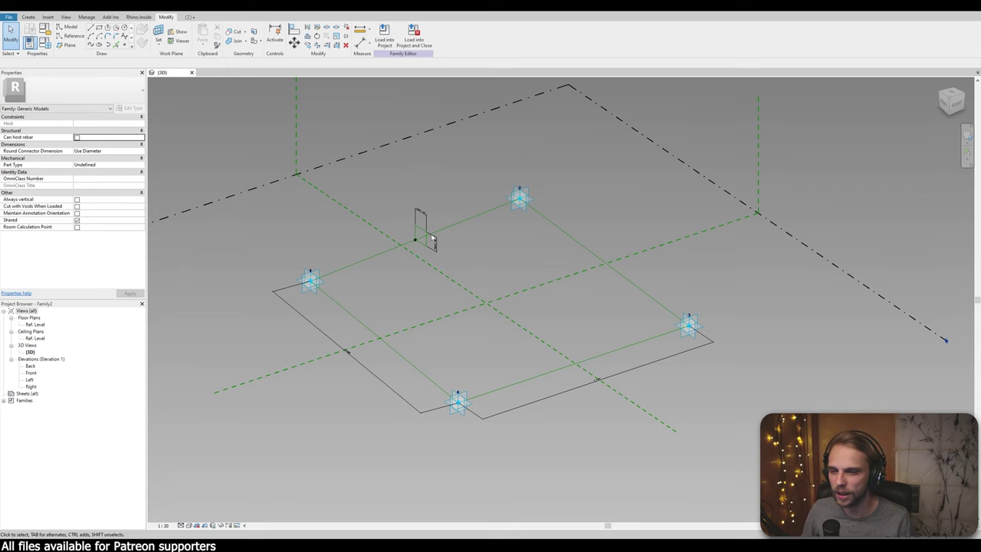
Edit the Profile A family parameter to turn off its reporting option while keeping it an instance parameter
{"action": "scroll", "coordinate": [432, 240], "scroll_direction": "up", "scroll_amount": 6}
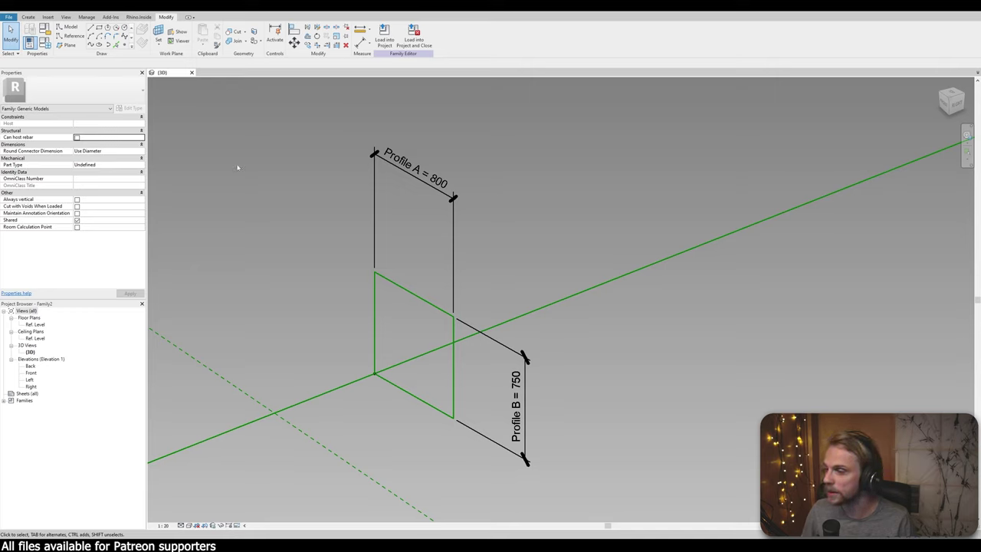
{"action": "left_click", "coordinate": [45, 43]}
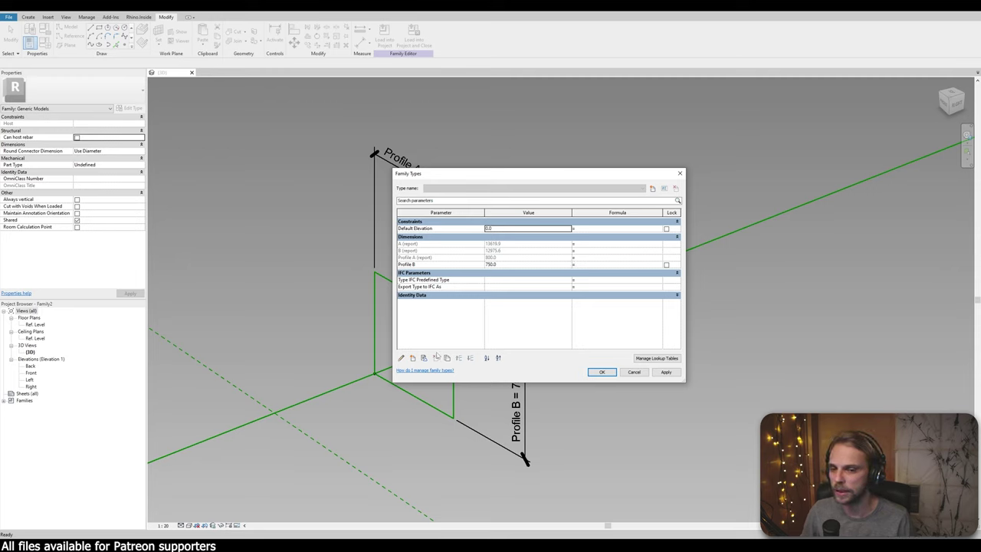
{"action": "left_click", "coordinate": [402, 258]}
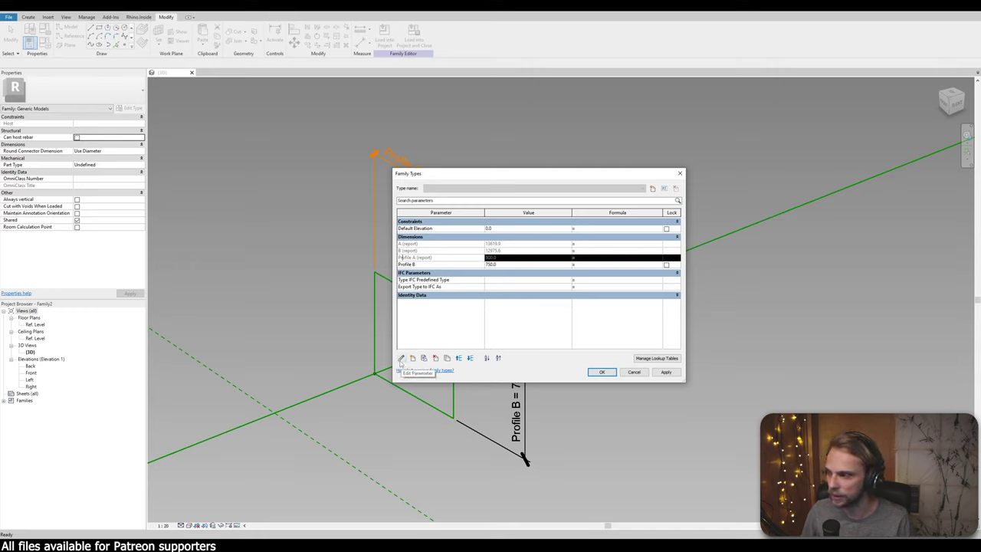
{"action": "left_click", "coordinate": [400, 358]}
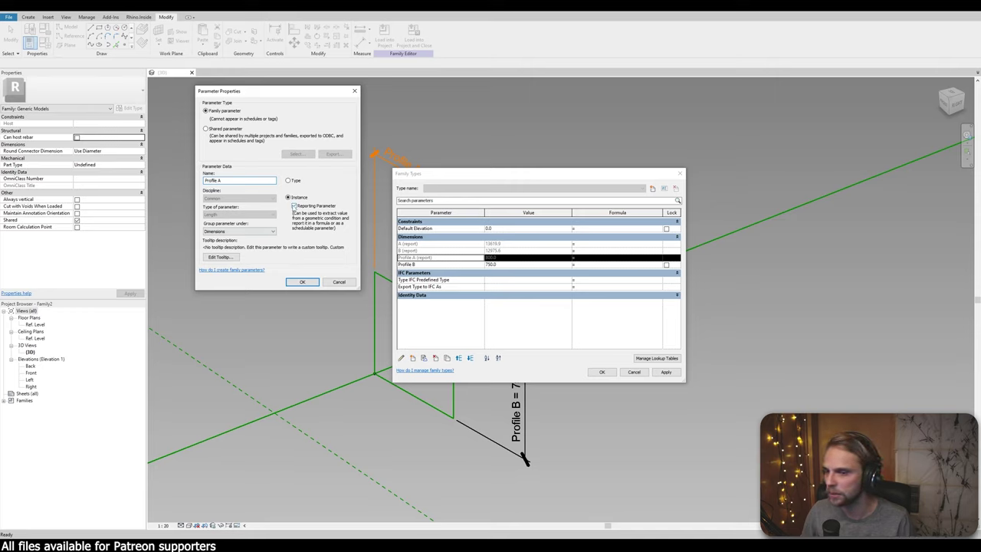
{"action": "left_click", "coordinate": [297, 282]}
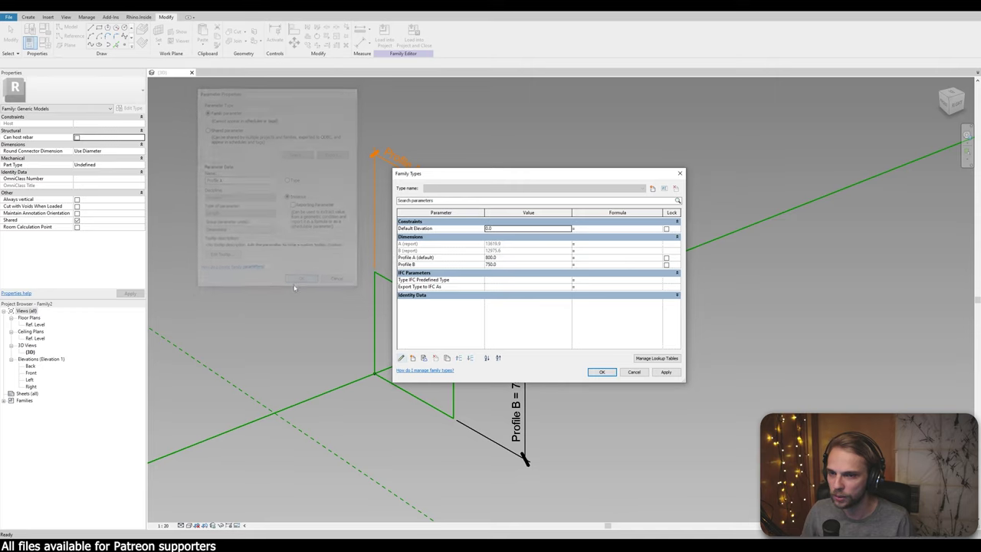
Set the formula of the Profile A parameter to (A+B)/100 and apply it to the family
{"action": "left_click", "coordinate": [607, 258]}
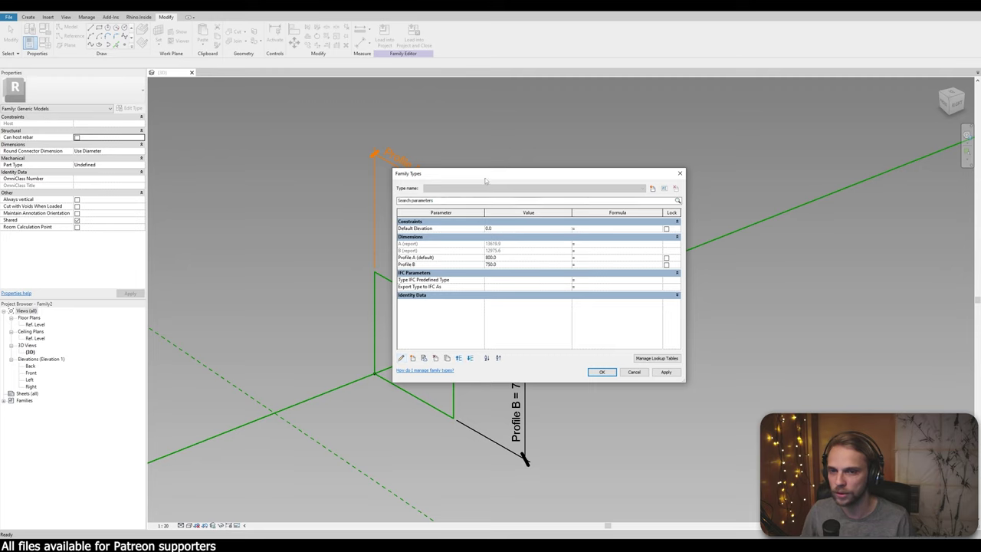
{"action": "left_click_drag", "start_coordinate": [487, 174], "coordinate": [718, 171]}
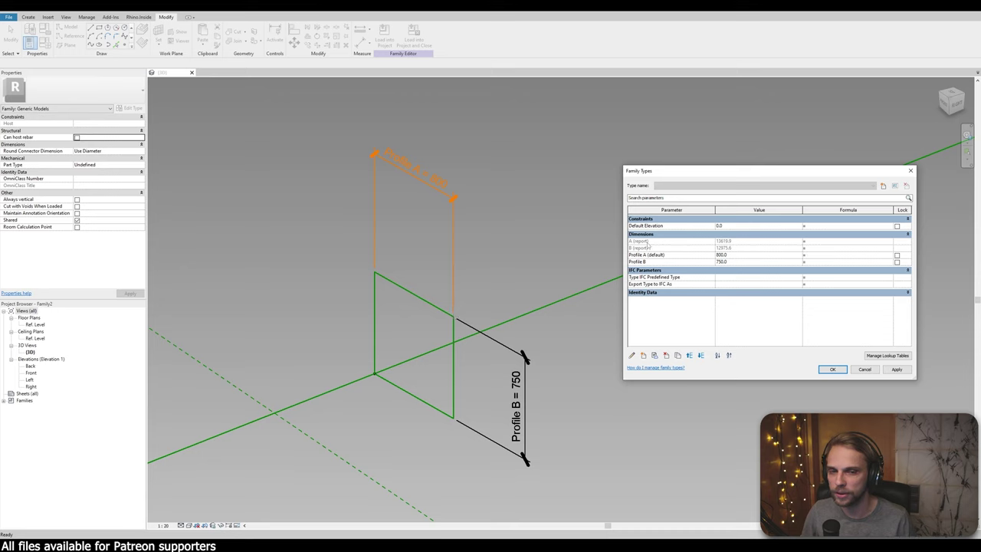
{"action": "left_click_drag", "start_coordinate": [648, 170], "coordinate": [451, 118]}
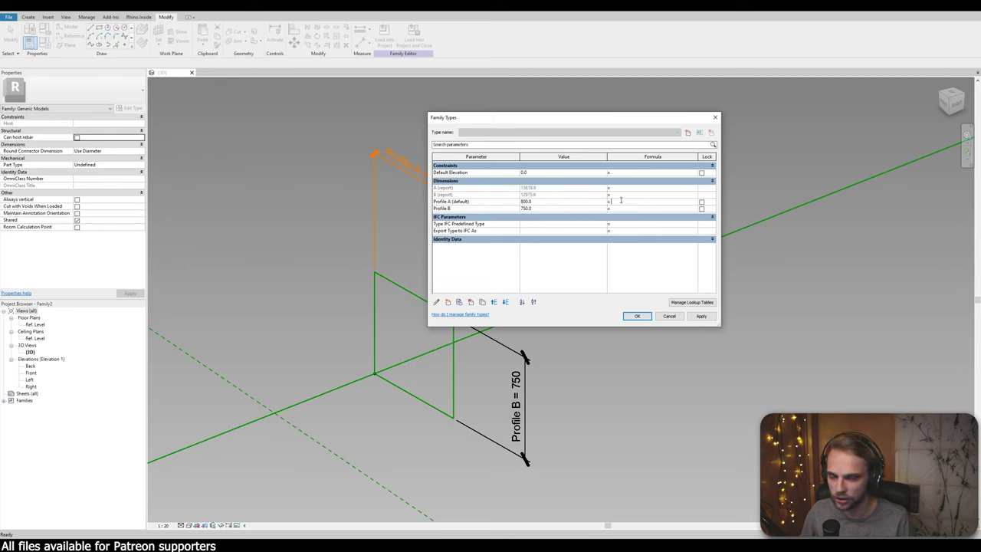
{"action": "type", "text": "("}
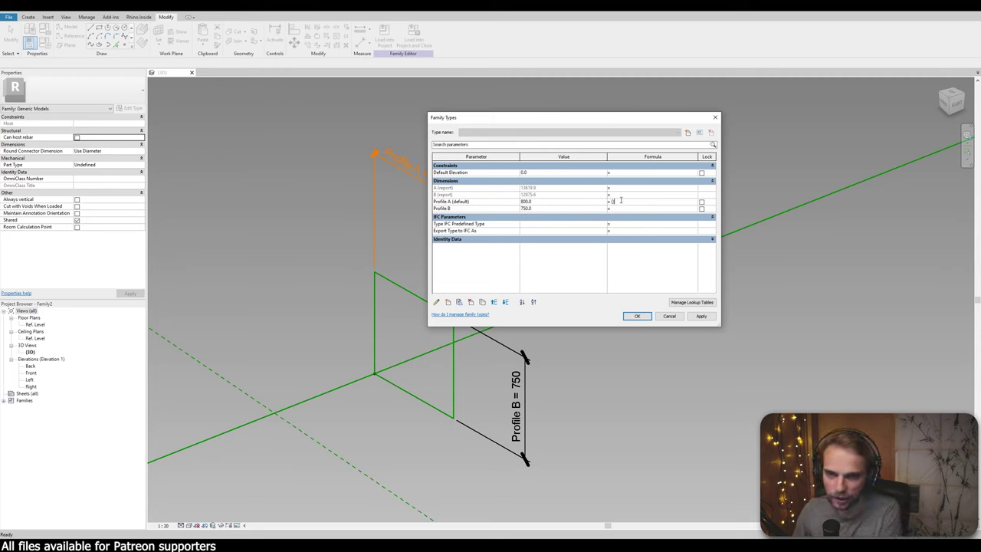
{"action": "type", "text": "A"}
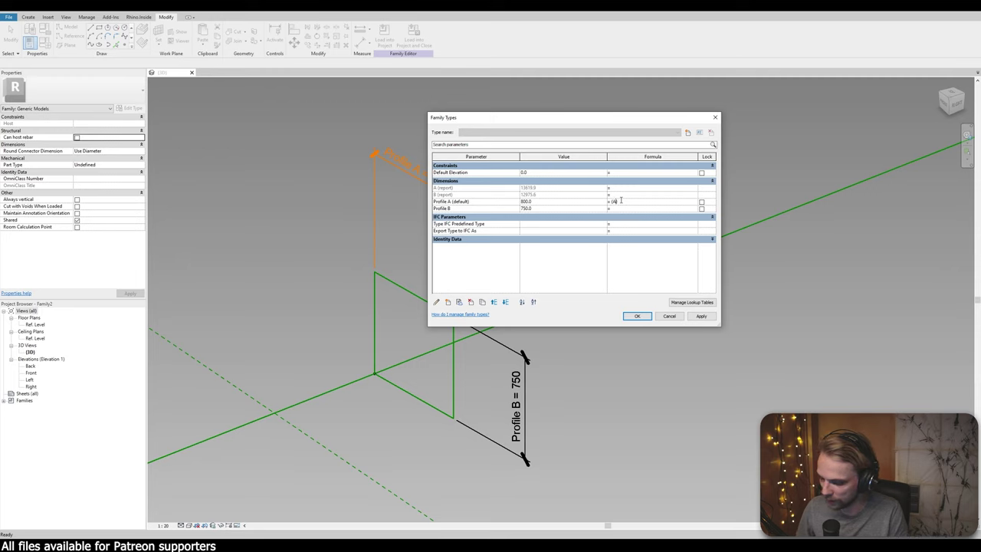
{"action": "type", "text": "+B"}
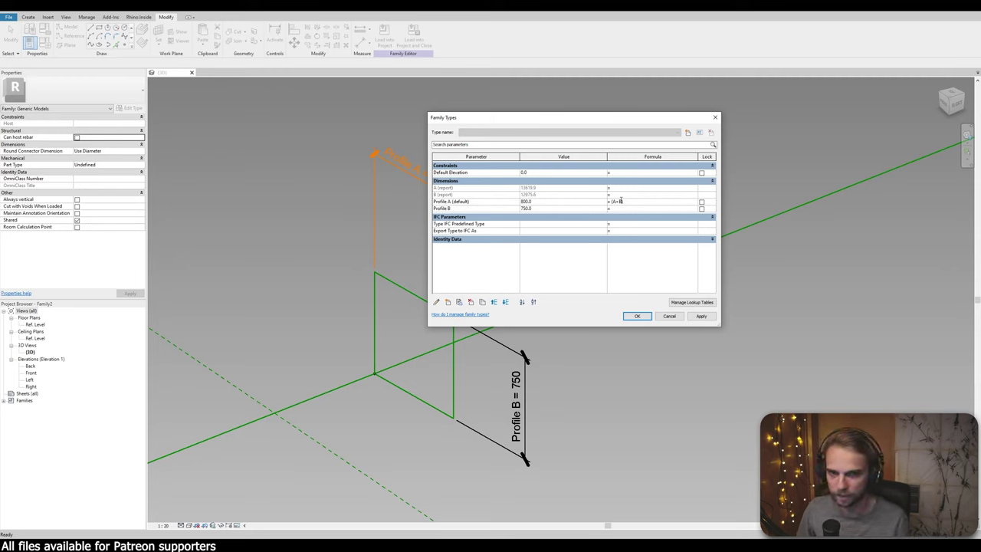
{"action": "type", "text": ")/"}
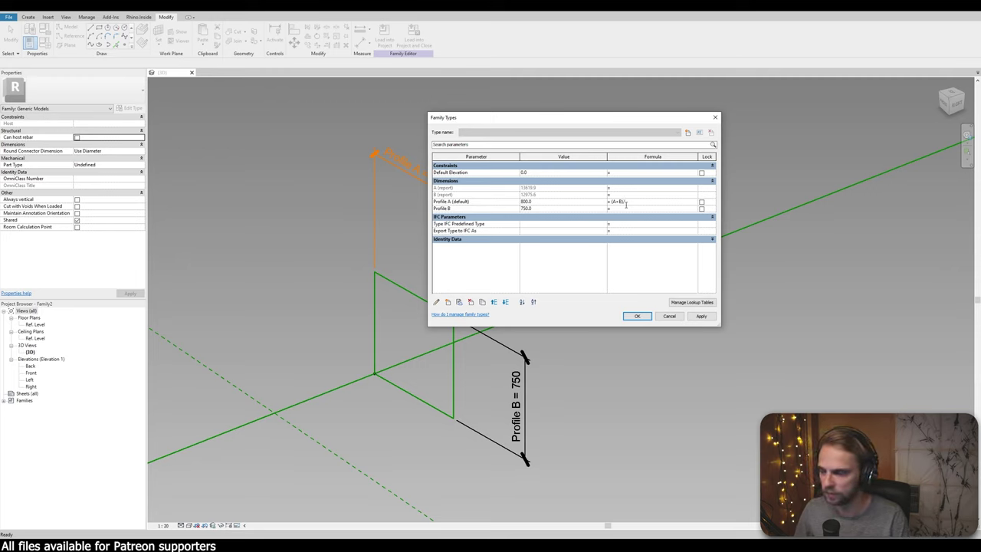
{"action": "type", "text": "00"}
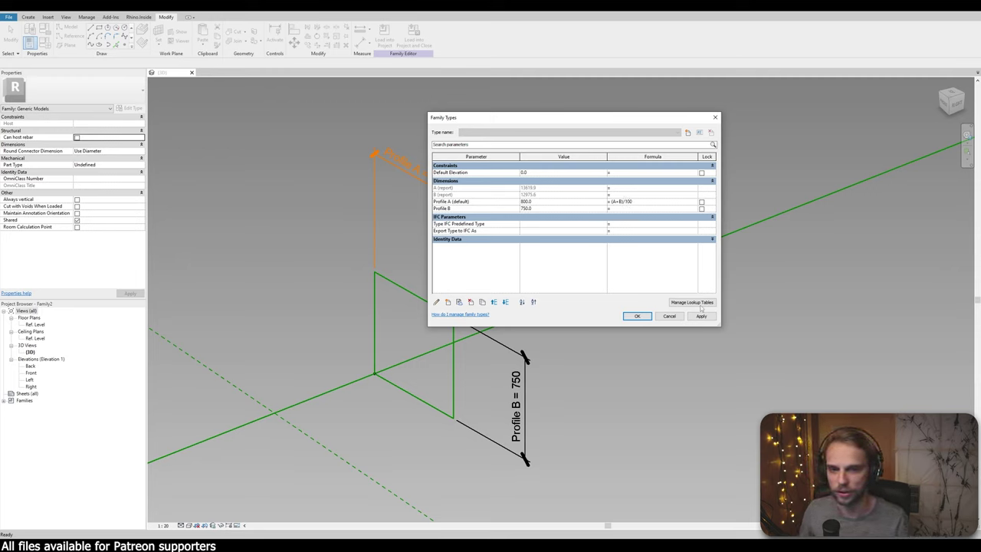
{"action": "left_click", "coordinate": [701, 316]}
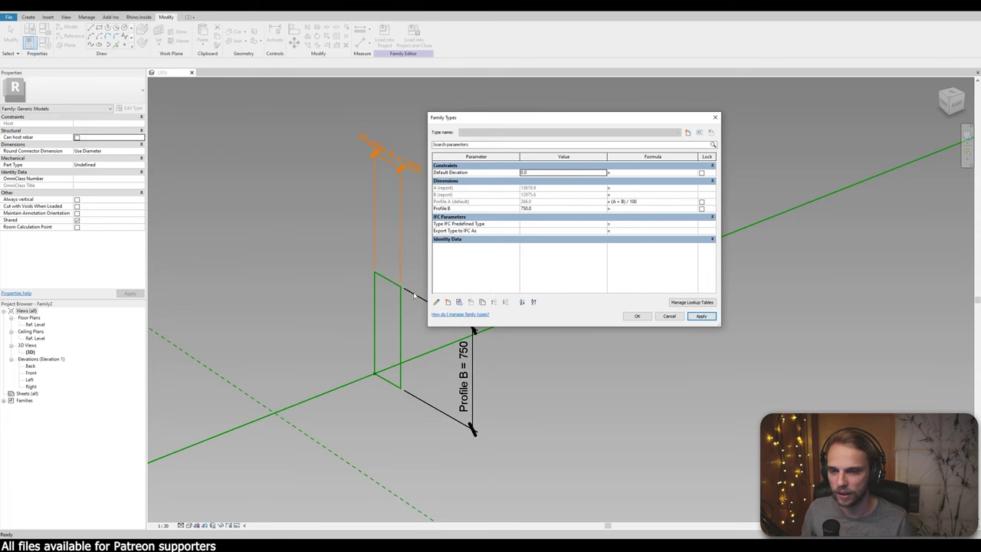
{"action": "left_click", "coordinate": [636, 316]}
Flex the family by moving adaptive point 3 away from point 4 and then back until B is about 11396 mm
{"action": "scroll", "coordinate": [574, 357], "scroll_direction": "down", "scroll_amount": 5}
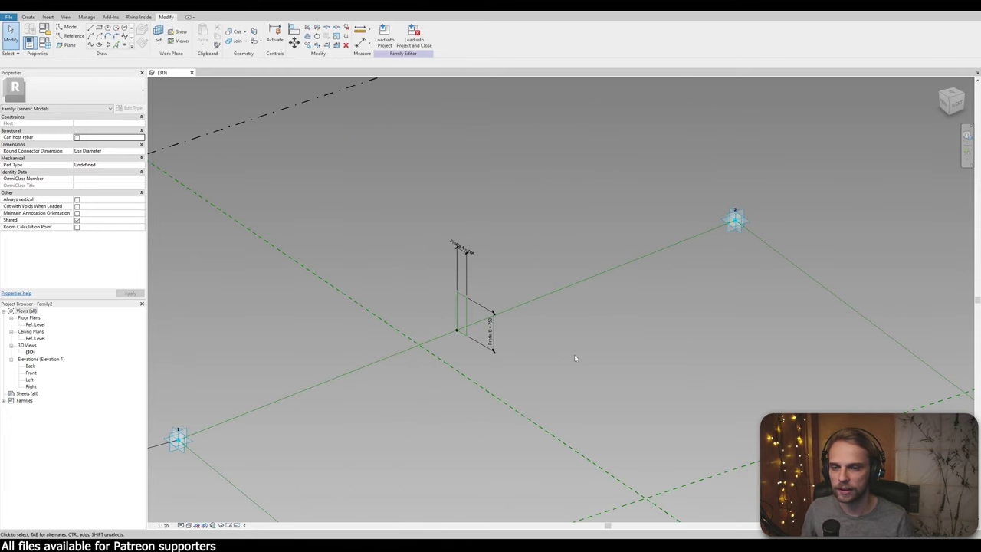
{"action": "scroll", "coordinate": [625, 357], "scroll_direction": "down", "scroll_amount": 4}
{"action": "middle_click_drag", "start_coordinate": [620, 320], "coordinate": [501, 214]}
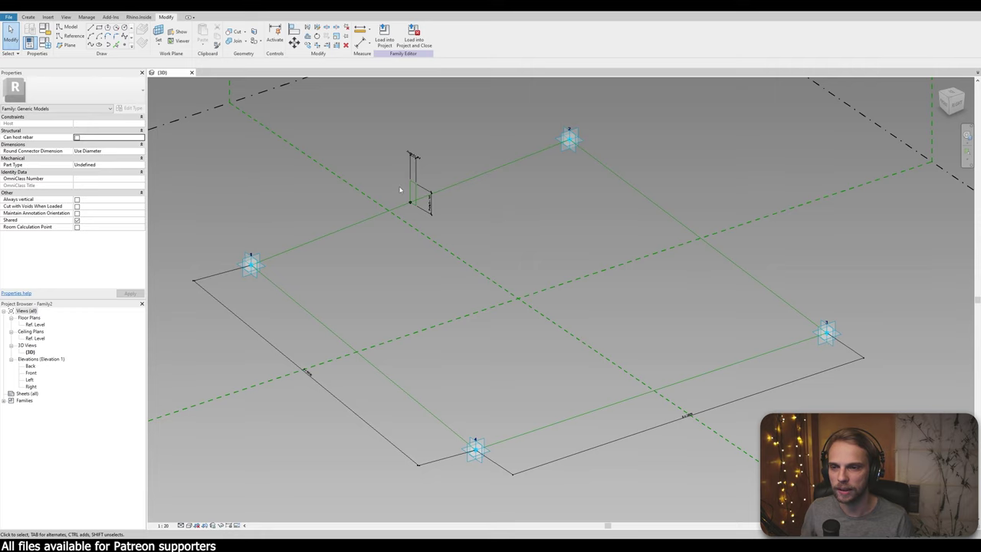
{"action": "scroll", "coordinate": [399, 190], "scroll_direction": "up", "scroll_amount": 6}
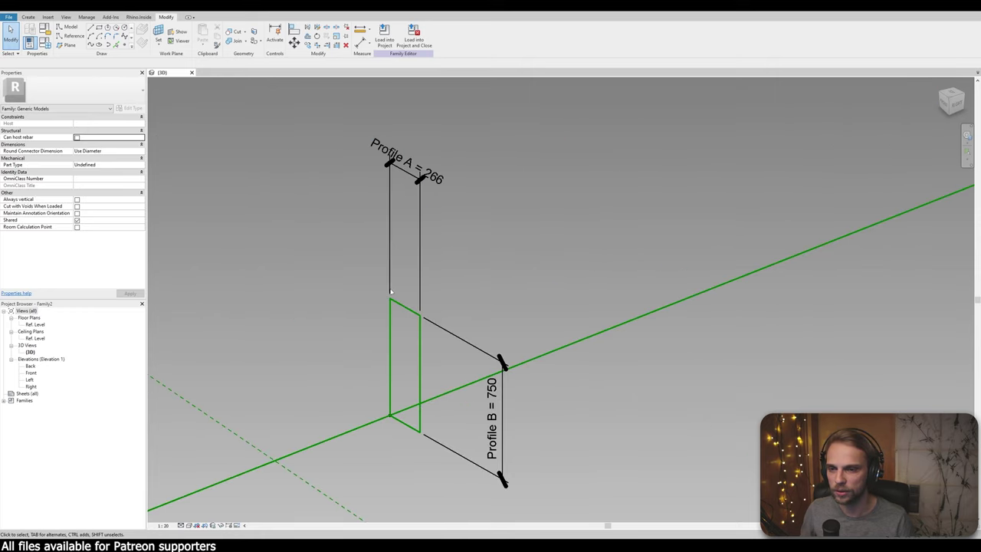
{"action": "scroll", "coordinate": [399, 288], "scroll_direction": "down", "scroll_amount": 6}
{"action": "middle_click_drag", "start_coordinate": [414, 271], "coordinate": [761, 322], "text": "shift"}
{"action": "left_click", "coordinate": [762, 322]}
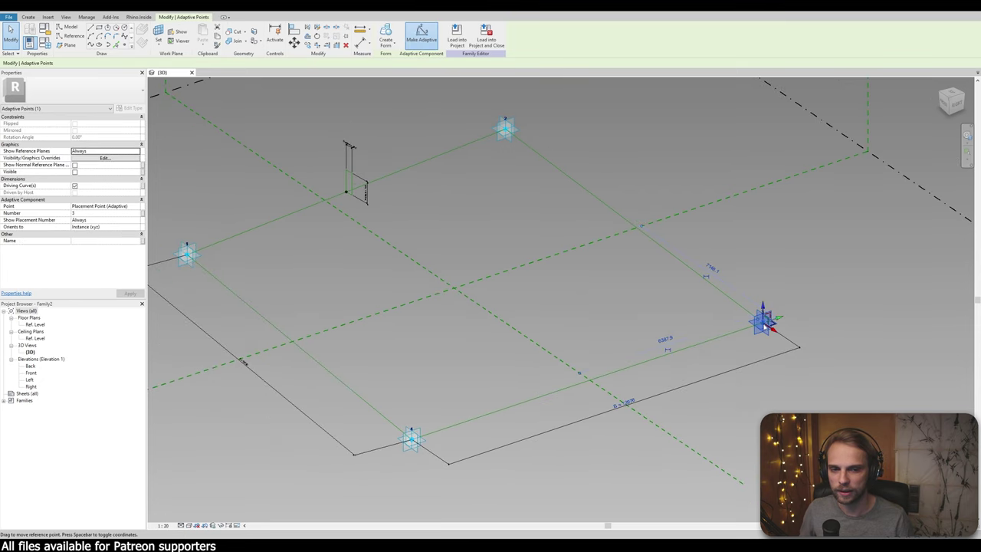
{"action": "left_click_drag", "start_coordinate": [764, 325], "coordinate": [873, 282]}
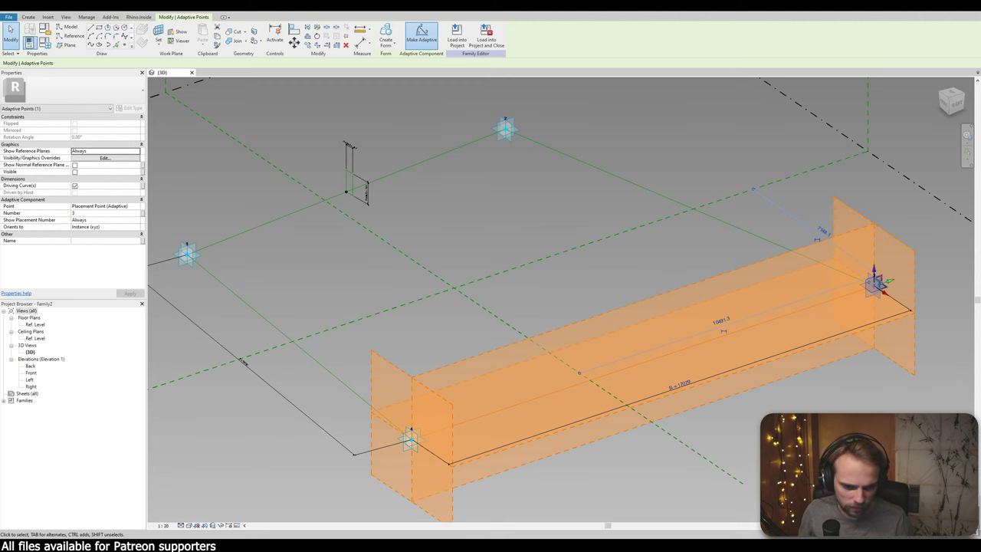
{"action": "scroll", "coordinate": [562, 271], "scroll_direction": "down", "scroll_amount": 3}
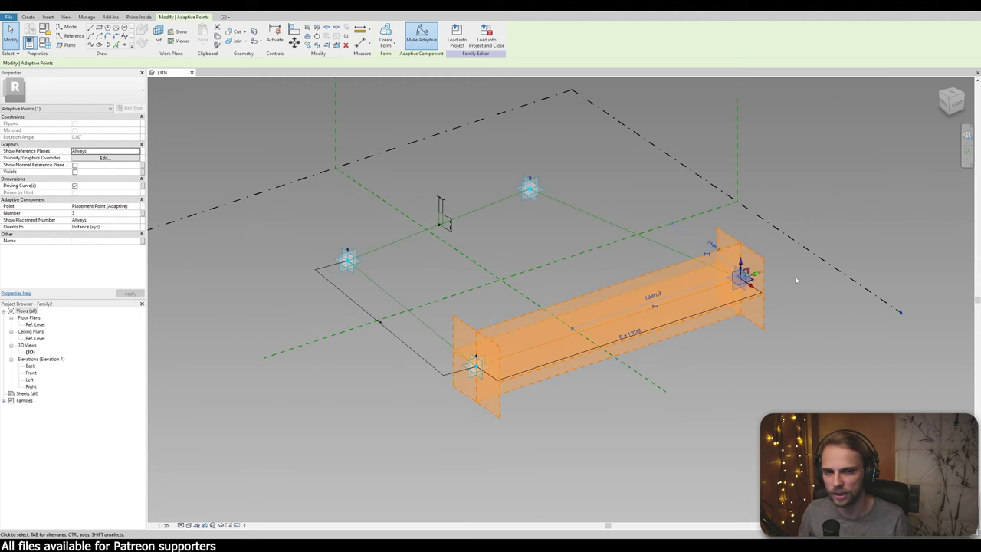
{"action": "left_click", "coordinate": [690, 296]}
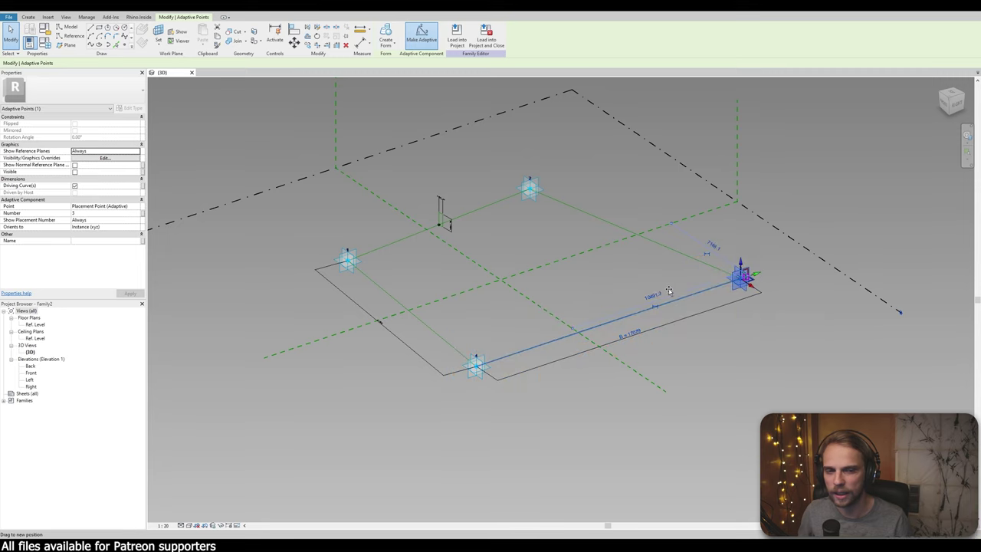
{"action": "left_click_drag", "start_coordinate": [669, 291], "coordinate": [579, 320]}
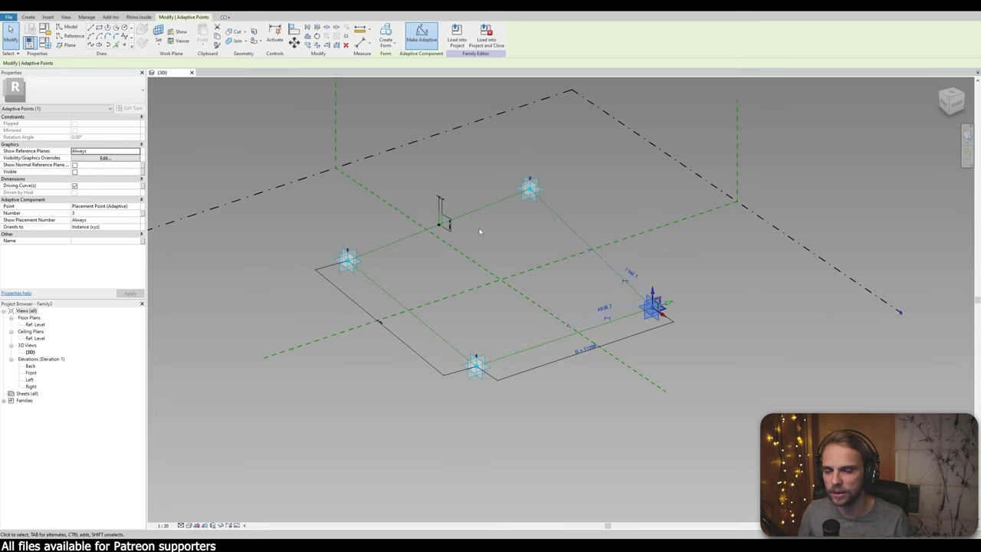
{"action": "left_click", "coordinate": [612, 285]}
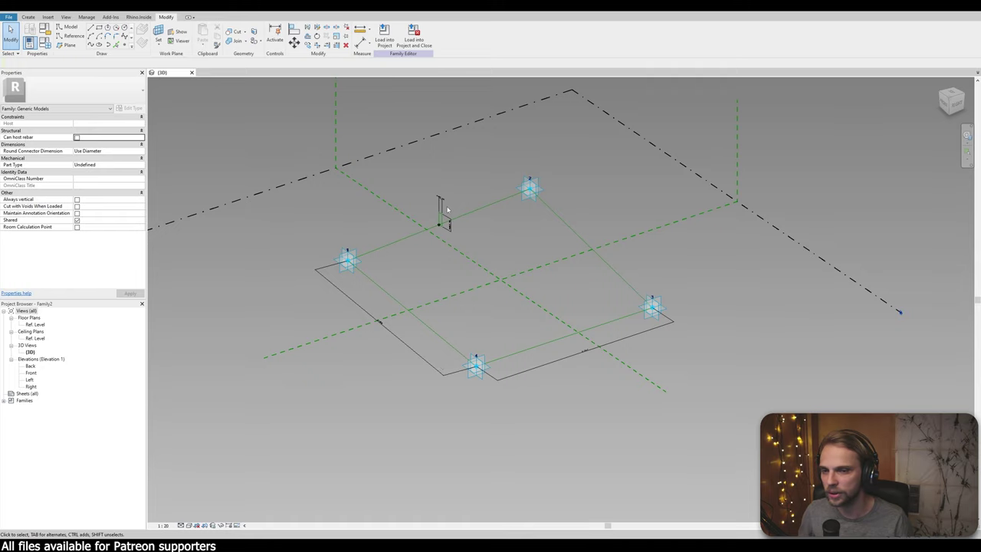
Change the Profile A formula to (A + B) / 50 in the Family Types dialog and apply it
{"action": "scroll", "coordinate": [447, 209], "scroll_direction": "up", "scroll_amount": 5}
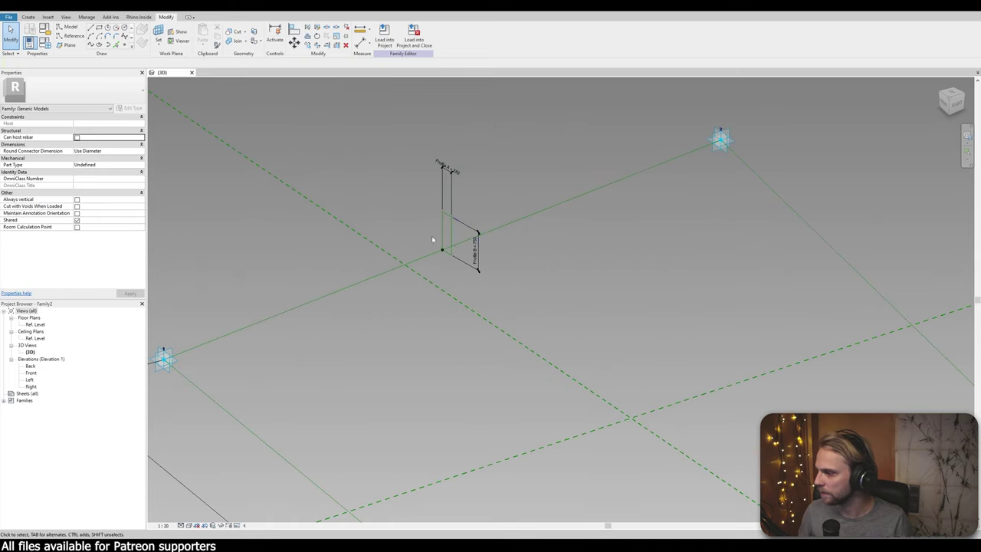
{"action": "scroll", "coordinate": [431, 235], "scroll_direction": "down", "scroll_amount": 4}
{"action": "scroll", "coordinate": [393, 173], "scroll_direction": "up", "scroll_amount": 5}
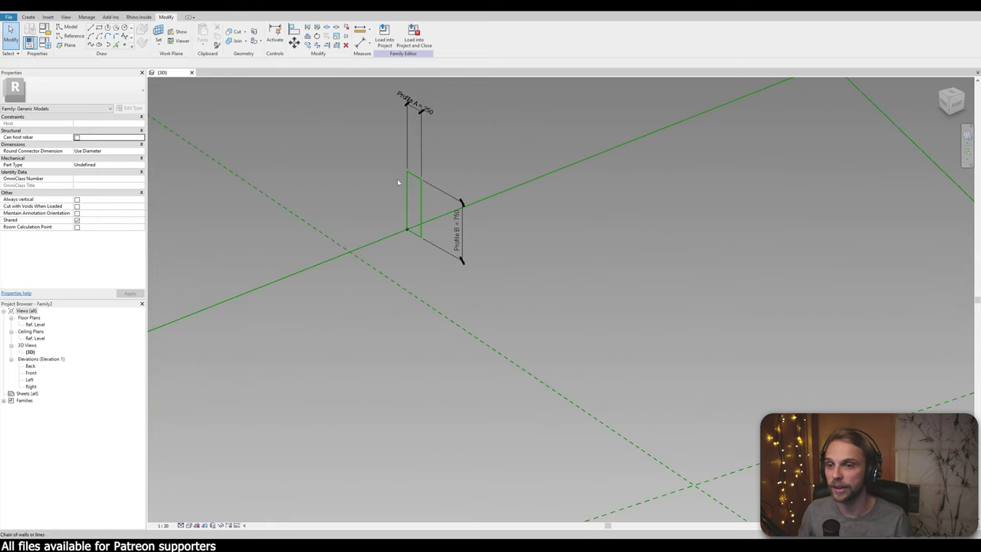
{"action": "scroll", "coordinate": [502, 234], "scroll_direction": "down", "scroll_amount": 3}
{"action": "middle_click_drag", "start_coordinate": [533, 254], "coordinate": [350, 284]}
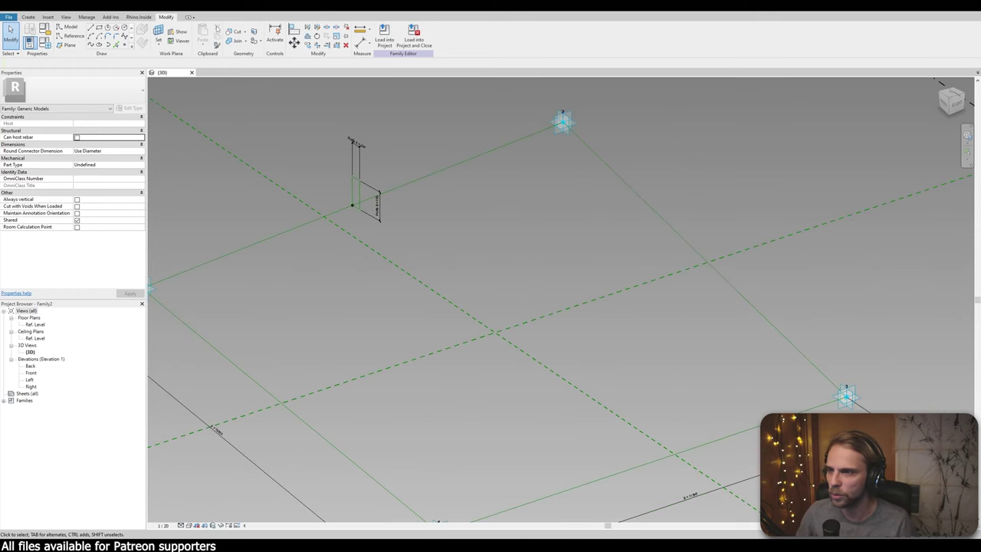
{"action": "middle_click_drag", "start_coordinate": [471, 196], "coordinate": [483, 169]}
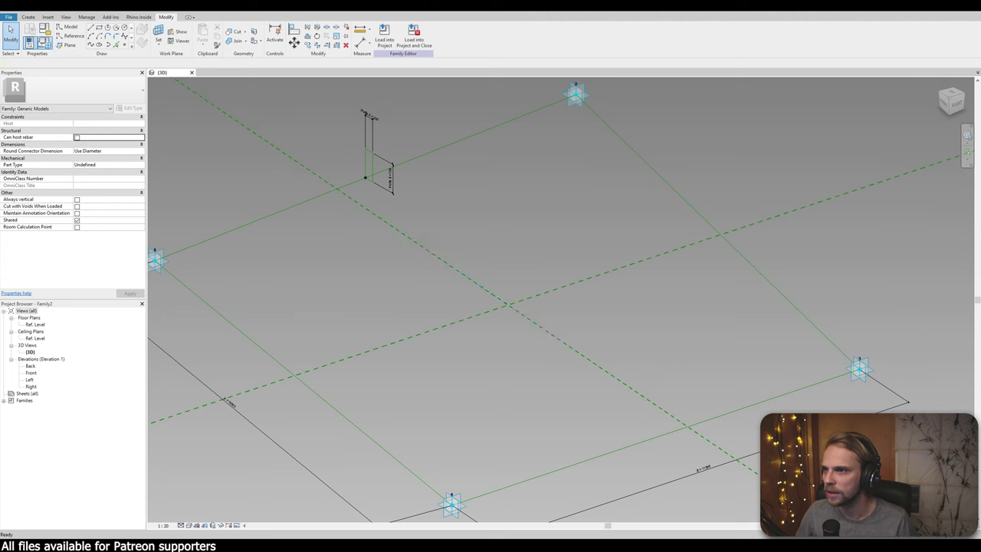
{"action": "key", "text": "f"}
{"action": "key", "text": "t"}
{"action": "left_click", "coordinate": [635, 203]}
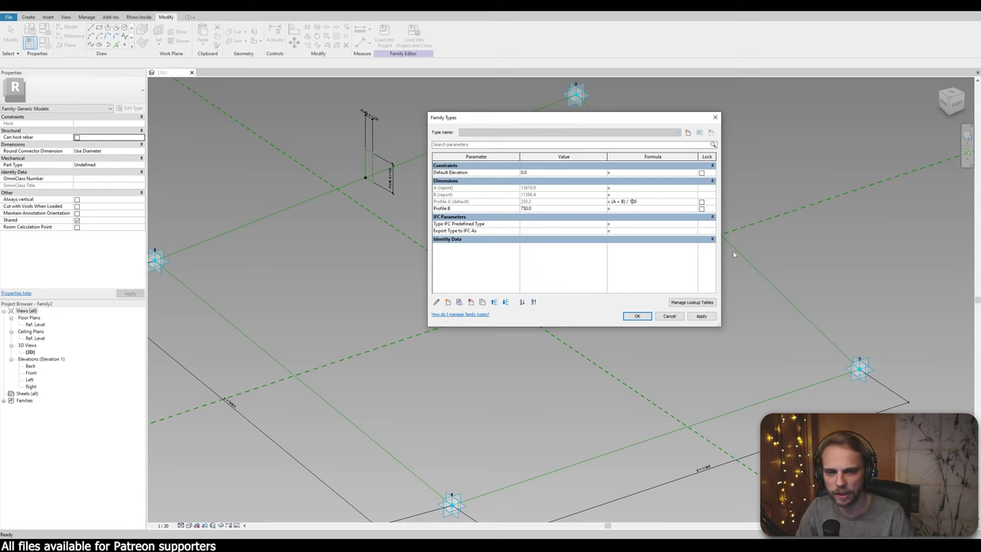
{"action": "key", "text": "BackSpace"}
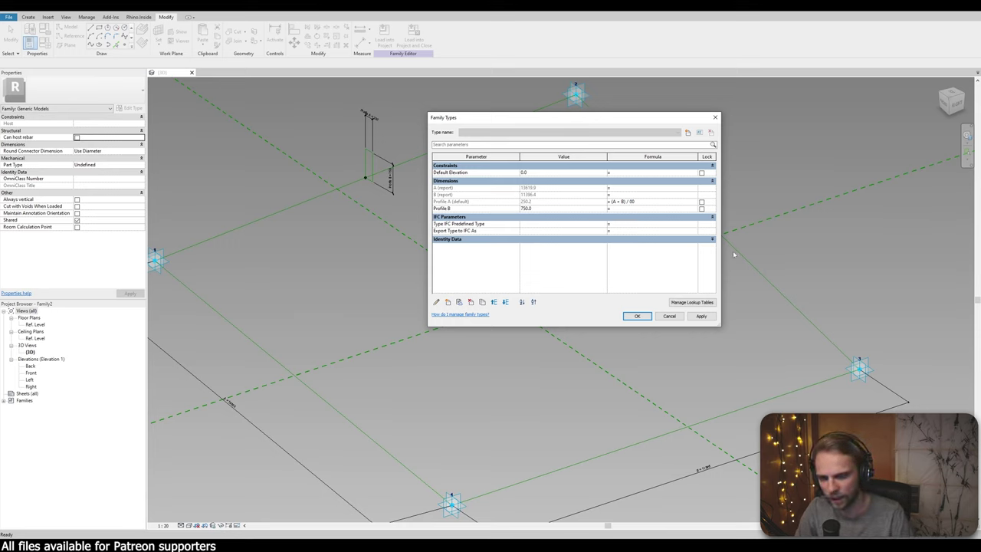
{"action": "type", "text": "0"}
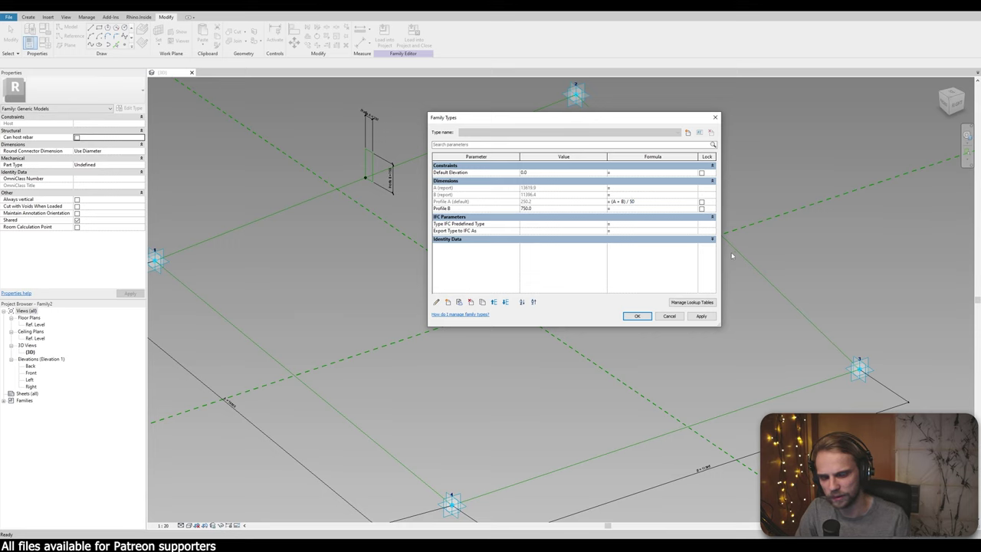
{"action": "left_click", "coordinate": [694, 317]}
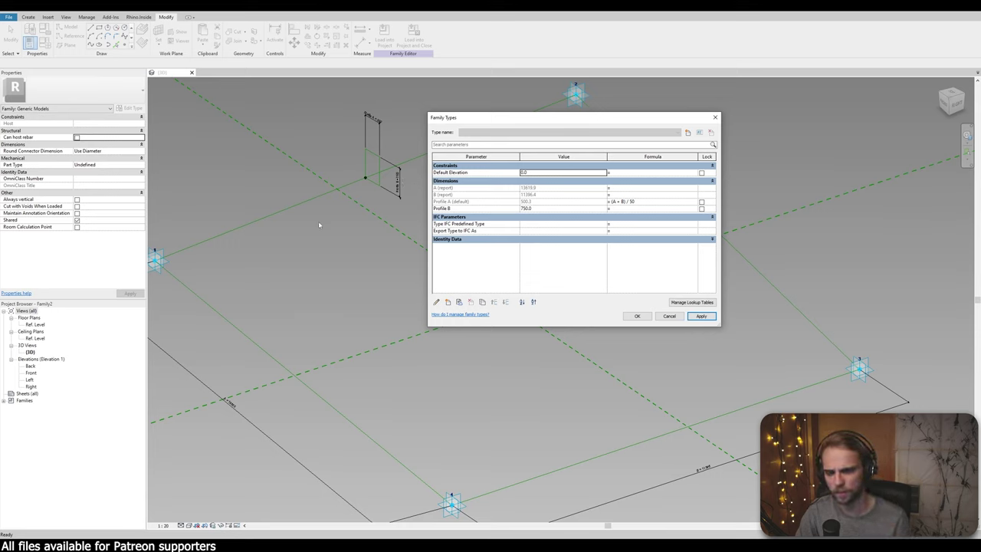
Set the Profile B parameter to 150, apply it and close the Family Types dialog
{"action": "left_click", "coordinate": [536, 209]}
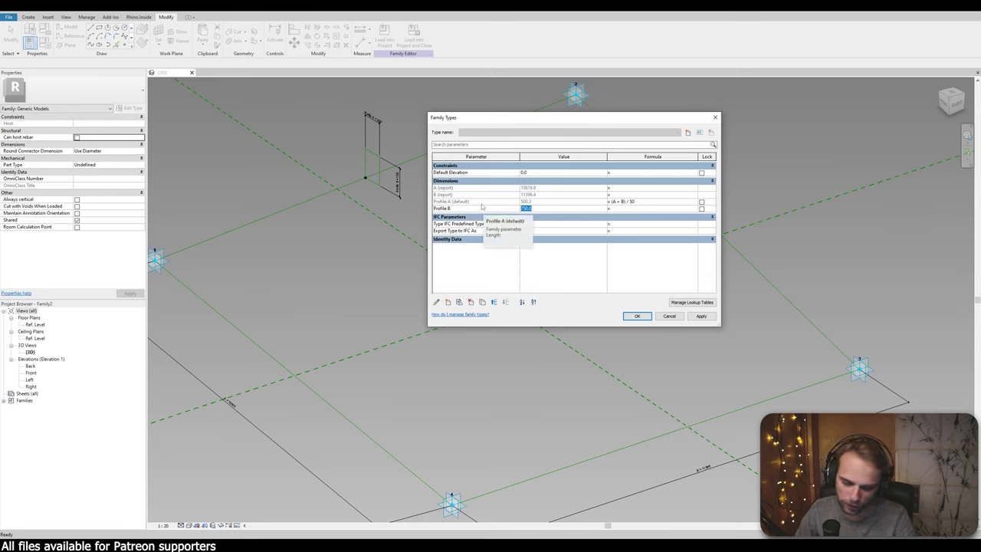
{"action": "type", "text": "150"}
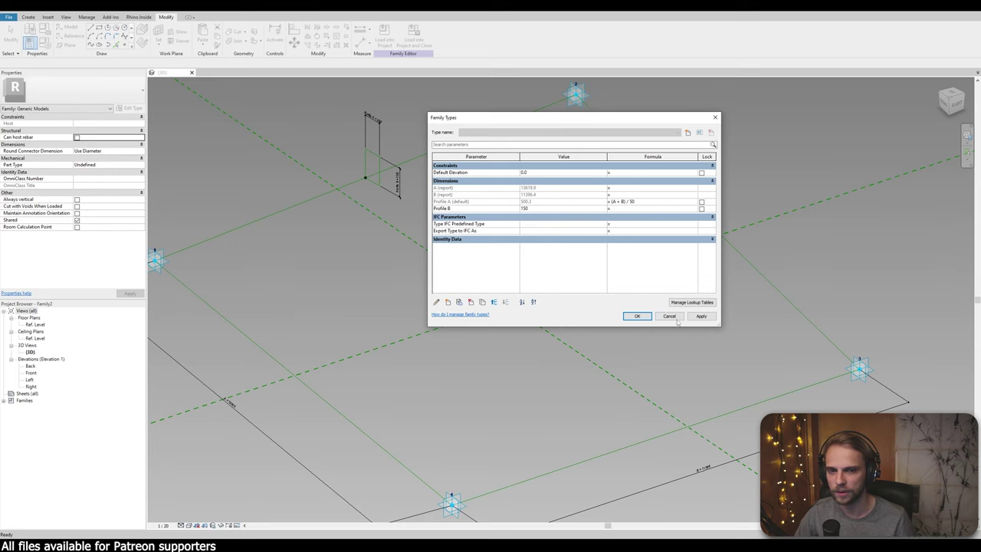
{"action": "left_click", "coordinate": [701, 316]}
{"action": "left_click", "coordinate": [636, 317]}
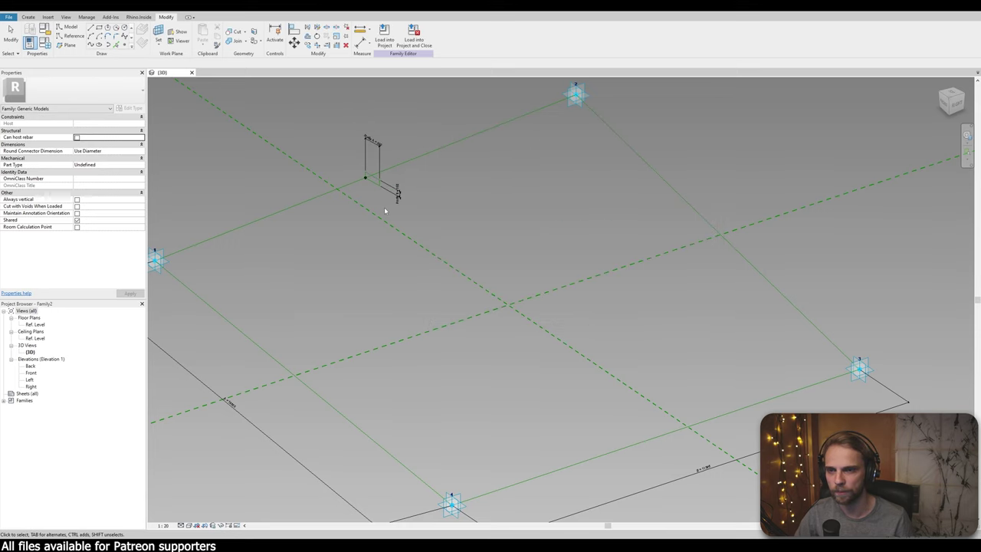
Create a solid form by sweeping the rectangular profile along the closed chain of four reference lines between the adaptive points
{"action": "scroll", "coordinate": [384, 207], "scroll_direction": "down", "scroll_amount": 2}
{"action": "scroll", "coordinate": [384, 206], "scroll_direction": "up", "scroll_amount": 5}
{"action": "scroll", "coordinate": [387, 205], "scroll_direction": "down", "scroll_amount": 3}
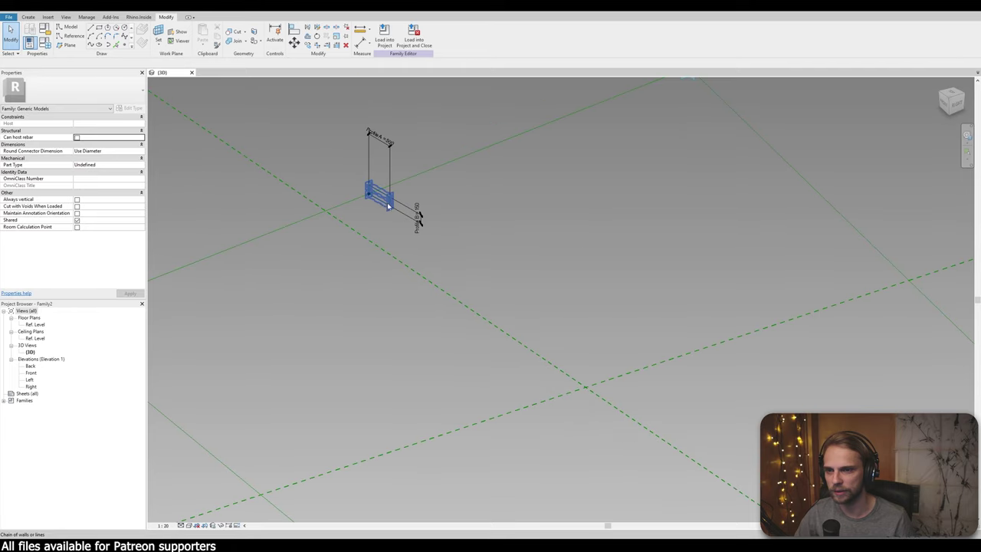
{"action": "scroll", "coordinate": [388, 205], "scroll_direction": "down", "scroll_amount": 2}
{"action": "middle_click_drag", "start_coordinate": [388, 205], "coordinate": [372, 149]}
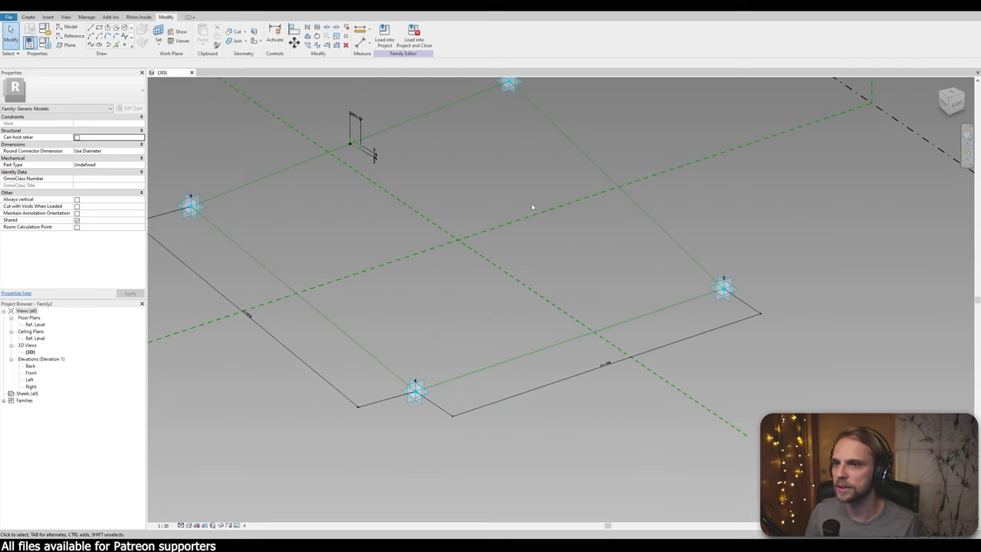
{"action": "middle_click_drag", "start_coordinate": [199, 80], "coordinate": [208, 105]}
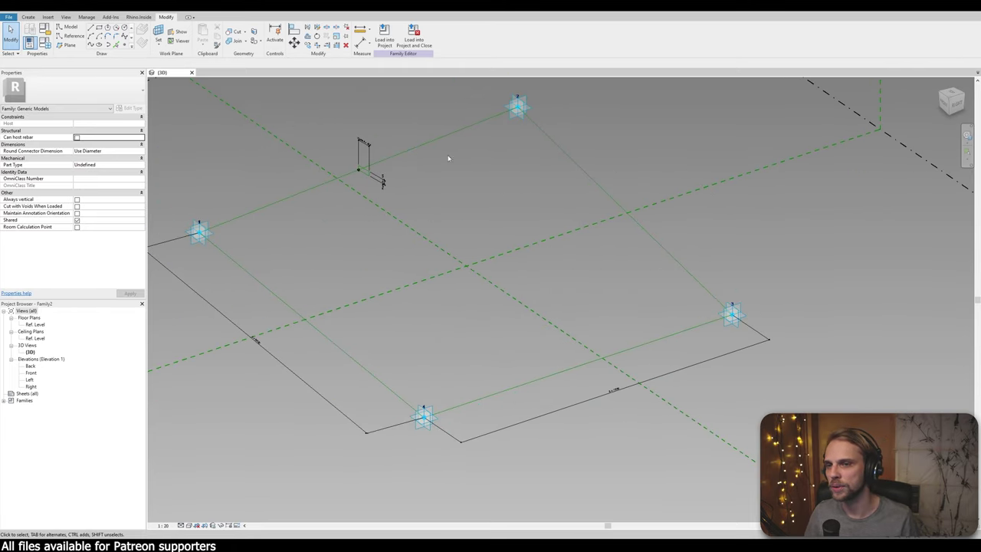
{"action": "key", "text": "Tab"}
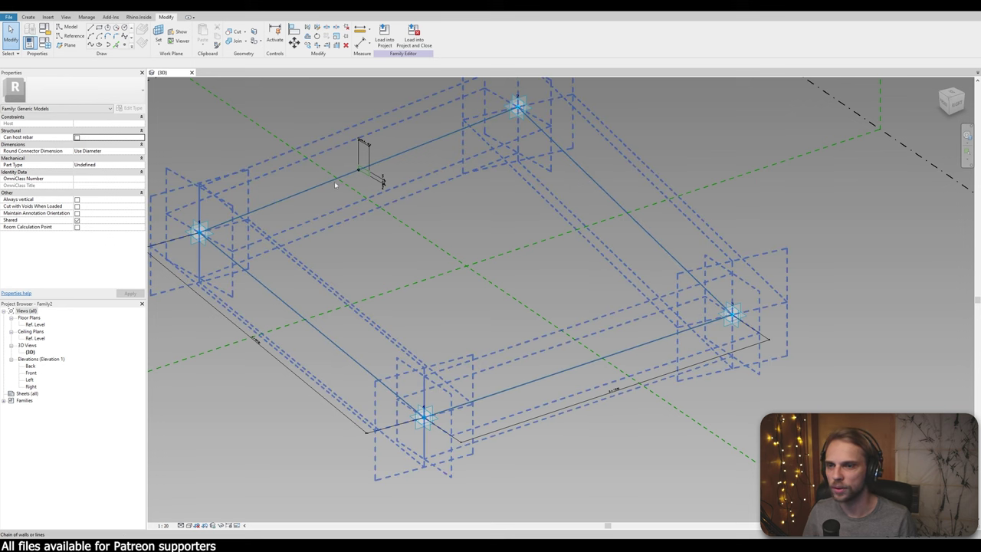
{"action": "left_click", "coordinate": [320, 183]}
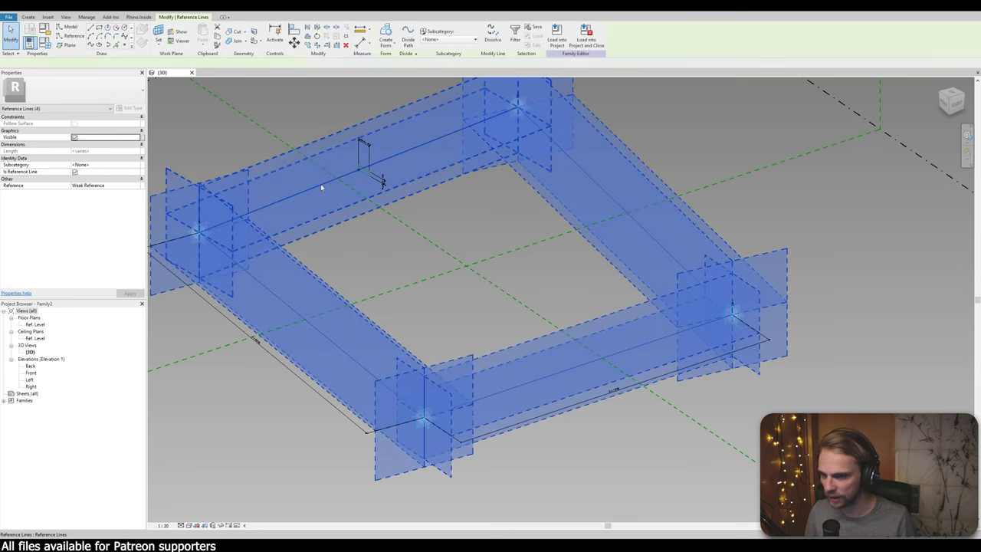
{"action": "left_click", "coordinate": [365, 171], "text": "ctrl"}
{"action": "scroll", "coordinate": [374, 160], "scroll_direction": "up", "scroll_amount": 3}
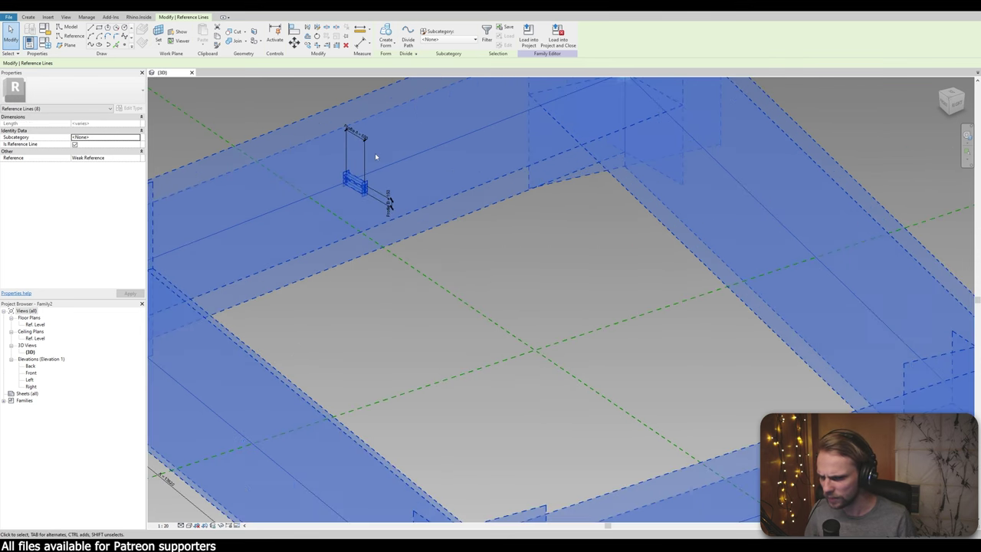
{"action": "scroll", "coordinate": [375, 157], "scroll_direction": "down", "scroll_amount": 3}
{"action": "middle_click_drag", "start_coordinate": [462, 208], "coordinate": [465, 231]}
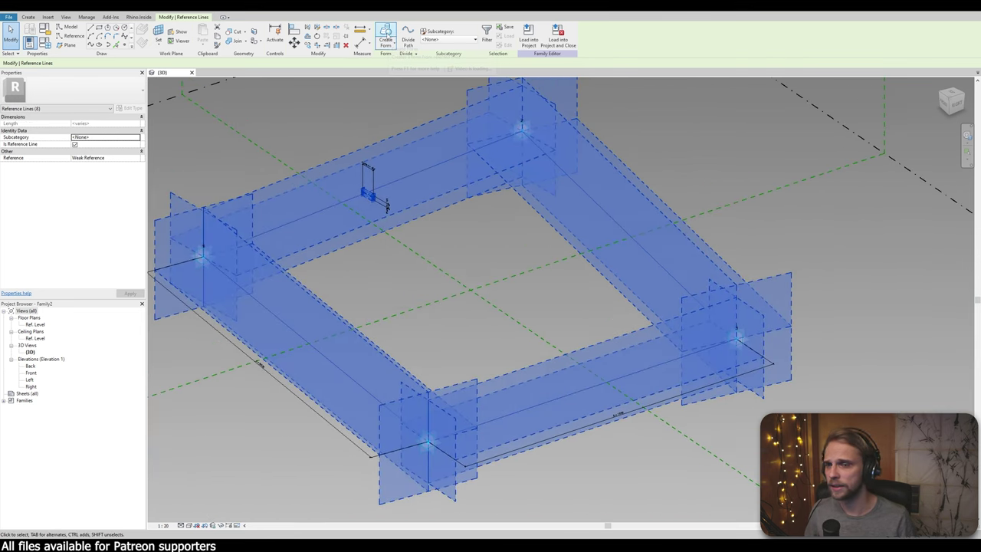
{"action": "left_click", "coordinate": [385, 36]}
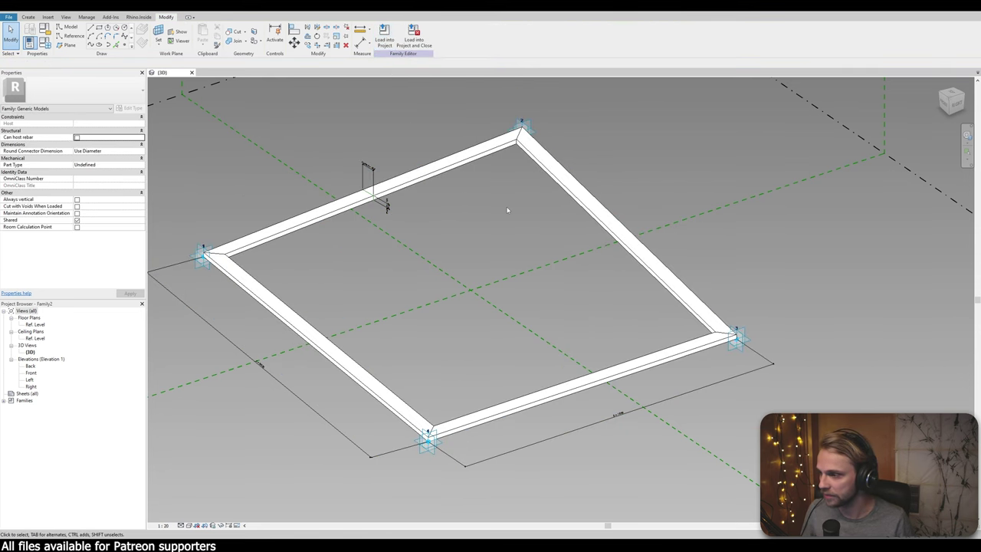
Look at the materials available for the swept frame in the Material Browser, then dismiss it and deselect the frame
{"action": "left_click", "coordinate": [313, 216]}
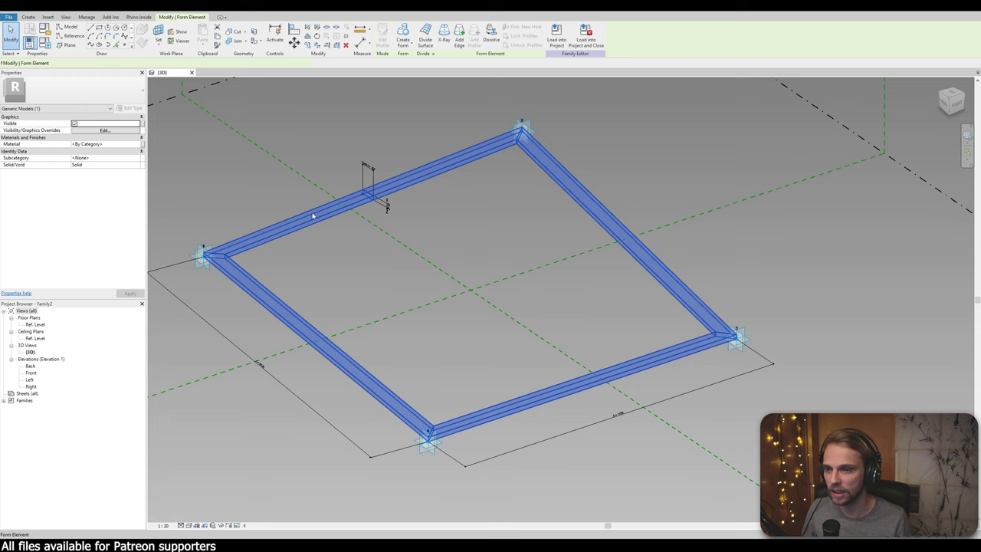
{"action": "left_click", "coordinate": [98, 146]}
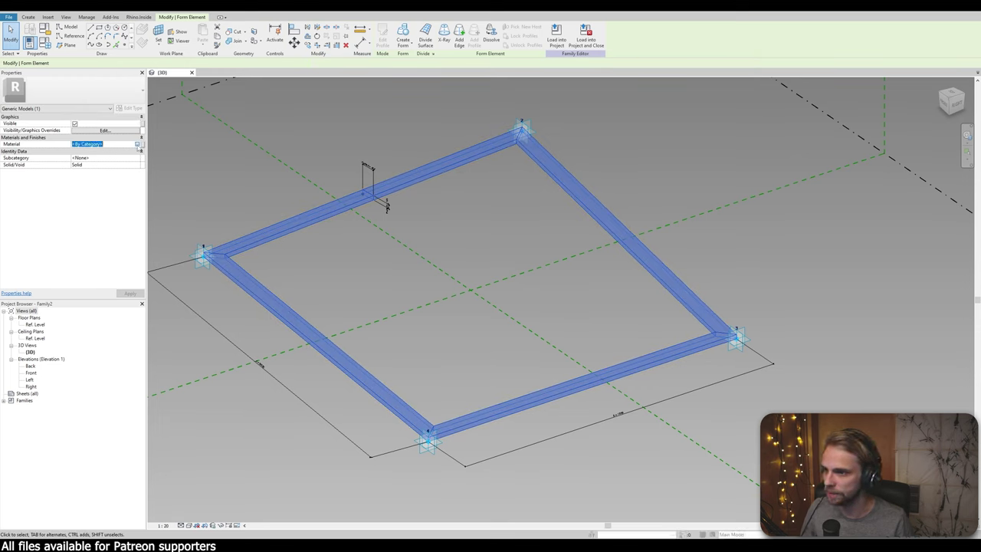
{"action": "left_click", "coordinate": [137, 144]}
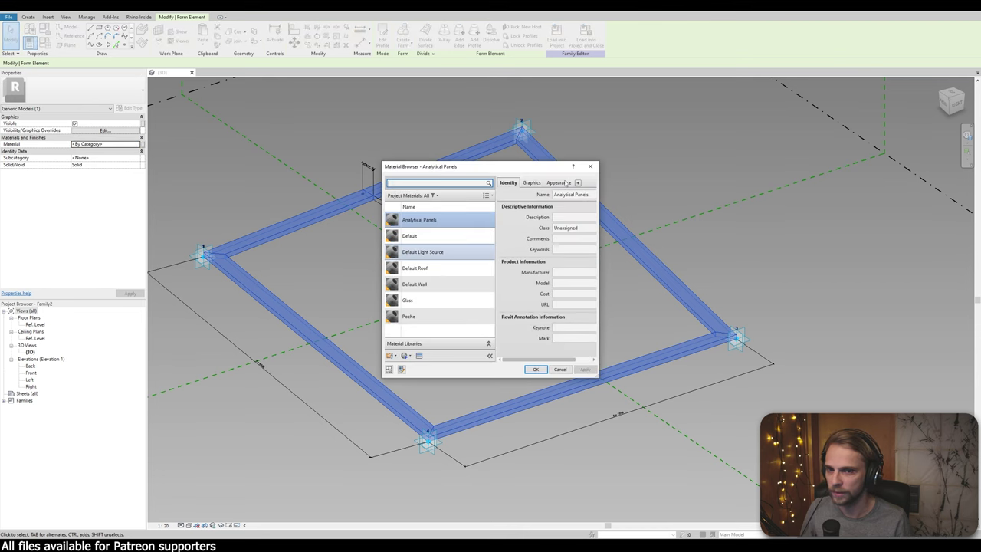
{"action": "left_click", "coordinate": [589, 167]}
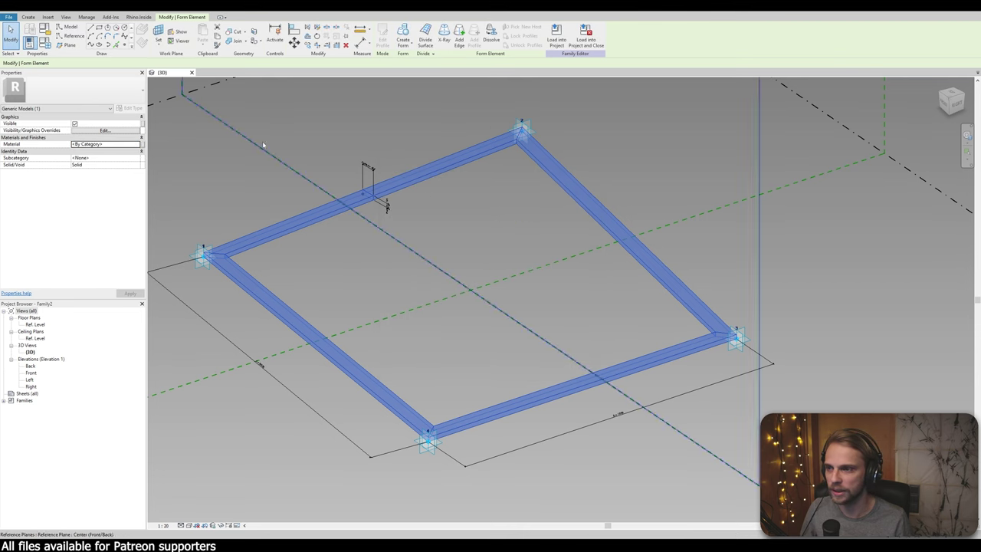
{"action": "left_click", "coordinate": [522, 217]}
Try to load the frame family into a project
{"action": "middle_click_drag", "start_coordinate": [510, 199], "coordinate": [490, 273]}
{"action": "scroll", "coordinate": [484, 252], "scroll_direction": "down", "scroll_amount": 2}
{"action": "scroll", "coordinate": [516, 236], "scroll_direction": "up", "scroll_amount": 1}
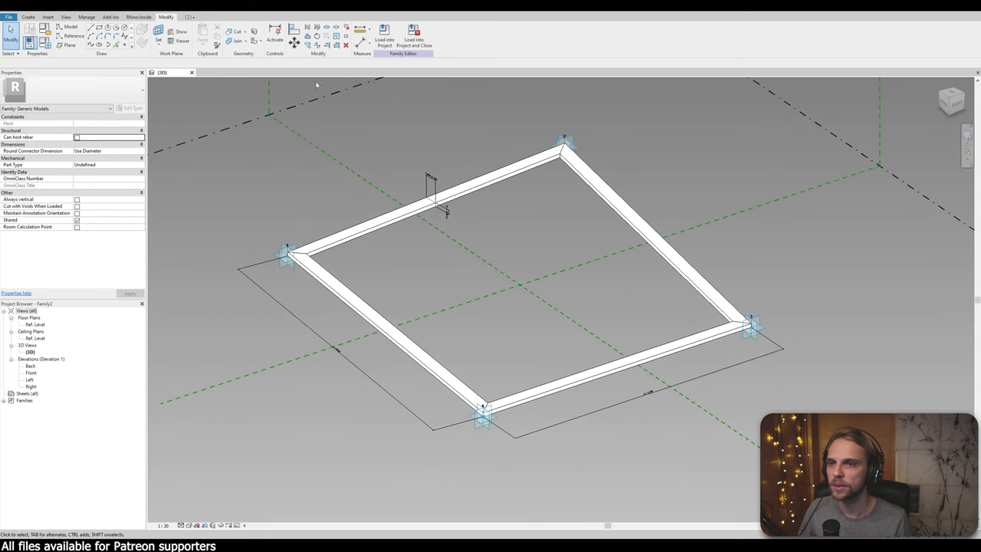
{"action": "middle_click_drag", "start_coordinate": [315, 85], "coordinate": [306, 102]}
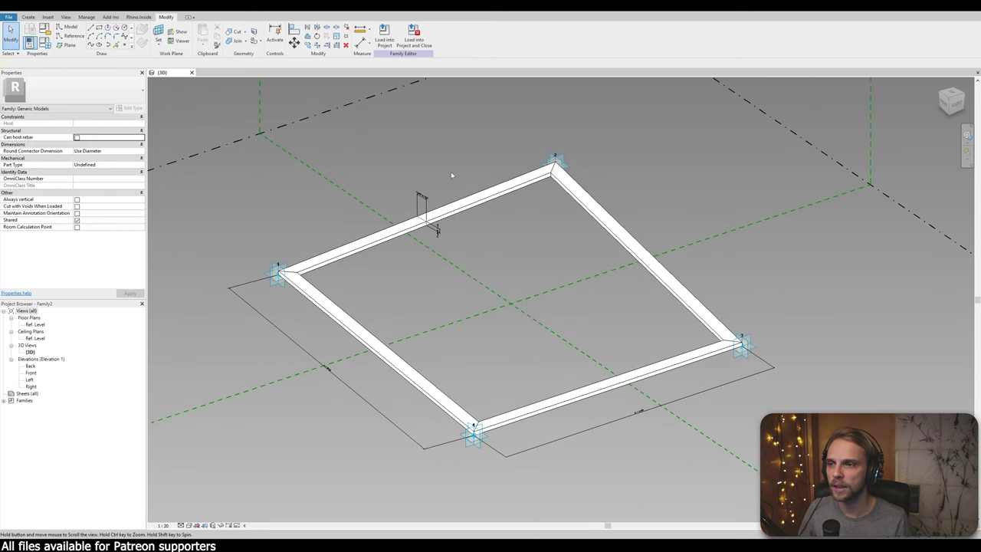
{"action": "left_click", "coordinate": [384, 43]}
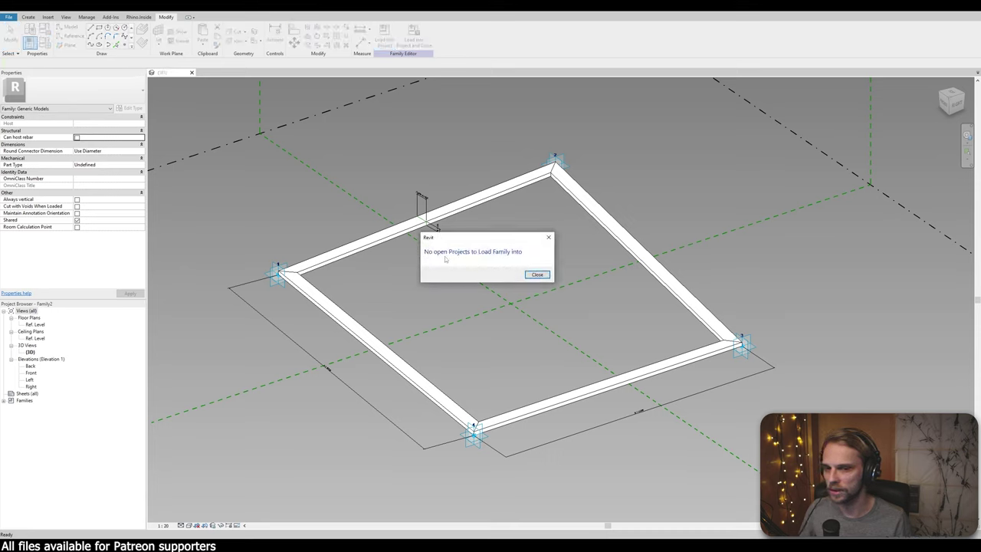
{"action": "left_click", "coordinate": [537, 275]}
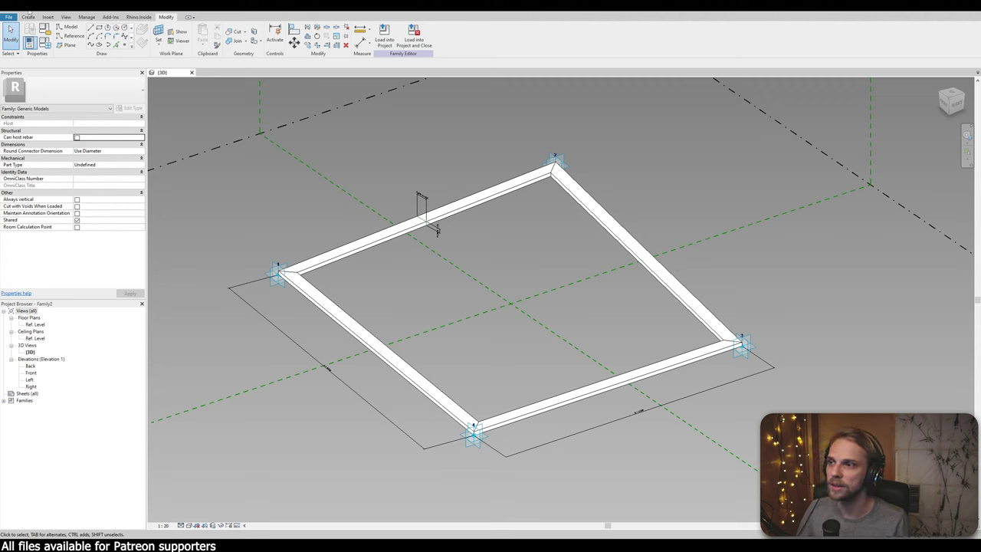
Start saving the family and create a new folder named Revit_adaptive on the Desktop for it
{"action": "left_click", "coordinate": [36, 10]}
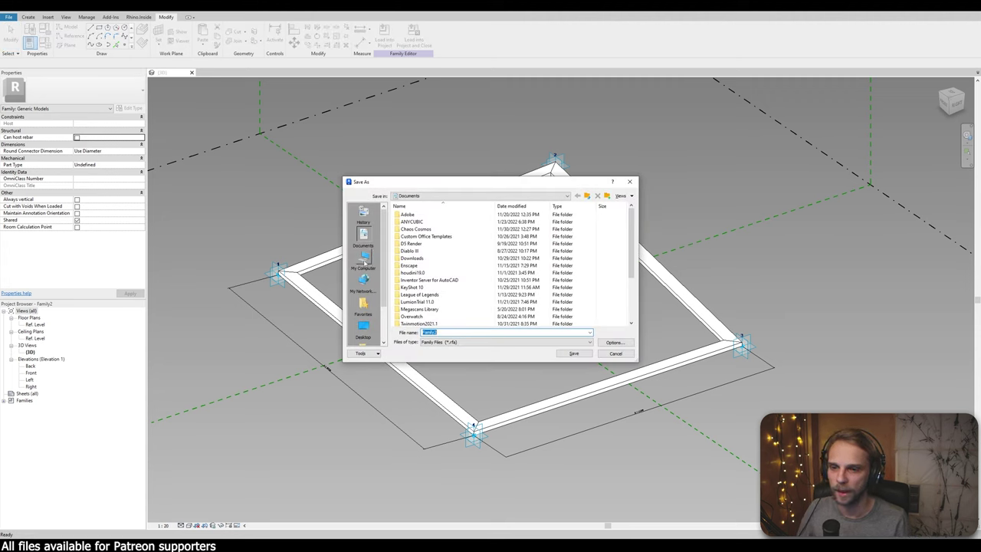
{"action": "left_click", "coordinate": [364, 328]}
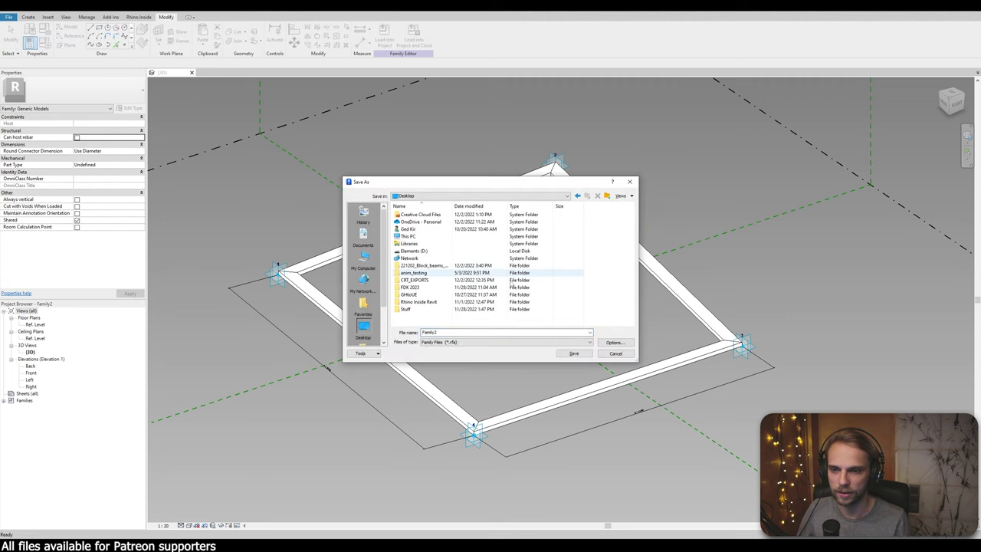
{"action": "right_click", "coordinate": [496, 325]}
{"action": "mouse_move", "coordinate": [537, 391]}
{"action": "left_click", "coordinate": [619, 397]}
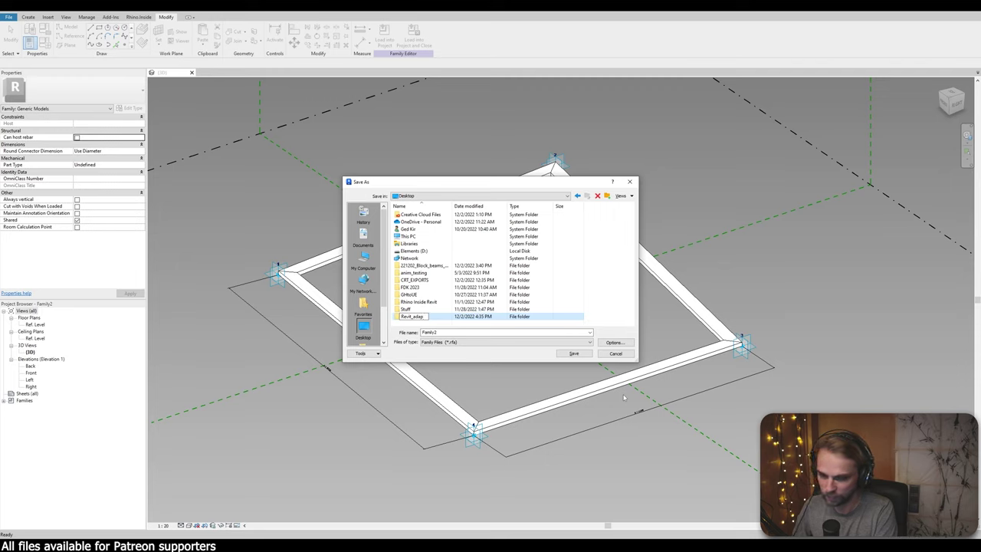
{"action": "key", "text": "Return"}
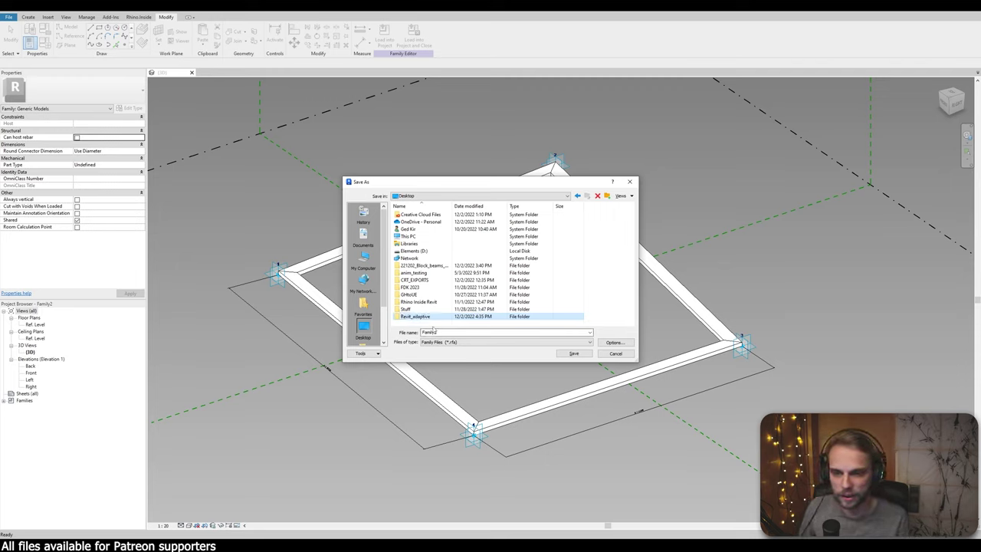
Save the family as Adaptive_Panel in the Revit_adaptive folder
{"action": "double_click", "coordinate": [417, 315]}
{"action": "double_click", "coordinate": [442, 332]}
{"action": "type", "text": "Adaptive_P"}
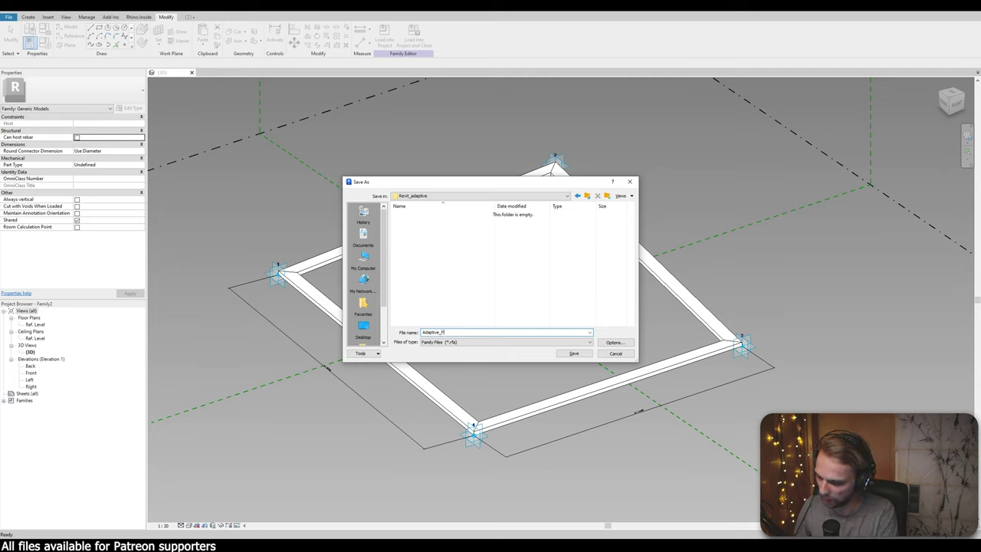
{"action": "type", "text": "anel"}
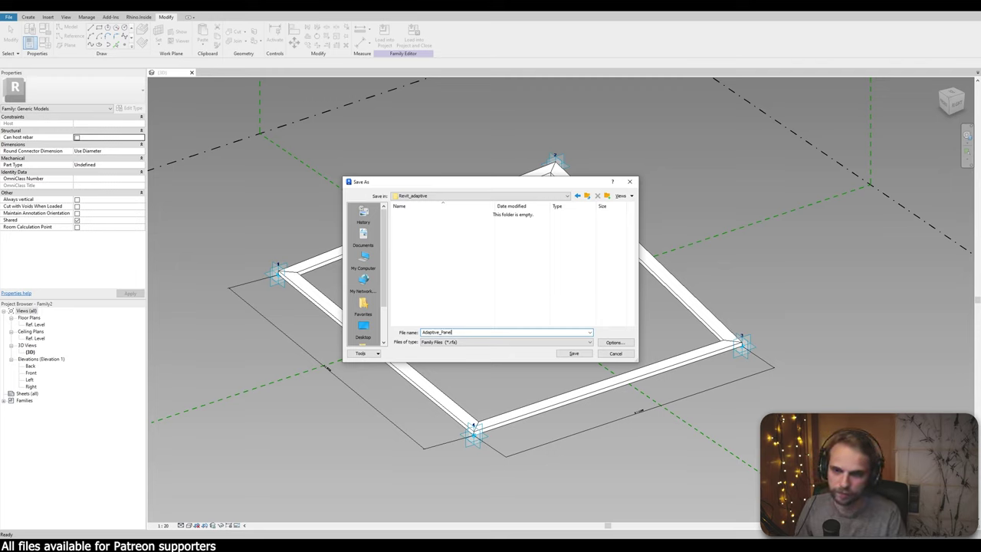
{"action": "left_click", "coordinate": [570, 353]}
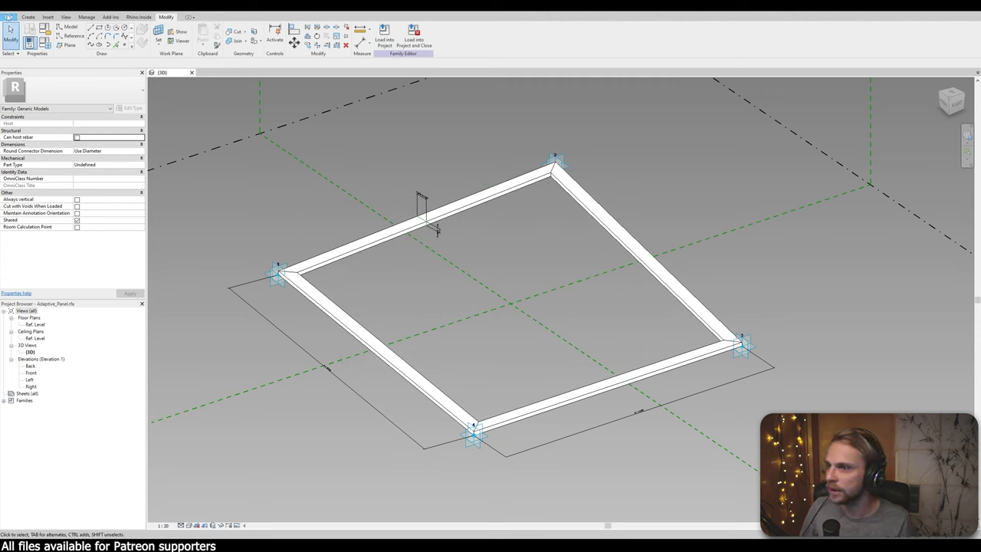
Create a new project from the Metric-Architectural Template
{"action": "left_click", "coordinate": [8, 16]}
{"action": "mouse_move", "coordinate": [25, 47]}
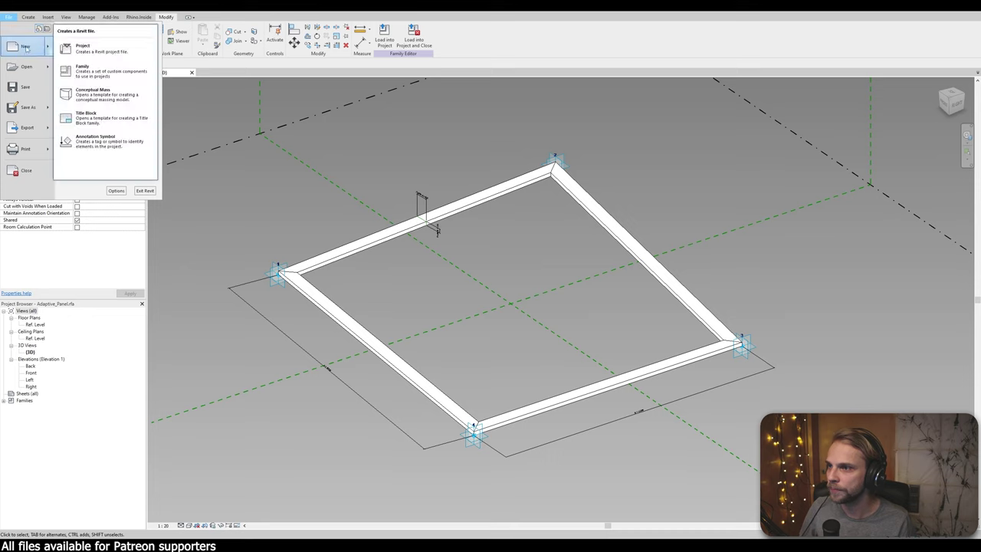
{"action": "left_click", "coordinate": [82, 50]}
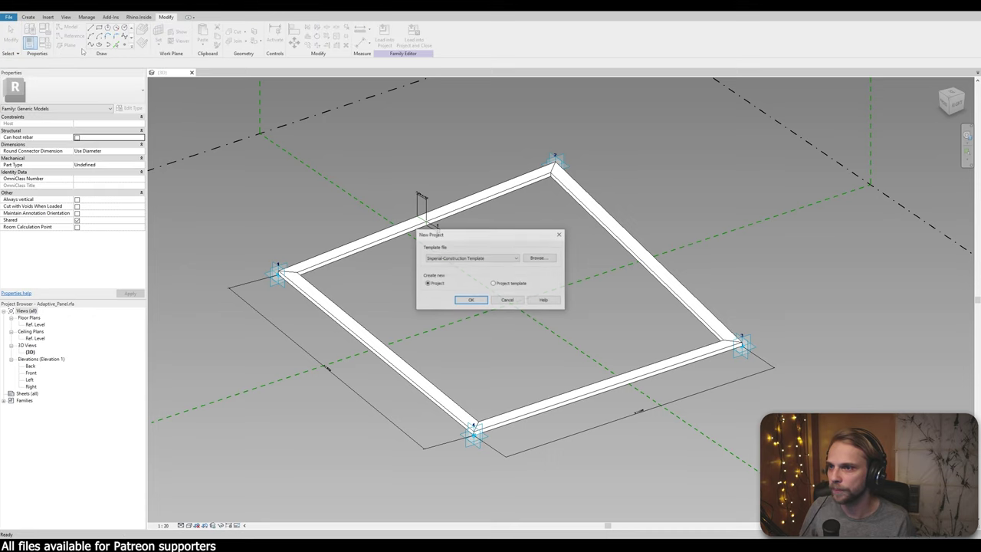
{"action": "left_click", "coordinate": [459, 257]}
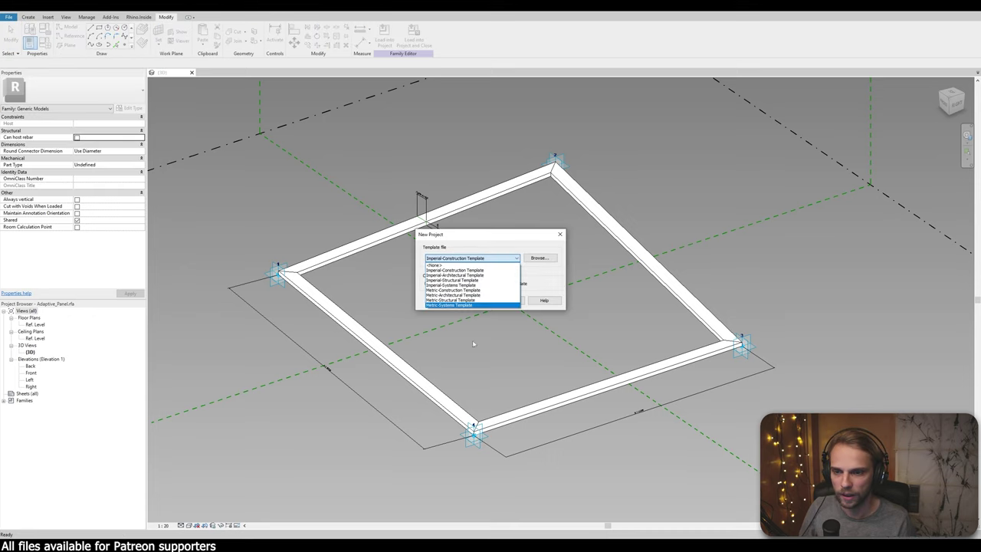
{"action": "left_click", "coordinate": [460, 294]}
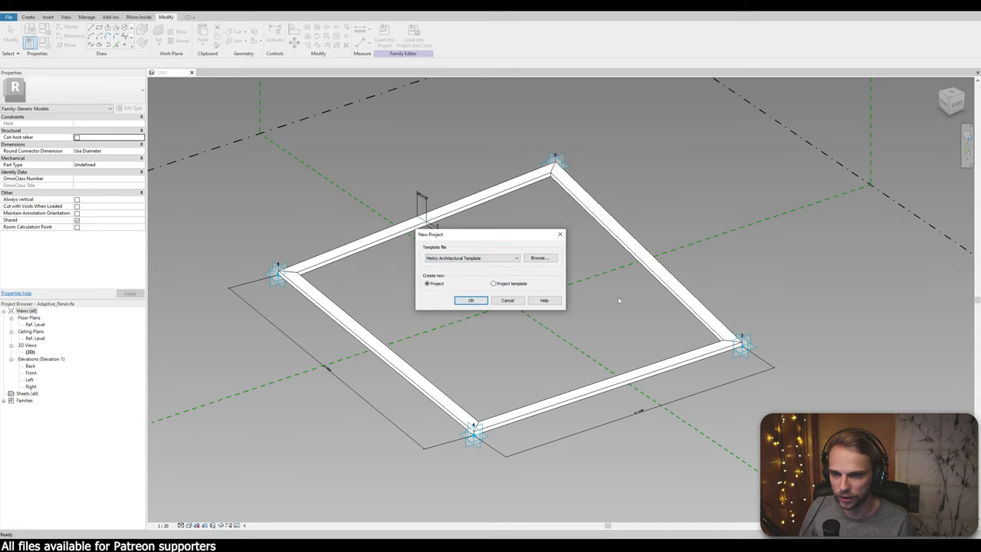
{"action": "left_click", "coordinate": [471, 301]}
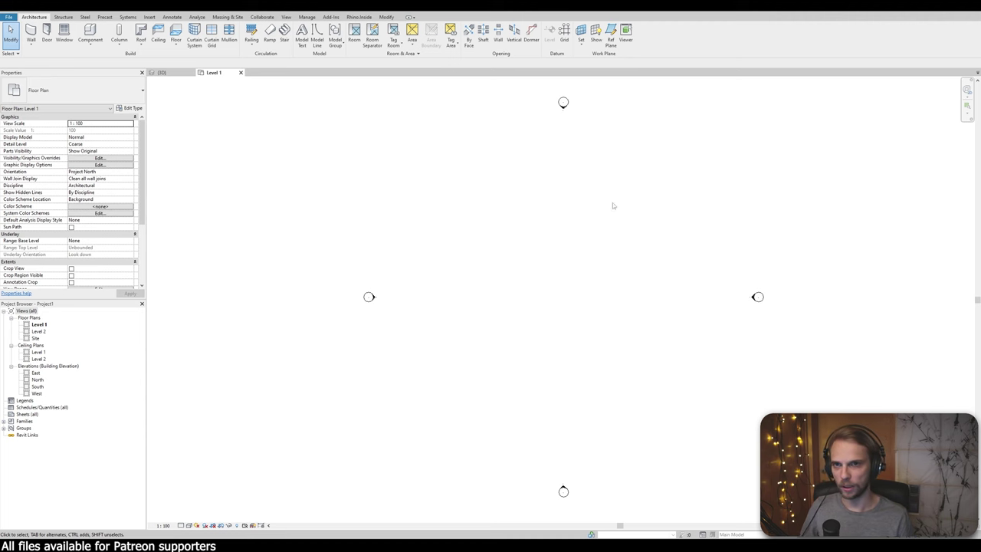
Load the Adaptive_Panel family into the new project and place one irregular four-point panel on the Level 1 floor plan
{"action": "left_click", "coordinate": [162, 73]}
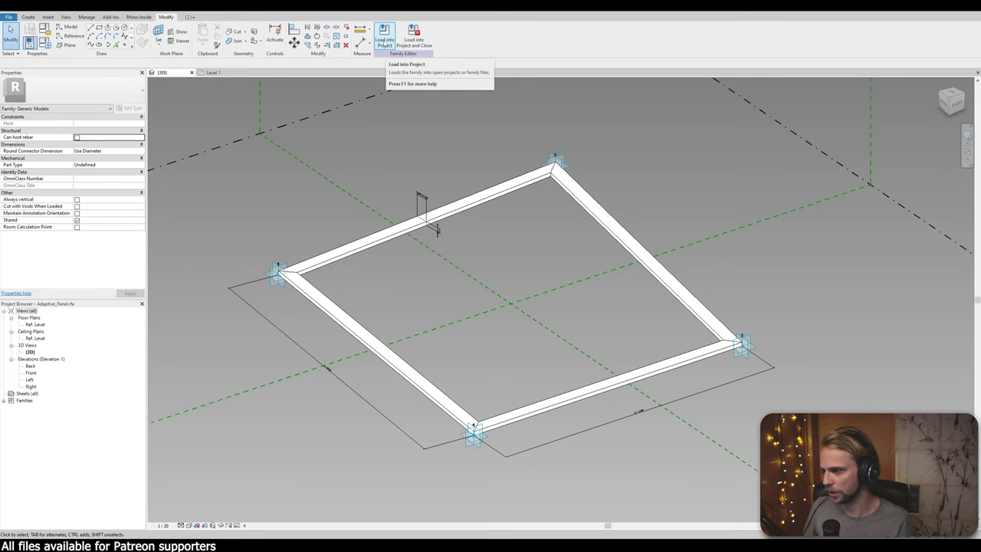
{"action": "left_click", "coordinate": [385, 42]}
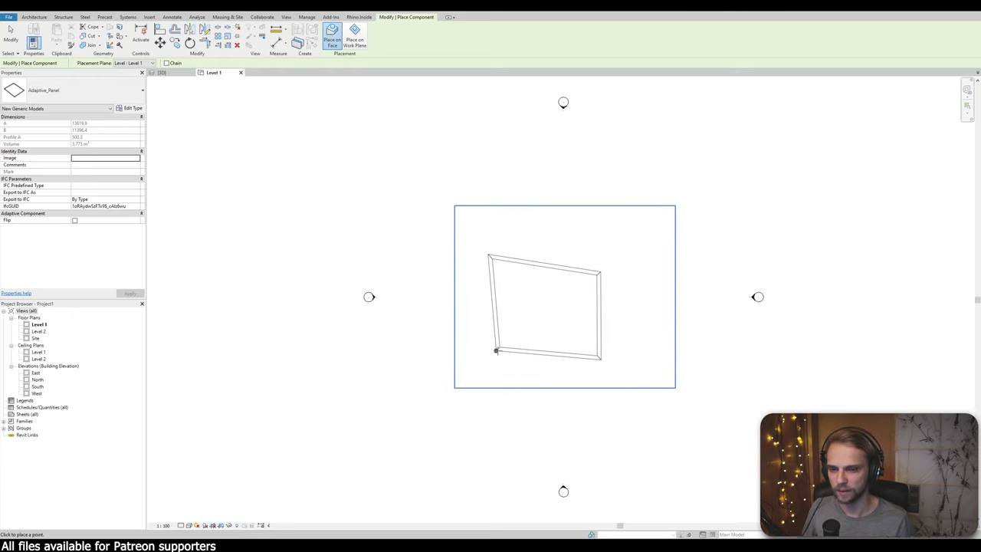
{"action": "scroll", "coordinate": [550, 335], "scroll_direction": "down", "scroll_amount": 1}
{"action": "scroll", "coordinate": [550, 335], "scroll_direction": "down", "scroll_amount": 1}
{"action": "middle_click_drag", "start_coordinate": [550, 335], "coordinate": [407, 299]}
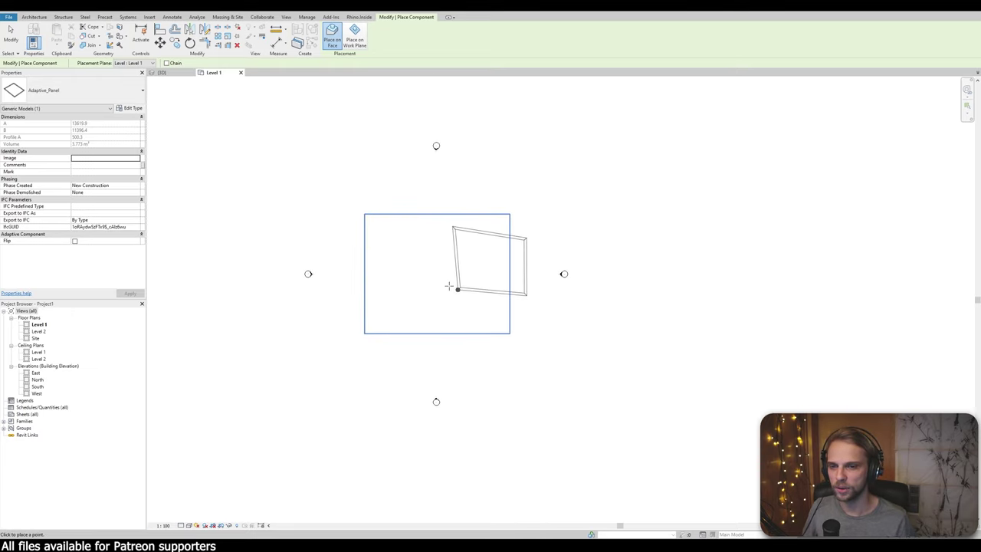
{"action": "scroll", "coordinate": [434, 311], "scroll_direction": "up", "scroll_amount": 2}
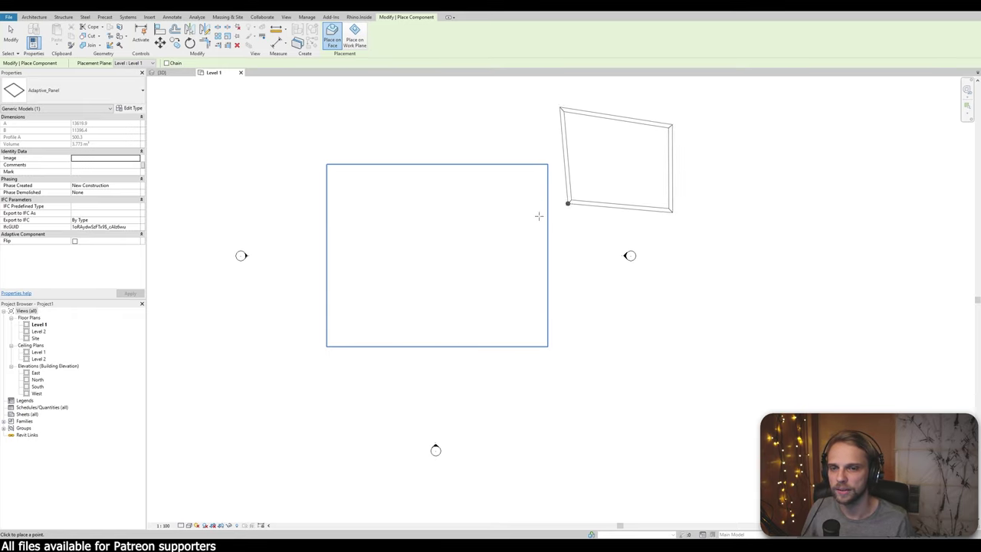
{"action": "left_click", "coordinate": [370, 312]}
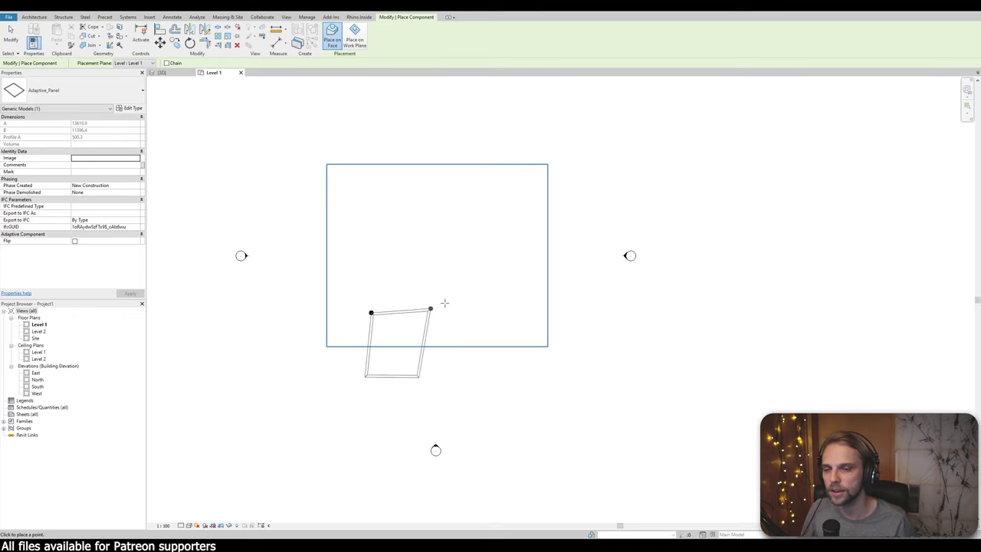
{"action": "left_click", "coordinate": [357, 254]}
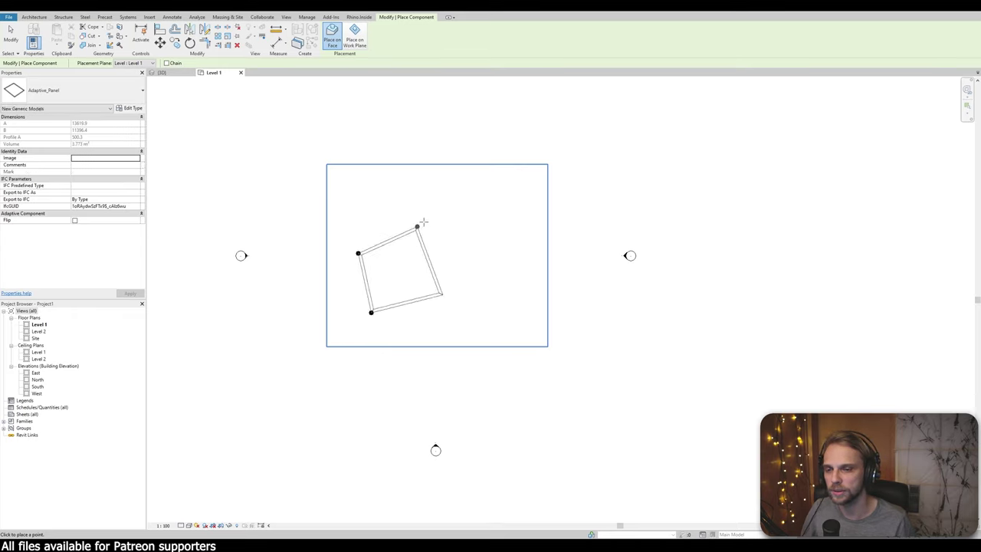
{"action": "left_click", "coordinate": [436, 216]}
{"action": "left_click", "coordinate": [469, 314]}
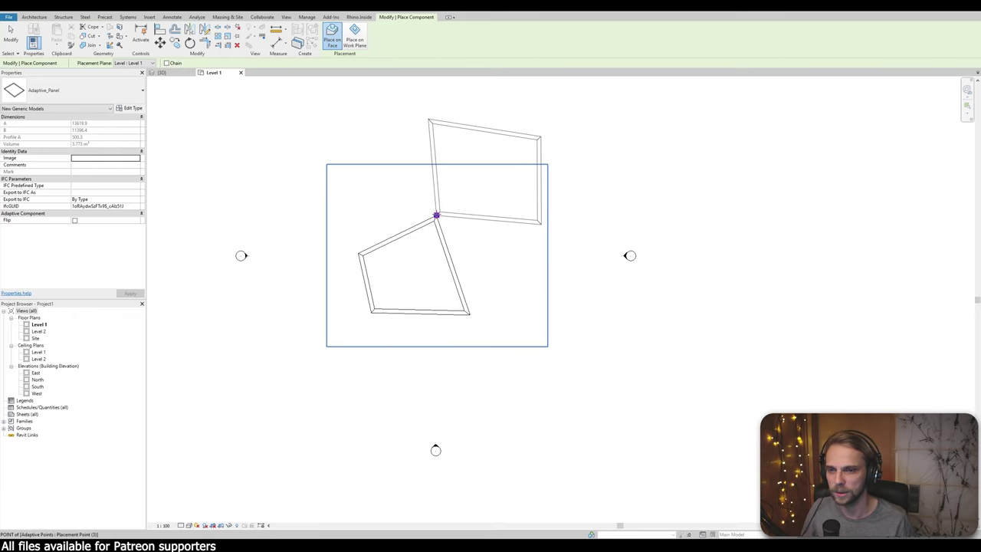
Place two more four-point Adaptive_Panel instances on Level 1, each sharing two corner points with the preceding panel
{"action": "left_click", "coordinate": [436, 216]}
{"action": "left_click", "coordinate": [470, 313]}
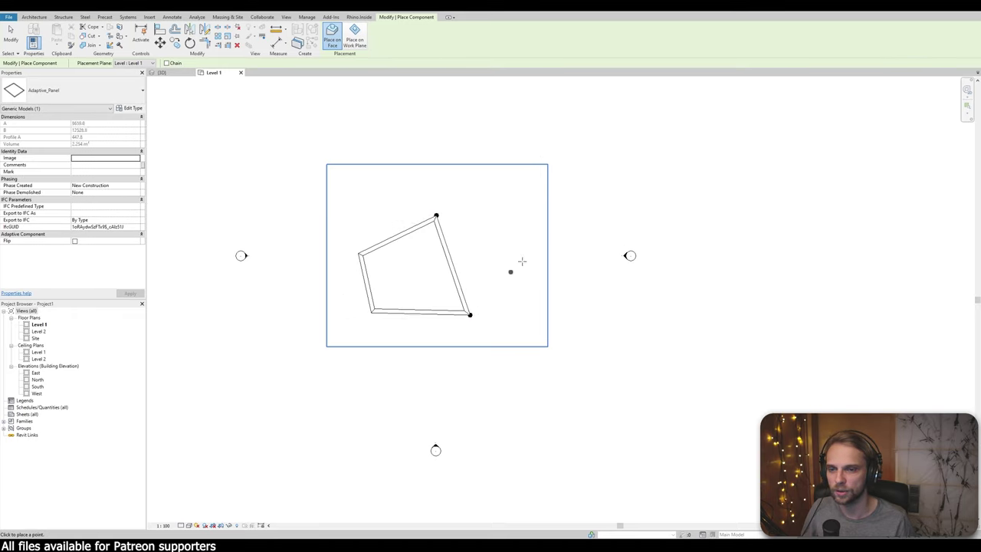
{"action": "left_click", "coordinate": [538, 291]}
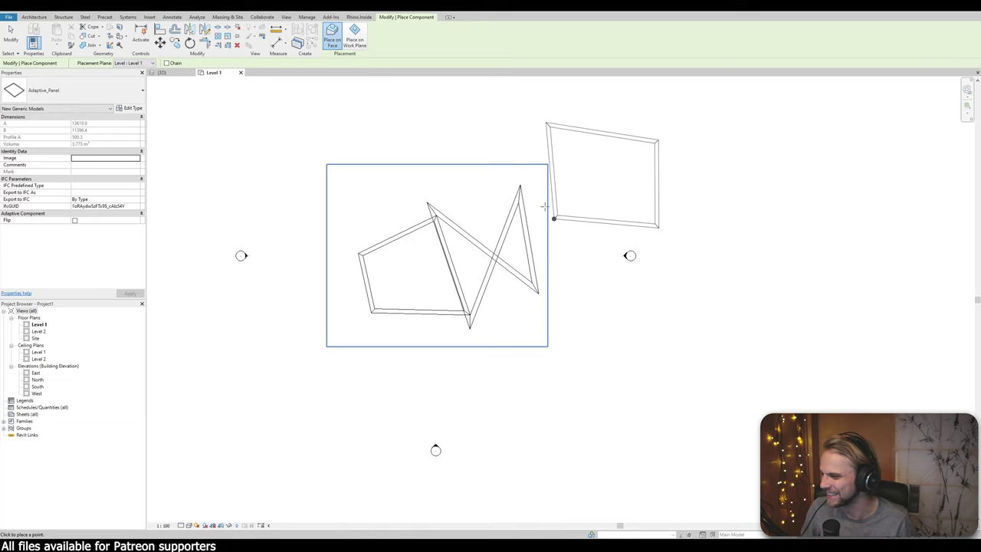
{"action": "left_click", "coordinate": [520, 185]}
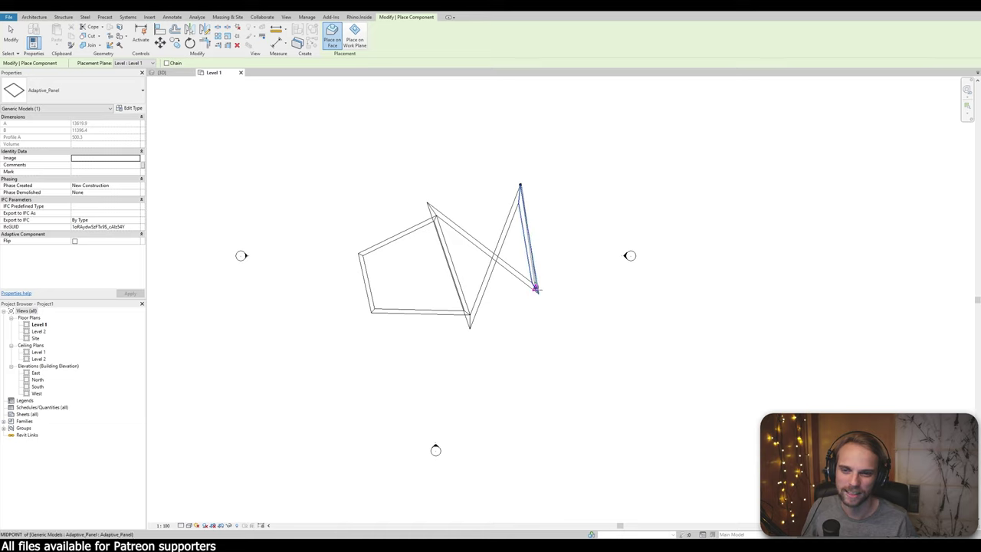
{"action": "left_click", "coordinate": [539, 292]}
{"action": "left_click", "coordinate": [603, 270]}
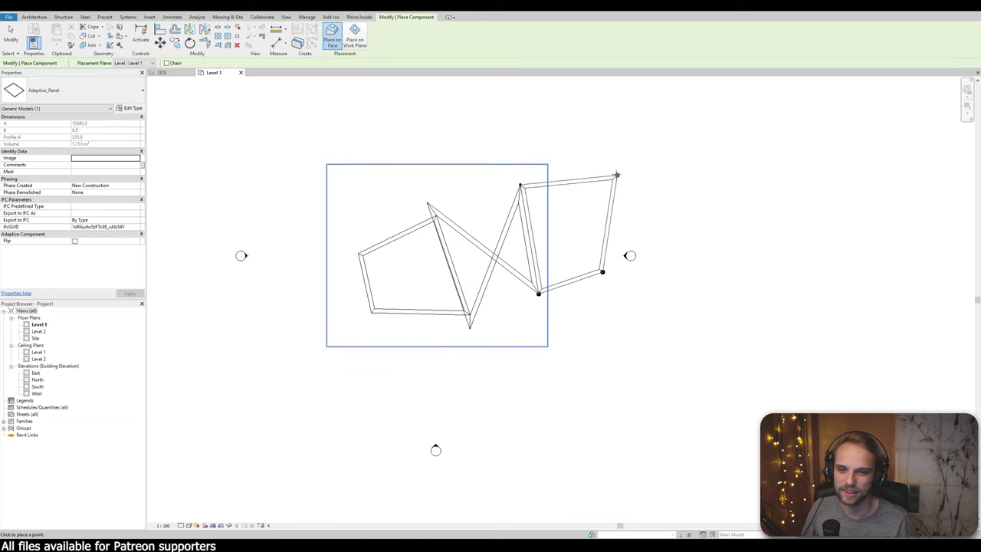
{"action": "left_click", "coordinate": [609, 174]}
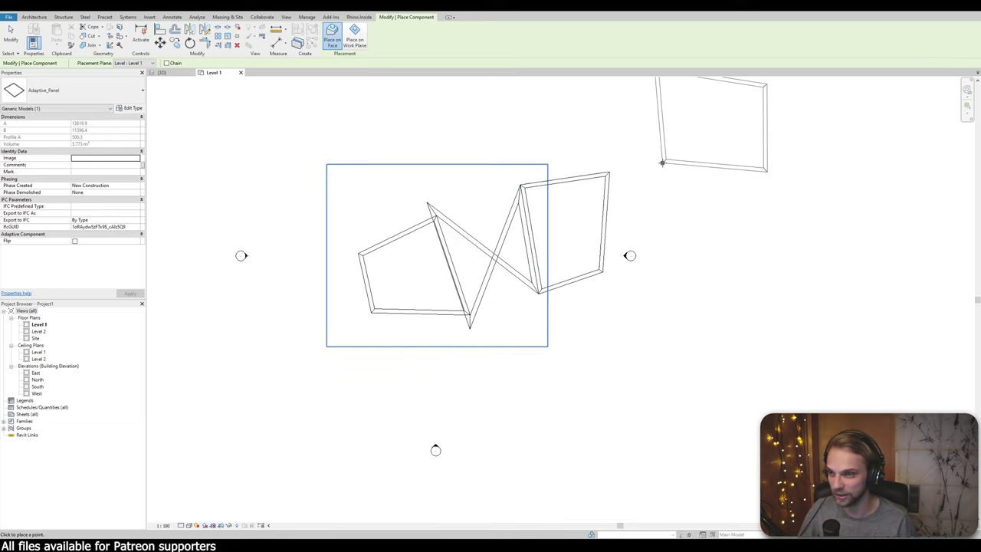
{"action": "left_click", "coordinate": [11, 35]}
Open the default 3D view and delete the two added panels, keeping only the first one
{"action": "middle_click_drag", "start_coordinate": [324, 206], "coordinate": [304, 230]}
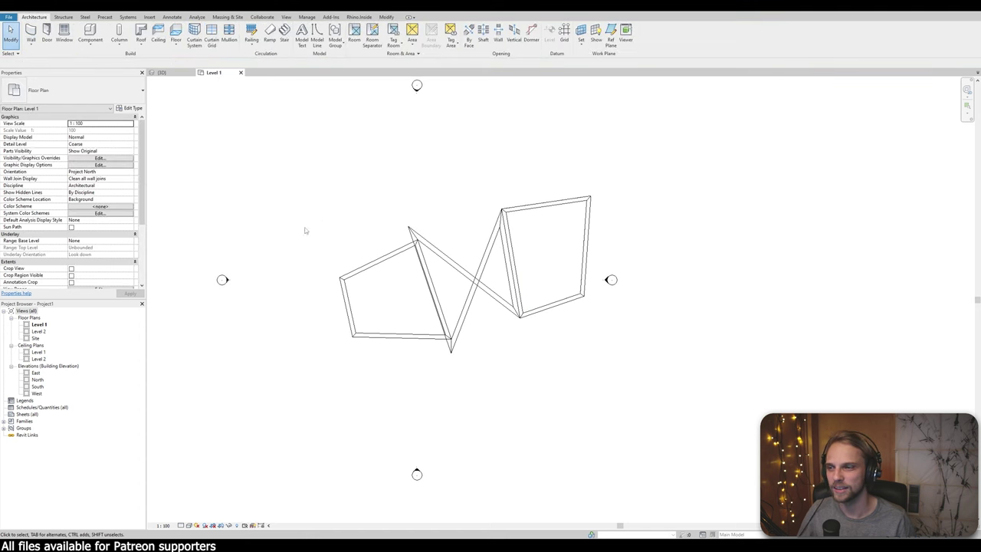
{"action": "left_click", "coordinate": [286, 17]}
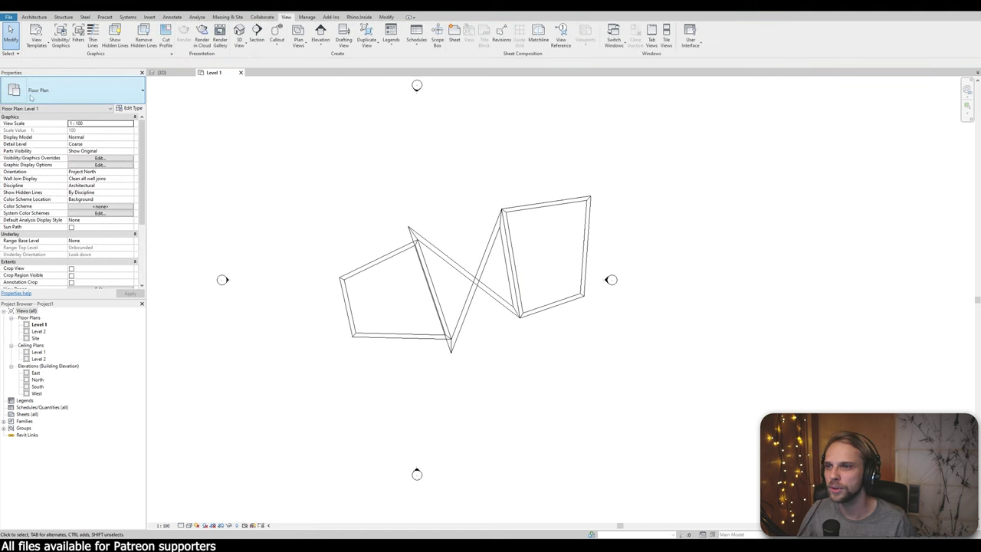
{"action": "left_click", "coordinate": [239, 32]}
{"action": "middle_click_drag", "start_coordinate": [496, 325], "coordinate": [404, 260]}
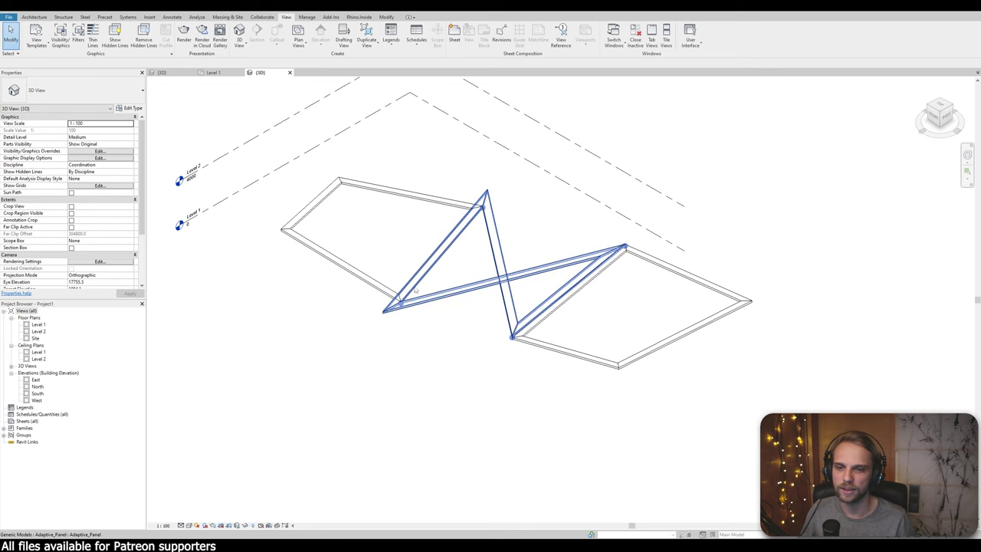
{"action": "left_click", "coordinate": [438, 294]}
{"action": "key", "text": "Delete"}
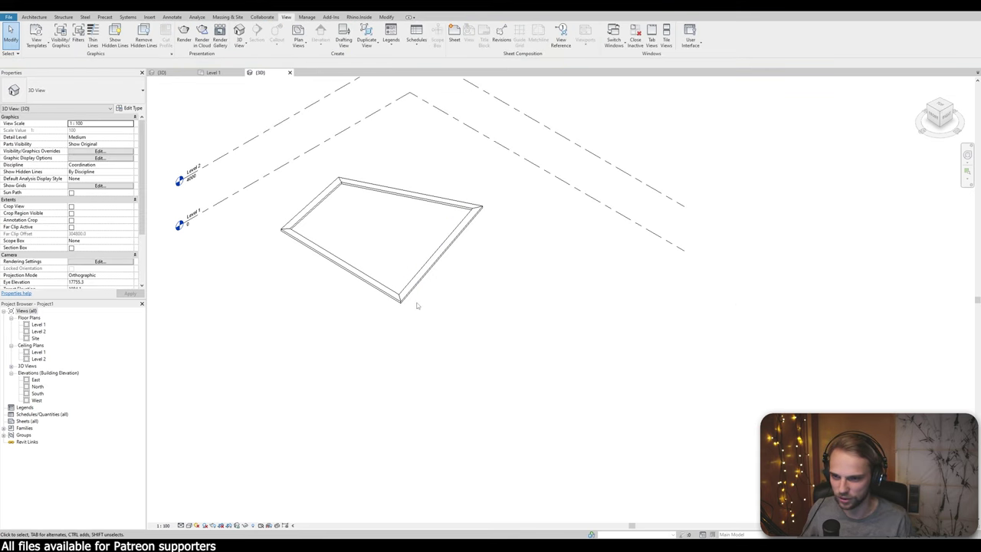
Select the remaining panel and shift the whole panel slightly within the Level 1 plane
{"action": "scroll", "coordinate": [383, 306], "scroll_direction": "up", "scroll_amount": 3}
{"action": "middle_click_drag", "start_coordinate": [414, 271], "coordinate": [460, 351]}
{"action": "scroll", "coordinate": [460, 351], "scroll_direction": "up", "scroll_amount": 3}
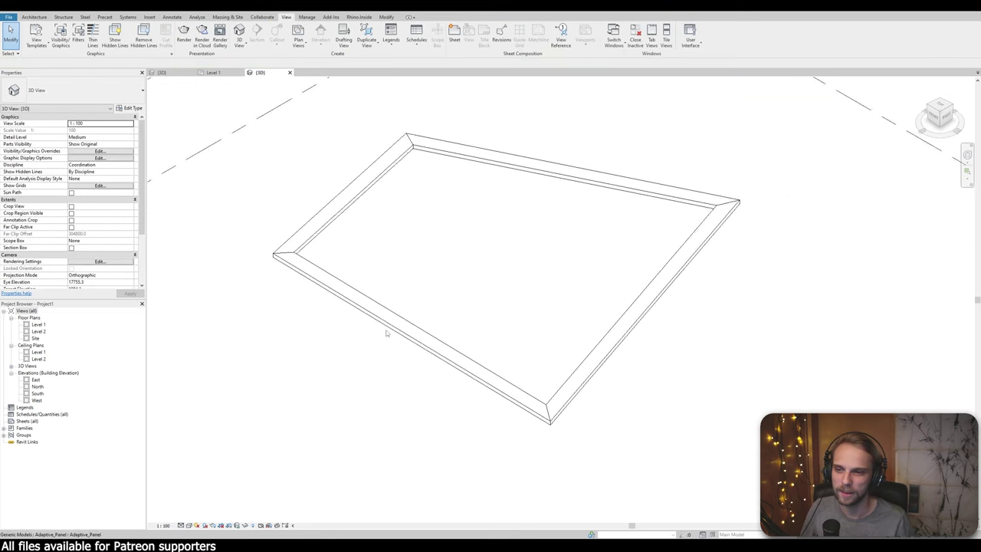
{"action": "left_click", "coordinate": [465, 366]}
{"action": "scroll", "coordinate": [493, 312], "scroll_direction": "down", "scroll_amount": 2}
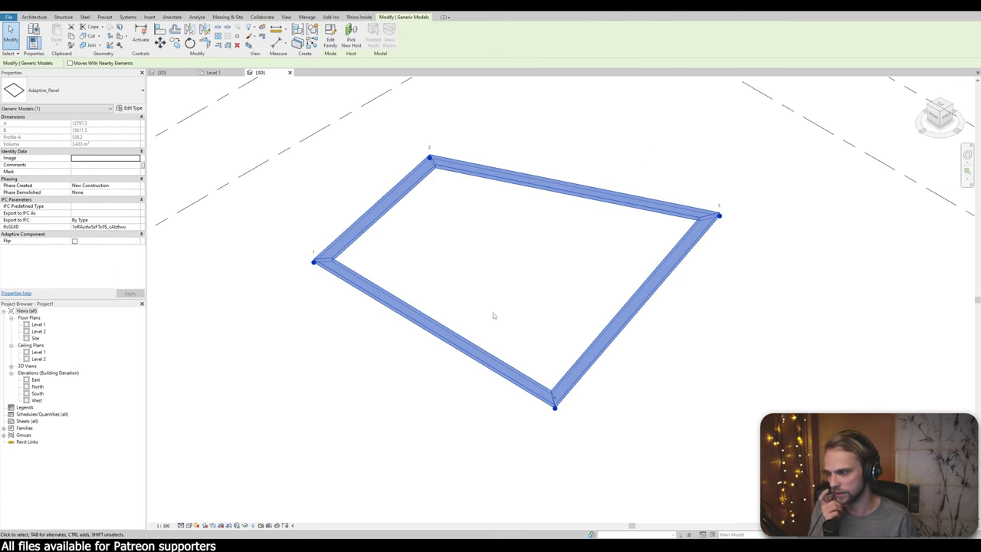
{"action": "left_click", "coordinate": [497, 313]}
{"action": "middle_click_drag", "start_coordinate": [497, 314], "coordinate": [442, 296]}
{"action": "left_click", "coordinate": [503, 356]}
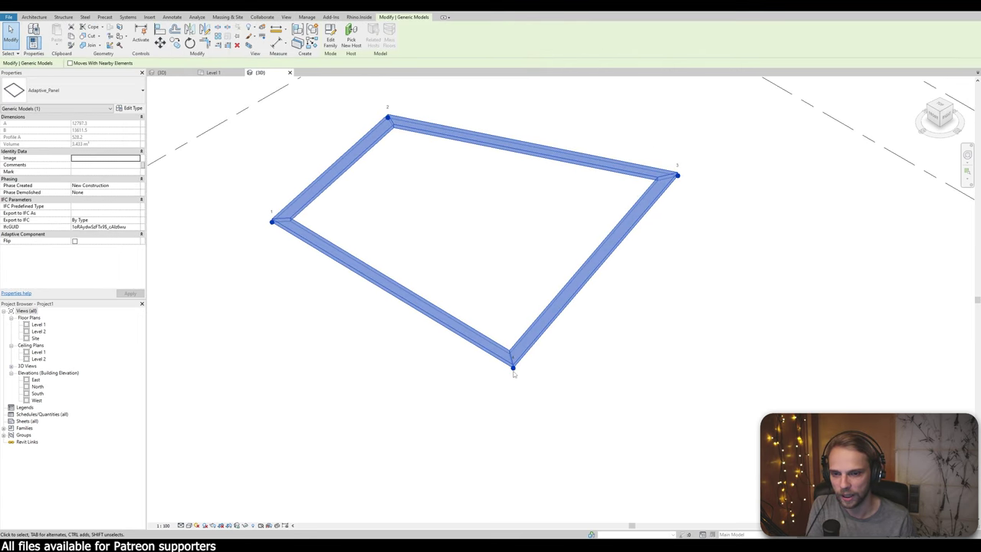
{"action": "left_click_drag", "start_coordinate": [504, 356], "coordinate": [467, 380]}
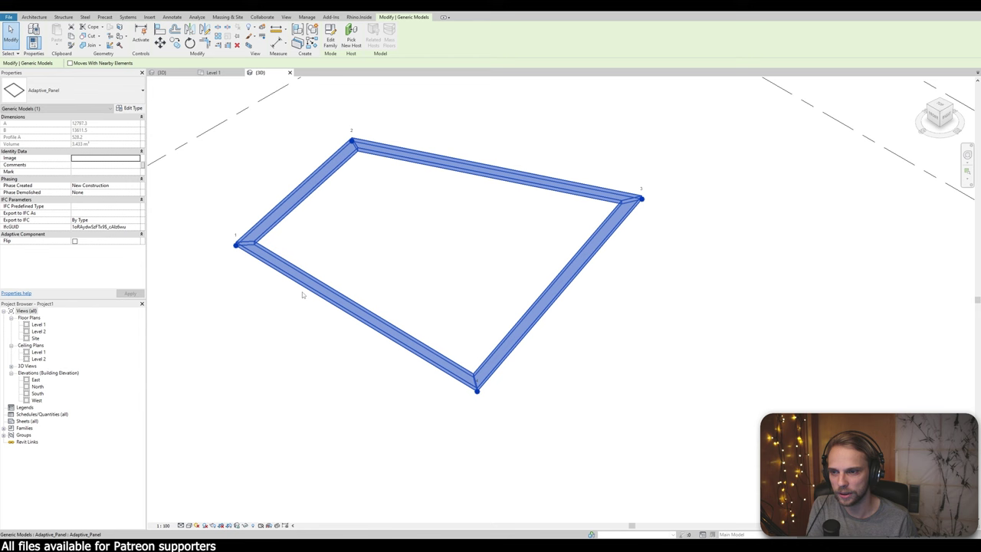
Move the panel's adaptive points 1, 2 and 3 inward to shrink the frame into a narrow irregular quadrilateral
{"action": "left_click", "coordinate": [235, 255]}
{"action": "left_click", "coordinate": [236, 244]}
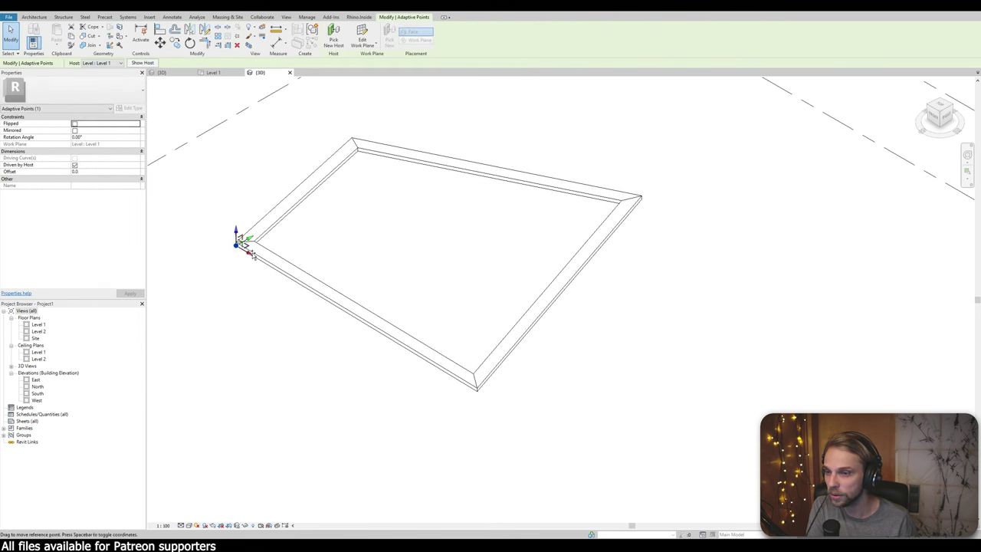
{"action": "left_click_drag", "start_coordinate": [251, 254], "coordinate": [412, 342]}
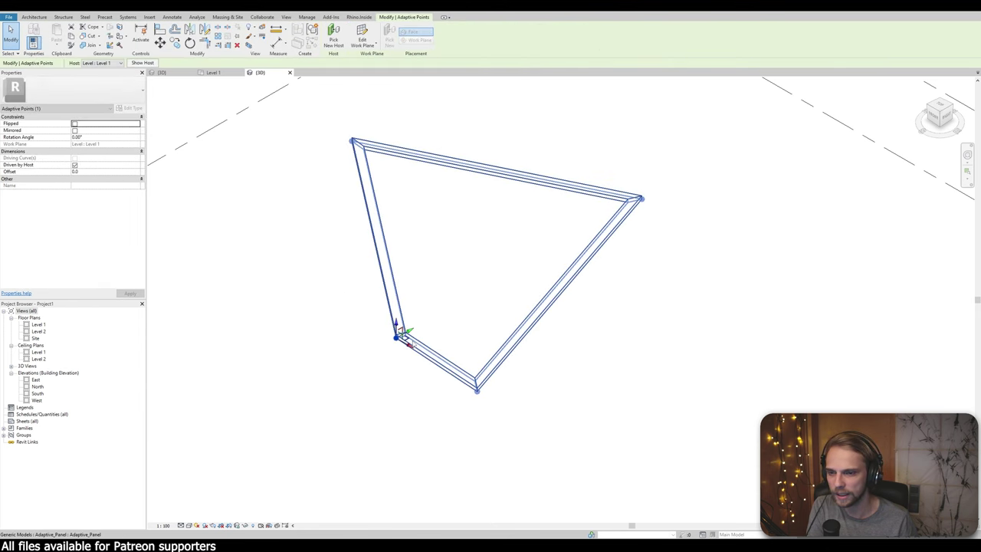
{"action": "left_click", "coordinate": [351, 141]}
{"action": "left_click_drag", "start_coordinate": [351, 142], "coordinate": [495, 221]}
{"action": "left_click", "coordinate": [643, 202]}
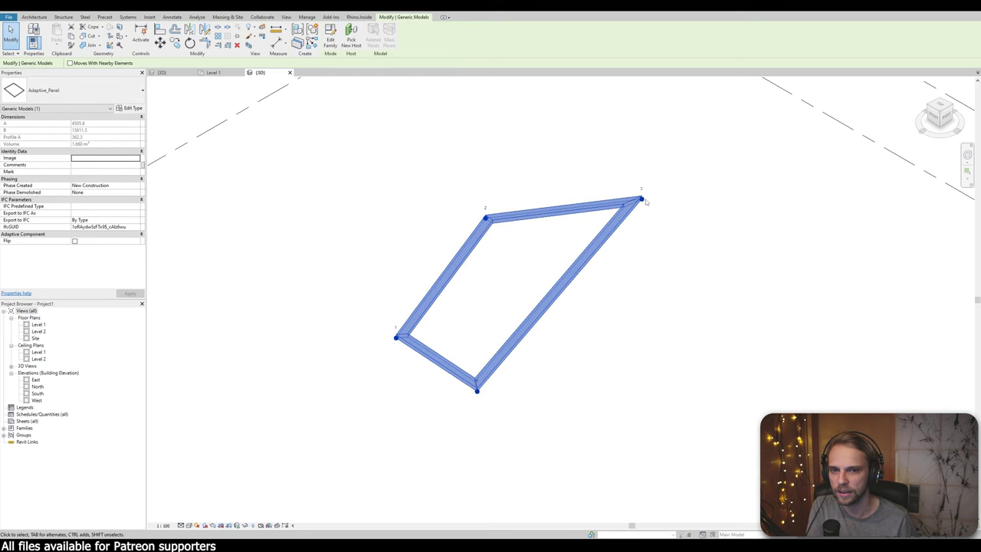
{"action": "left_click", "coordinate": [642, 199]}
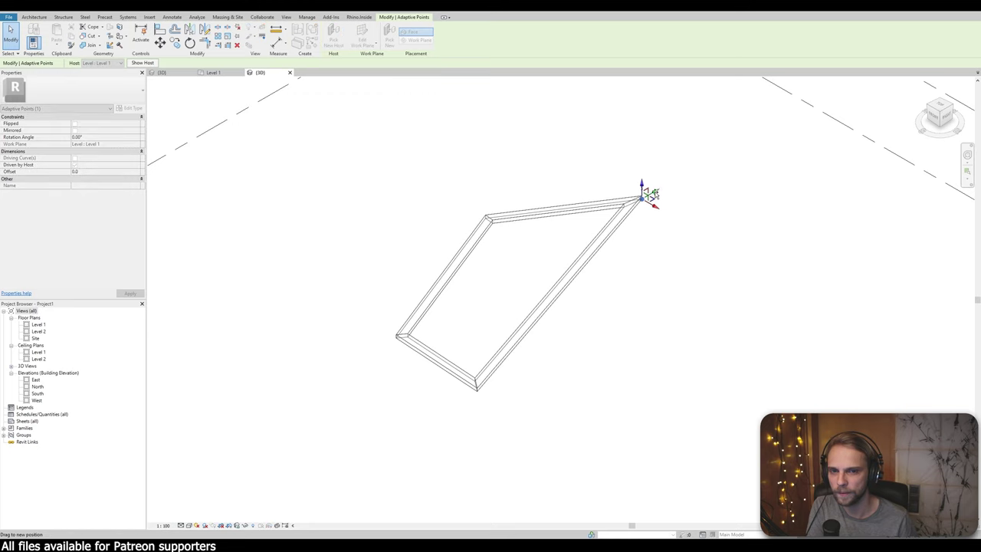
{"action": "left_click_drag", "start_coordinate": [648, 192], "coordinate": [504, 331]}
{"action": "left_click", "coordinate": [564, 395]}
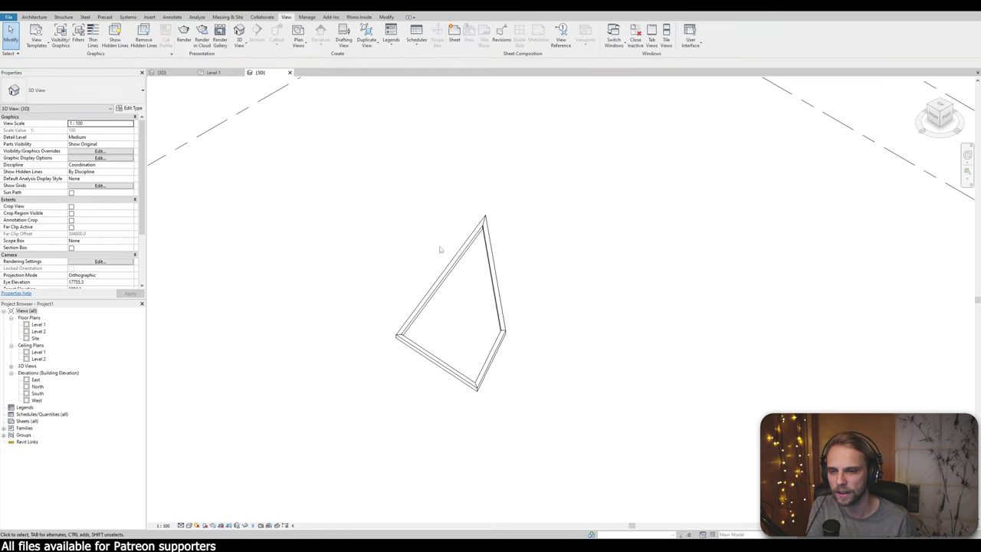
Move the panel's adaptive points 3, 1 and 4 outward to stretch the frame into a much larger quadrilateral
{"action": "scroll", "coordinate": [431, 354], "scroll_direction": "up", "scroll_amount": 3}
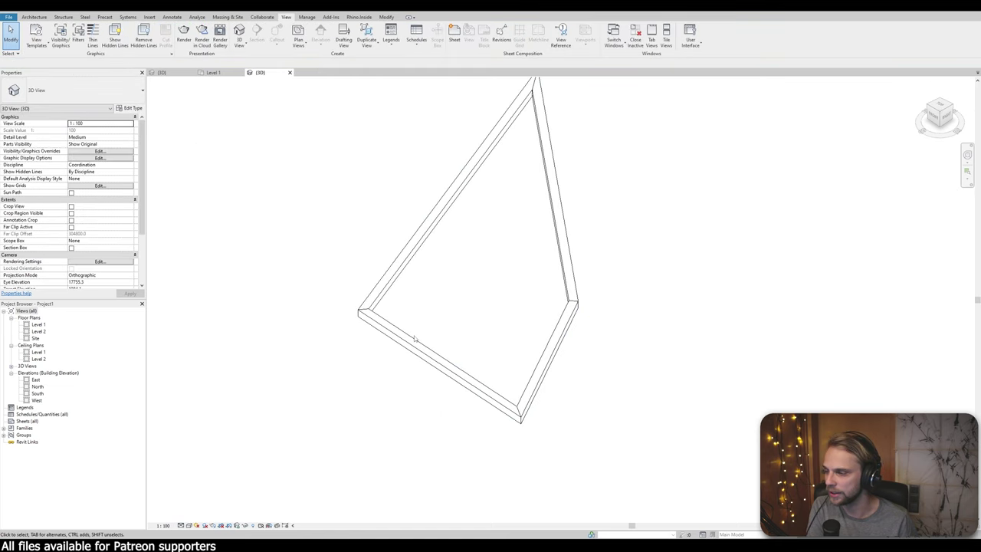
{"action": "scroll", "coordinate": [429, 354], "scroll_direction": "down", "scroll_amount": 4}
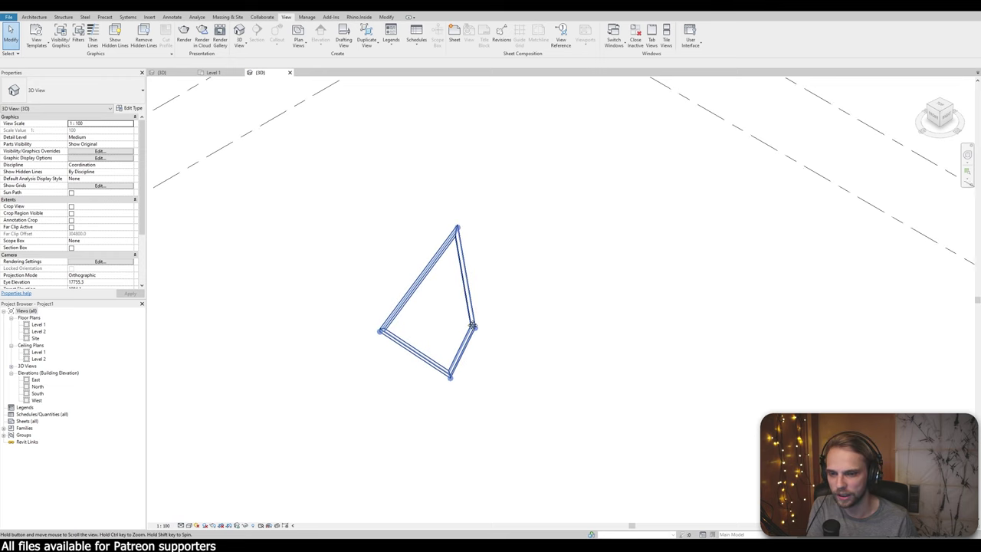
{"action": "left_click", "coordinate": [459, 279]}
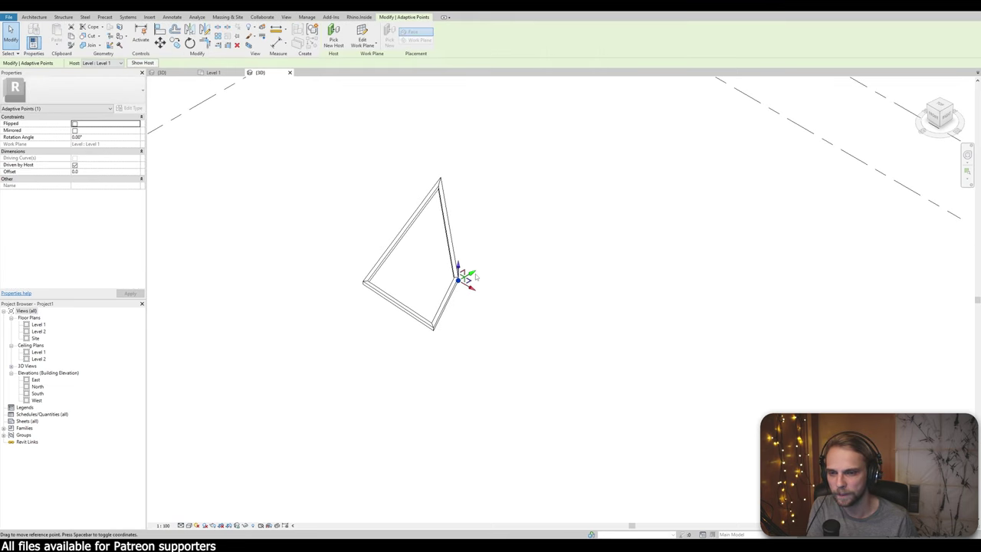
{"action": "left_click_drag", "start_coordinate": [459, 278], "coordinate": [754, 214]}
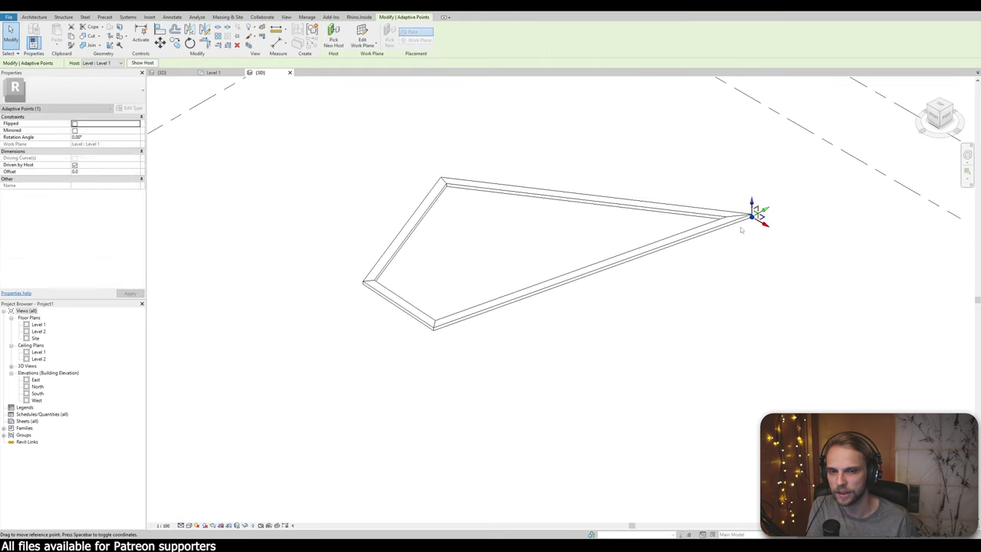
{"action": "left_click", "coordinate": [363, 285]}
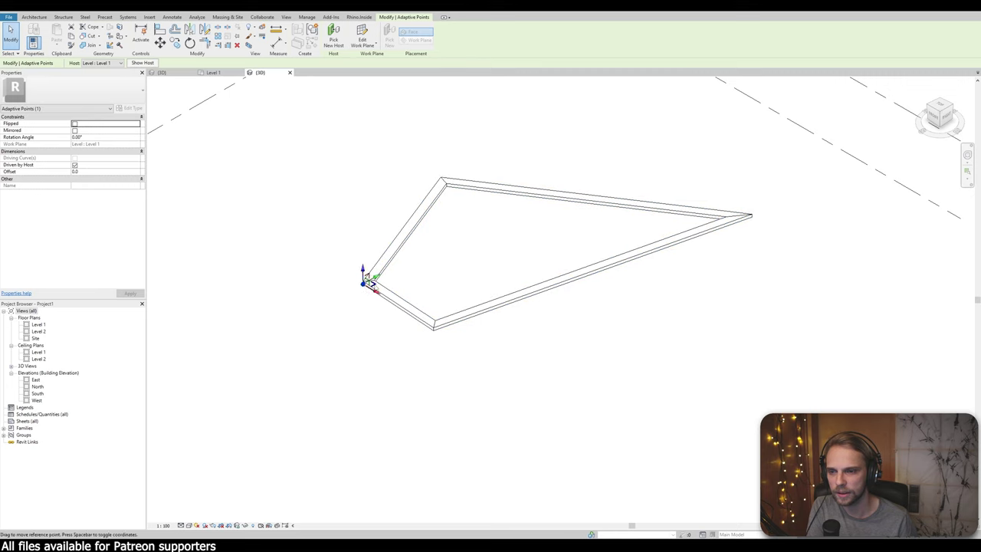
{"action": "left_click_drag", "start_coordinate": [368, 282], "coordinate": [192, 263]}
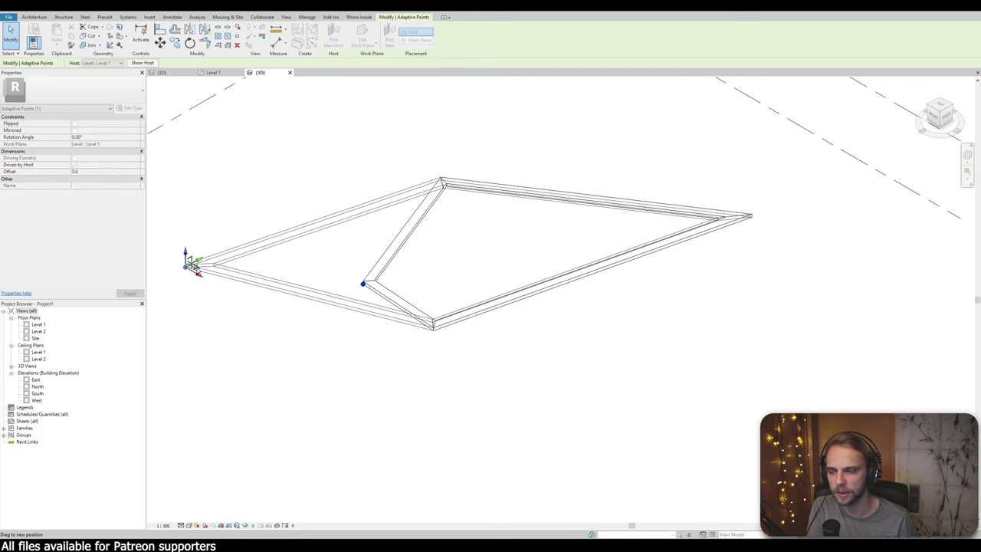
{"action": "left_click", "coordinate": [433, 331]}
{"action": "left_click_drag", "start_coordinate": [434, 325], "coordinate": [455, 461]}
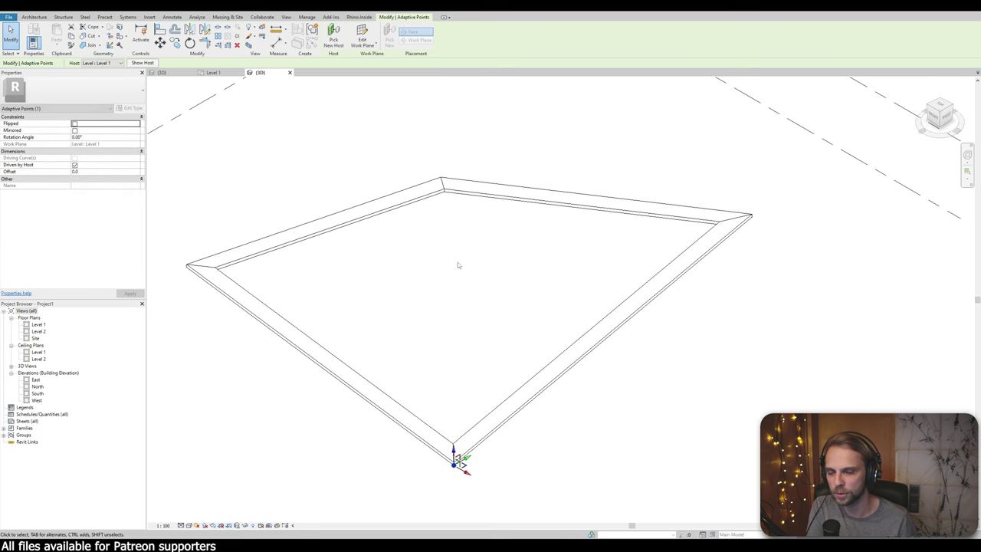
{"action": "left_click", "coordinate": [514, 279]}
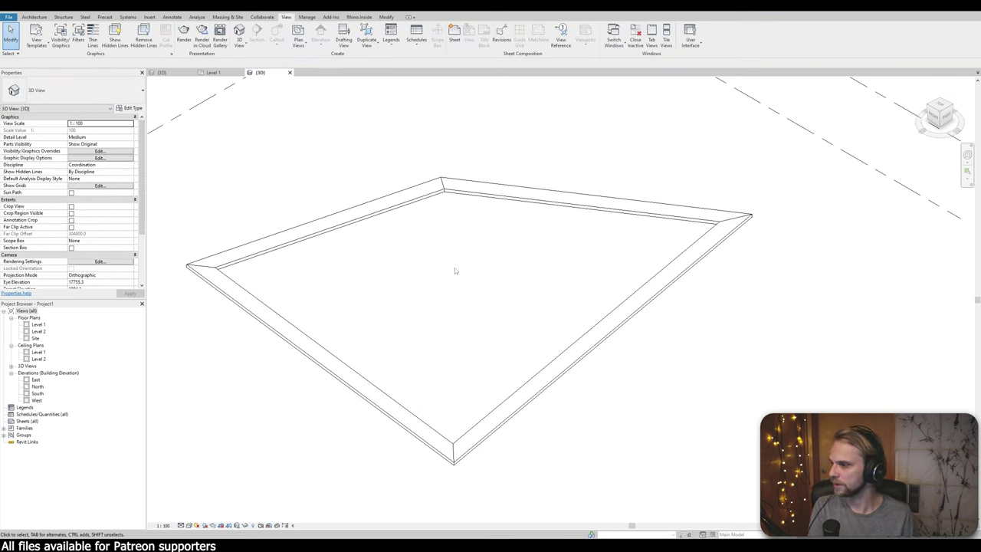
Delete the last remaining adaptive panel from the project
{"action": "left_click", "coordinate": [512, 185]}
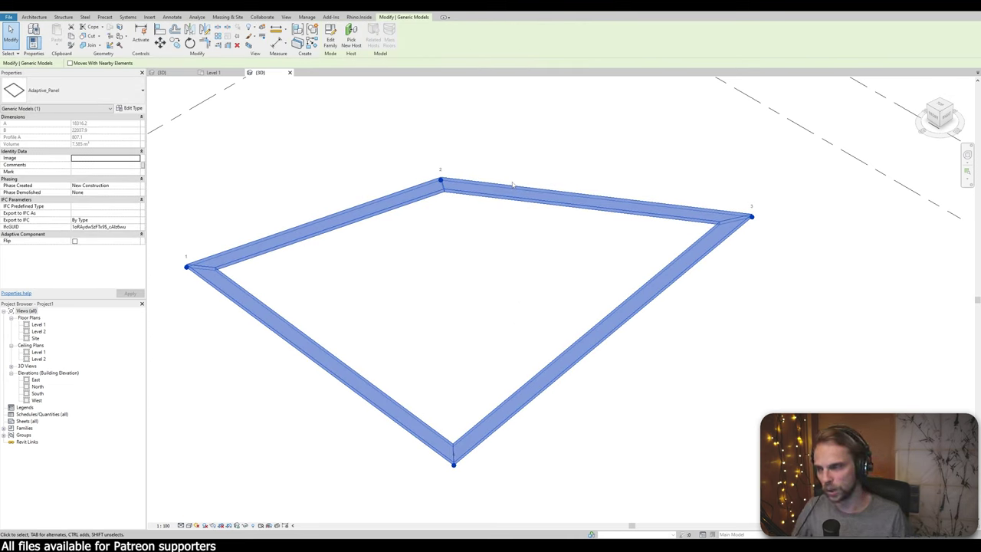
{"action": "key", "text": "Delete"}
{"action": "scroll", "coordinate": [484, 241], "scroll_direction": "down", "scroll_amount": 3}
{"action": "middle_click_drag", "start_coordinate": [474, 240], "coordinate": [452, 305]}
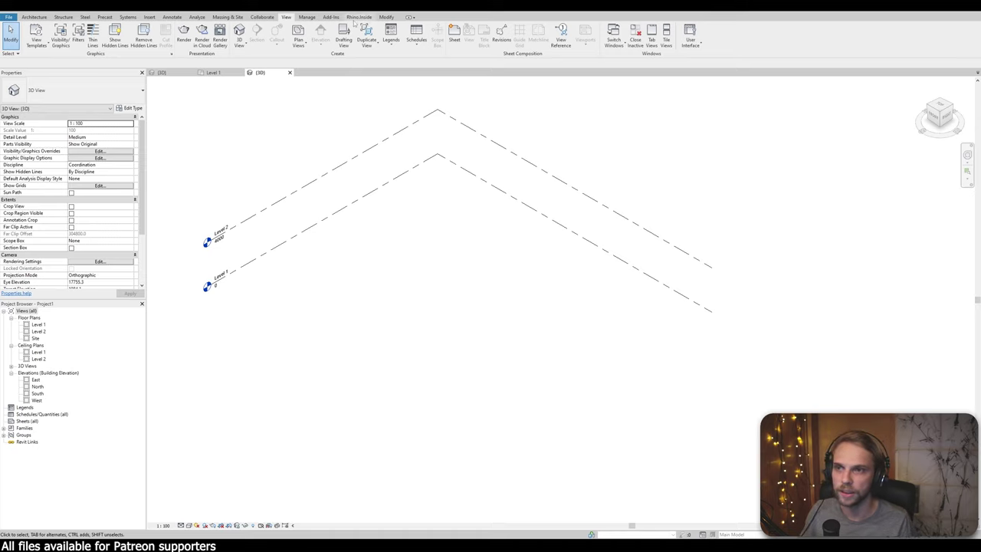
Switch to Rhino through Rhino.Inside and use ShowSelected to unhide the coarse tower mesh
{"action": "left_click", "coordinate": [358, 17]}
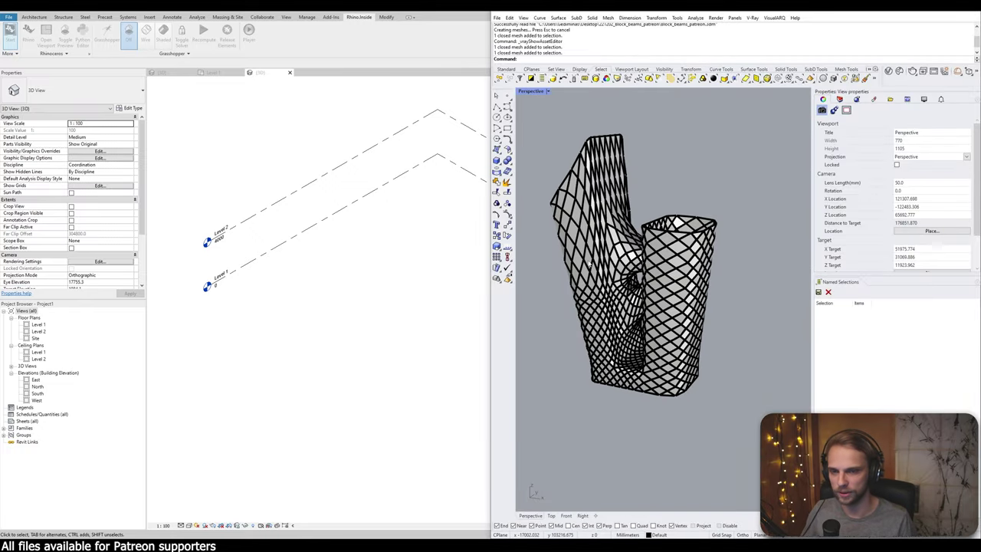
{"action": "middle_click", "coordinate": [580, 258]}
{"action": "scroll", "coordinate": [565, 342], "scroll_direction": "down", "scroll_amount": 2}
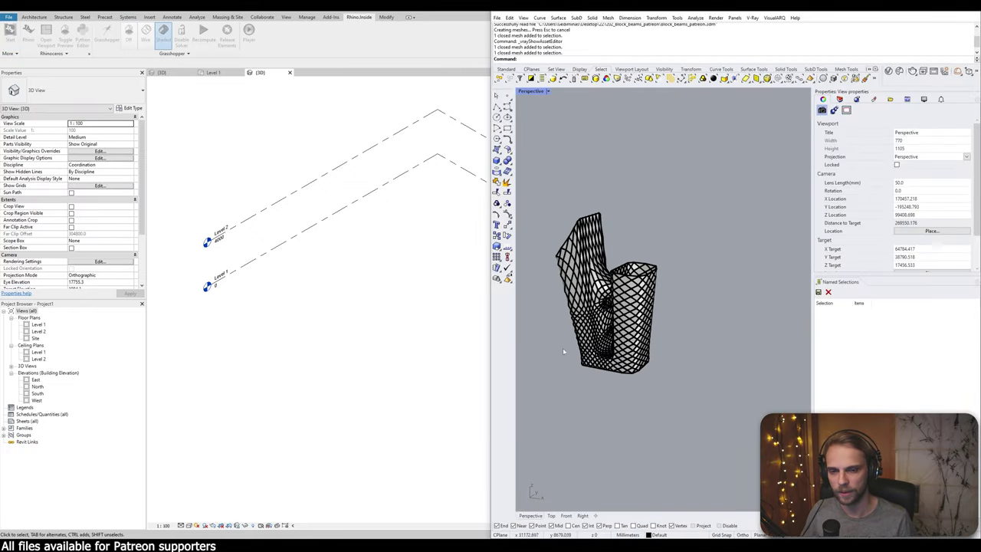
{"action": "right_click_drag", "start_coordinate": [563, 351], "coordinate": [684, 329]}
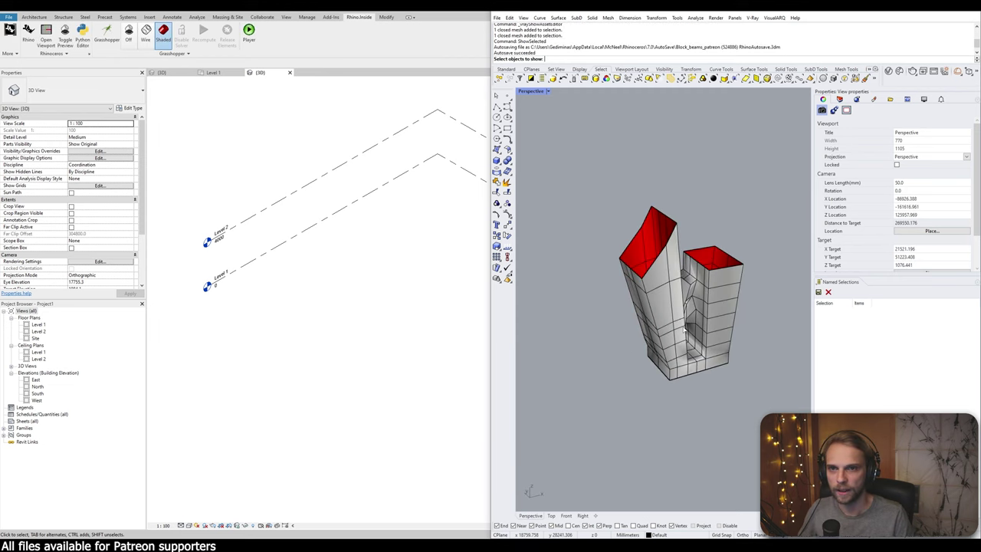
{"action": "left_click", "coordinate": [664, 311]}
{"action": "key", "text": "Return"}
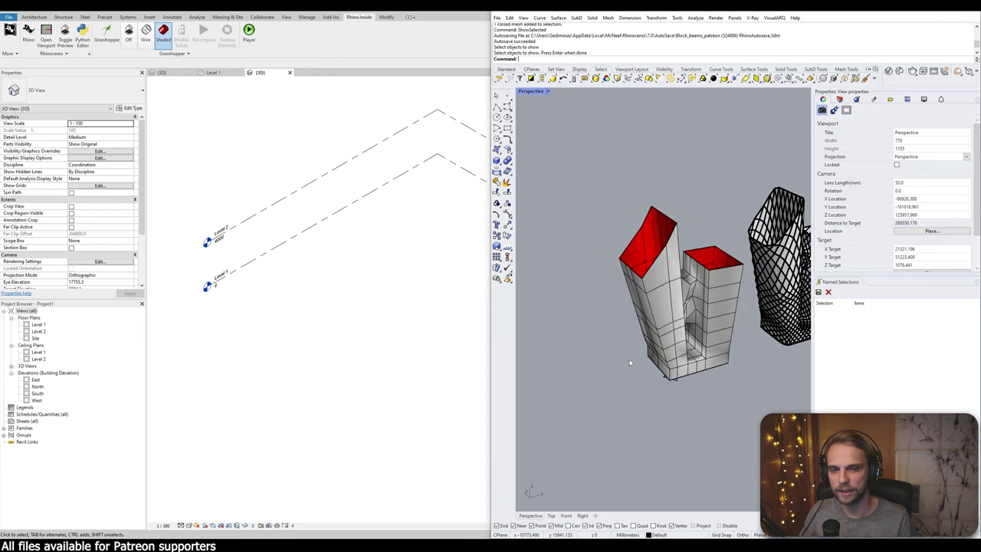
{"action": "right_click_drag", "start_coordinate": [674, 358], "coordinate": [613, 360]}
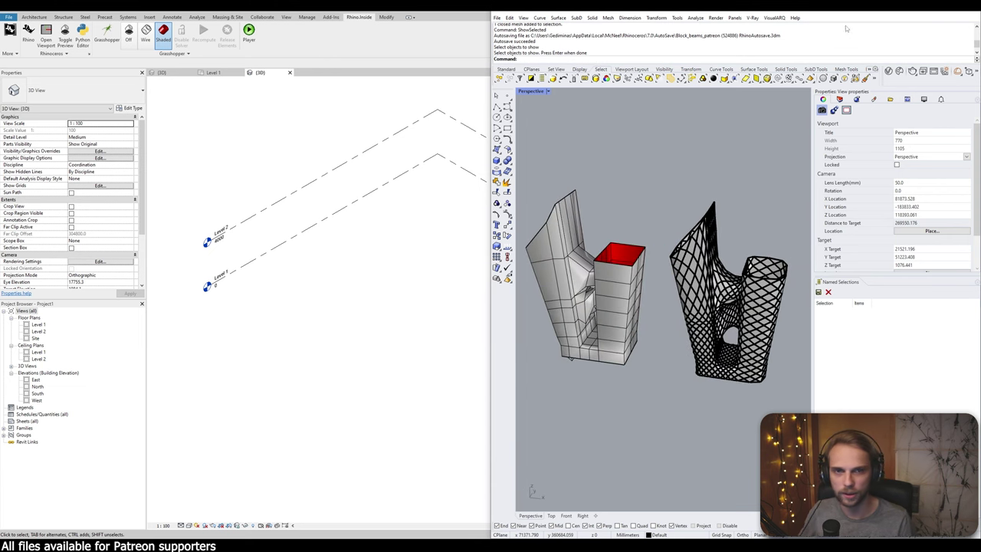
Maximize the Rhino window and select the coarse open mesh next to the lattice tower
{"action": "left_click", "coordinate": [947, 11]}
{"action": "right_click_drag", "start_coordinate": [559, 140], "coordinate": [538, 135]}
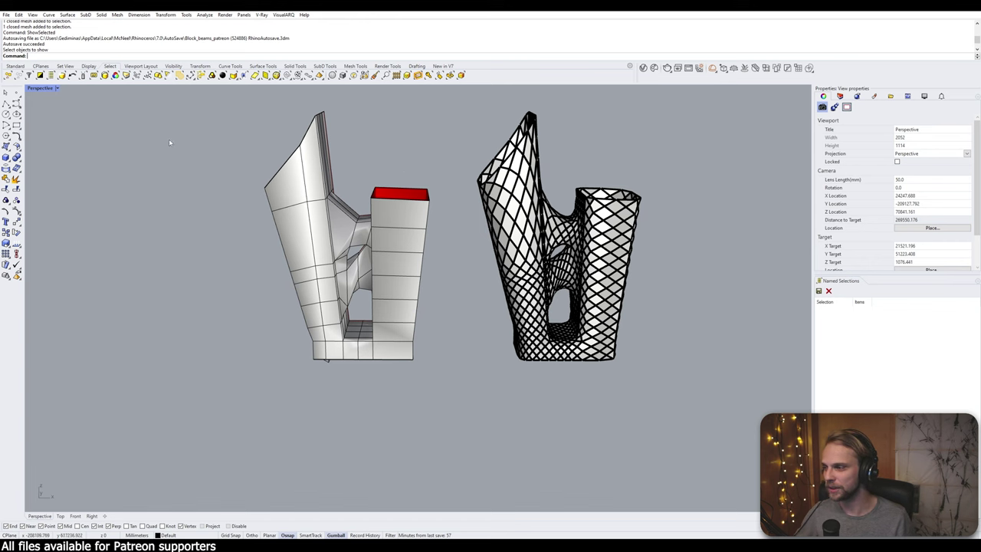
{"action": "right_click_drag", "start_coordinate": [281, 195], "coordinate": [383, 268]}
{"action": "scroll", "coordinate": [212, 153], "scroll_direction": "up", "scroll_amount": 3}
{"action": "left_click", "coordinate": [390, 272]}
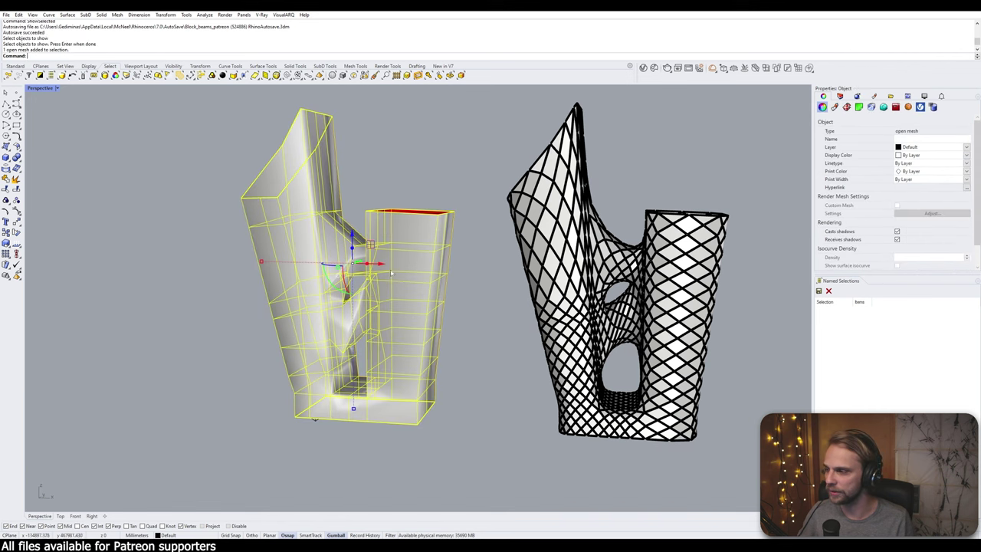
{"action": "left_click", "coordinate": [473, 316]}
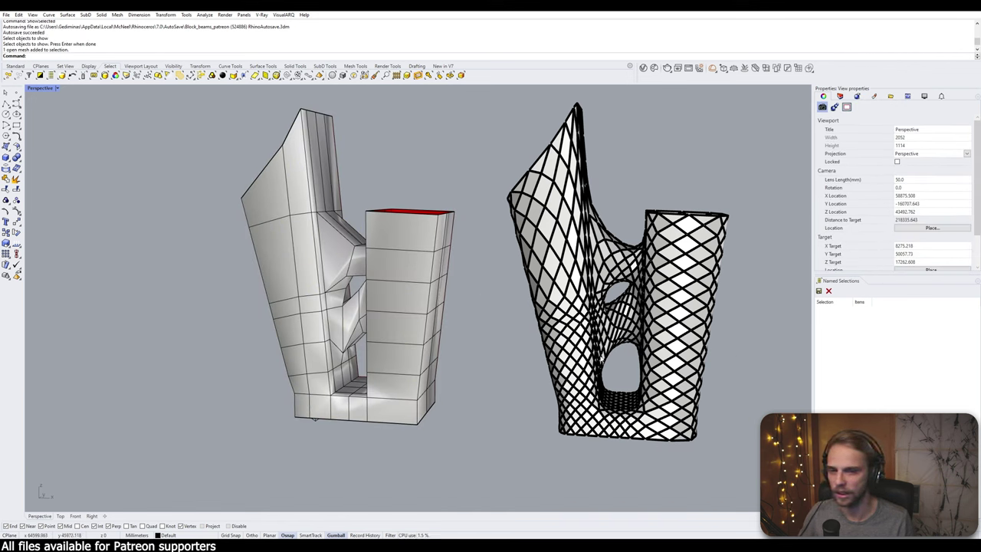
{"action": "left_click", "coordinate": [340, 244]}
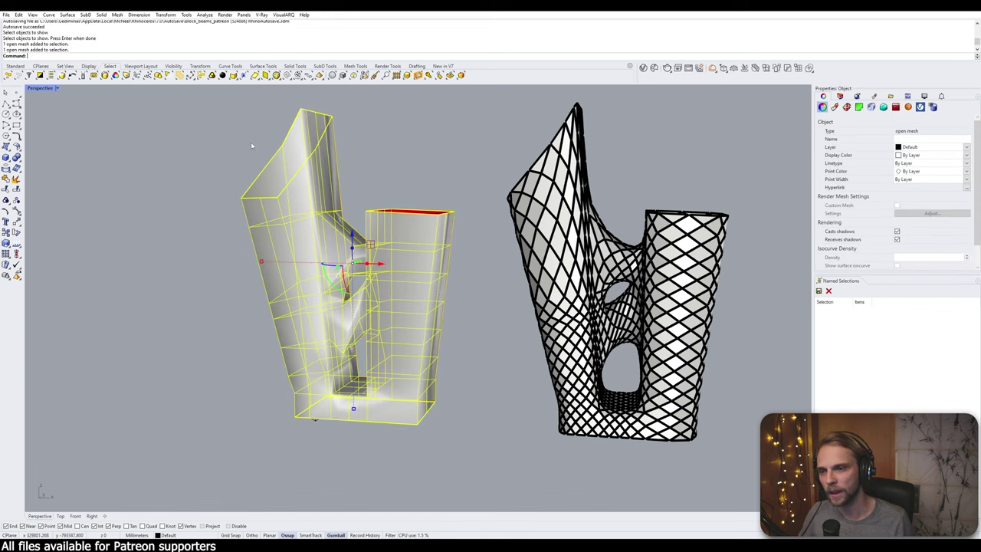
{"action": "key", "text": "Escape"}
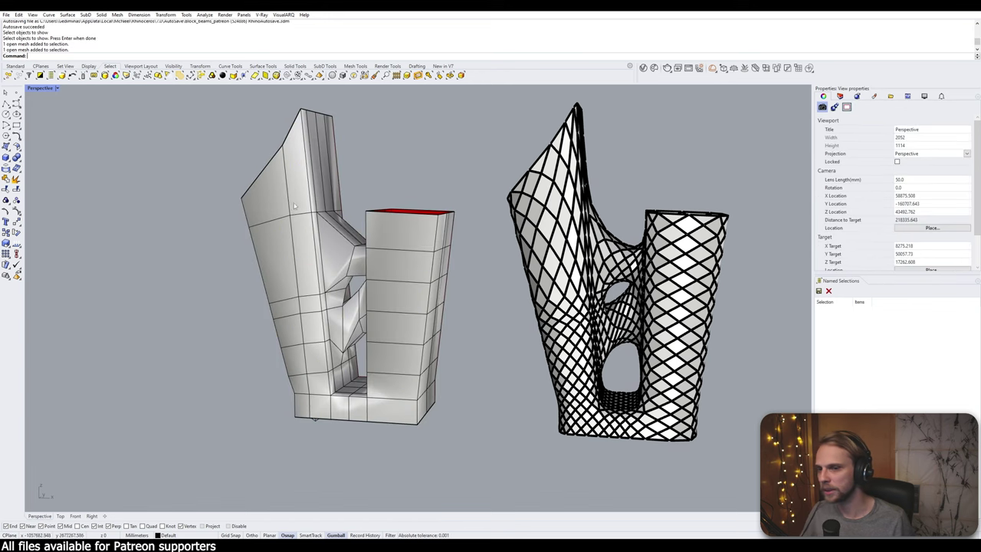
{"action": "left_click", "coordinate": [291, 210]}
{"action": "key", "text": "Escape"}
{"action": "left_click", "coordinate": [292, 211]}
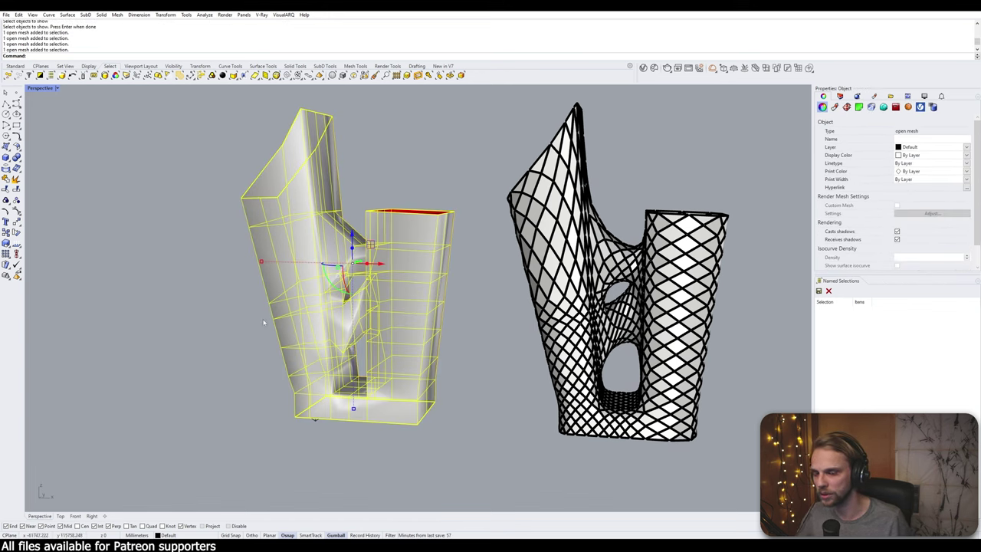
Restore the standalone Rhino window to a smaller size and open a separate Rhino window inside Revit through Rhino.Inside
{"action": "left_click_drag", "start_coordinate": [490, 3], "coordinate": [660, 212]}
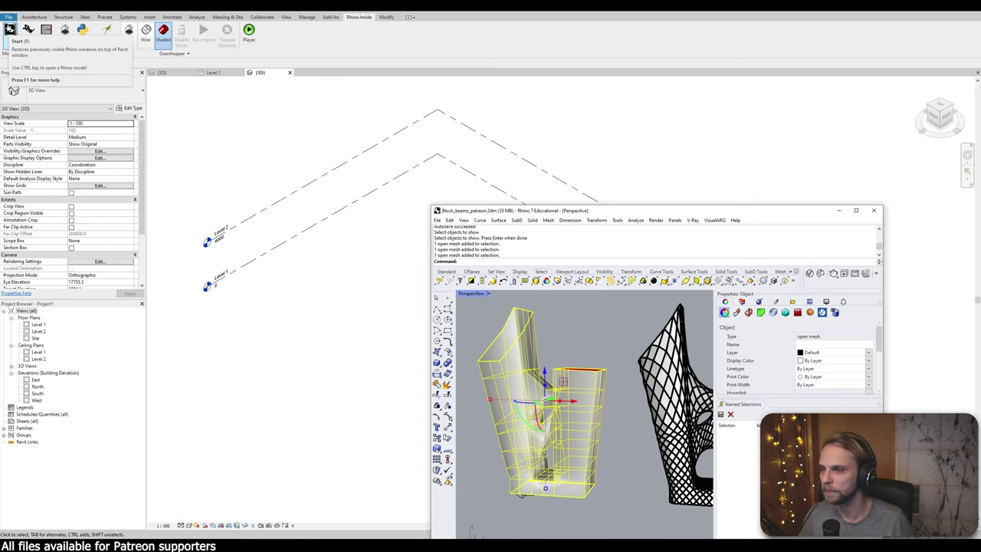
{"action": "left_click", "coordinate": [9, 29]}
{"action": "left_click", "coordinate": [28, 35]}
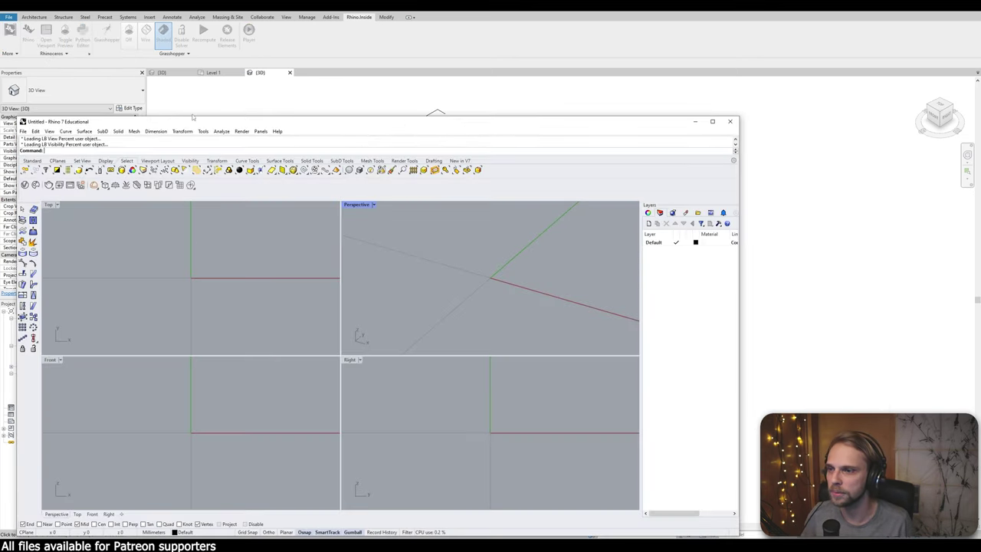
{"action": "left_click_drag", "start_coordinate": [258, 126], "coordinate": [251, 43]}
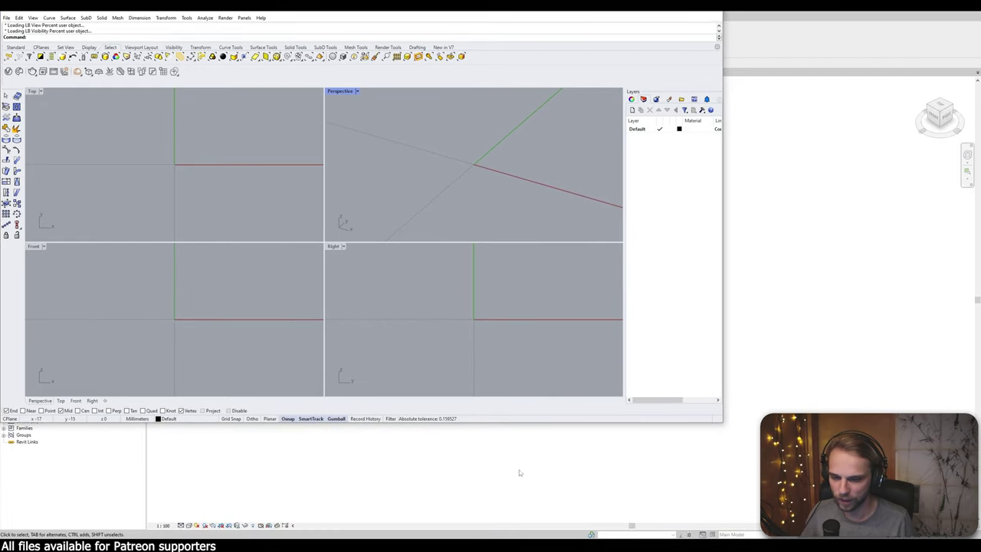
Copy the coarse open mesh from Block_beams_patreon.3dm and paste it into the untitled Rhino.Inside document
{"action": "key", "text": "alt+Tab"}
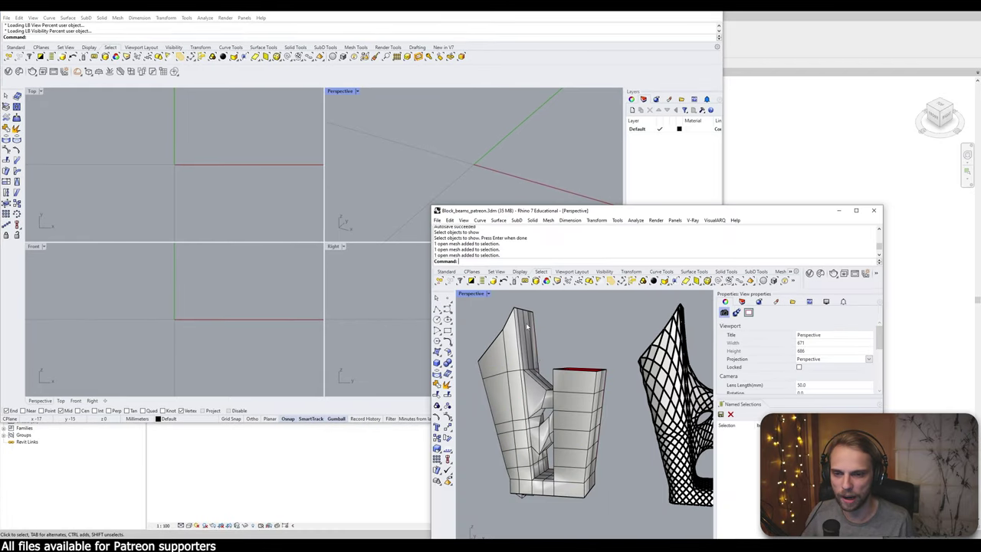
{"action": "key", "text": "super+Down"}
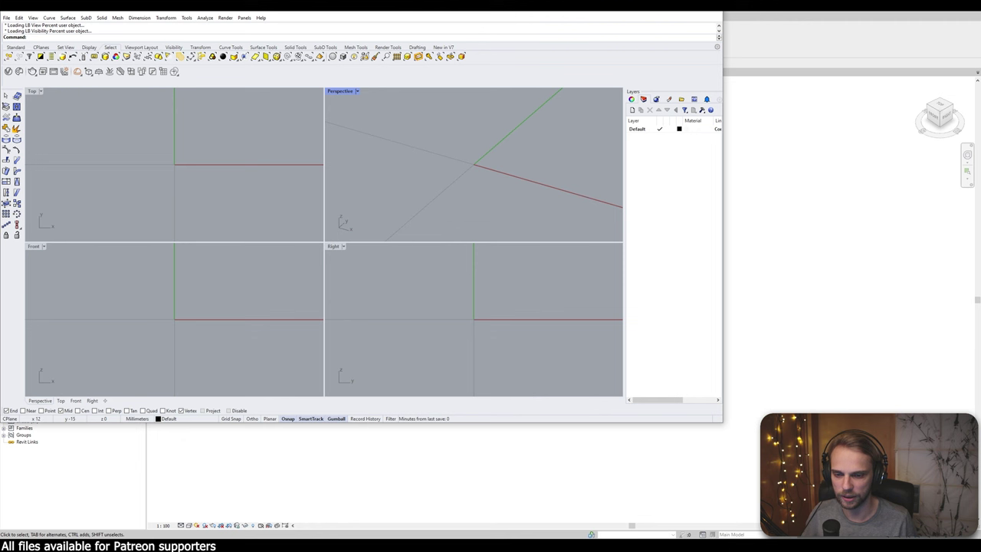
{"action": "key", "text": "alt+Tab"}
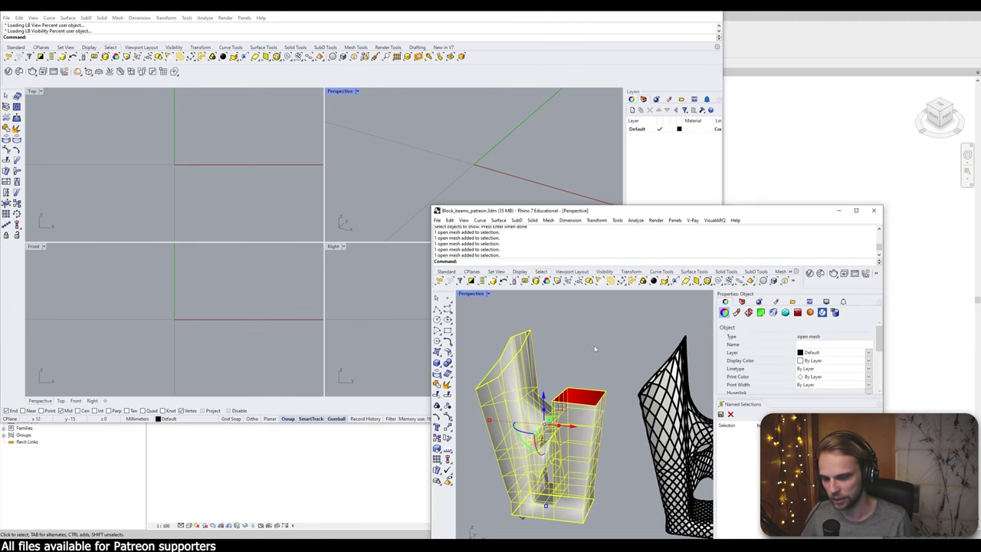
{"action": "key", "text": "ctrl+c"}
{"action": "key", "text": "super+Down"}
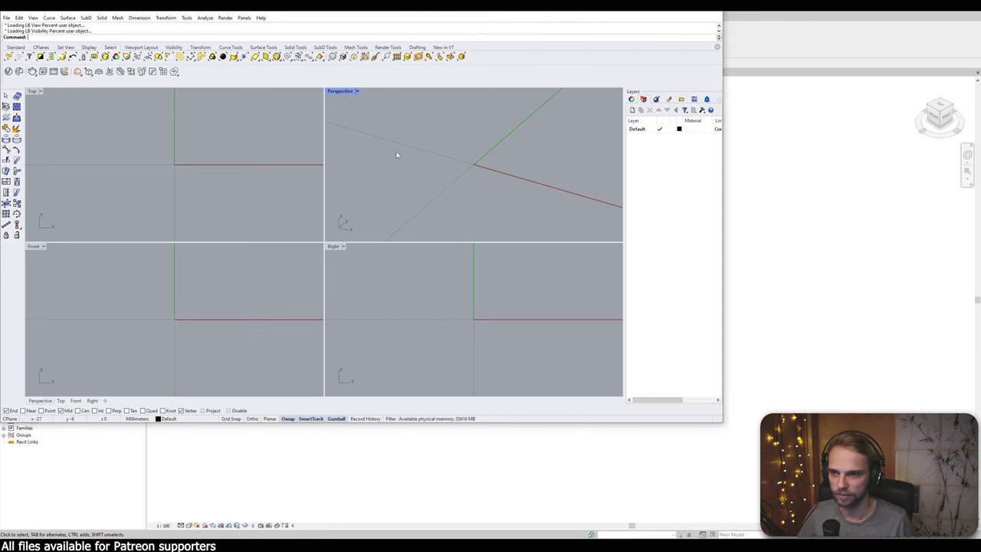
{"action": "key", "text": "ctrl+v"}
{"action": "scroll", "coordinate": [407, 175], "scroll_direction": "down", "scroll_amount": 5}
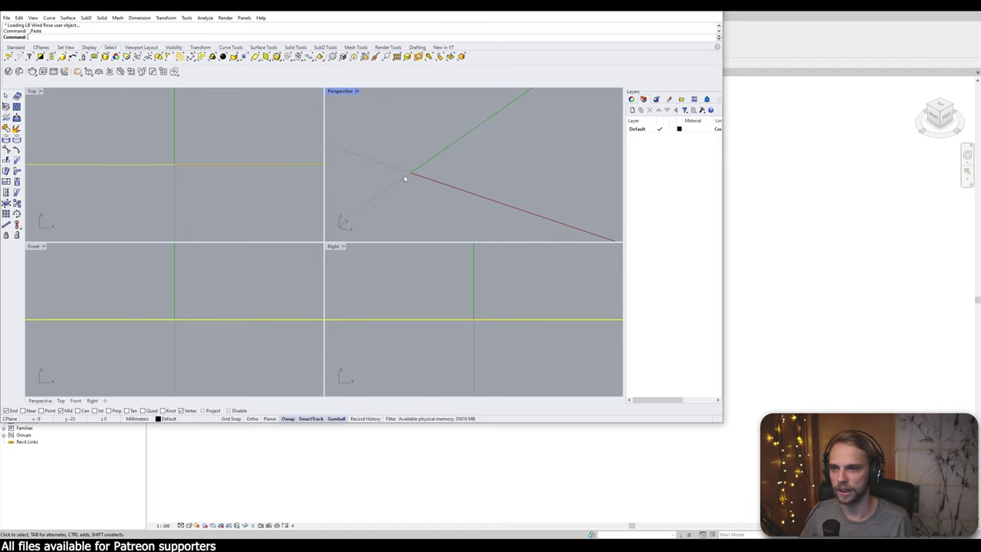
{"action": "scroll", "coordinate": [411, 185], "scroll_direction": "down", "scroll_amount": 5}
{"action": "key", "text": "Escape"}
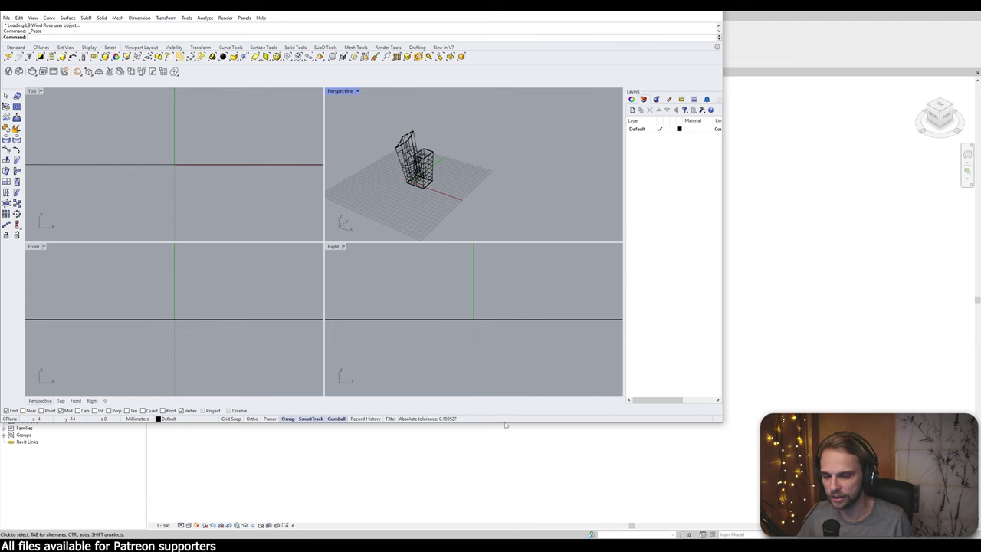
Close the standalone Rhino session of Block_beams_patreon.3dm and reposition the Rhino.Inside window over the Revit project
{"action": "key", "text": "alt+Tab"}
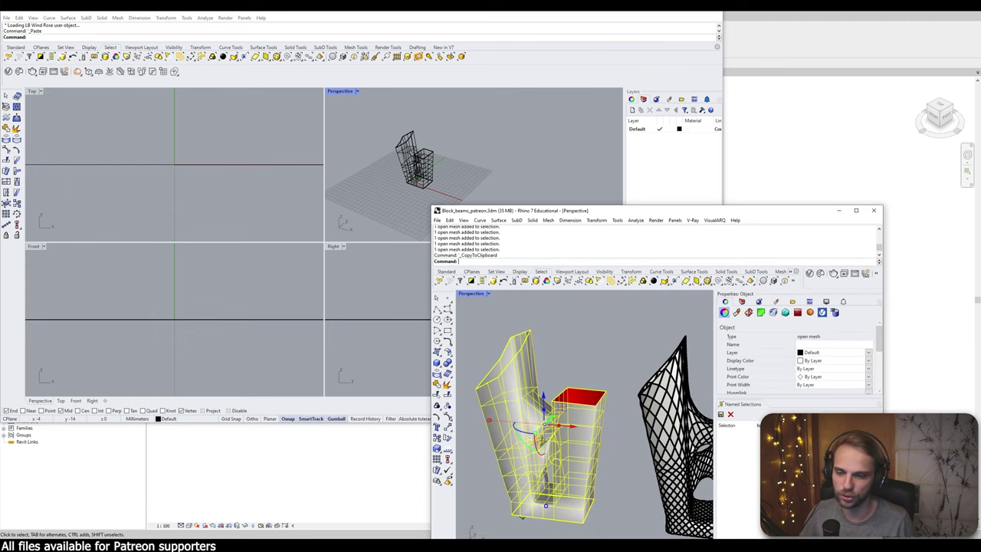
{"action": "left_click", "coordinate": [873, 209]}
{"action": "left_click", "coordinate": [664, 414]}
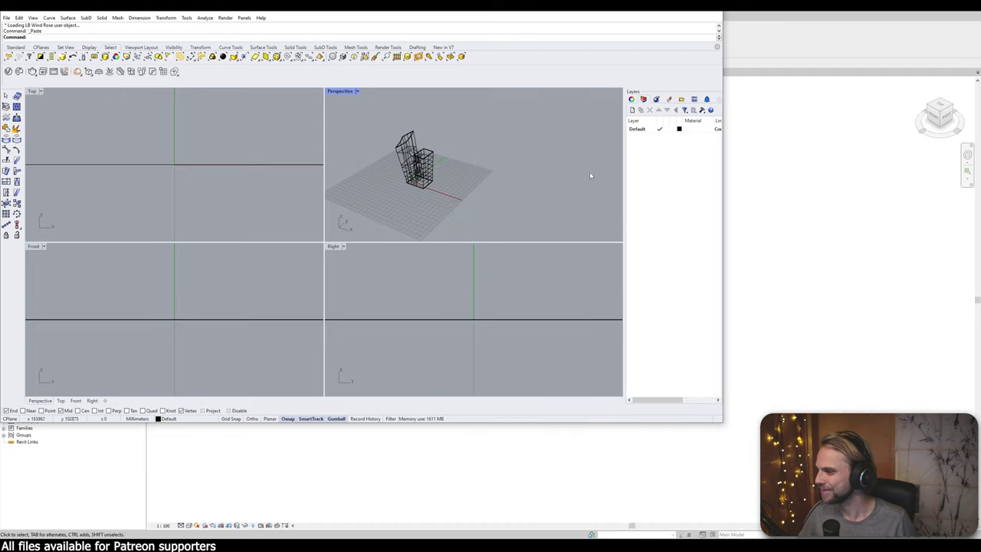
{"action": "left_click", "coordinate": [697, 15]}
{"action": "left_click_drag", "start_coordinate": [457, 4], "coordinate": [401, 68]}
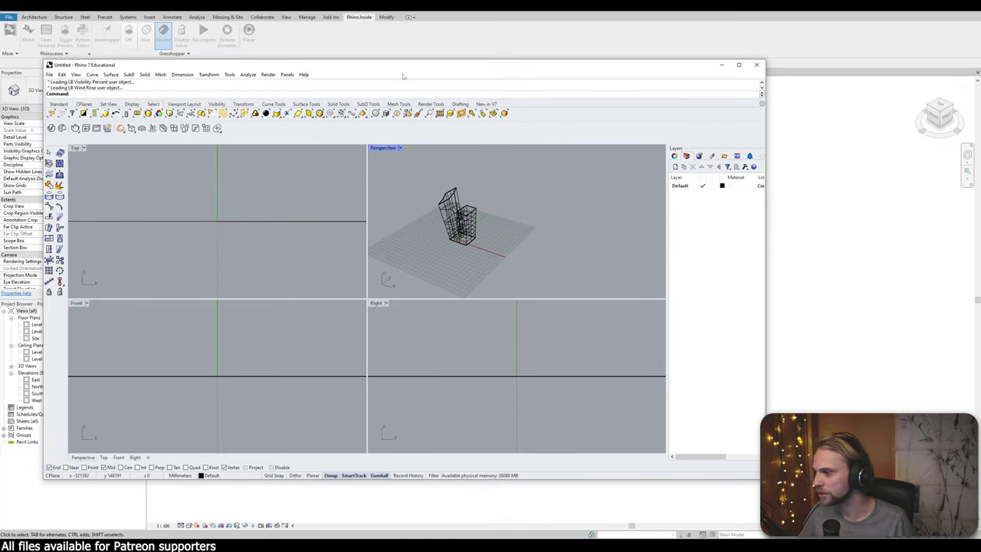
Maximize the Perspective viewport and display the pasted tower mesh in Shaded mode
{"action": "double_click", "coordinate": [383, 148]}
{"action": "right_click_drag", "start_coordinate": [375, 160], "coordinate": [246, 285]}
{"action": "scroll", "coordinate": [295, 257], "scroll_direction": "up", "scroll_amount": 2}
{"action": "right_click_drag", "start_coordinate": [329, 242], "coordinate": [151, 223]}
{"action": "left_click", "coordinate": [86, 148]}
{"action": "left_click", "coordinate": [89, 185]}
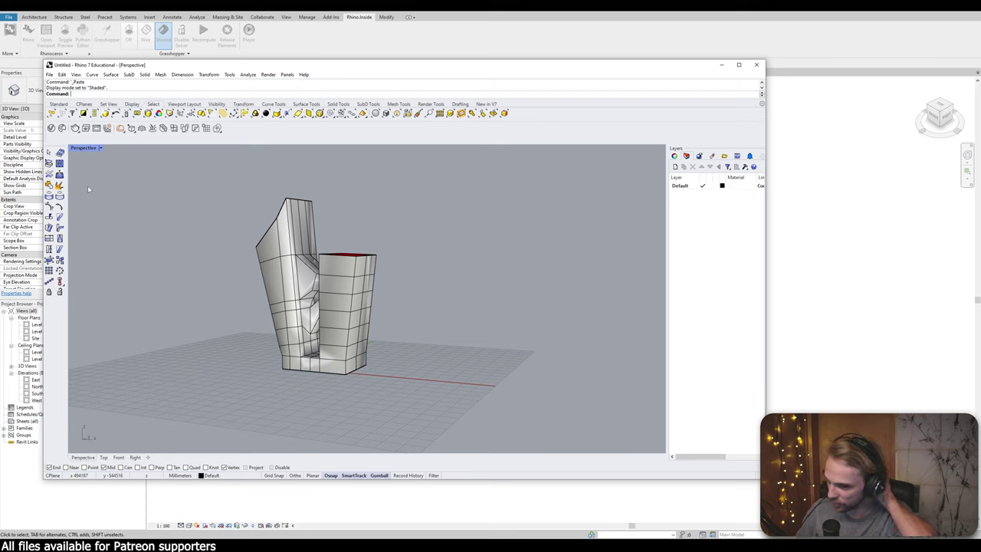
{"action": "right_click_drag", "start_coordinate": [358, 295], "coordinate": [352, 244]}
{"action": "scroll", "coordinate": [350, 235], "scroll_direction": "up", "scroll_amount": 5}
{"action": "scroll", "coordinate": [349, 236], "scroll_direction": "up", "scroll_amount": 3}
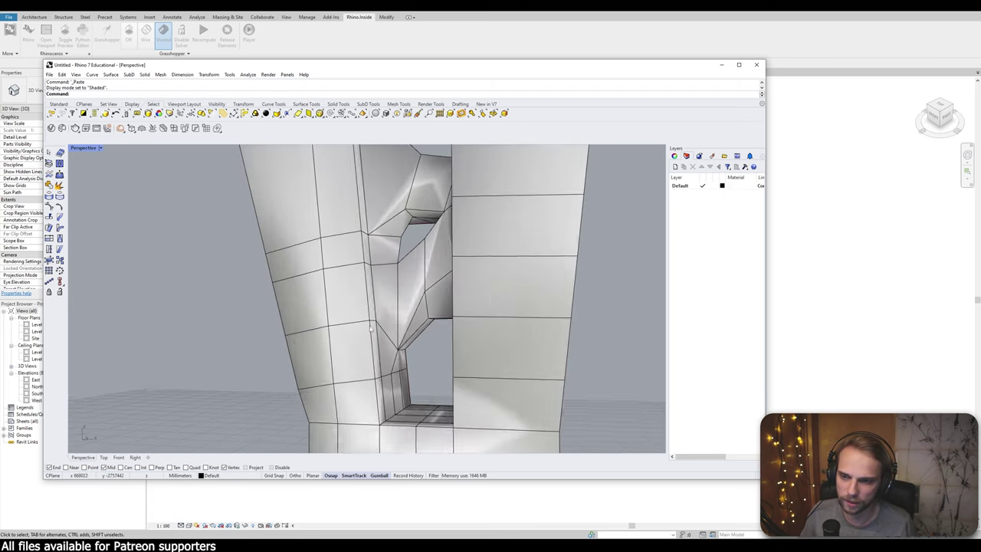
{"action": "scroll", "coordinate": [383, 261], "scroll_direction": "down", "scroll_amount": 6}
{"action": "scroll", "coordinate": [404, 278], "scroll_direction": "down", "scroll_amount": 1}
{"action": "right_click_drag", "start_coordinate": [404, 278], "coordinate": [307, 285]}
Move the Rhino.Inside window clear of the Revit panels and bring up the Grasshopper editor
{"action": "left_click_drag", "start_coordinate": [211, 67], "coordinate": [243, 88]}
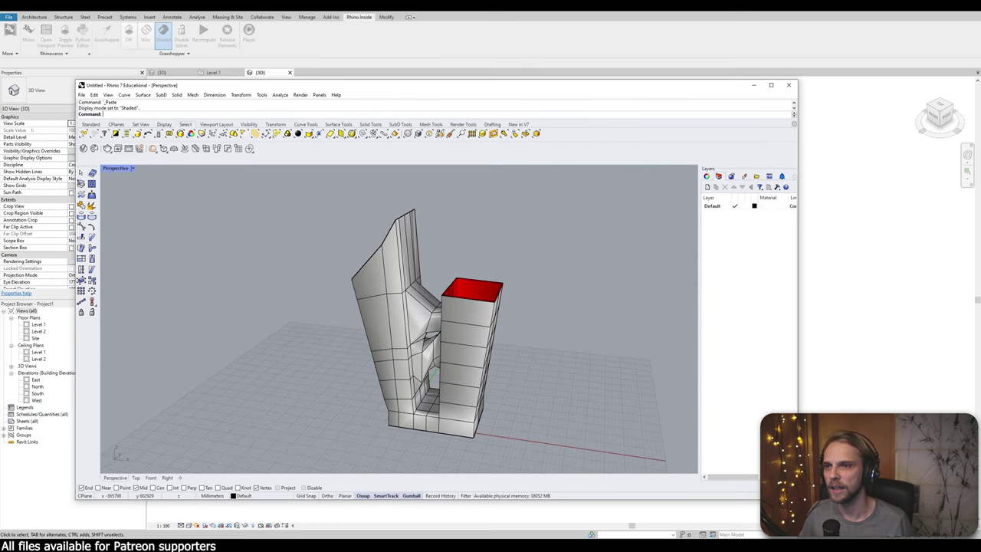
{"action": "left_click", "coordinate": [456, 95]}
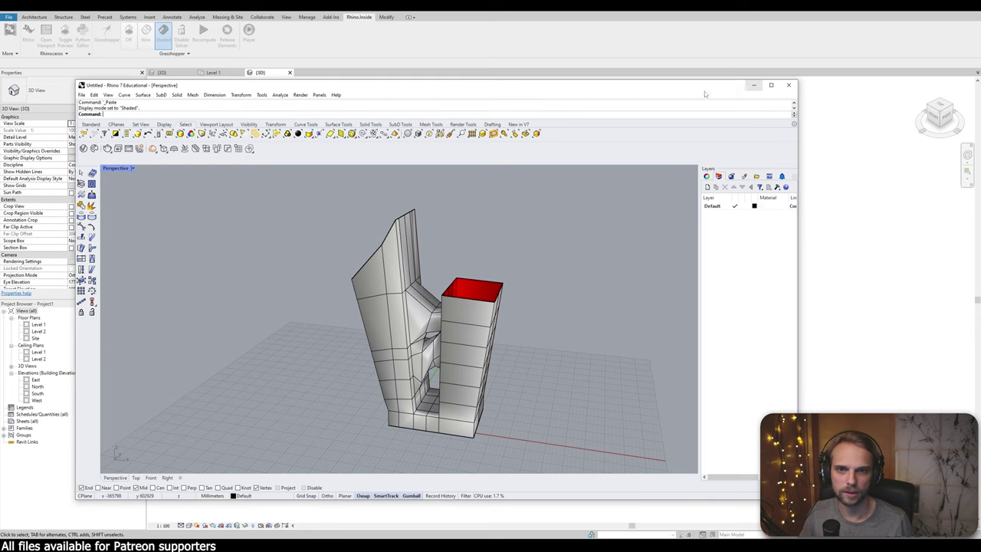
{"action": "left_click", "coordinate": [754, 85]}
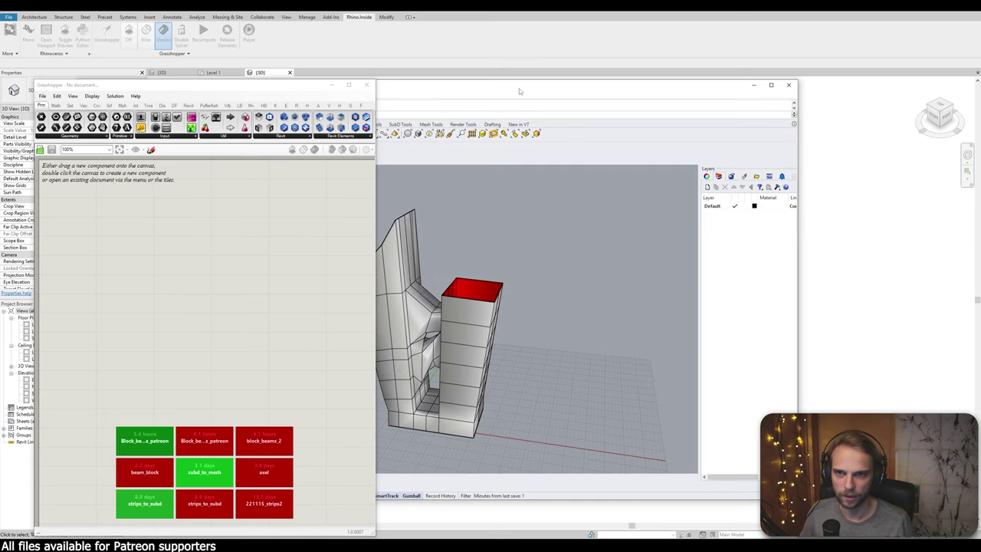
Place the Rhino window beside the Grasshopper canvas and examine the open tower mesh in the Perspective view
{"action": "left_click_drag", "start_coordinate": [519, 91], "coordinate": [852, 34]}
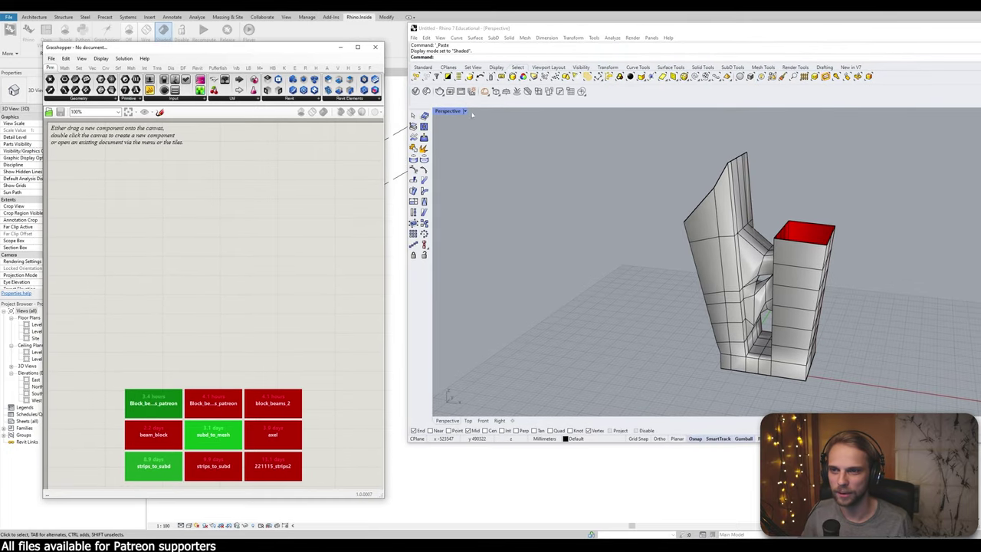
{"action": "left_click", "coordinate": [726, 253]}
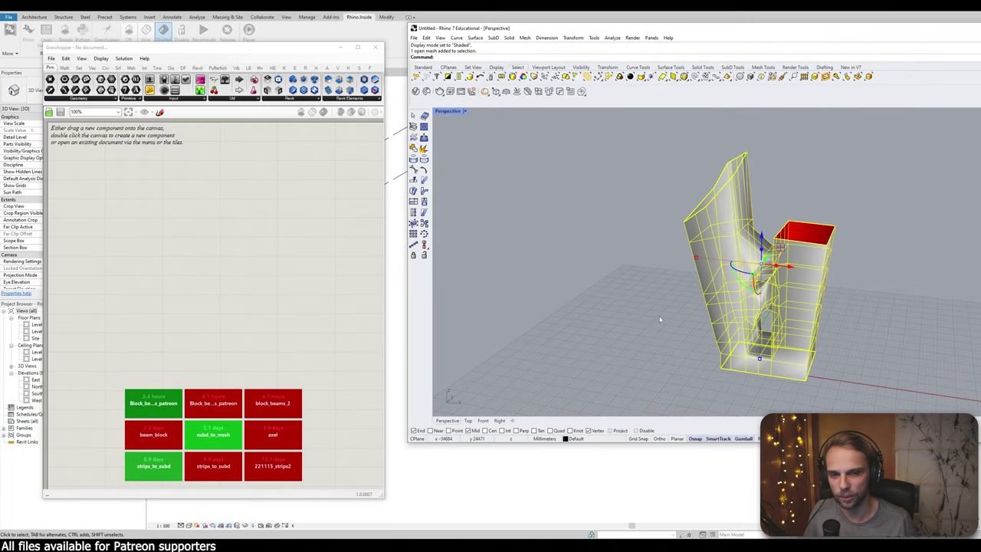
{"action": "right_click_drag", "start_coordinate": [658, 319], "coordinate": [525, 247], "text": "shift"}
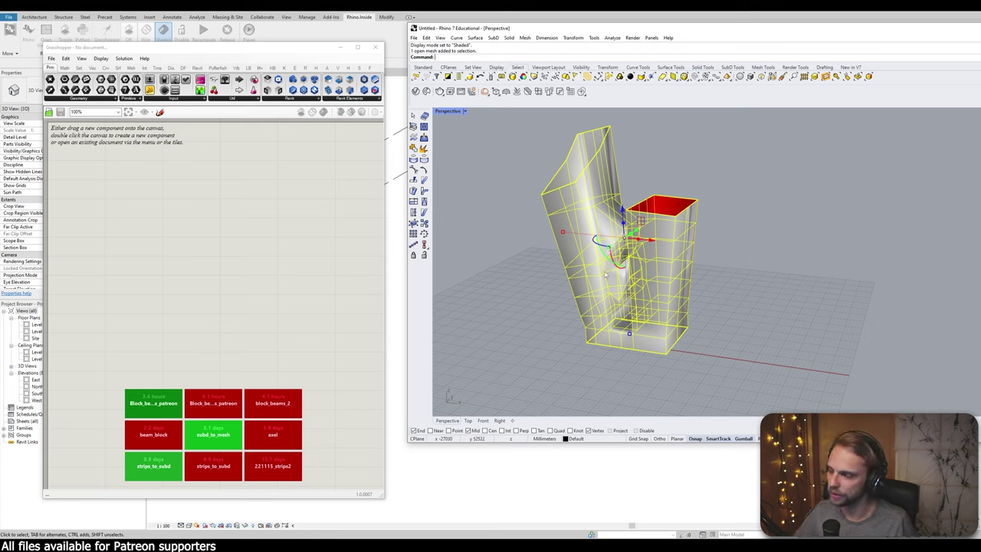
{"action": "left_click", "coordinate": [513, 290]}
{"action": "right_click_drag", "start_coordinate": [633, 294], "coordinate": [621, 263]}
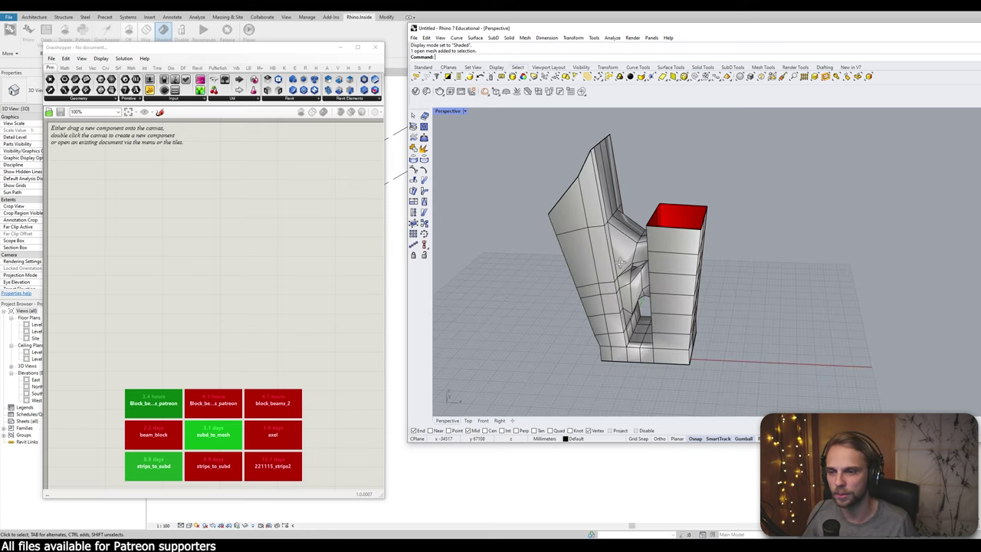
Add a Mesh parameter to the canvas and reference the tower mesh from Rhino in it
{"action": "double_click", "coordinate": [222, 224]}
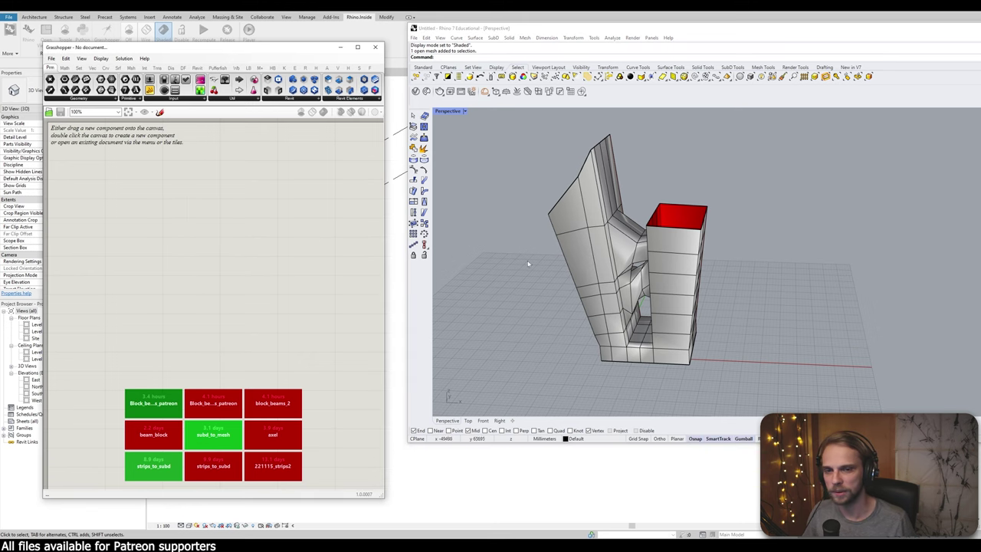
{"action": "double_click", "coordinate": [152, 229]}
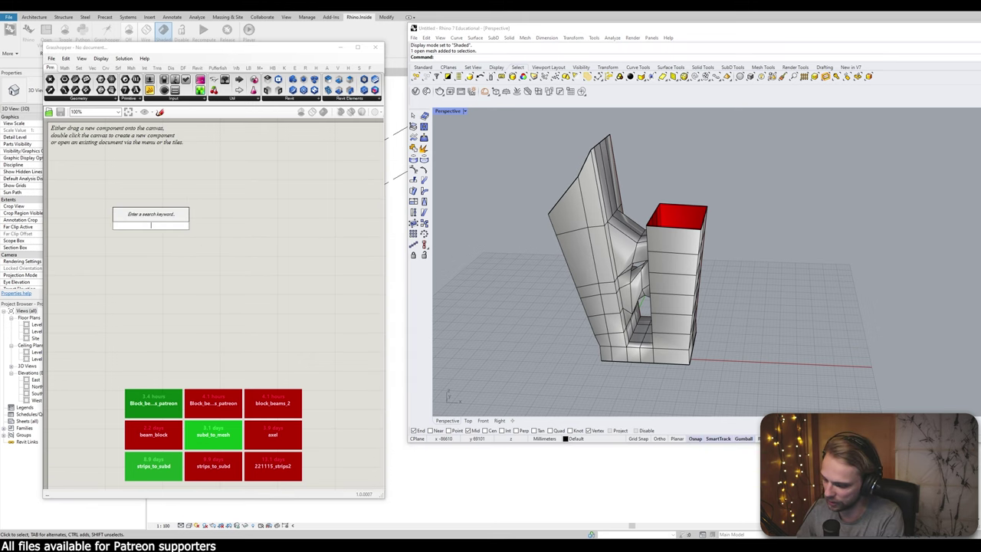
{"action": "type", "text": "mesh"}
{"action": "key", "text": "Return"}
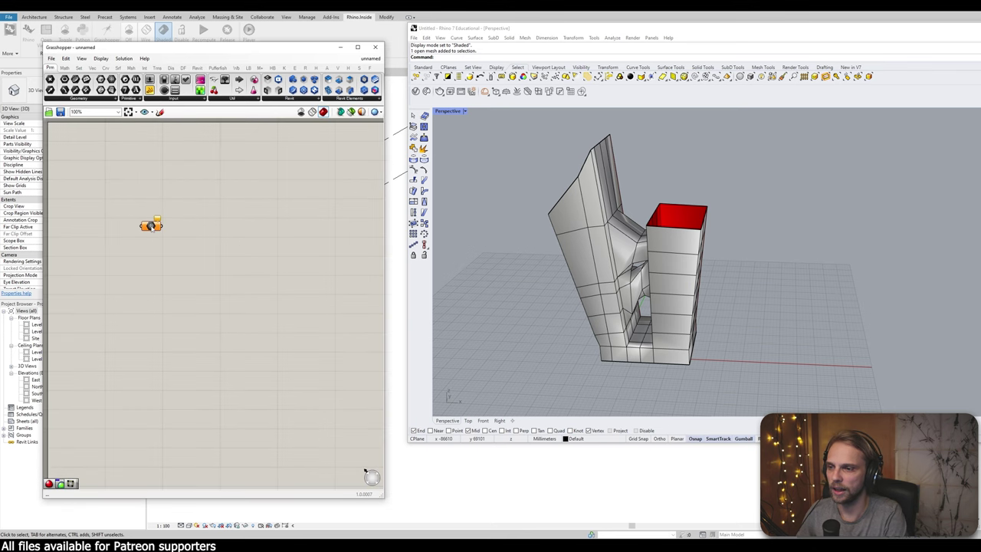
{"action": "right_click", "coordinate": [150, 226]}
{"action": "left_click", "coordinate": [210, 322]}
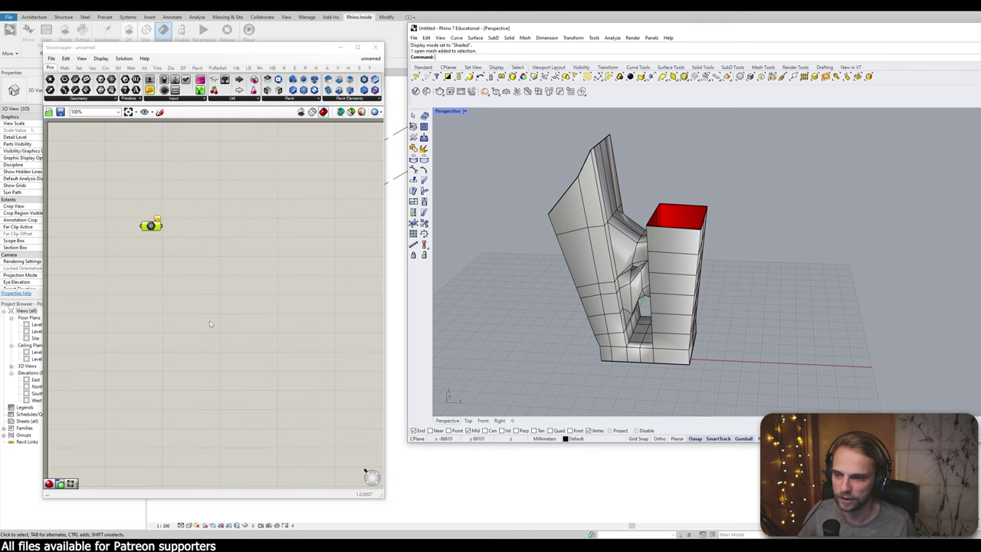
{"action": "right_click_drag", "start_coordinate": [557, 335], "coordinate": [494, 218]}
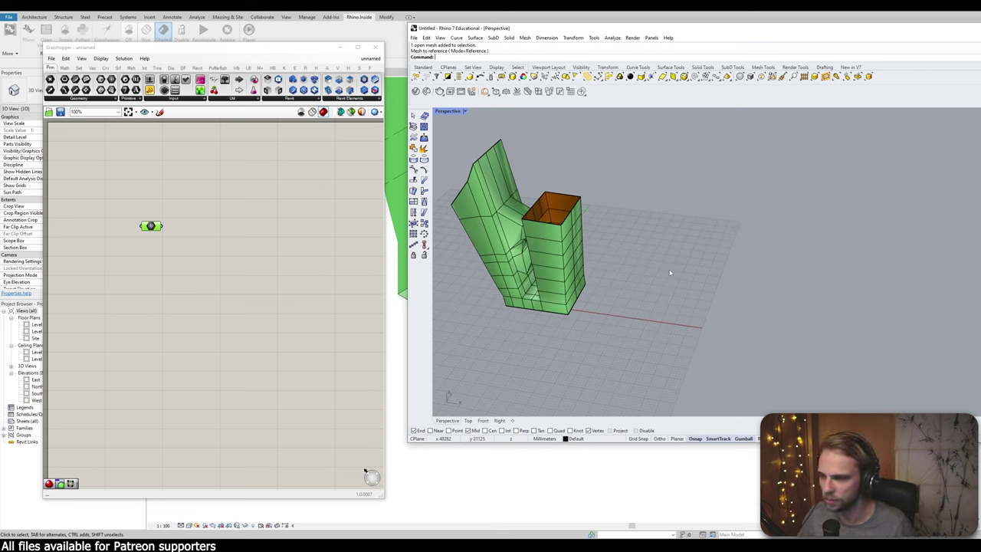
Create a mesh box with 5000 mm length, width and height next to the tower, using 10 faces per direction
{"action": "left_click", "coordinate": [762, 68]}
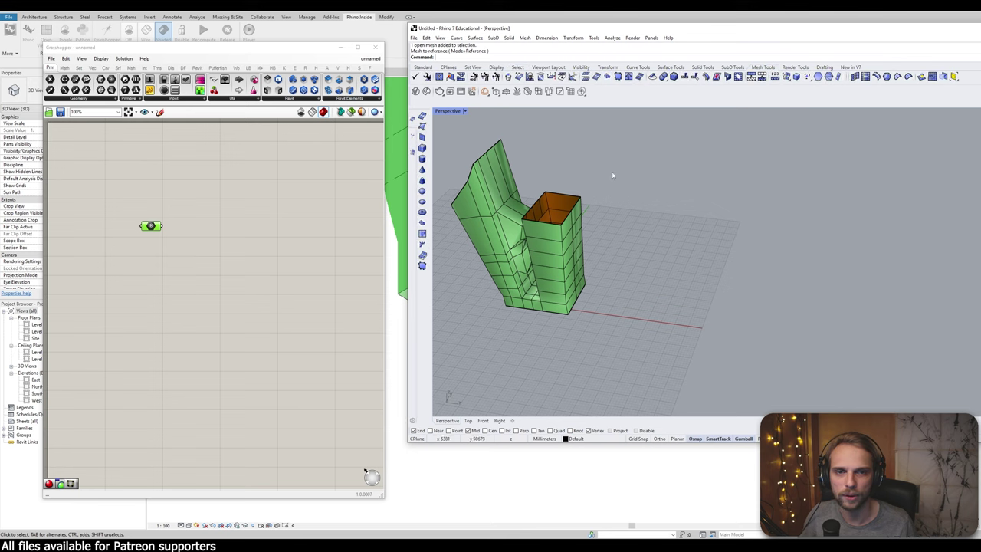
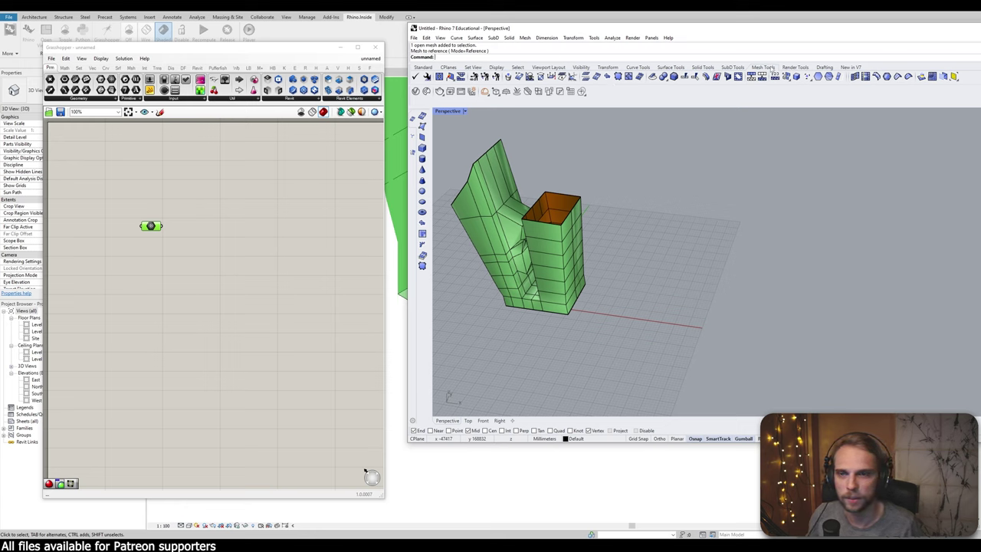
{"action": "left_click", "coordinate": [422, 148]}
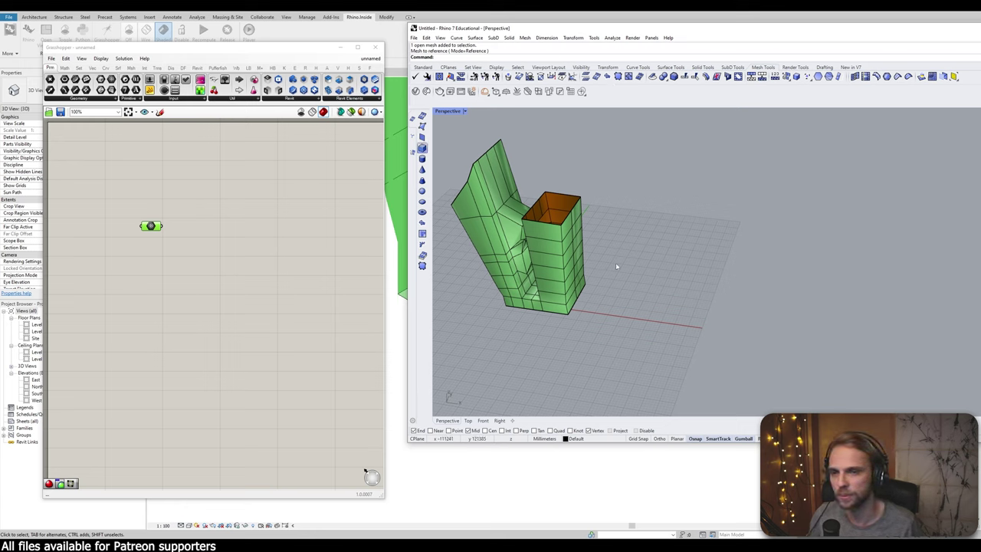
{"action": "left_click", "coordinate": [612, 314]}
{"action": "type", "text": "1"}
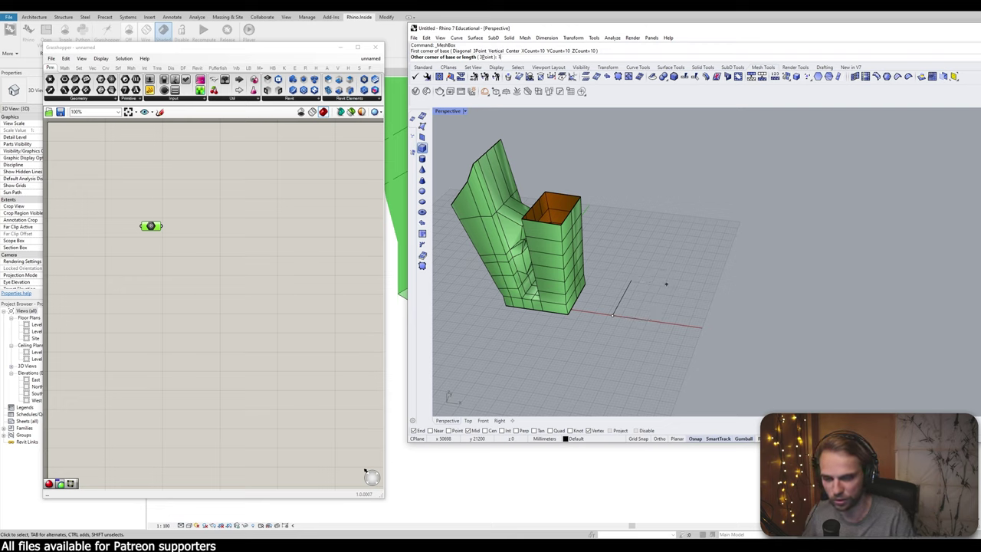
{"action": "type", "text": "0"}
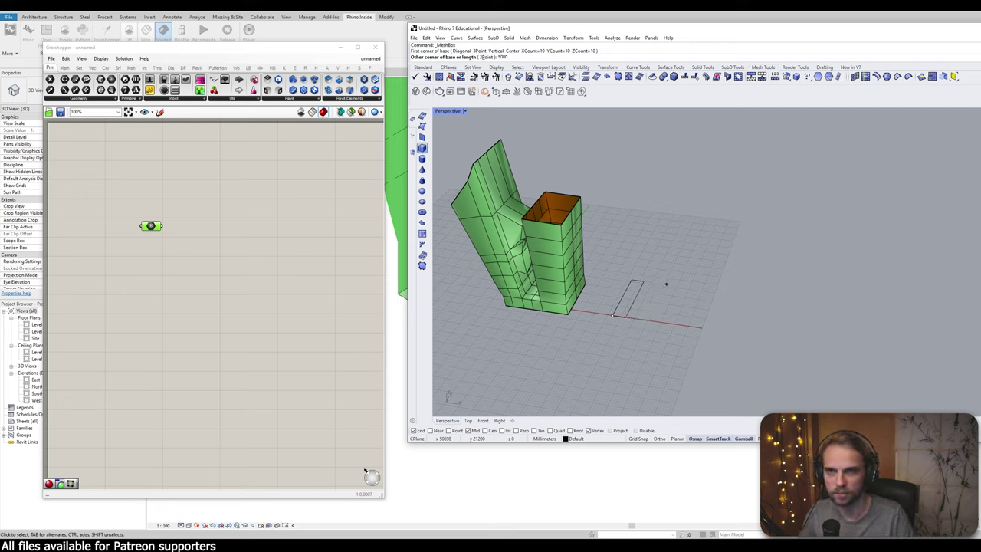
{"action": "type", "text": "00"}
{"action": "key", "text": "Return"}
{"action": "key", "text": "Return"}
{"action": "key", "text": "Return"}
Delete a single face near the upper corner of the mesh box's front side
{"action": "scroll", "coordinate": [666, 283], "scroll_direction": "up", "scroll_amount": 5}
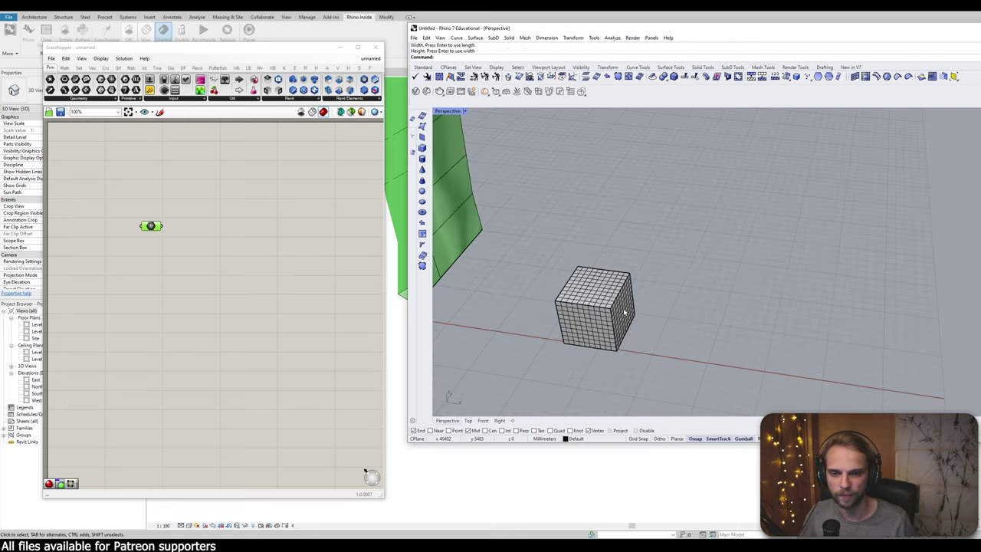
{"action": "scroll", "coordinate": [624, 312], "scroll_direction": "up", "scroll_amount": 5}
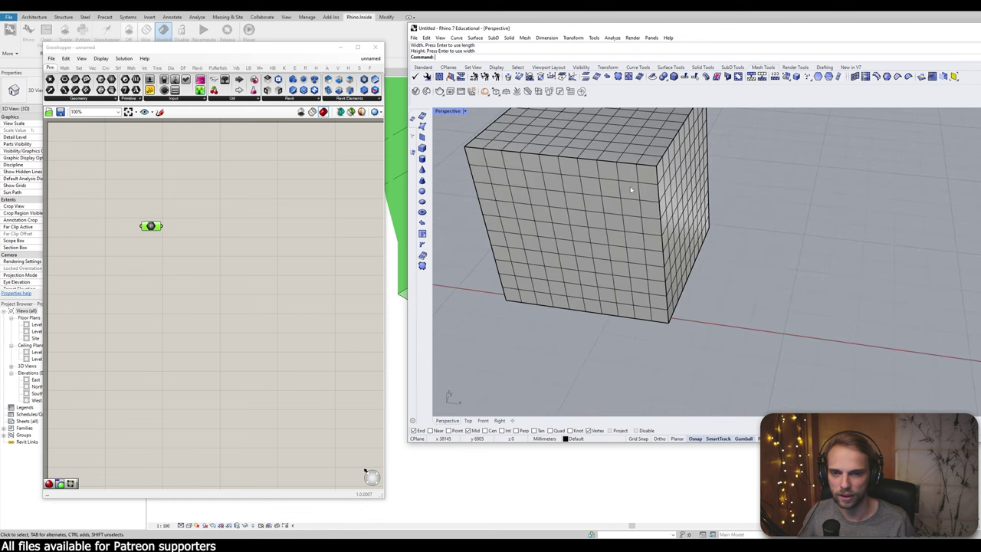
{"action": "left_click", "coordinate": [631, 190], "text": "ctrl+shift"}
{"action": "key", "text": "Delete"}
{"action": "scroll", "coordinate": [632, 191], "scroll_direction": "down", "scroll_amount": 8}
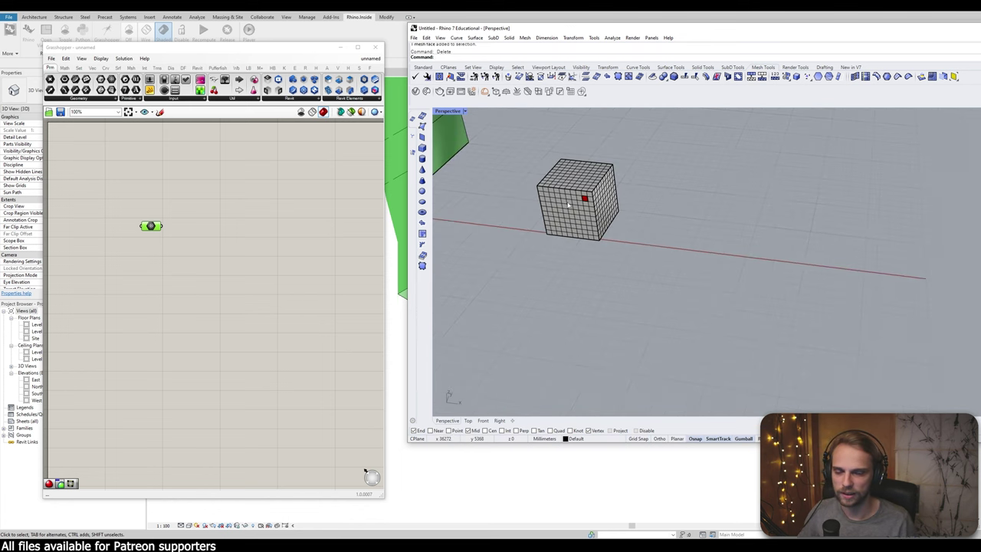
{"action": "scroll", "coordinate": [660, 287], "scroll_direction": "down", "scroll_amount": 3}
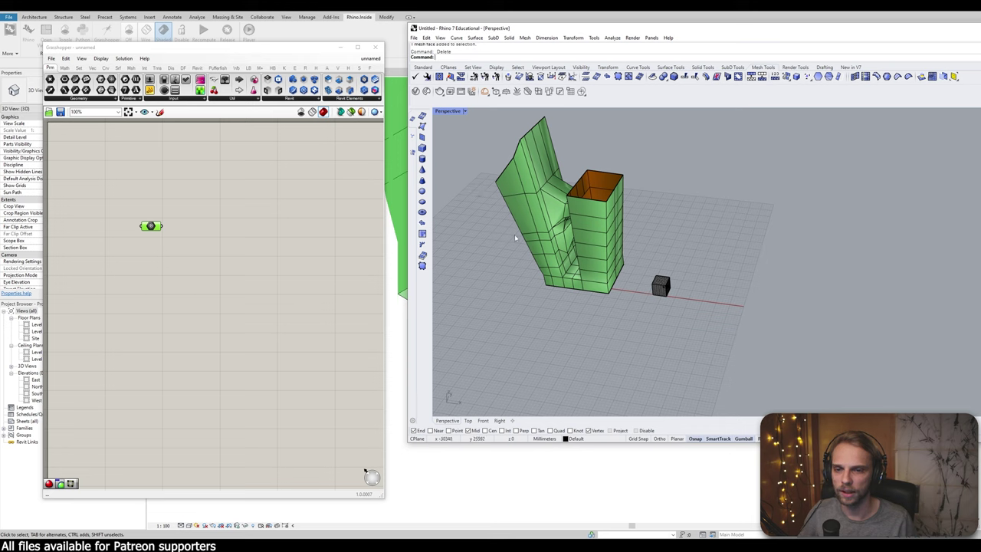
Delete the whole mesh box beside the tower
{"action": "scroll", "coordinate": [683, 282], "scroll_direction": "up", "scroll_amount": 6}
{"action": "scroll", "coordinate": [613, 260], "scroll_direction": "down", "scroll_amount": 3}
{"action": "left_click", "coordinate": [586, 244]}
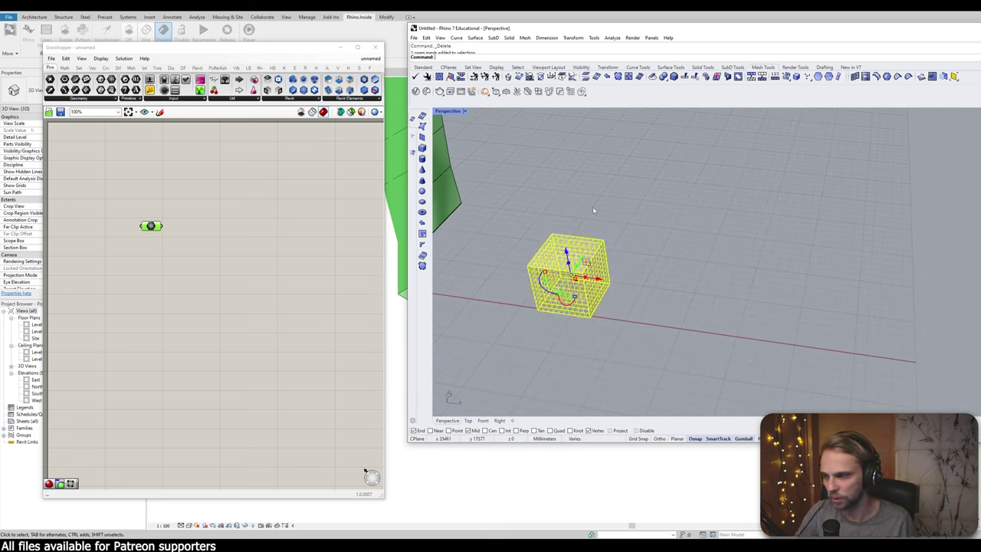
{"action": "scroll", "coordinate": [498, 196], "scroll_direction": "up", "scroll_amount": 3}
{"action": "key", "text": "Delete"}
{"action": "scroll", "coordinate": [558, 219], "scroll_direction": "down", "scroll_amount": 4}
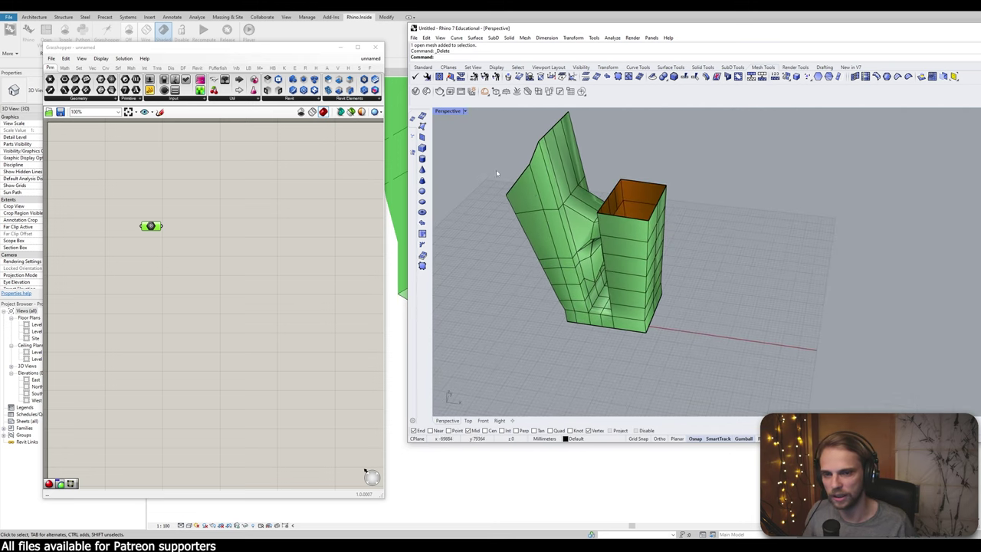
Add a Weaverbird Catmull-Clark Subdivision component and connect the Mesh parameter to its M input
{"action": "right_click_drag", "start_coordinate": [648, 217], "coordinate": [630, 182]}
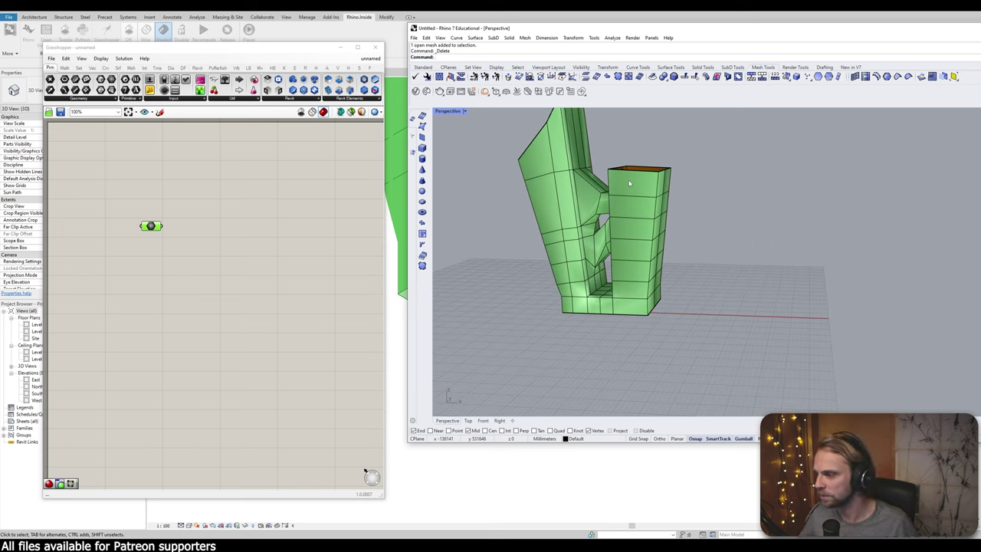
{"action": "right_click_drag", "start_coordinate": [613, 207], "coordinate": [609, 234]}
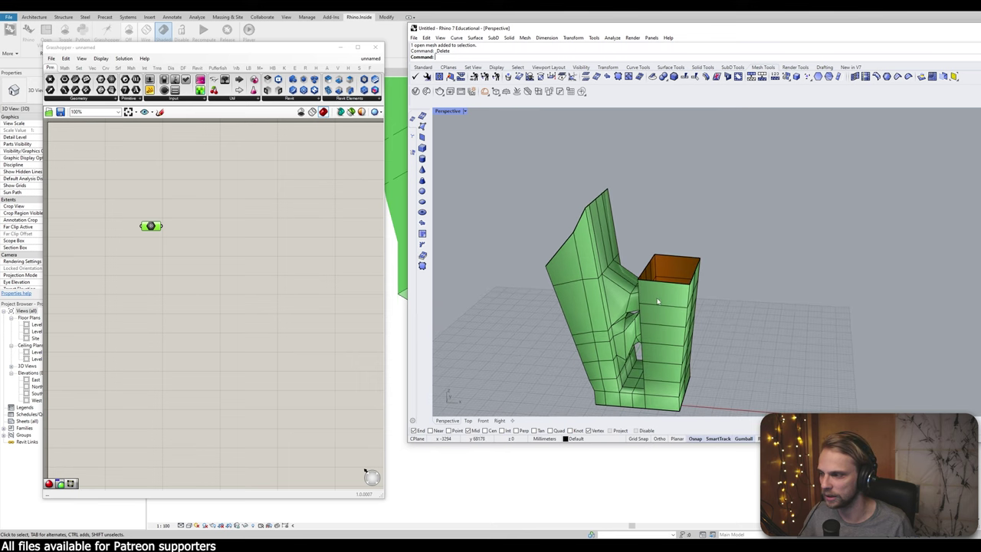
{"action": "right_click_drag", "start_coordinate": [244, 194], "coordinate": [254, 161]}
{"action": "left_click", "coordinate": [255, 208]}
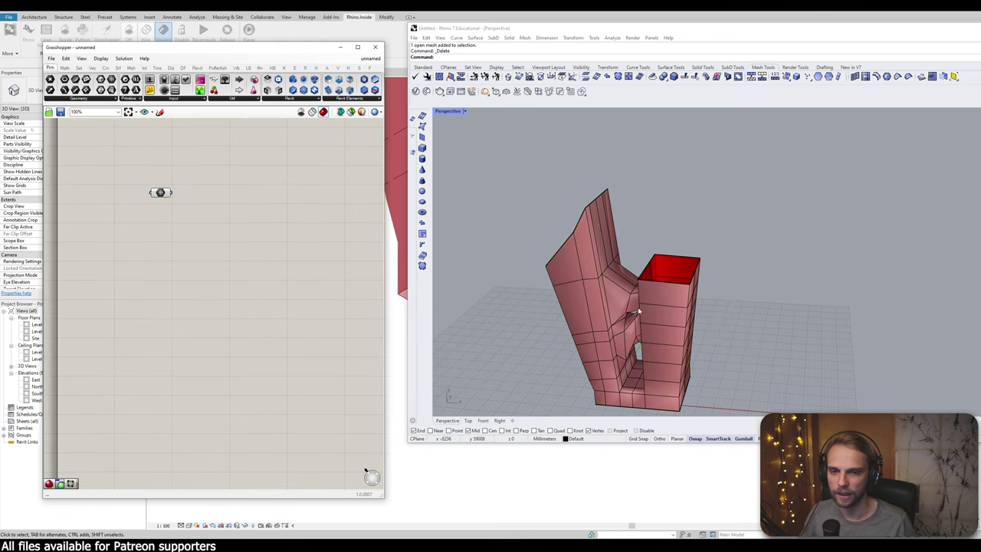
{"action": "right_click_drag", "start_coordinate": [212, 196], "coordinate": [205, 215]}
{"action": "double_click", "coordinate": [205, 214]}
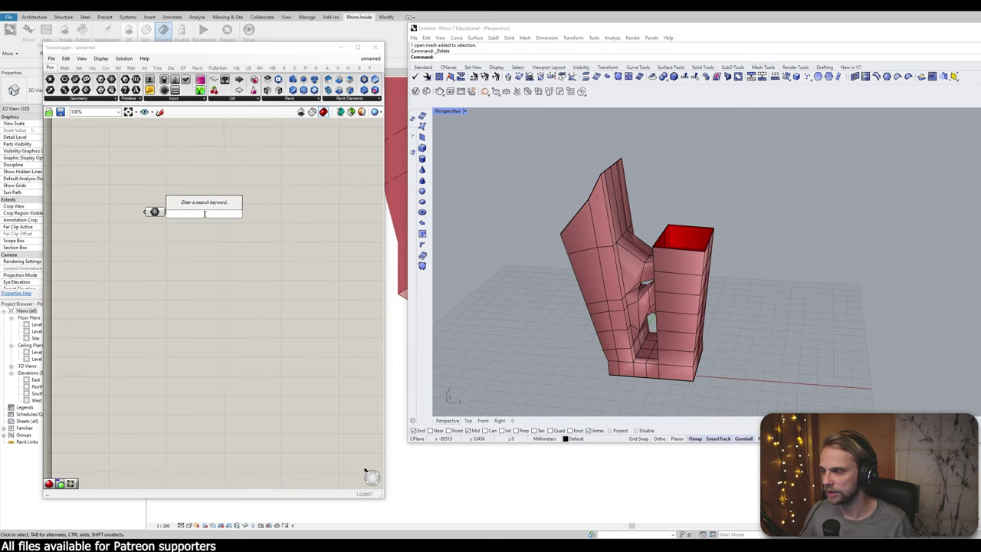
{"action": "type", "text": "catmu"}
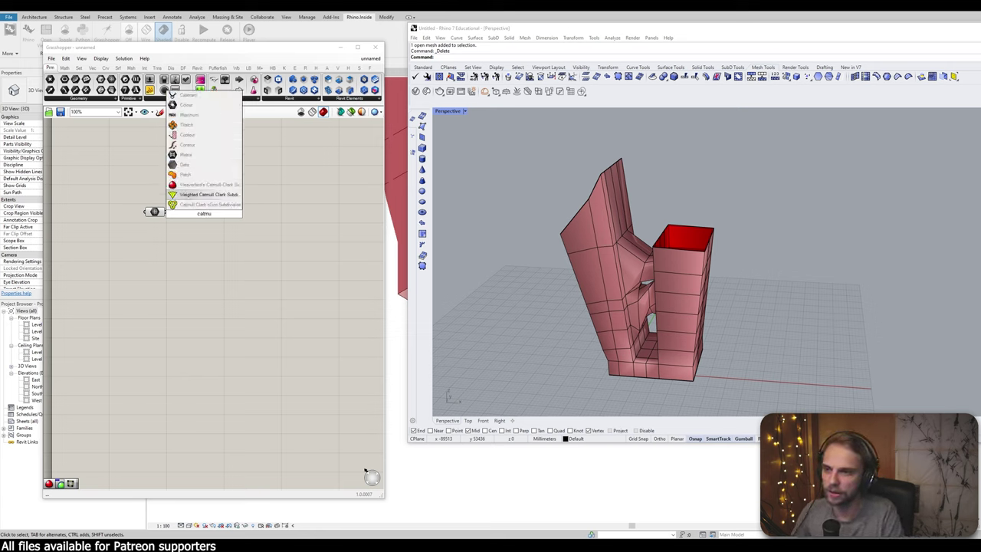
{"action": "key", "text": "Return"}
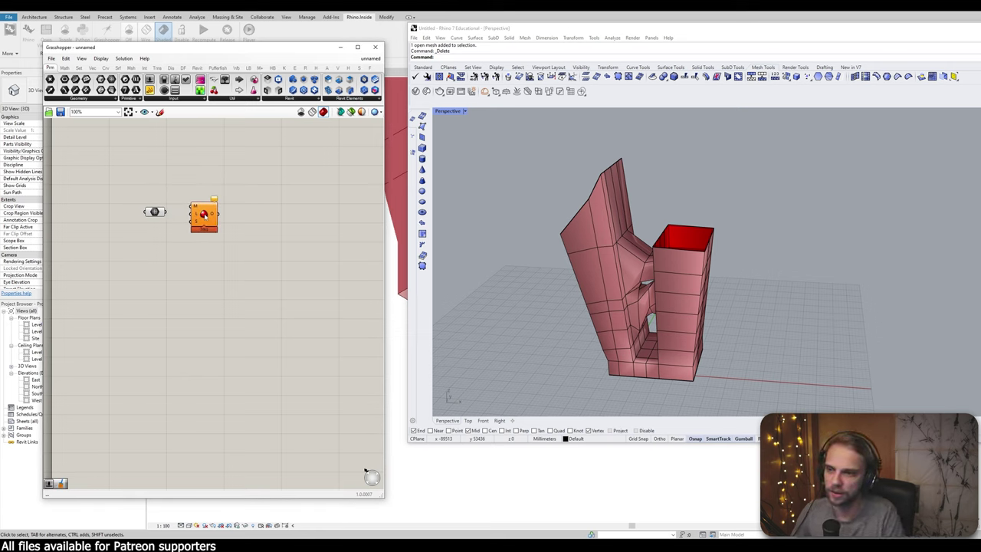
{"action": "scroll", "coordinate": [178, 215], "scroll_direction": "up", "scroll_amount": 3}
{"action": "left_click_drag", "start_coordinate": [156, 210], "coordinate": [204, 237]}
Turn off the Mesh parameter's preview and hide the original tower mesh in Rhino
{"action": "left_click", "coordinate": [140, 234]}
{"action": "left_click", "coordinate": [138, 210]}
{"action": "scroll", "coordinate": [97, 189], "scroll_direction": "up", "scroll_amount": 1}
{"action": "middle_click", "coordinate": [99, 191]}
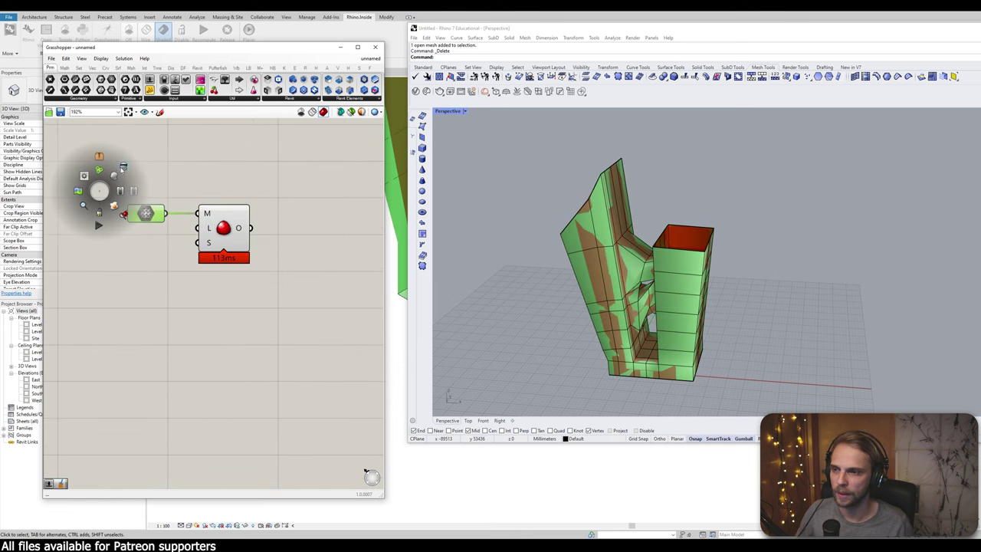
{"action": "left_click", "coordinate": [122, 166]}
{"action": "left_click", "coordinate": [610, 264]}
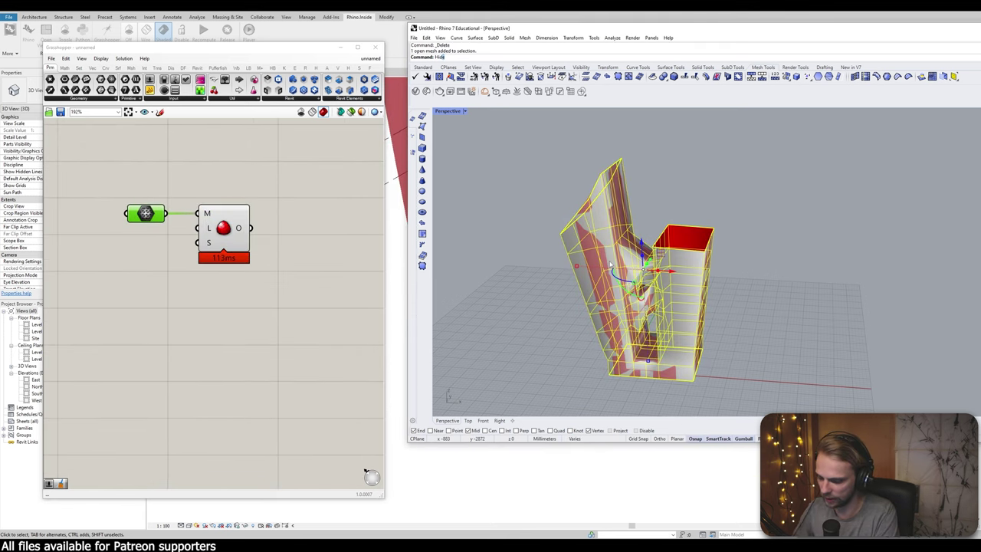
{"action": "key", "text": "Return"}
{"action": "scroll", "coordinate": [613, 266], "scroll_direction": "up", "scroll_amount": 5}
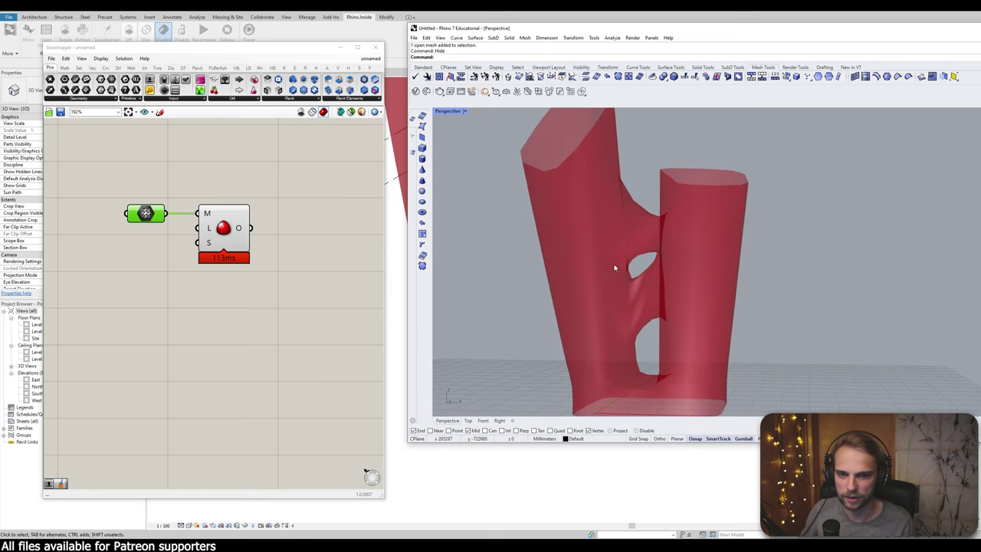
Add a Diagonalize component after the Catmull-Clark subdivision and feed the subdivided output mesh into it
{"action": "scroll", "coordinate": [615, 268], "scroll_direction": "down", "scroll_amount": 5}
{"action": "right_click_drag", "start_coordinate": [290, 279], "coordinate": [233, 284]}
{"action": "double_click", "coordinate": [233, 282]}
{"action": "type", "text": "diagon"}
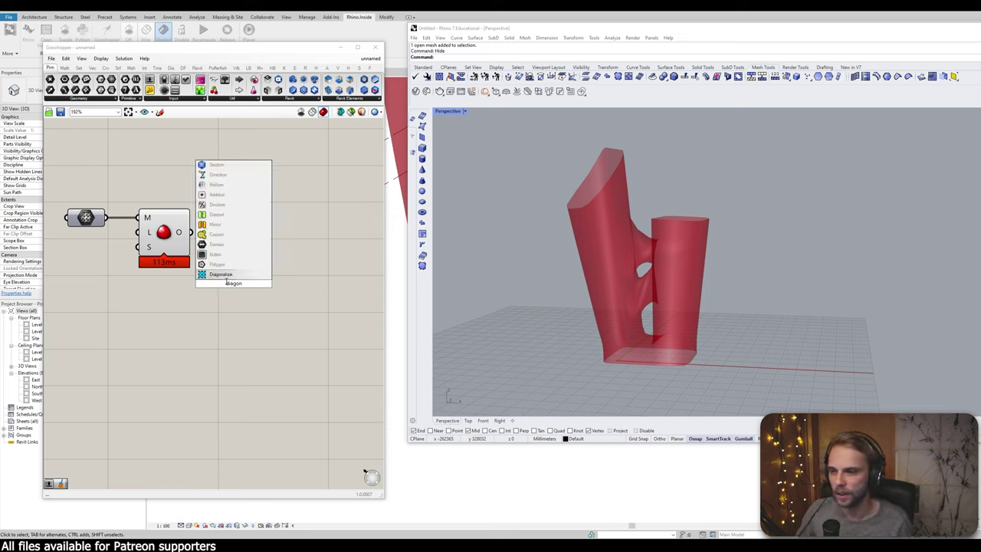
{"action": "key", "text": "Return"}
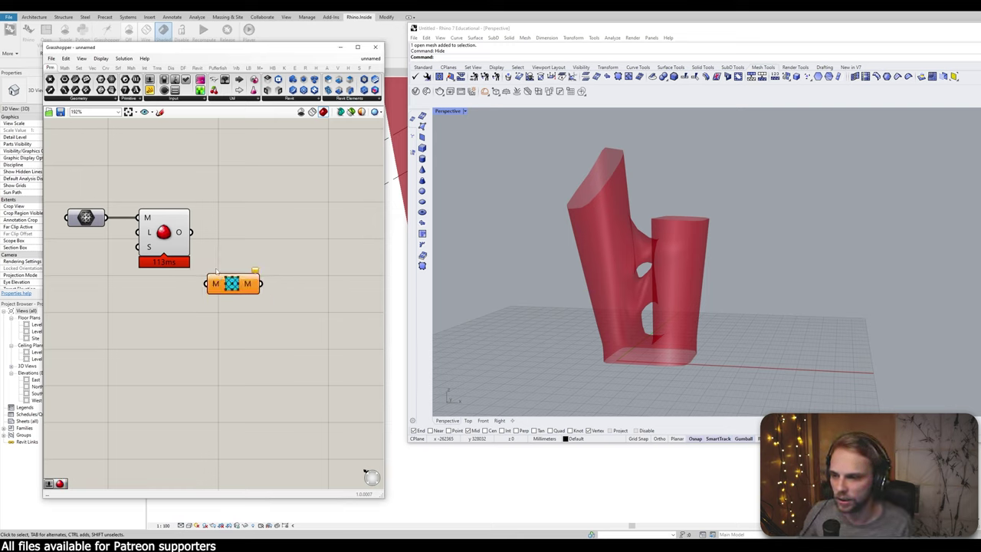
{"action": "left_click_drag", "start_coordinate": [189, 231], "coordinate": [240, 232]}
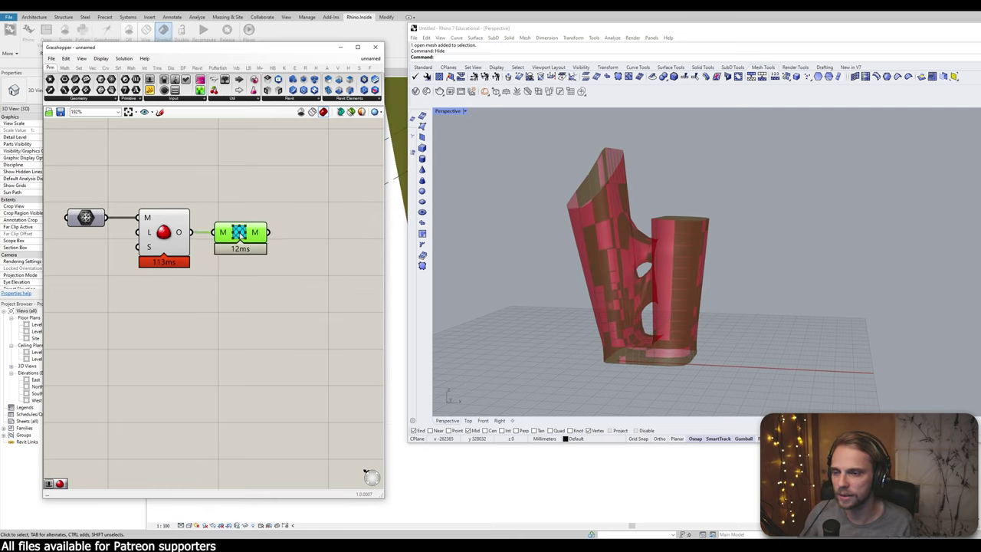
Turn off the Catmull-Clark component's preview and move the Rhino window aside to uncover the Revit 3D view
{"action": "left_click", "coordinate": [163, 239]}
{"action": "middle_click", "coordinate": [161, 231]}
{"action": "left_click", "coordinate": [180, 218]}
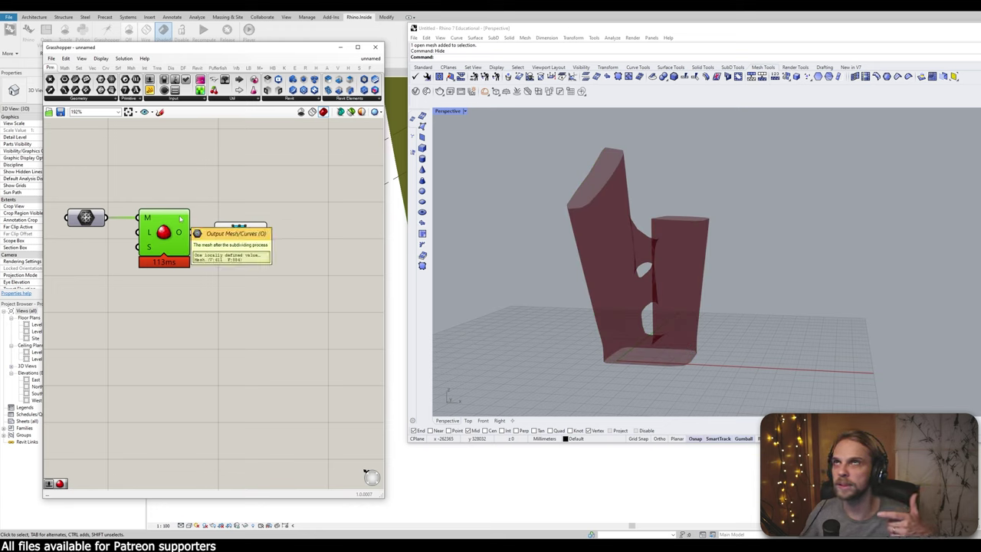
{"action": "left_click", "coordinate": [253, 206]}
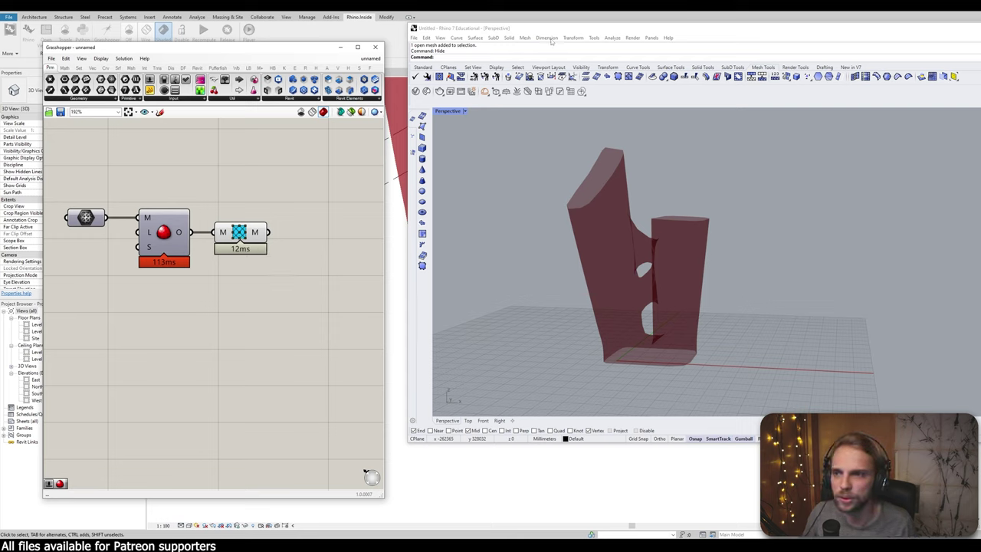
{"action": "left_click_drag", "start_coordinate": [538, 33], "coordinate": [580, 207]}
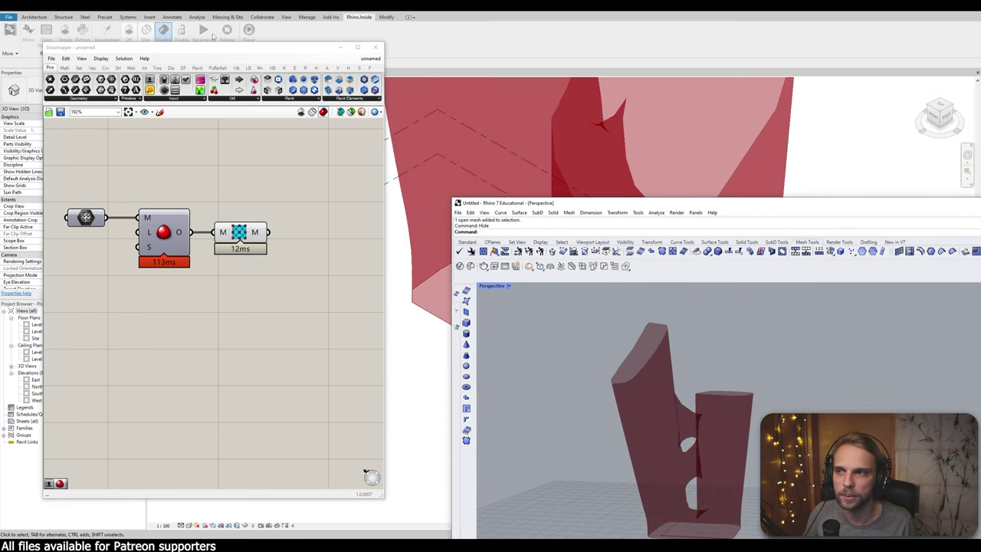
Turn on Grasshopper's mesh edge preview and move the Rhino window up to show the whole tower viewport
{"action": "left_click", "coordinate": [100, 58]}
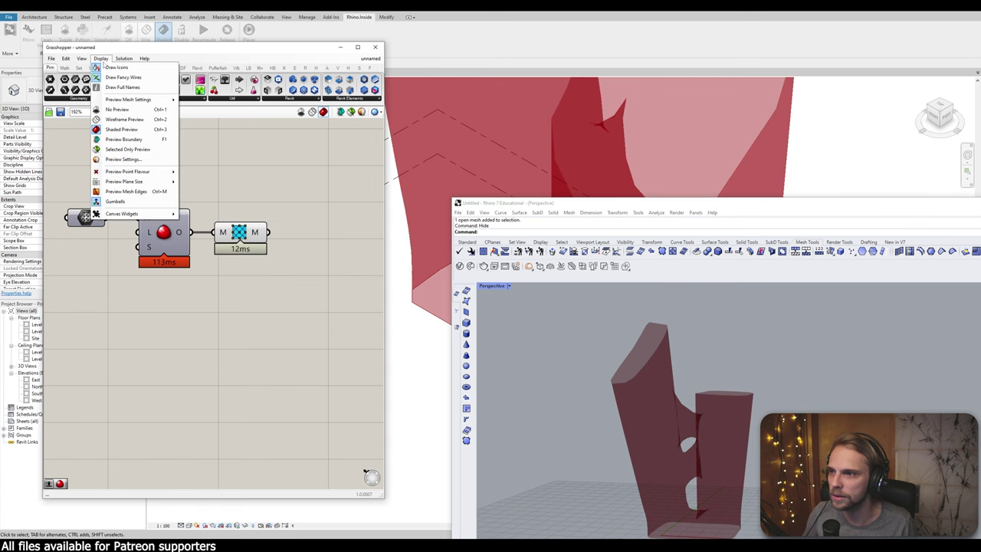
{"action": "left_click", "coordinate": [129, 191]}
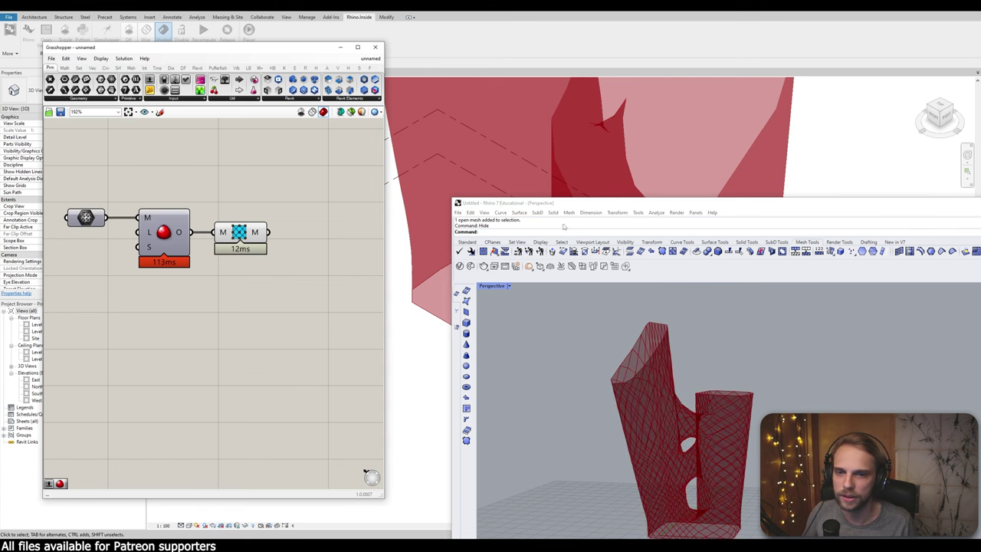
{"action": "double_click", "coordinate": [575, 203]}
Examine the diagonal edge pattern of the previewed tower mesh from several sides in the Rhino perspective view
{"action": "scroll", "coordinate": [540, 241], "scroll_direction": "up", "scroll_amount": 5}
{"action": "scroll", "coordinate": [540, 241], "scroll_direction": "down", "scroll_amount": 5}
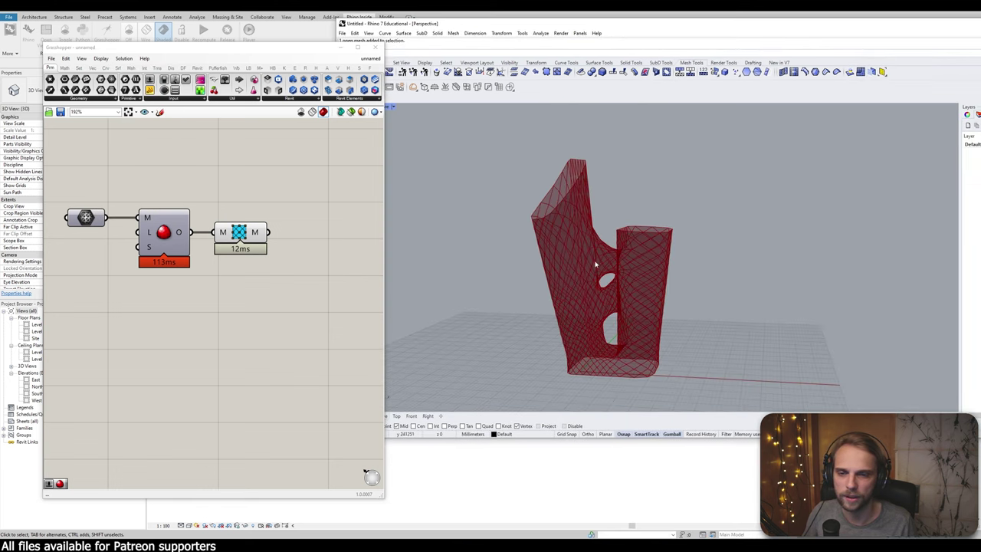
{"action": "middle_click", "coordinate": [655, 292]}
{"action": "right_click_drag", "start_coordinate": [589, 335], "coordinate": [545, 331]}
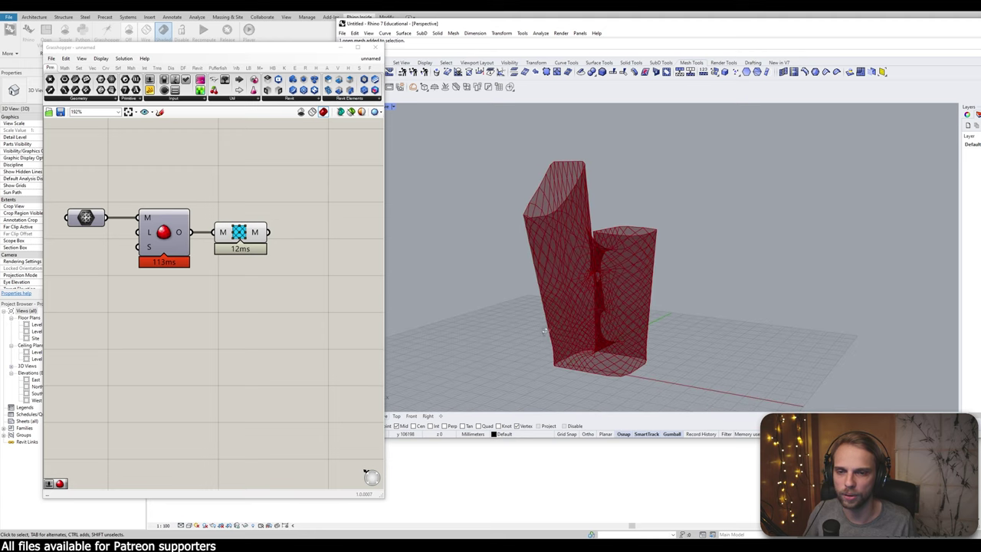
{"action": "scroll", "coordinate": [579, 271], "scroll_direction": "up", "scroll_amount": 4}
{"action": "right_click_drag", "start_coordinate": [580, 271], "coordinate": [586, 170]}
{"action": "scroll", "coordinate": [611, 242], "scroll_direction": "down", "scroll_amount": 3}
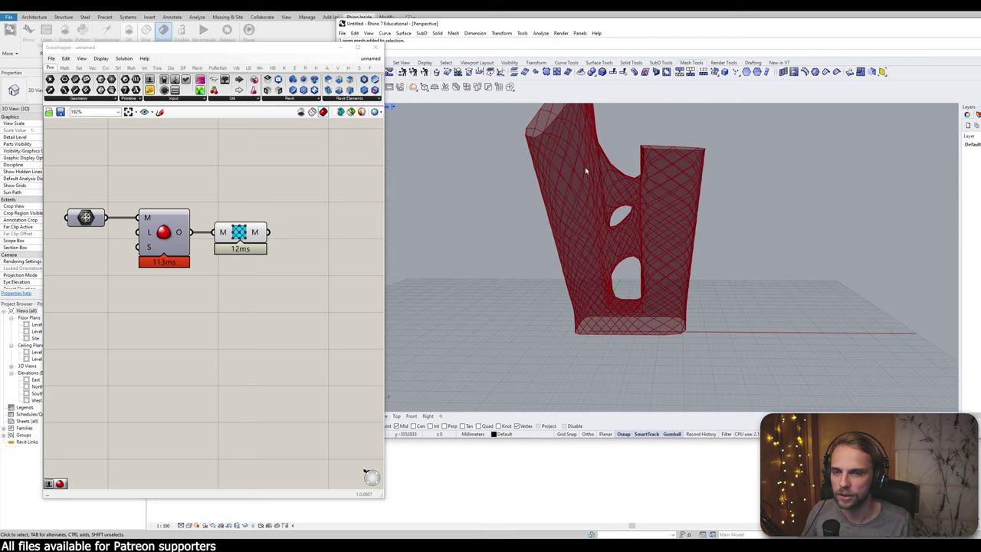
{"action": "scroll", "coordinate": [596, 258], "scroll_direction": "up", "scroll_amount": 4}
{"action": "scroll", "coordinate": [563, 176], "scroll_direction": "down", "scroll_amount": 4}
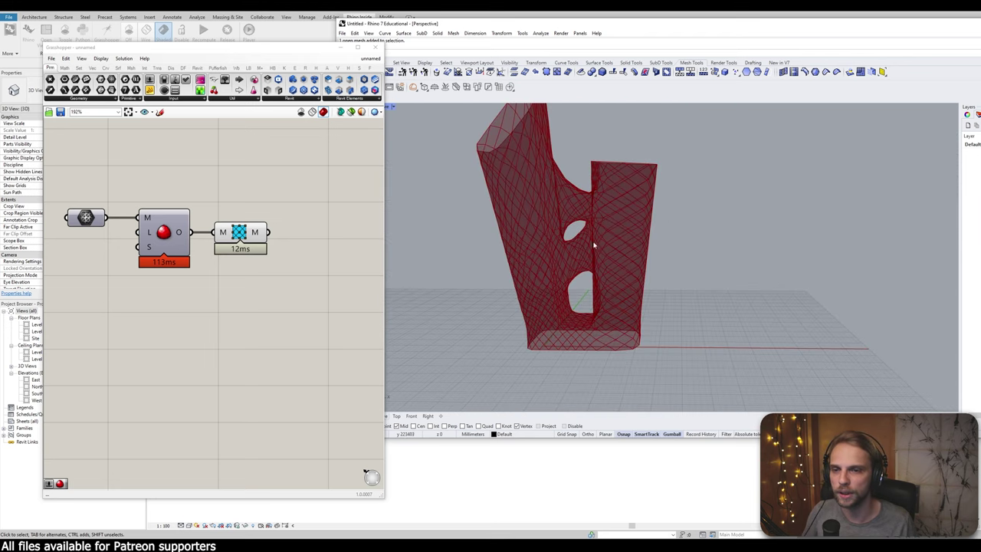
{"action": "right_click_drag", "start_coordinate": [594, 245], "coordinate": [663, 254], "text": "shift"}
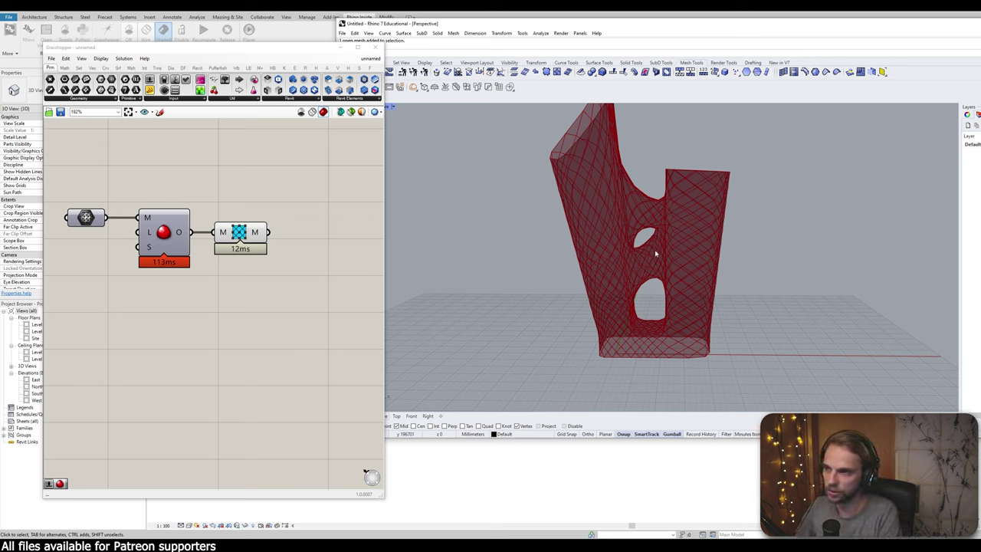
Show the hidden original tower mesh again in Rhino with ShowSelected
{"action": "type", "text": "ToSubD"}
{"action": "key", "text": "Return"}
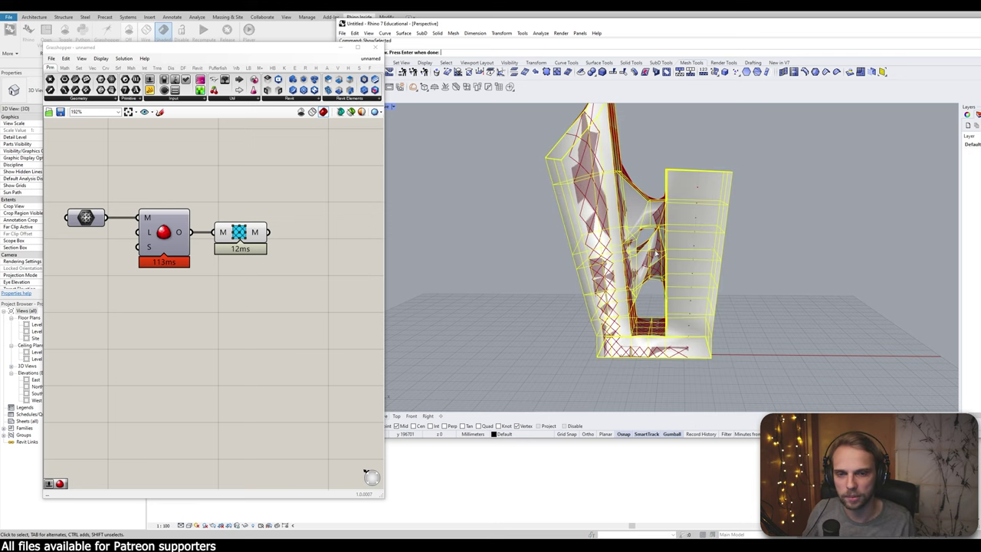
{"action": "key", "text": "Return"}
{"action": "right_click_drag", "start_coordinate": [655, 253], "coordinate": [571, 198]}
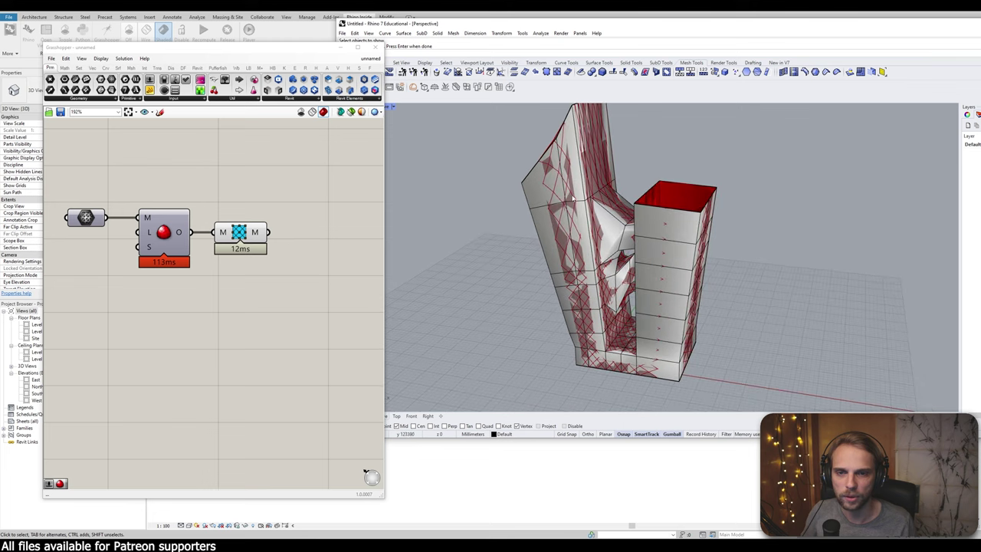
Delete the front and outer side faces of the original mesh's leaning tower
{"action": "left_click", "coordinate": [544, 188], "text": "ctrl+shift"}
{"action": "left_click", "coordinate": [567, 145], "text": "ctrl+shift"}
{"action": "left_click", "coordinate": [576, 230], "text": "ctrl+shift"}
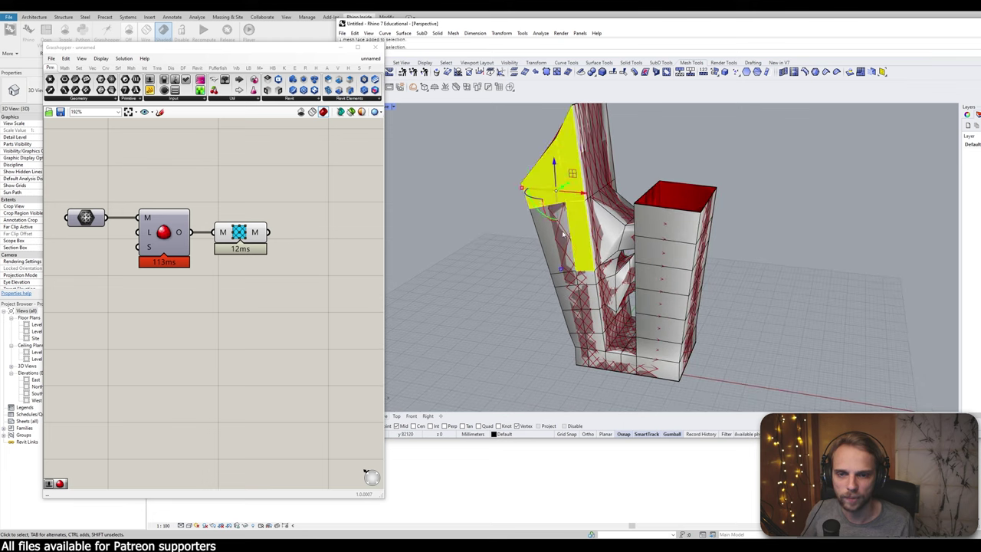
{"action": "left_click", "coordinate": [560, 256], "text": "ctrl+shift"}
{"action": "right_click_drag", "start_coordinate": [540, 285], "coordinate": [569, 329]}
{"action": "left_click_drag", "start_coordinate": [557, 271], "coordinate": [552, 244], "text": "ctrl+shift"}
{"action": "key", "text": "Escape"}
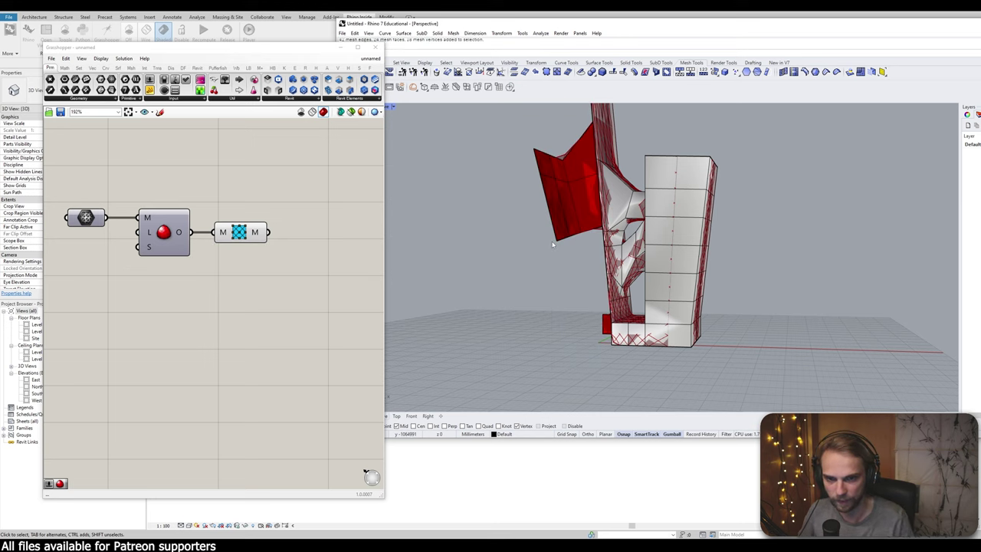
Delete the remaining upper faces that project on the outer side of the leaning tower
{"action": "right_click_drag", "start_coordinate": [552, 245], "coordinate": [590, 263]}
{"action": "left_click_drag", "start_coordinate": [601, 268], "coordinate": [542, 141], "text": "ctrl+shift"}
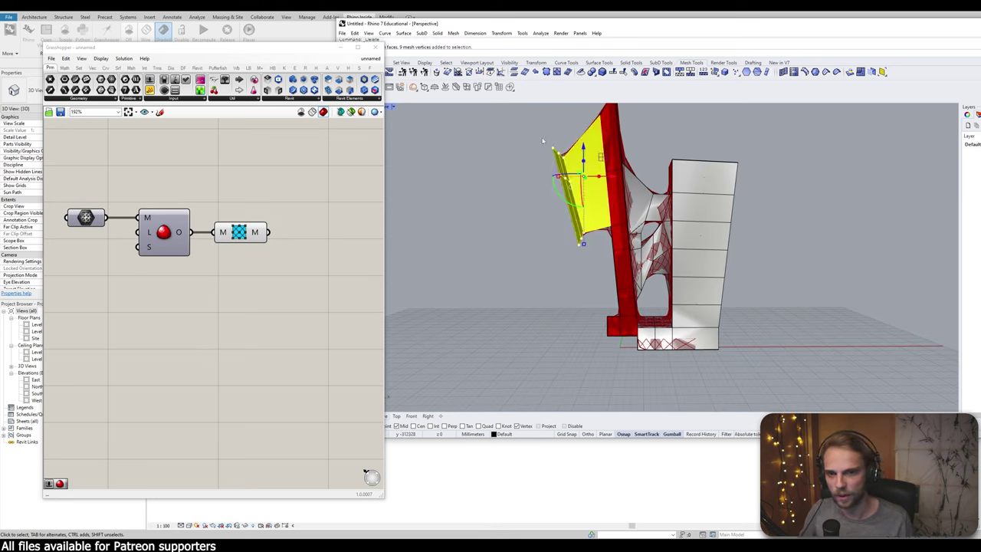
{"action": "key", "text": "Delete"}
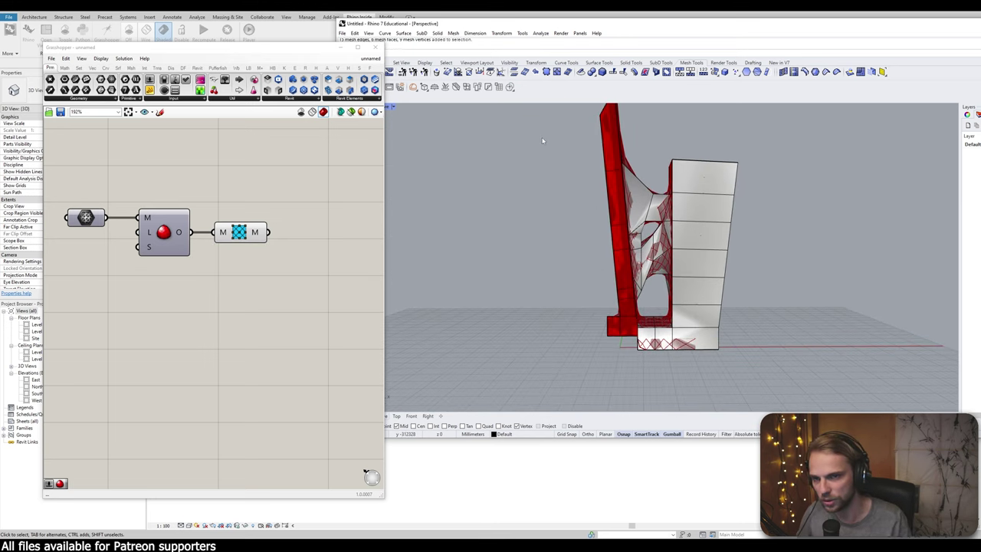
Delete the strip of far-side faces running from the base corner up to the top of the leaning tower
{"action": "left_click", "coordinate": [617, 329], "text": "ctrl+shift"}
{"action": "left_click", "coordinate": [631, 335], "text": "ctrl+shift"}
{"action": "scroll", "coordinate": [628, 307], "scroll_direction": "up", "scroll_amount": 2}
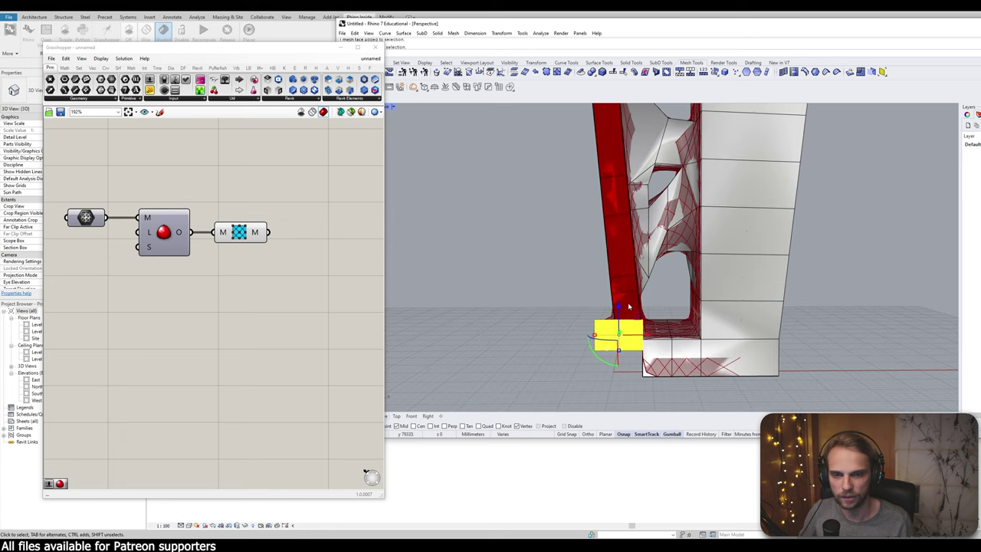
{"action": "left_click", "coordinate": [627, 300], "text": "ctrl+shift"}
{"action": "left_click", "coordinate": [616, 252], "text": "ctrl+shift"}
{"action": "left_click", "coordinate": [615, 195], "text": "ctrl+shift"}
{"action": "left_click", "coordinate": [611, 142], "text": "ctrl+shift"}
{"action": "scroll", "coordinate": [611, 221], "scroll_direction": "down", "scroll_amount": 2}
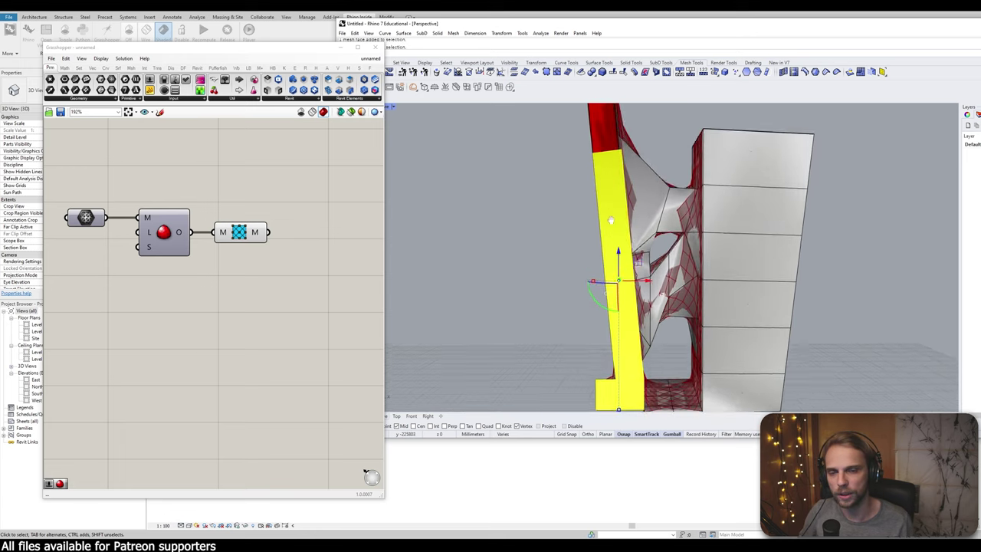
{"action": "right_click_drag", "start_coordinate": [610, 221], "coordinate": [644, 267]}
{"action": "left_click", "coordinate": [595, 201], "text": "ctrl+shift"}
{"action": "key", "text": "Delete"}
{"action": "scroll", "coordinate": [594, 201], "scroll_direction": "down", "scroll_amount": 5}
{"action": "key", "text": "ctrl+z"}
{"action": "key", "text": "Delete"}
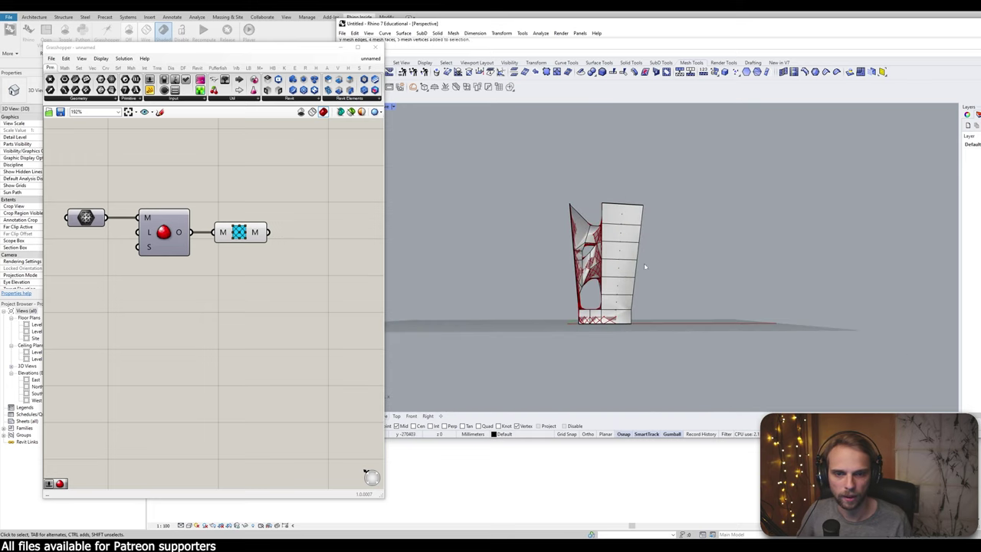
Delete the straight tower's outer faces and the base faces, keeping the two inner walls and the bridges between them
{"action": "left_click_drag", "start_coordinate": [658, 348], "coordinate": [613, 175]}
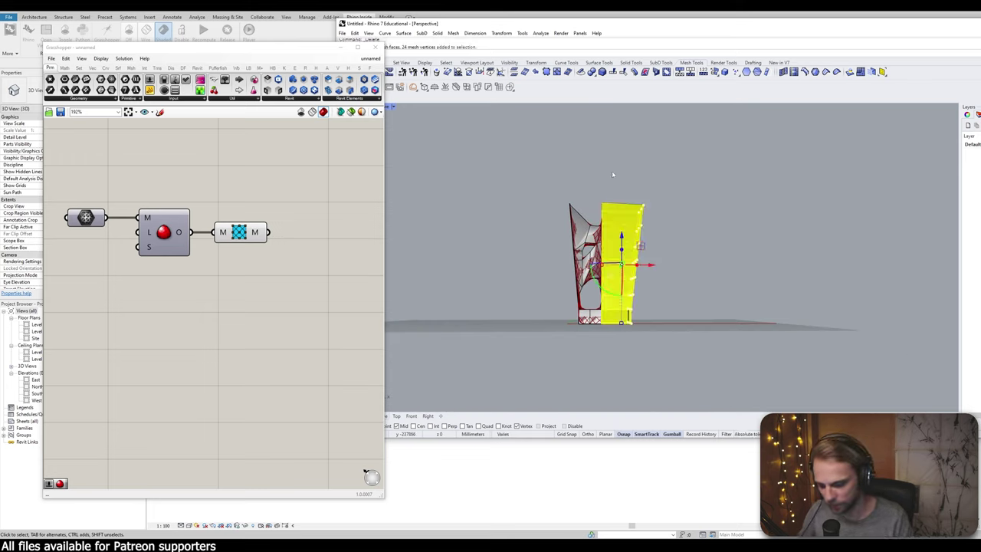
{"action": "key", "text": "Delete"}
{"action": "mouse_move", "coordinate": [537, 311]}
{"action": "left_mouse_down"}
{"action": "mouse_move", "coordinate": [536, 303]}
{"action": "mouse_move", "coordinate": [539, 311]}
{"action": "left_mouse_up"}
{"action": "key", "text": "Delete"}
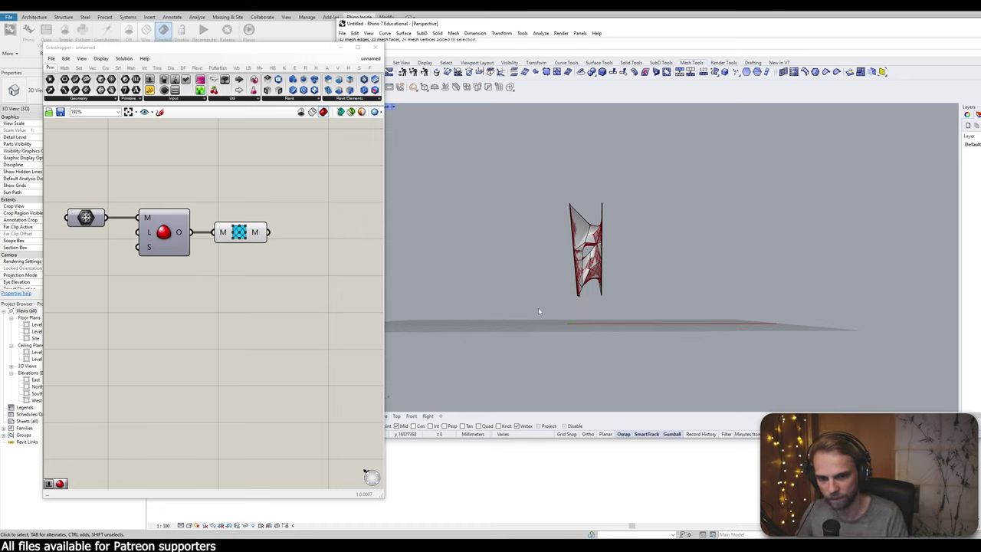
Delete the narrow column of faces along the outer vertical edge of the straight tower's inner wall
{"action": "right_click_drag", "start_coordinate": [546, 305], "coordinate": [711, 179]}
{"action": "scroll", "coordinate": [583, 270], "scroll_direction": "up", "scroll_amount": 5}
{"action": "left_click", "coordinate": [711, 180], "text": "ctrl+shift"}
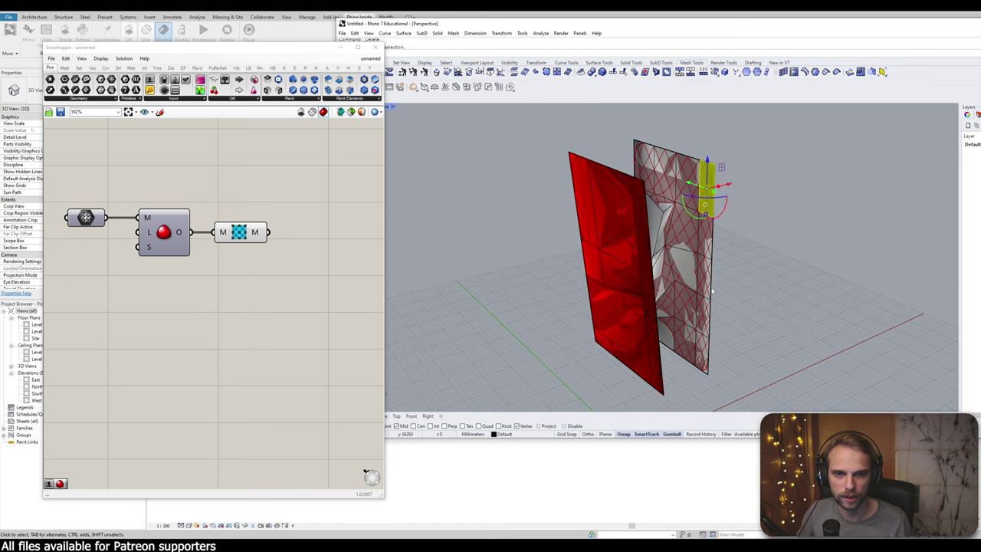
{"action": "left_click", "coordinate": [701, 351], "text": "ctrl+shift"}
{"action": "left_click", "coordinate": [703, 314], "text": "ctrl+shift"}
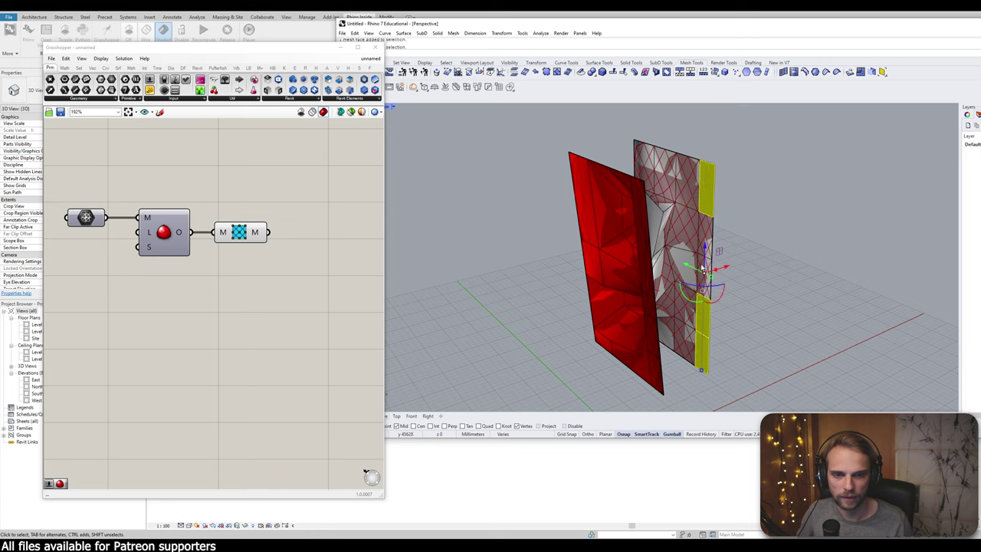
{"action": "left_click", "coordinate": [702, 276], "text": "ctrl+shift"}
{"action": "left_click", "coordinate": [704, 236], "text": "ctrl+shift"}
{"action": "key", "text": "Delete"}
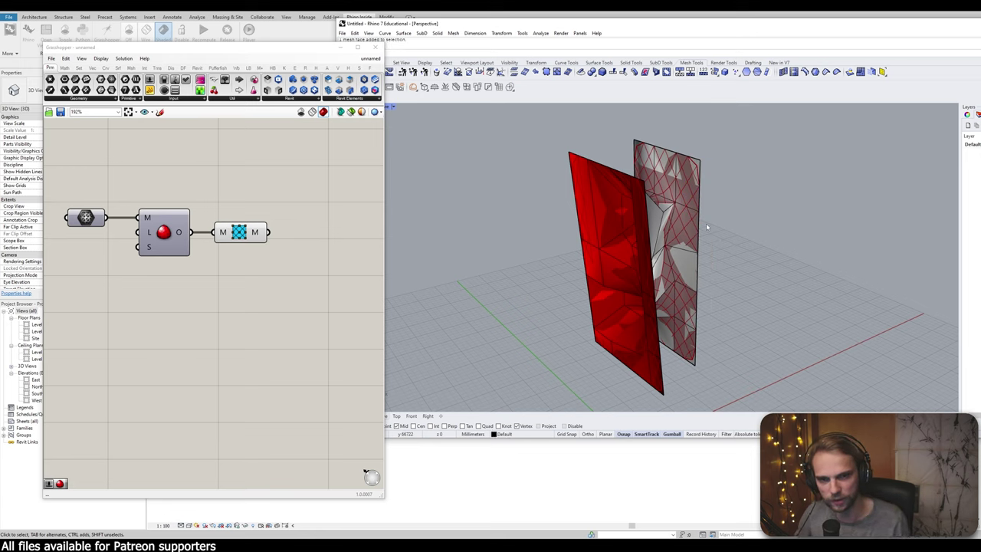
Hide the trimmed original mesh in Rhino so that only the Grasshopper preview is displayed
{"action": "right_click_drag", "start_coordinate": [706, 227], "coordinate": [562, 223]}
{"action": "left_click", "coordinate": [607, 239]}
{"action": "scroll", "coordinate": [623, 235], "scroll_direction": "up", "scroll_amount": 3}
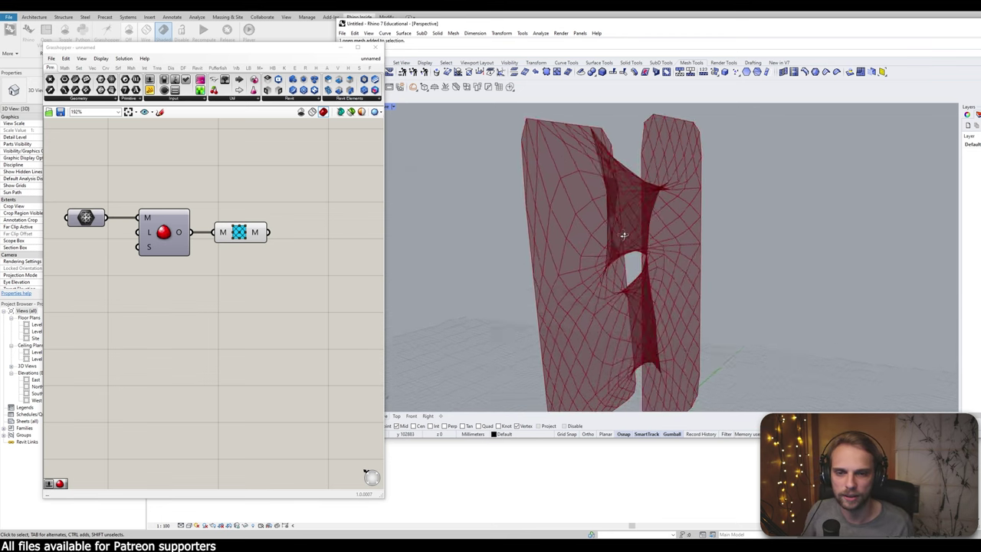
{"action": "right_click_drag", "start_coordinate": [624, 236], "coordinate": [605, 244]}
{"action": "scroll", "coordinate": [633, 239], "scroll_direction": "down", "scroll_amount": 3}
{"action": "left_click", "coordinate": [252, 297]}
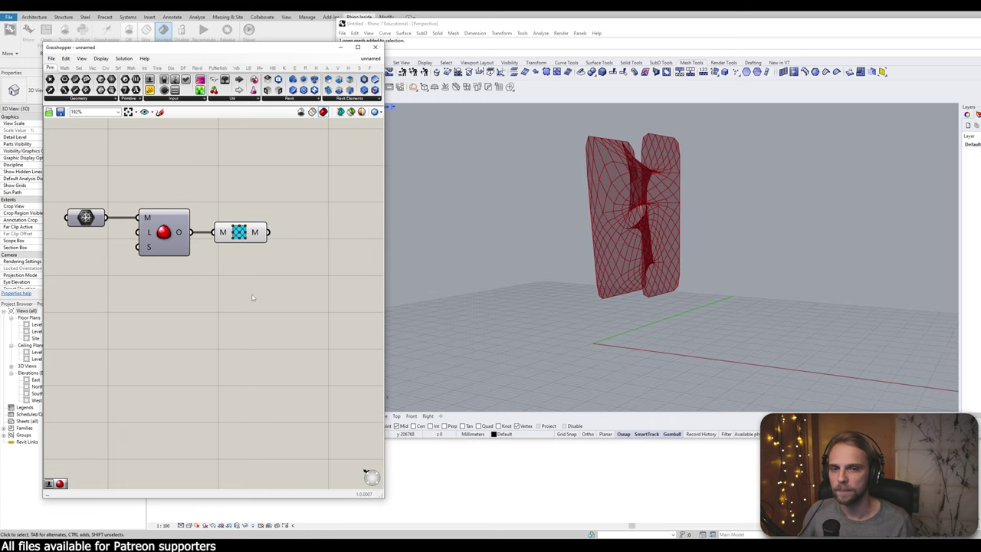
Highlight the Diagonalize output and examine the trimmed mesh preview in the Revit 3D view from the front
{"action": "left_click", "coordinate": [234, 231]}
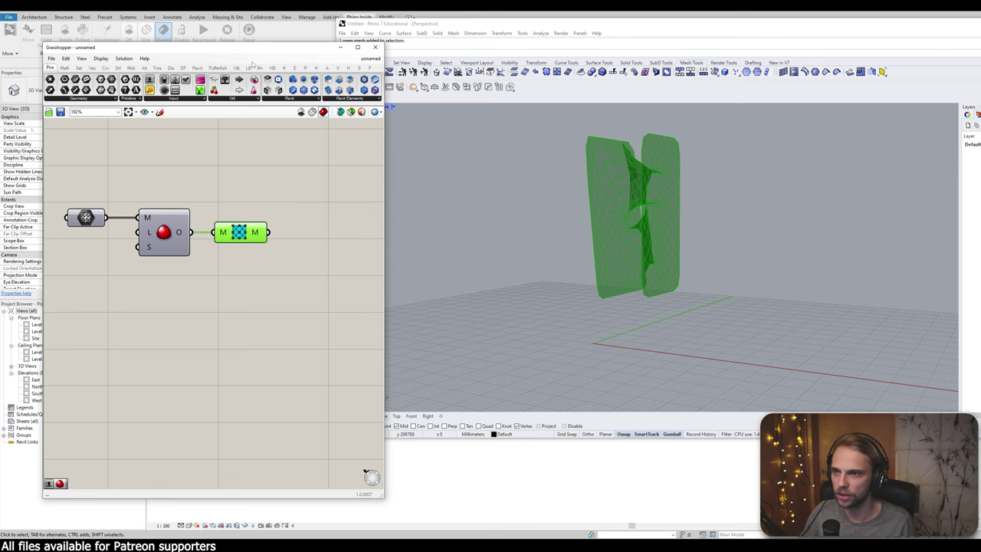
{"action": "left_click_drag", "start_coordinate": [252, 51], "coordinate": [766, 104]}
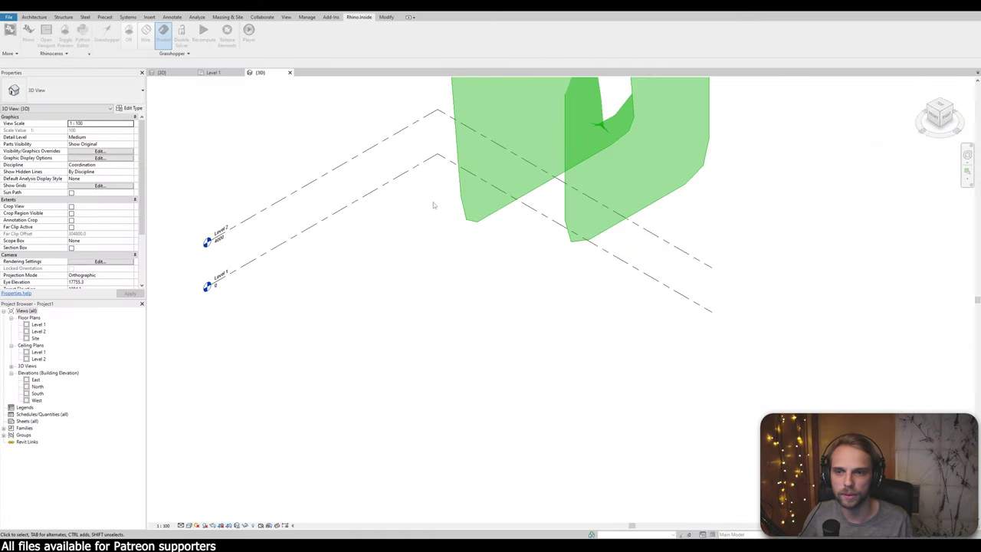
{"action": "middle_click_drag", "start_coordinate": [624, 182], "coordinate": [551, 333]}
{"action": "scroll", "coordinate": [516, 338], "scroll_direction": "up", "scroll_amount": 3}
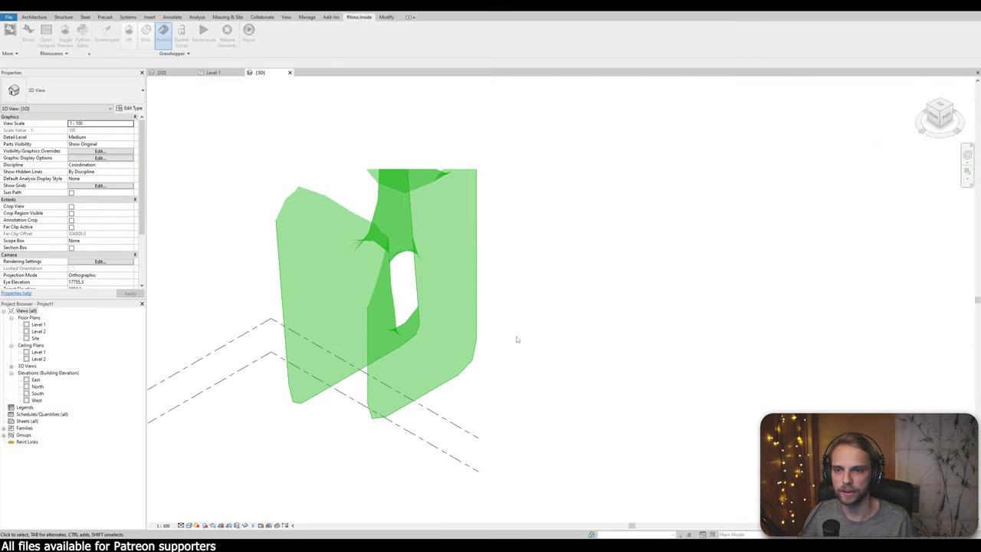
{"action": "middle_click_drag", "start_coordinate": [456, 334], "coordinate": [566, 328], "text": "shift"}
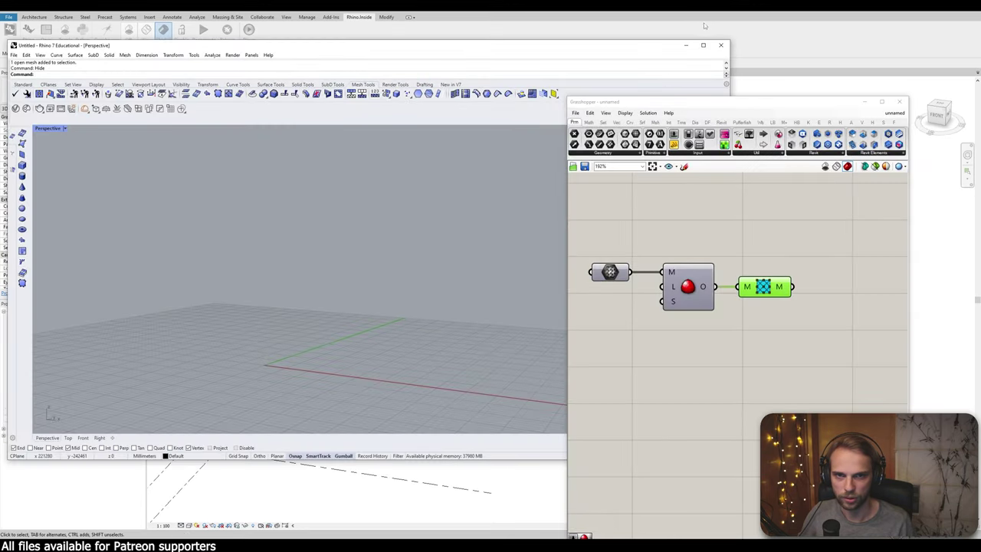
Arrange the Grasshopper and Rhino windows so that the mesh preview in the Revit 3D view is uncovered
{"action": "left_click", "coordinate": [684, 44]}
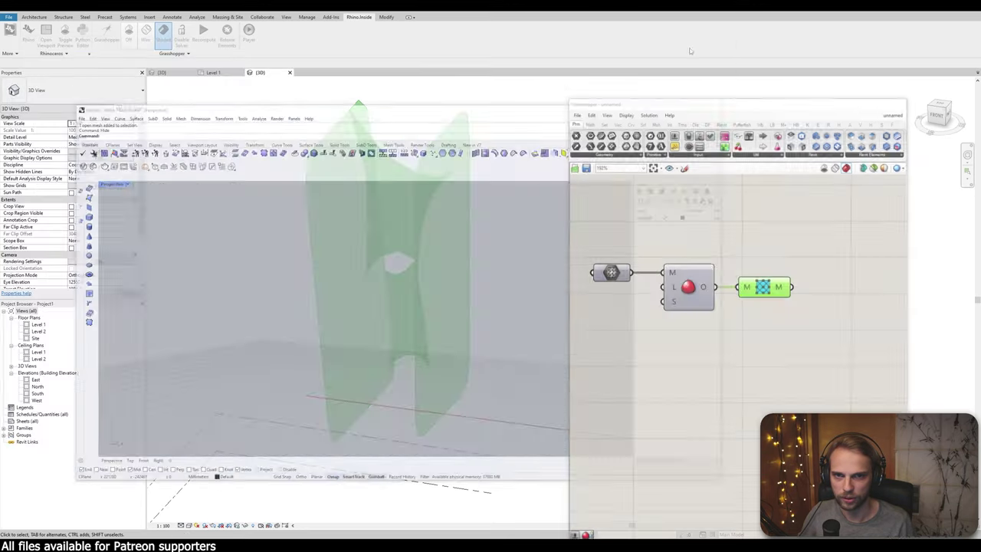
{"action": "left_click", "coordinate": [163, 30]}
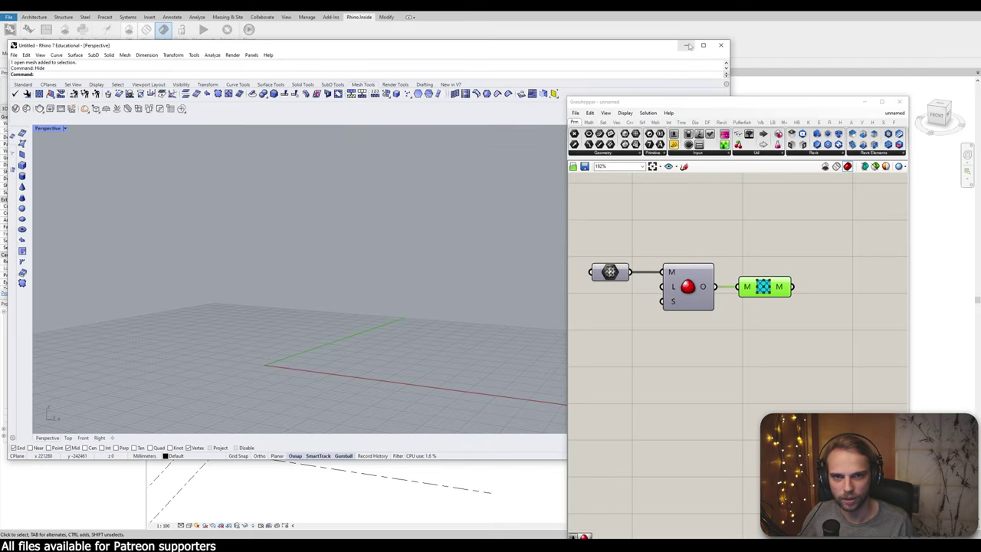
{"action": "left_click_drag", "start_coordinate": [816, 100], "coordinate": [797, 12]}
{"action": "left_click_drag", "start_coordinate": [448, 45], "coordinate": [390, 498]}
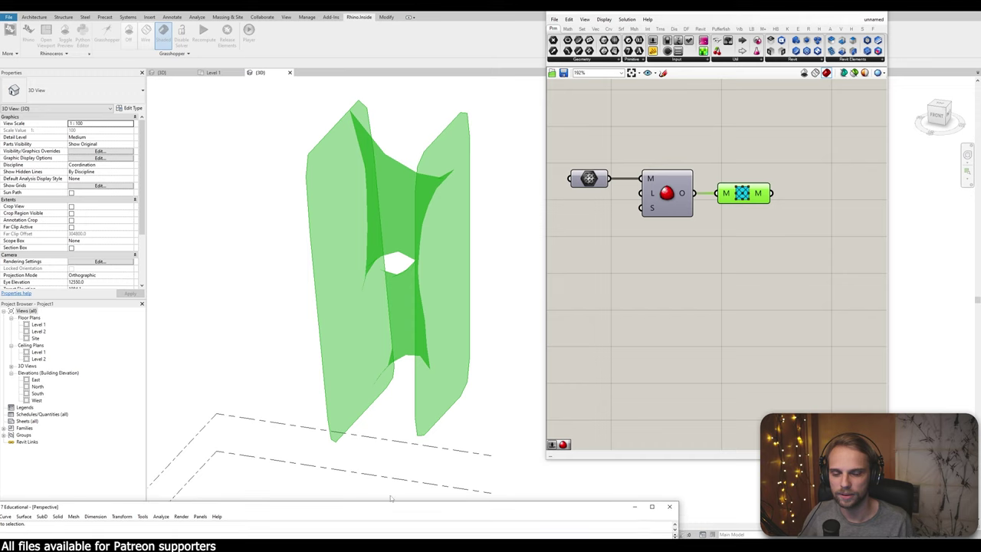
Widen the Grasshopper window beside the Revit preview and shift the Diagonalize component slightly away from the Catmull-Clark component
{"action": "left_click", "coordinate": [684, 268]}
{"action": "scroll", "coordinate": [712, 288], "scroll_direction": "down", "scroll_amount": 2}
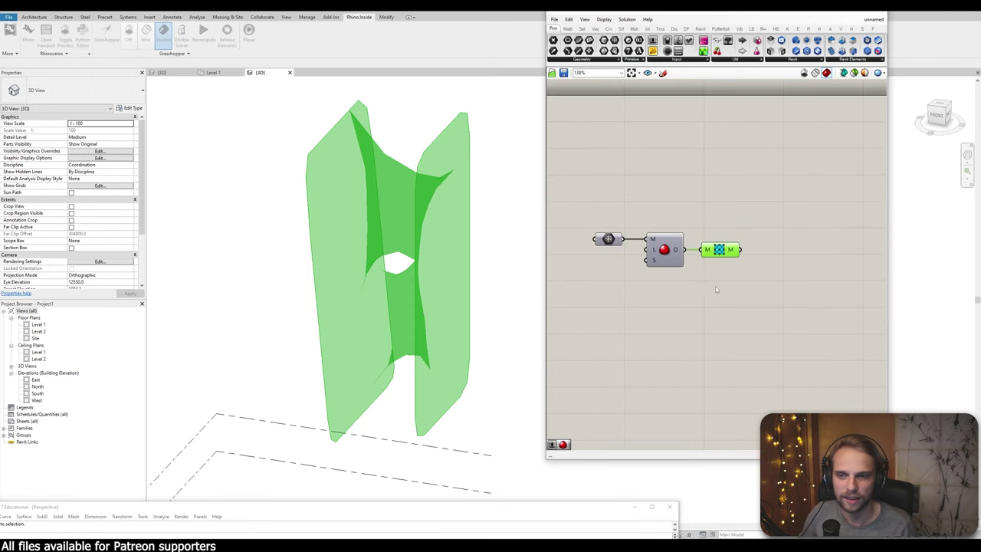
{"action": "right_click_drag", "start_coordinate": [730, 288], "coordinate": [714, 255]}
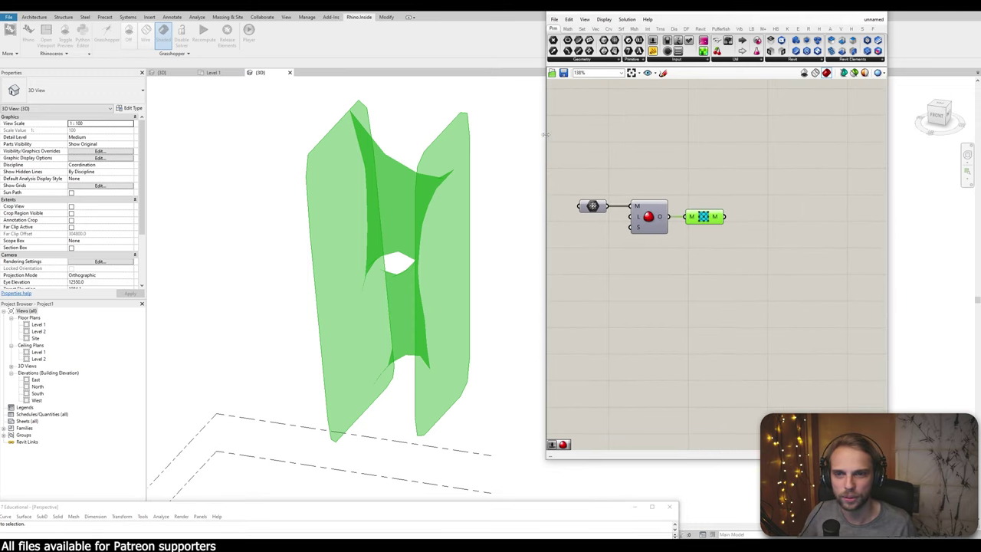
{"action": "left_click_drag", "start_coordinate": [544, 134], "coordinate": [482, 134]}
{"action": "middle_click_drag", "start_coordinate": [429, 188], "coordinate": [300, 180], "text": "shift"}
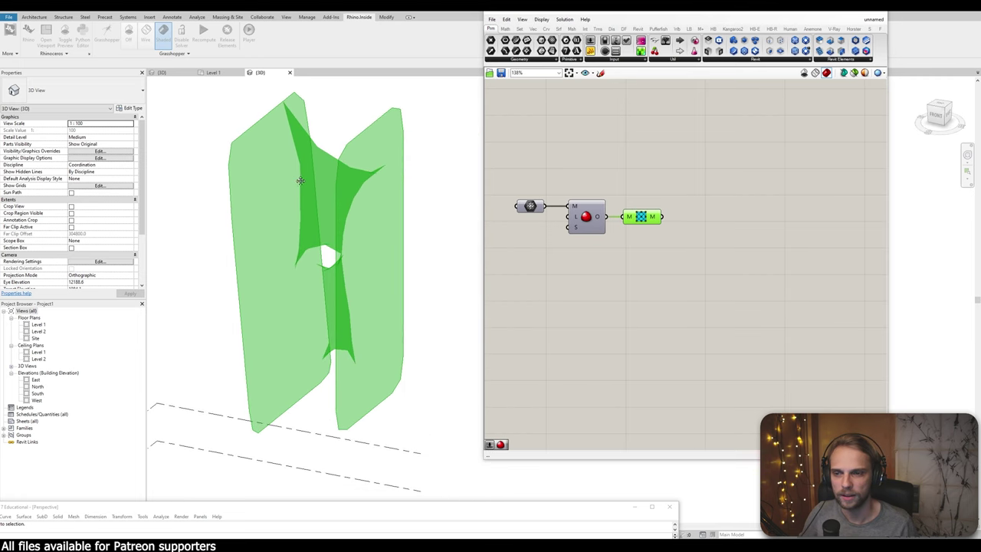
{"action": "left_click", "coordinate": [642, 223]}
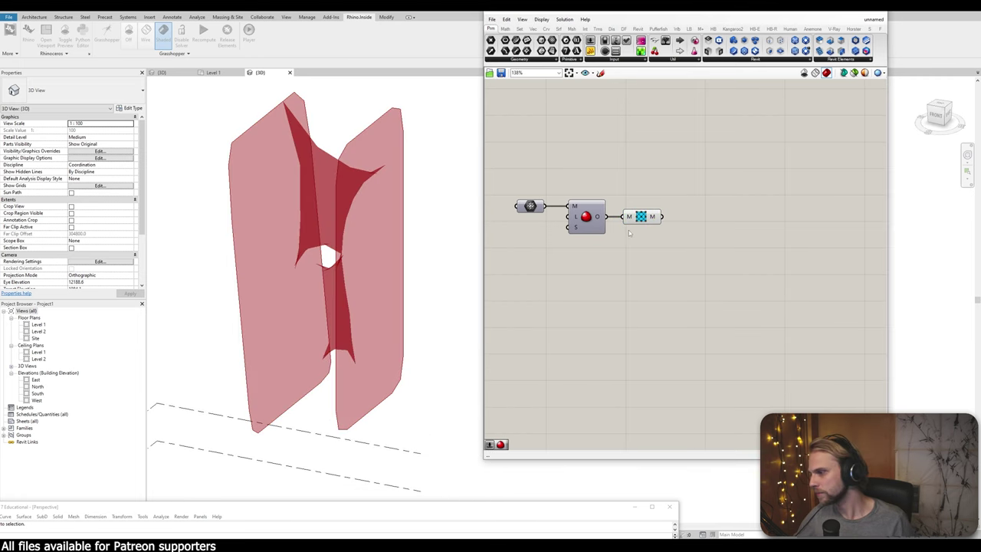
{"action": "mouse_move", "coordinate": [640, 216]}
{"action": "left_mouse_down"}
{"action": "mouse_move", "coordinate": [664, 212]}
{"action": "mouse_move", "coordinate": [649, 217]}
{"action": "left_mouse_up"}
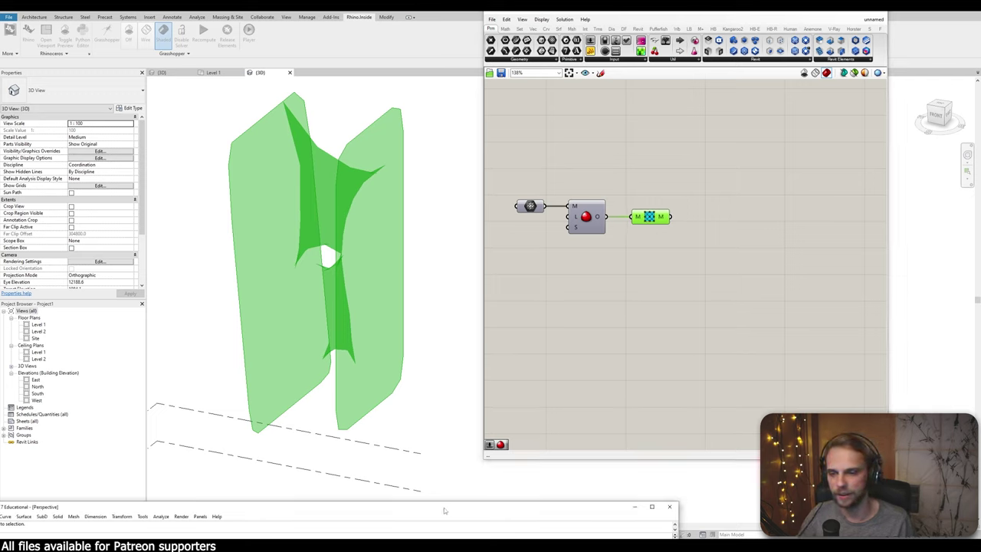
Bring the Rhino window back, maximize it, and examine the diagonalized mesh preview in the perspective view
{"action": "left_click_drag", "start_coordinate": [450, 504], "coordinate": [450, 35]}
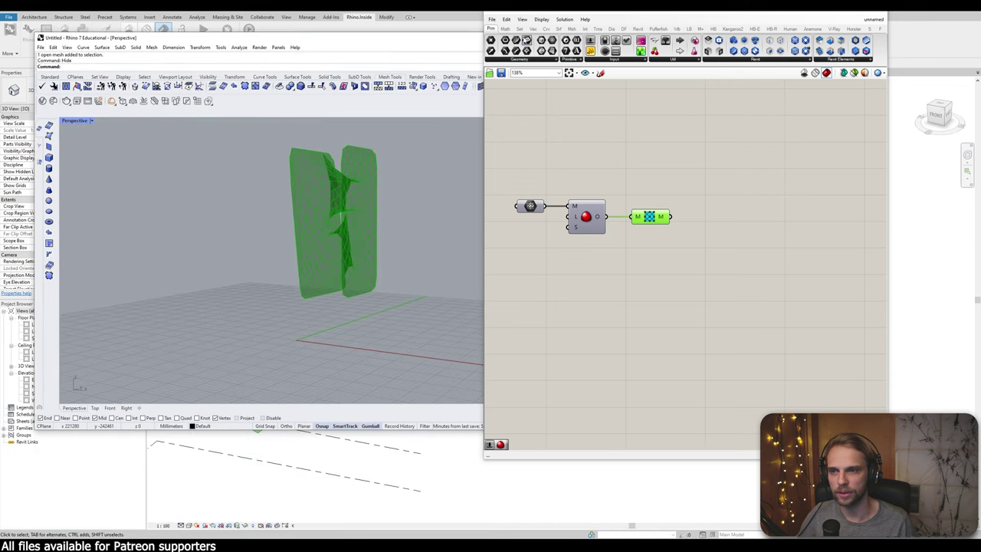
{"action": "double_click", "coordinate": [372, 44]}
{"action": "middle_click", "coordinate": [360, 227]}
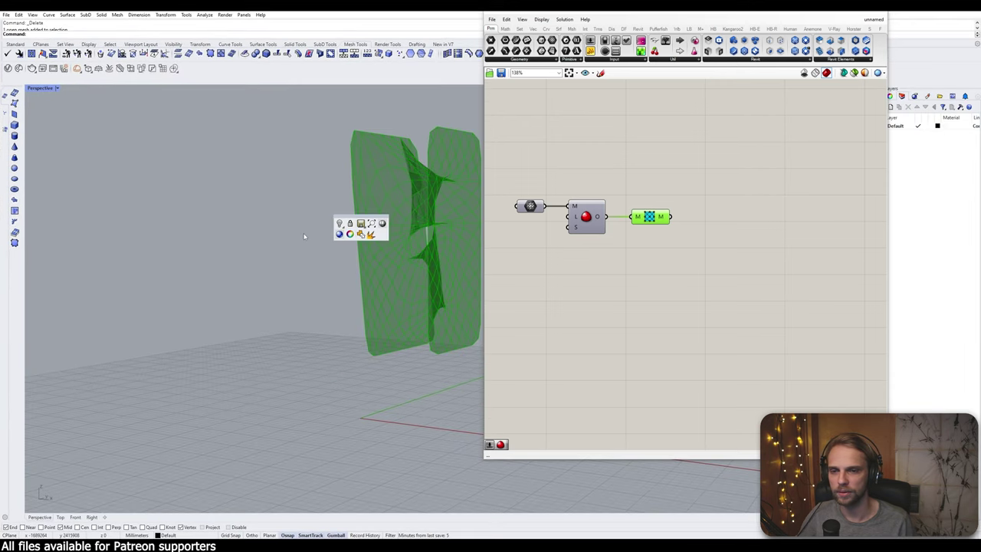
{"action": "scroll", "coordinate": [360, 230], "scroll_direction": "up", "scroll_amount": 5}
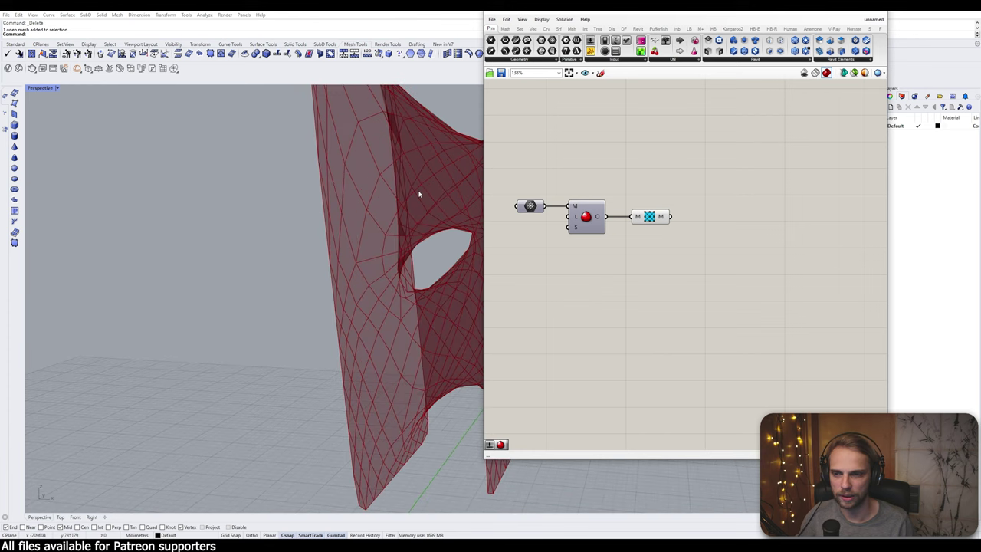
{"action": "scroll", "coordinate": [353, 214], "scroll_direction": "down", "scroll_amount": 3}
{"action": "right_click_drag", "start_coordinate": [355, 212], "coordinate": [394, 207]}
{"action": "middle_click", "coordinate": [394, 208]}
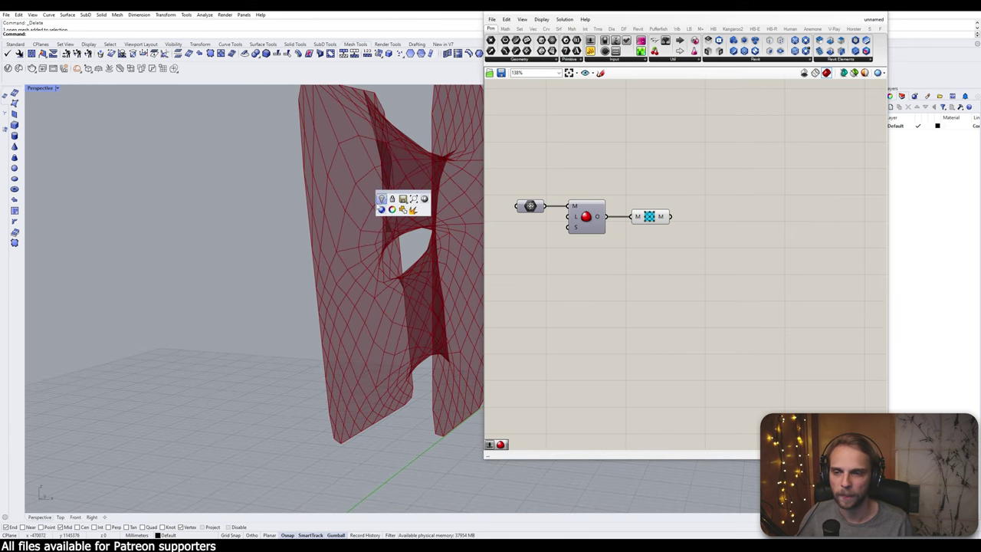
{"action": "left_click", "coordinate": [381, 202]}
{"action": "right_click_drag", "start_coordinate": [306, 213], "coordinate": [321, 230]}
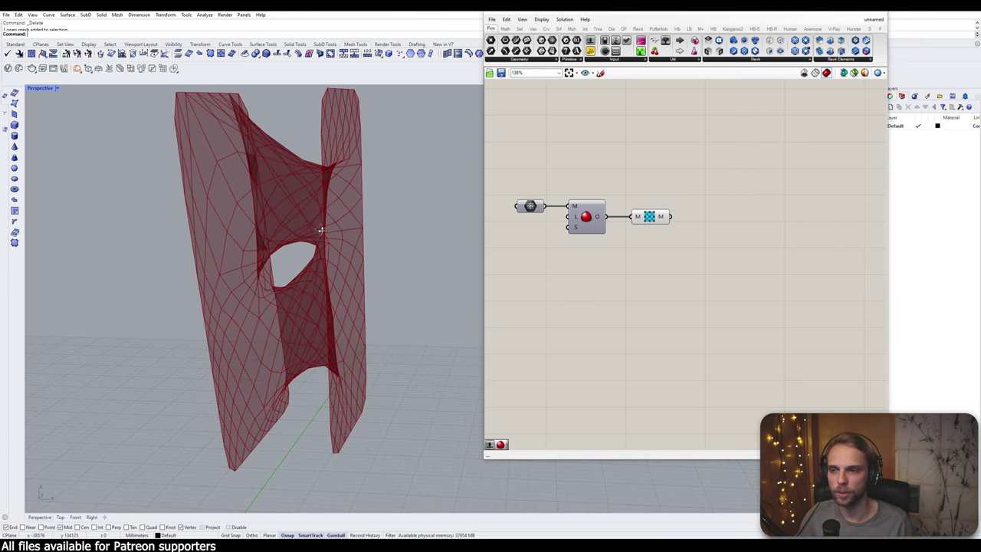
Place Revit's Add Component (Adaptive) component in free space above the Diagonalize component, offset towards its output side
{"action": "right_click_drag", "start_coordinate": [546, 222], "coordinate": [505, 256]}
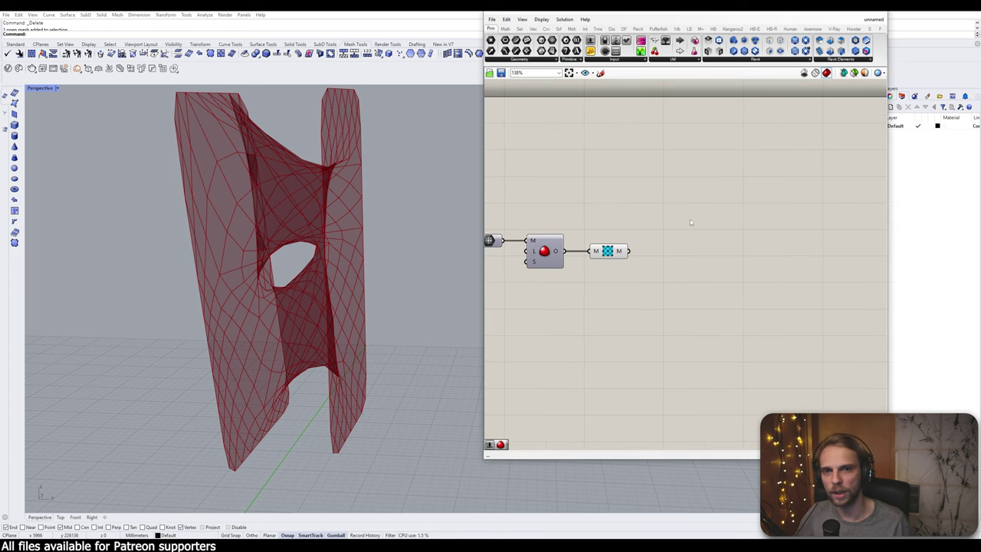
{"action": "left_click", "coordinate": [638, 29]}
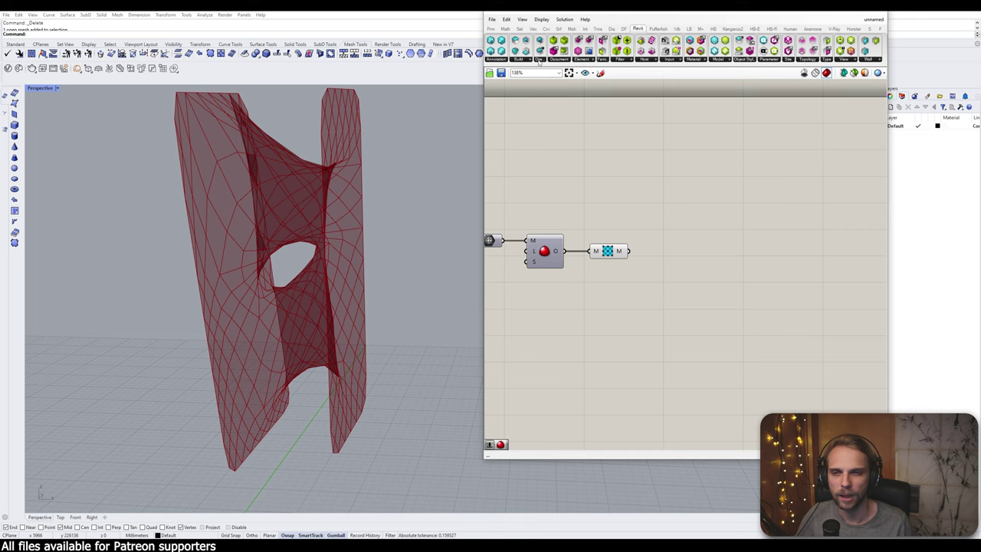
{"action": "double_click", "coordinate": [711, 150]}
{"action": "type", "text": "a"}
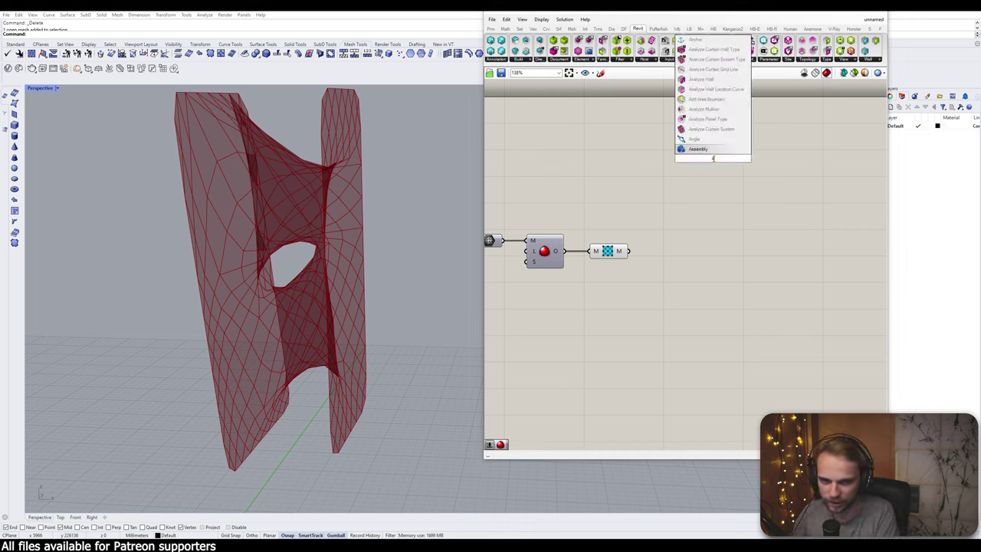
{"action": "type", "text": "dapt"}
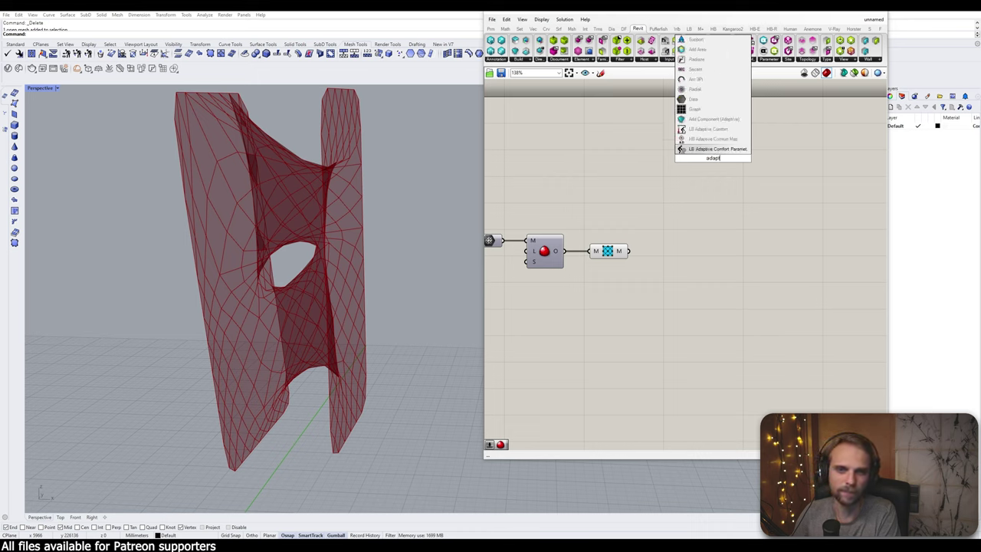
{"action": "left_click", "coordinate": [712, 120]}
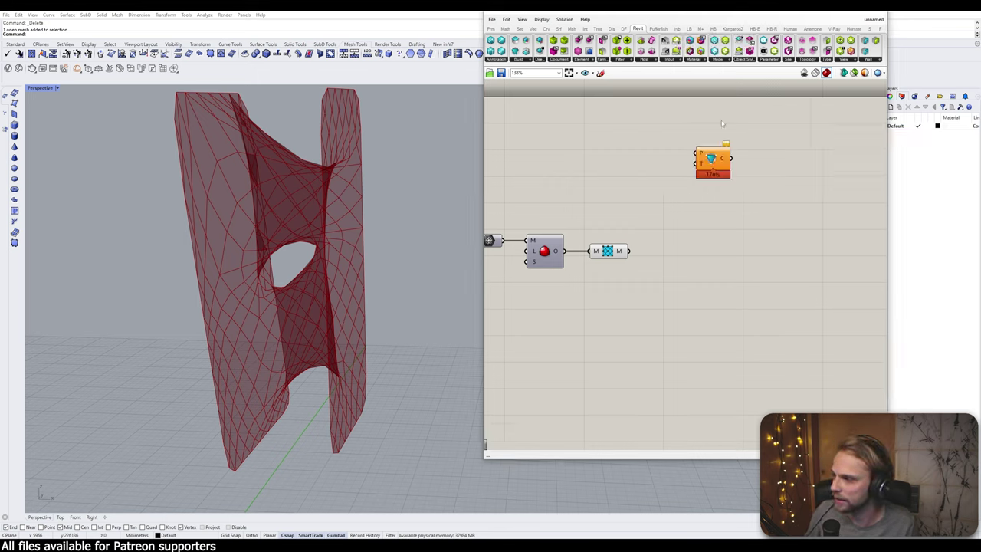
{"action": "left_click", "coordinate": [712, 158]}
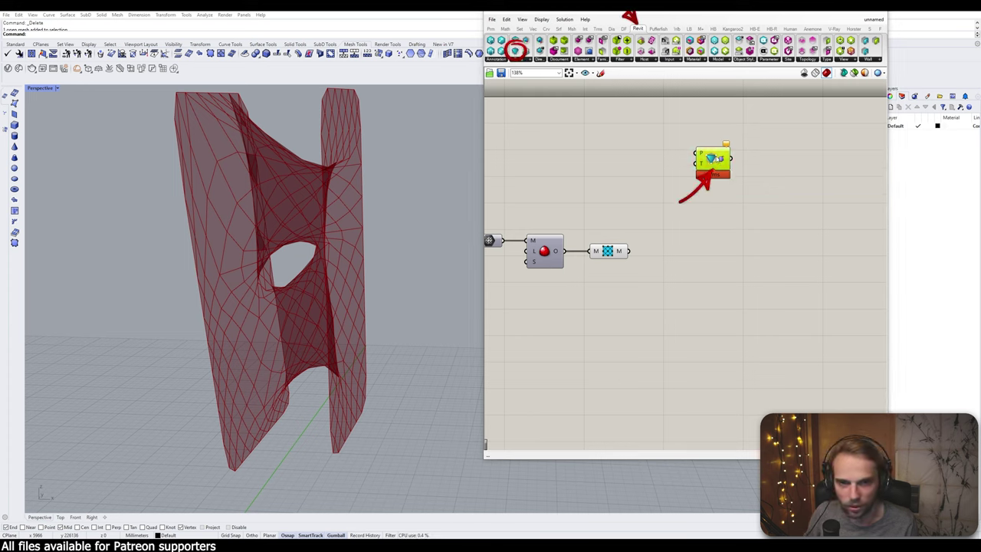
{"action": "left_click", "coordinate": [520, 61]}
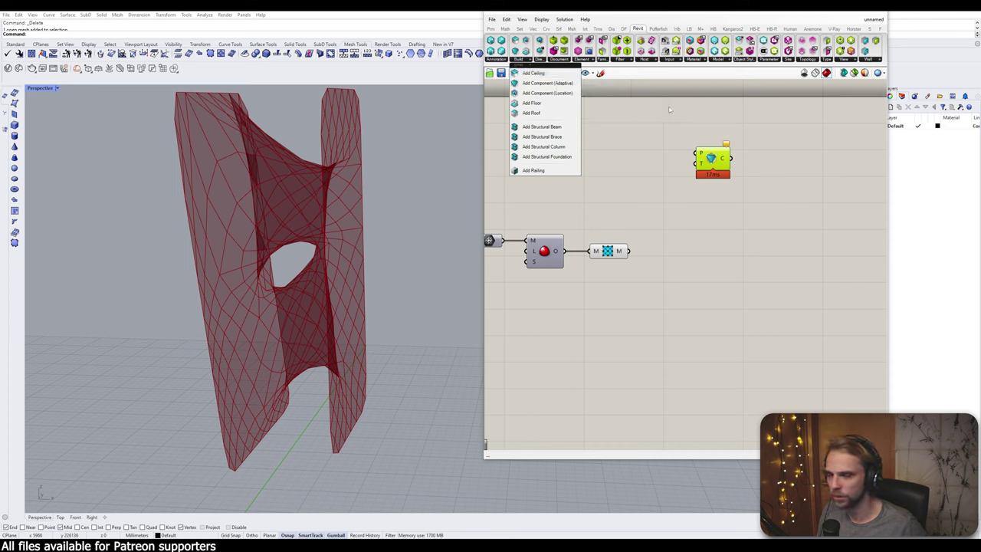
{"action": "left_click_drag", "start_coordinate": [700, 156], "coordinate": [711, 174]}
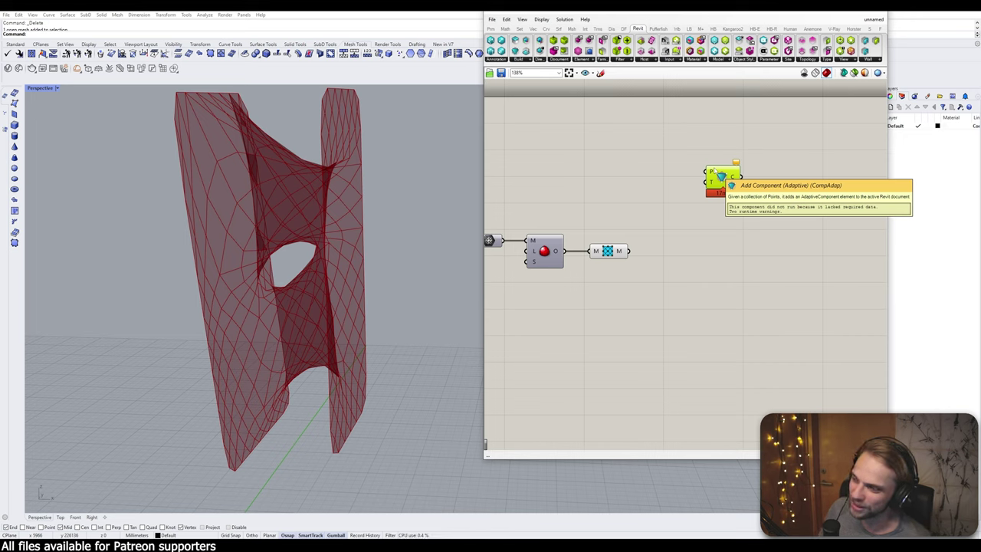
{"action": "left_click", "coordinate": [680, 205]}
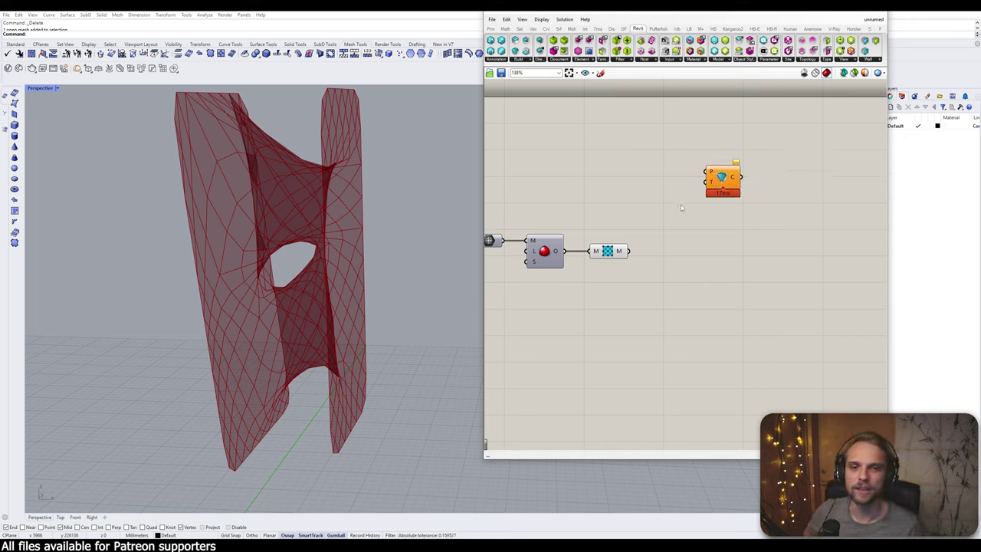
Highlight the Diagonalize output and examine the mesh faces at the tower's upper corner and around its openings
{"action": "double_click", "coordinate": [660, 198]}
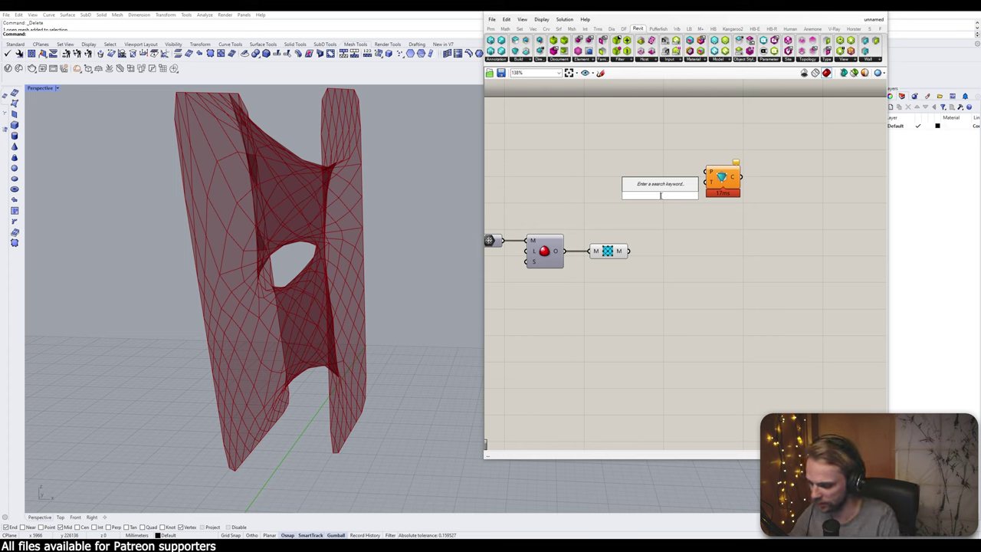
{"action": "left_click", "coordinate": [659, 228]}
{"action": "left_click", "coordinate": [617, 250]}
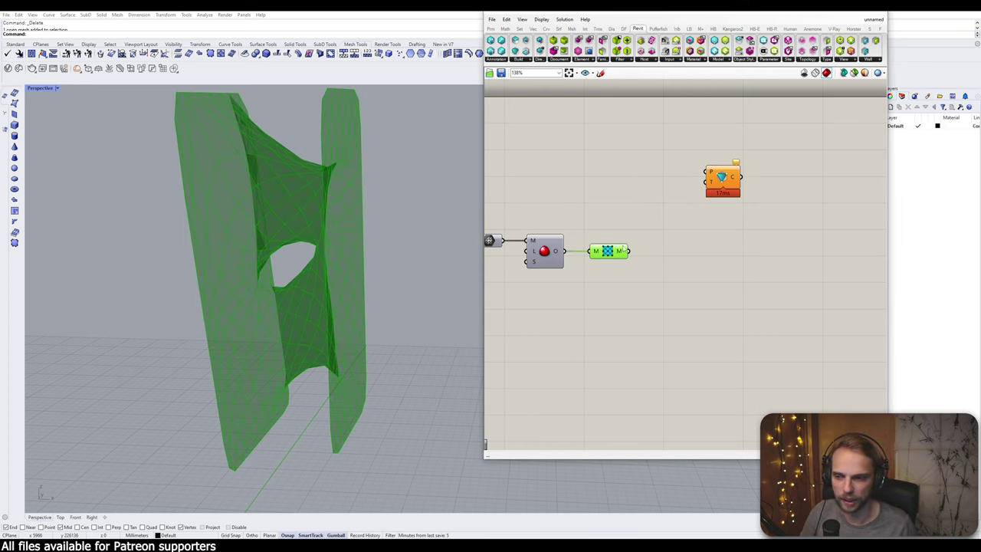
{"action": "left_click", "coordinate": [626, 180]}
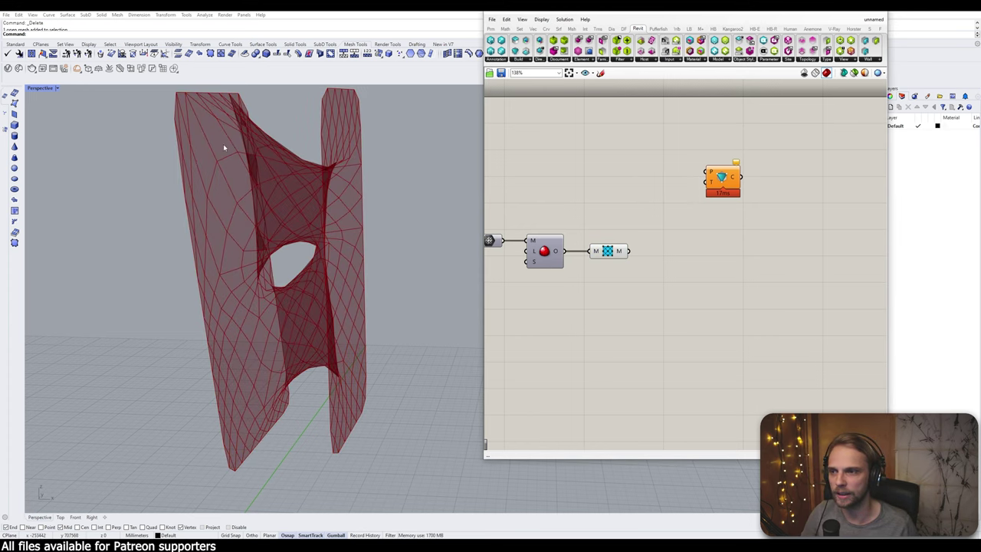
{"action": "right_click_drag", "start_coordinate": [271, 160], "coordinate": [151, 175]}
{"action": "scroll", "coordinate": [126, 171], "scroll_direction": "up", "scroll_amount": 5}
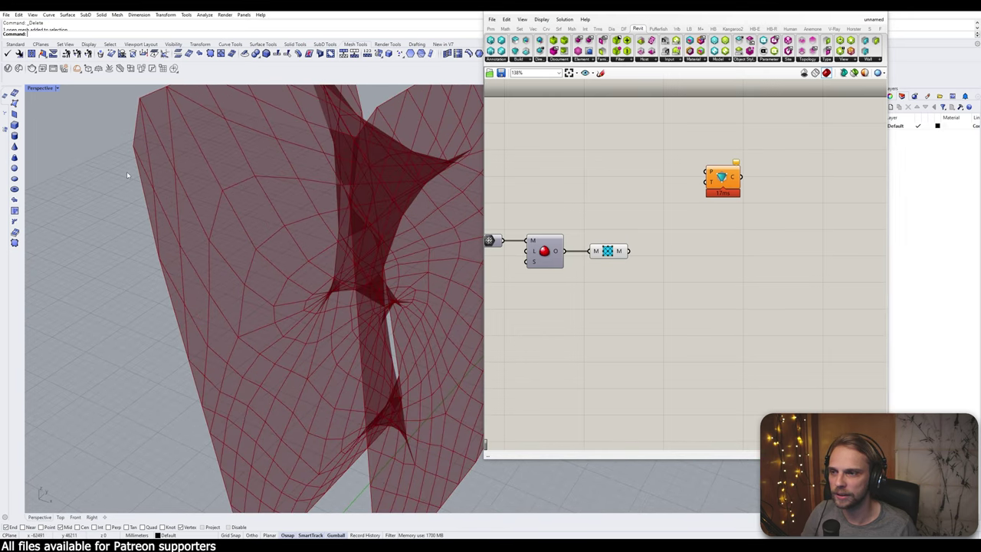
{"action": "scroll", "coordinate": [165, 199], "scroll_direction": "up", "scroll_amount": 3}
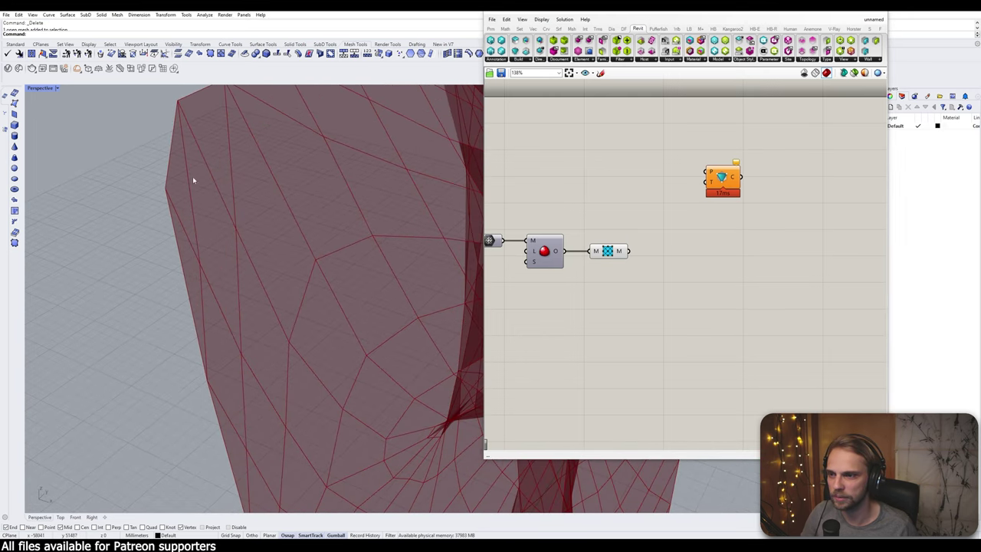
{"action": "scroll", "coordinate": [192, 176], "scroll_direction": "down", "scroll_amount": 5}
{"action": "scroll", "coordinate": [223, 241], "scroll_direction": "down", "scroll_amount": 5}
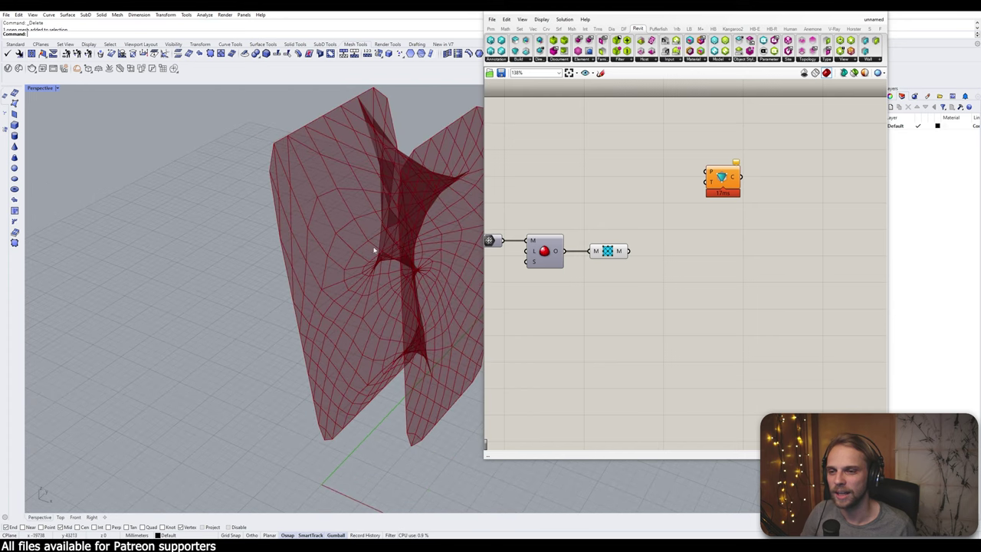
{"action": "right_click_drag", "start_coordinate": [374, 249], "coordinate": [194, 172]}
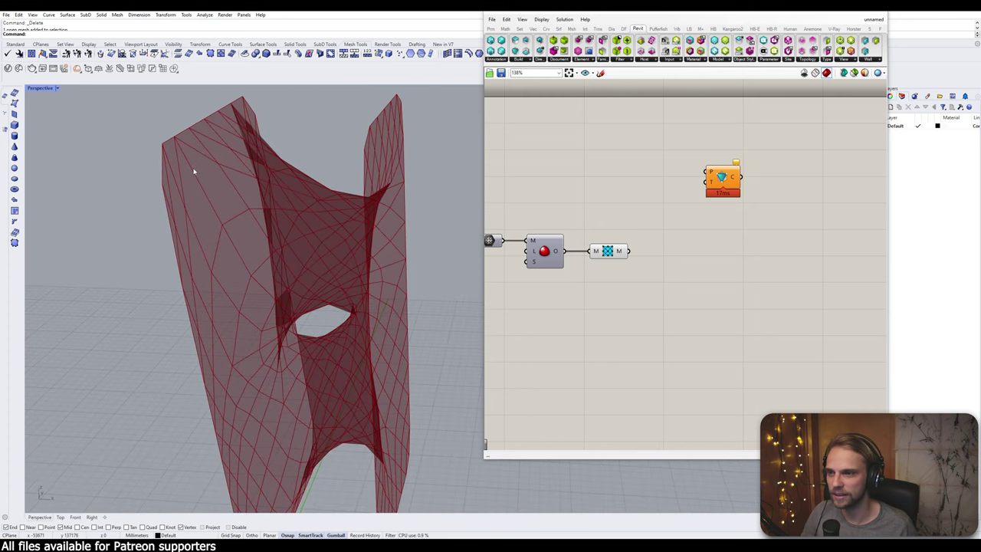
{"action": "right_click_drag", "start_coordinate": [271, 176], "coordinate": [212, 195]}
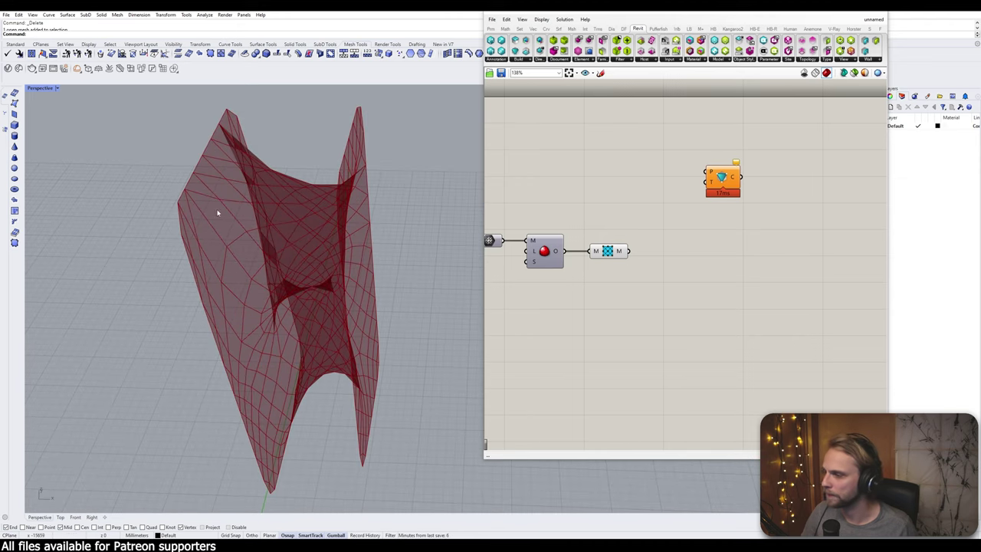
{"action": "right_click_drag", "start_coordinate": [264, 263], "coordinate": [251, 197]}
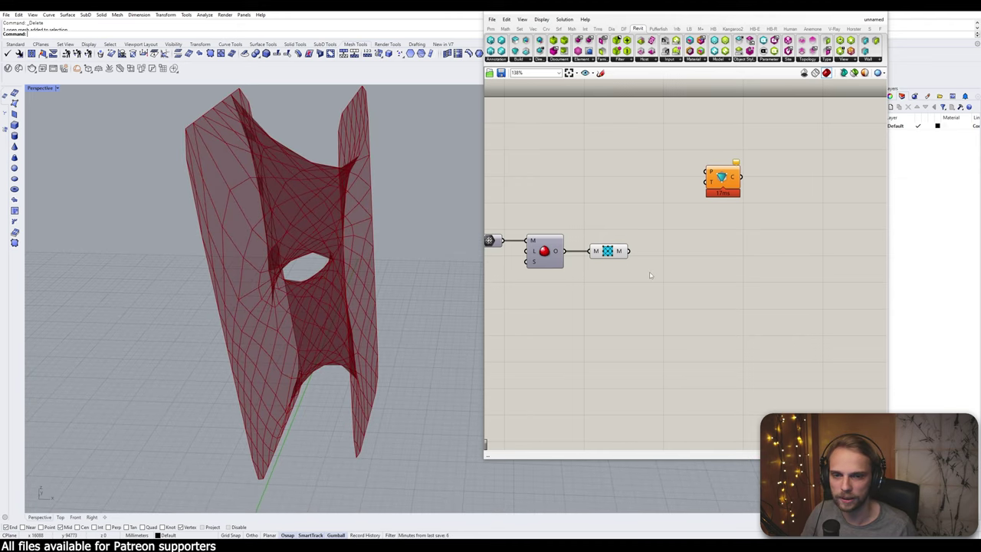
{"action": "right_click_drag", "start_coordinate": [650, 275], "coordinate": [614, 244]}
{"action": "double_click", "coordinate": [607, 261]}
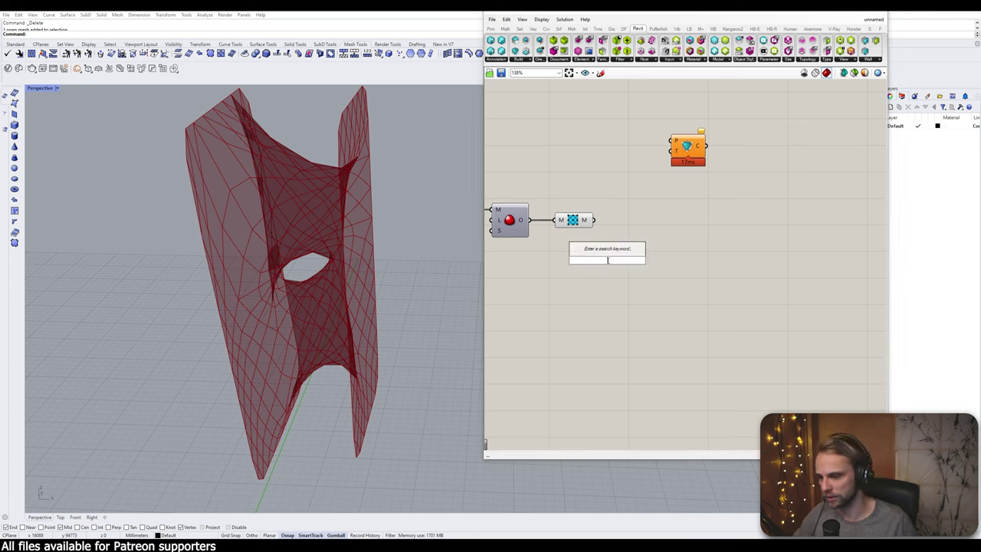
{"action": "type", "text": "disc"}
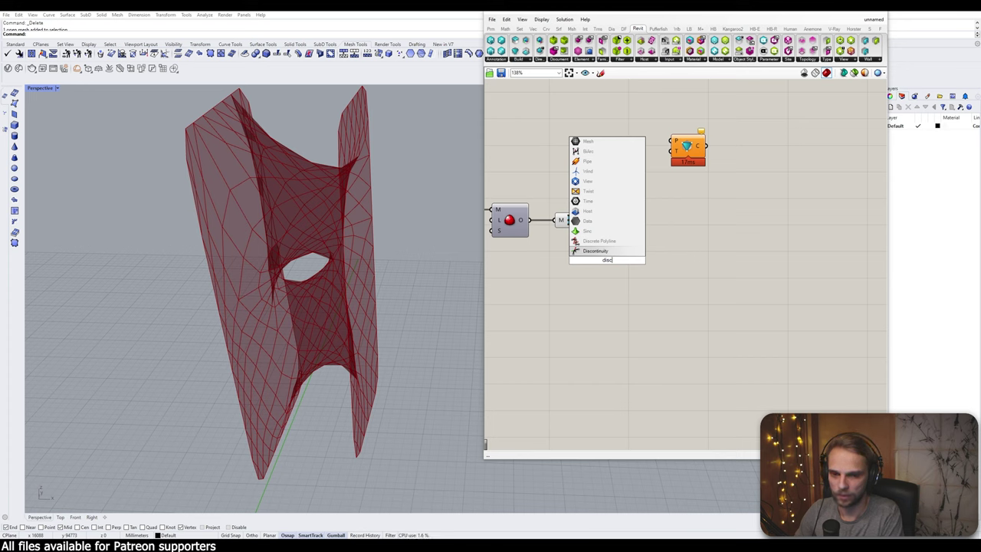
{"action": "key", "text": "Escape"}
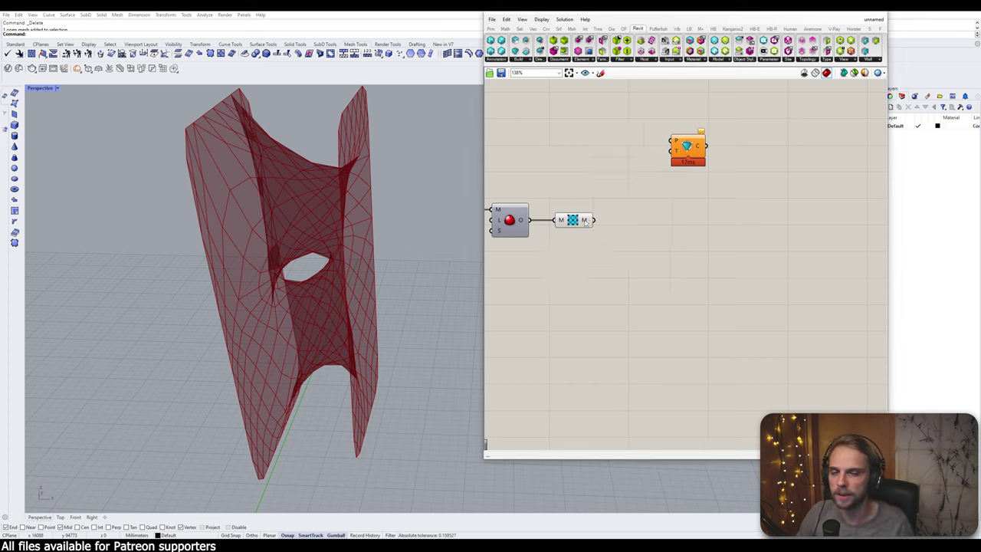
Add a Face Boundaries component fed by the Diagonalize mesh output, and turn off the Diagonalize preview
{"action": "mouse_move", "coordinate": [584, 220]}
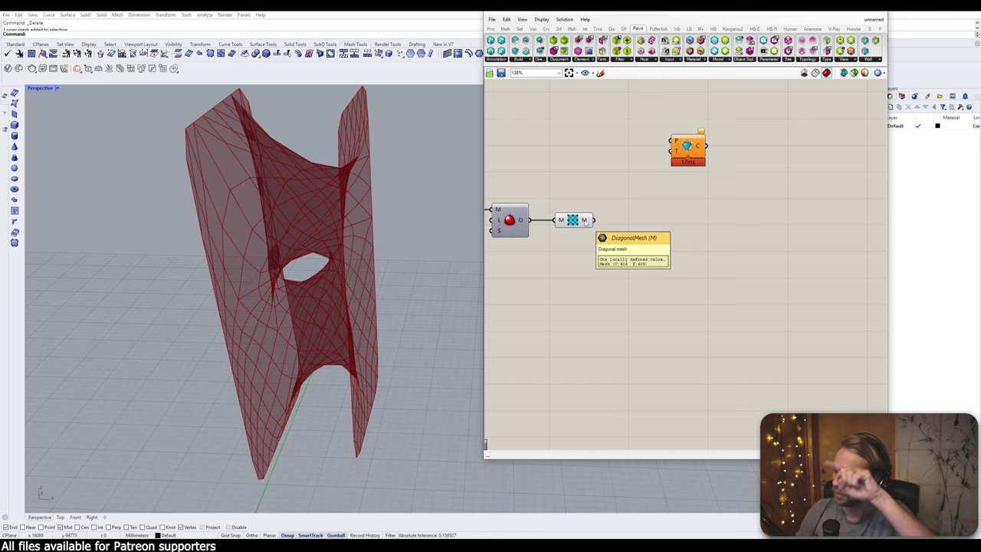
{"action": "double_click", "coordinate": [655, 243]}
{"action": "type", "text": "bound"}
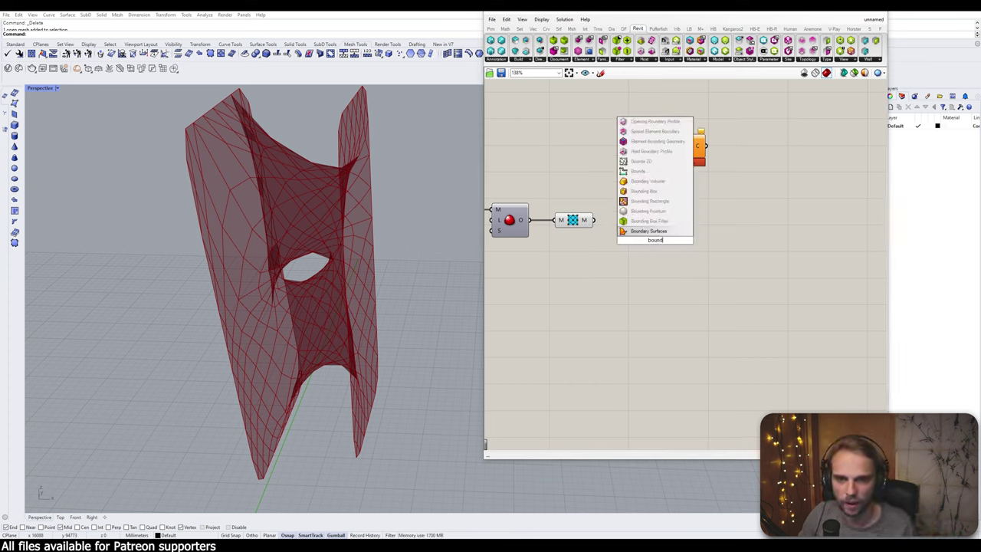
{"action": "type", "text": "ar"}
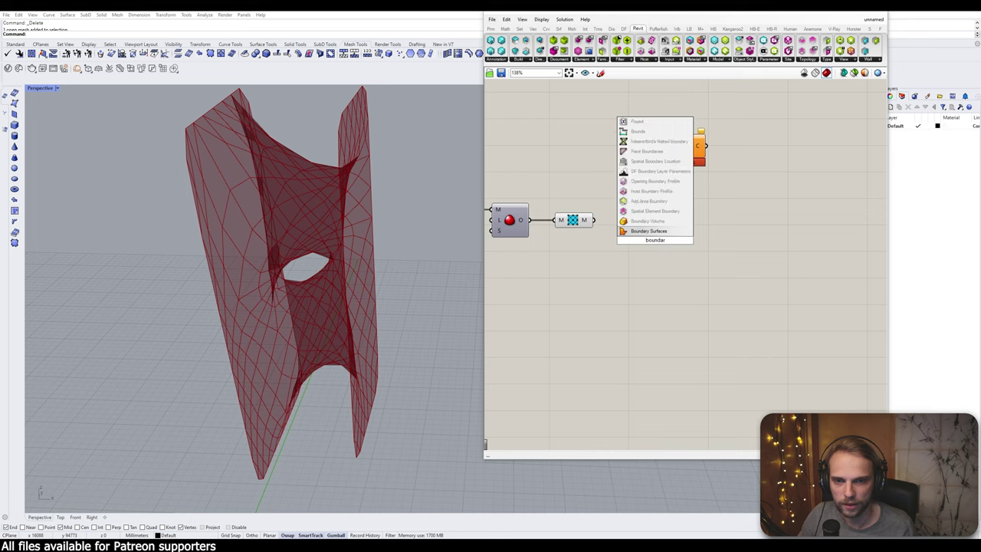
{"action": "left_click", "coordinate": [646, 152]}
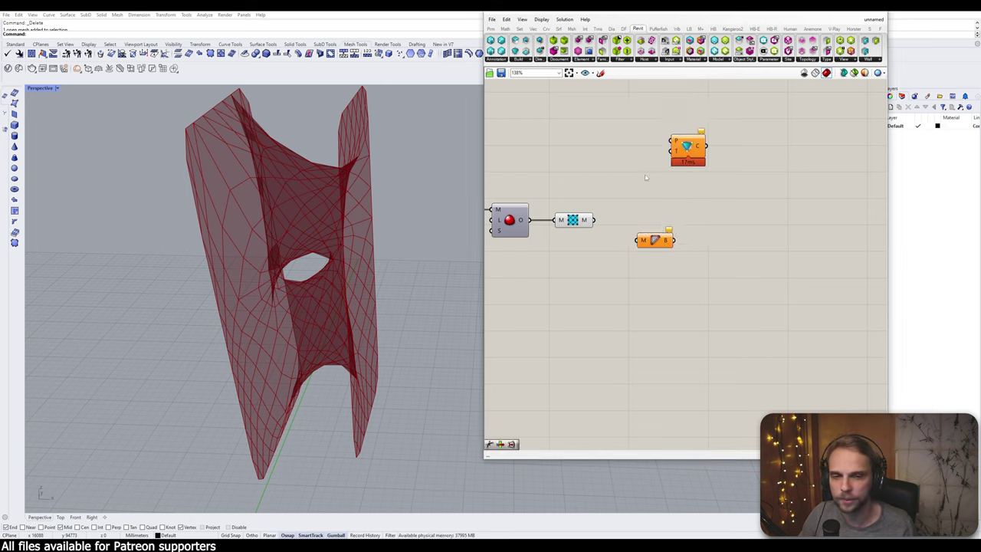
{"action": "left_click_drag", "start_coordinate": [652, 237], "coordinate": [636, 219]}
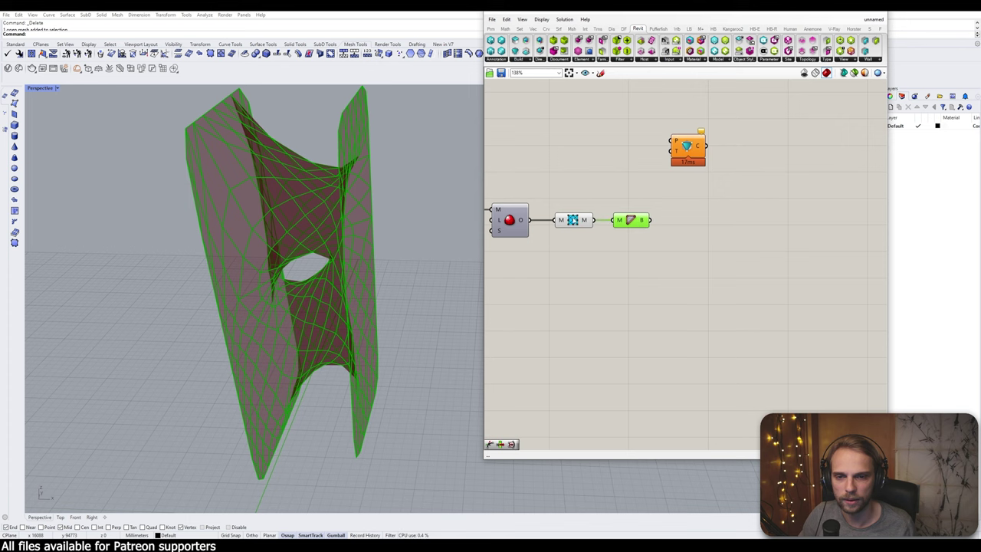
{"action": "left_click", "coordinate": [571, 220]}
{"action": "middle_click", "coordinate": [572, 220]}
Add a Discontinuity component and feed its curve input with the face boundaries
{"action": "right_click_drag", "start_coordinate": [658, 215], "coordinate": [609, 217]}
{"action": "scroll", "coordinate": [609, 217], "scroll_direction": "up", "scroll_amount": 1}
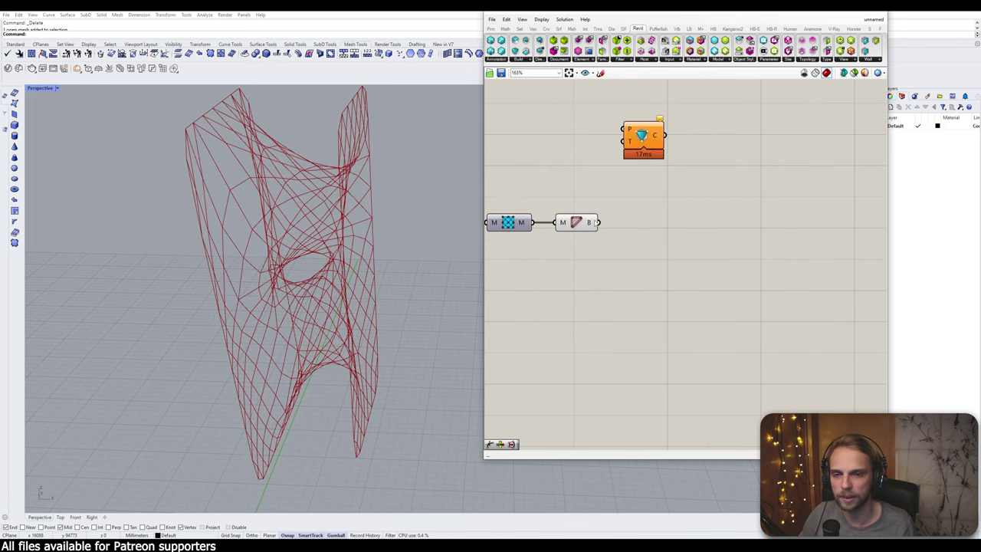
{"action": "double_click", "coordinate": [677, 217]}
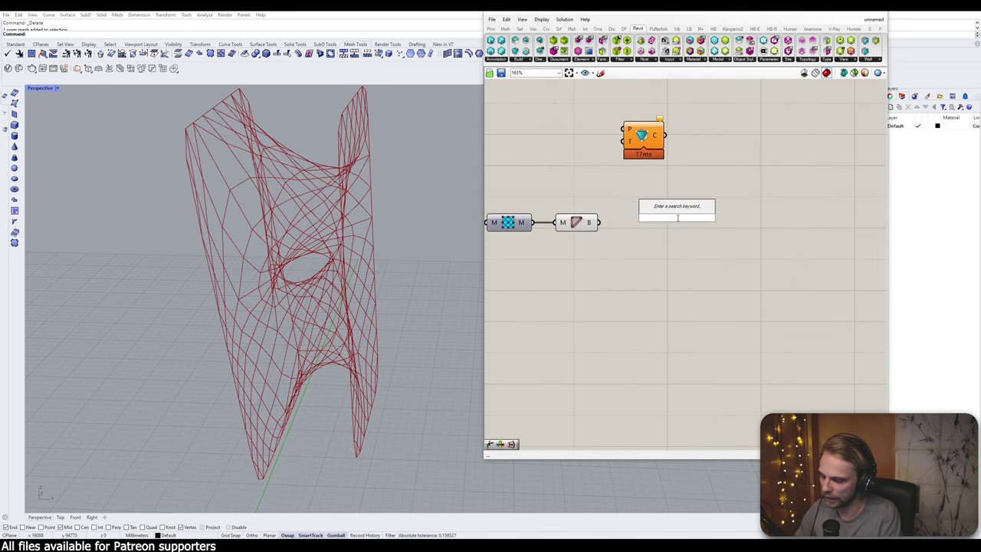
{"action": "type", "text": "disc"}
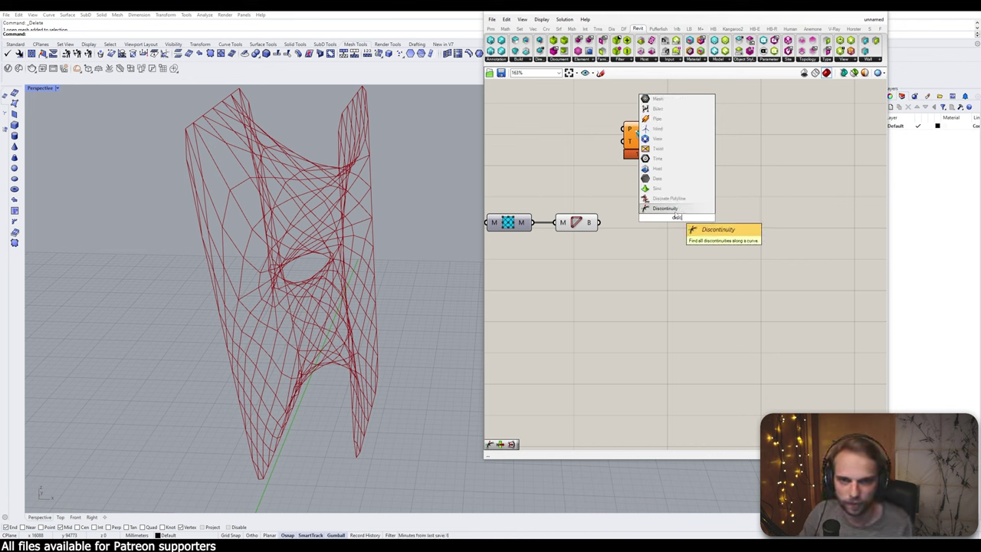
{"action": "key", "text": "Return"}
{"action": "left_click_drag", "start_coordinate": [598, 222], "coordinate": [636, 229]}
{"action": "mouse_move", "coordinate": [654, 227]}
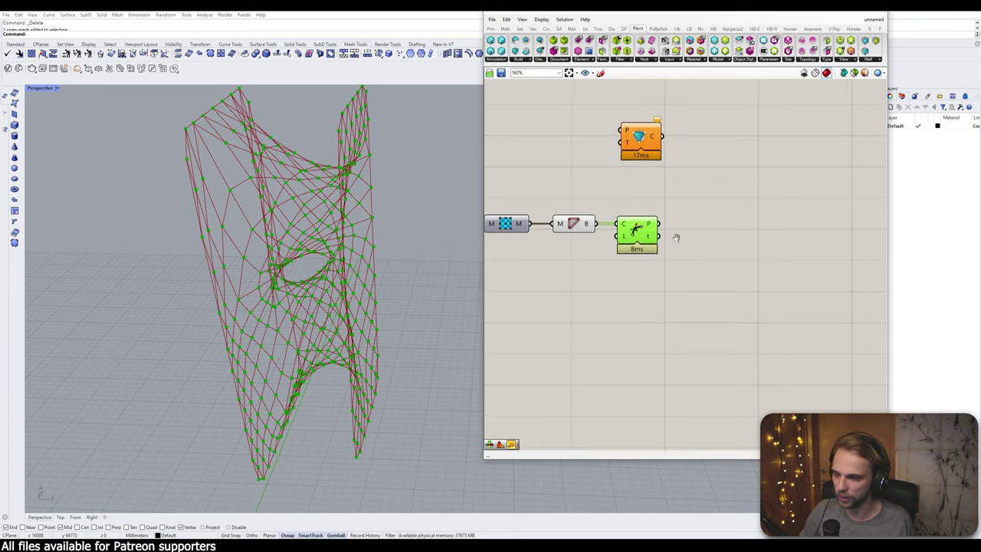
Add a List Length component in the free space beyond the Discontinuity outputs
{"action": "right_click_drag", "start_coordinate": [677, 235], "coordinate": [648, 243]}
{"action": "double_click", "coordinate": [689, 250]}
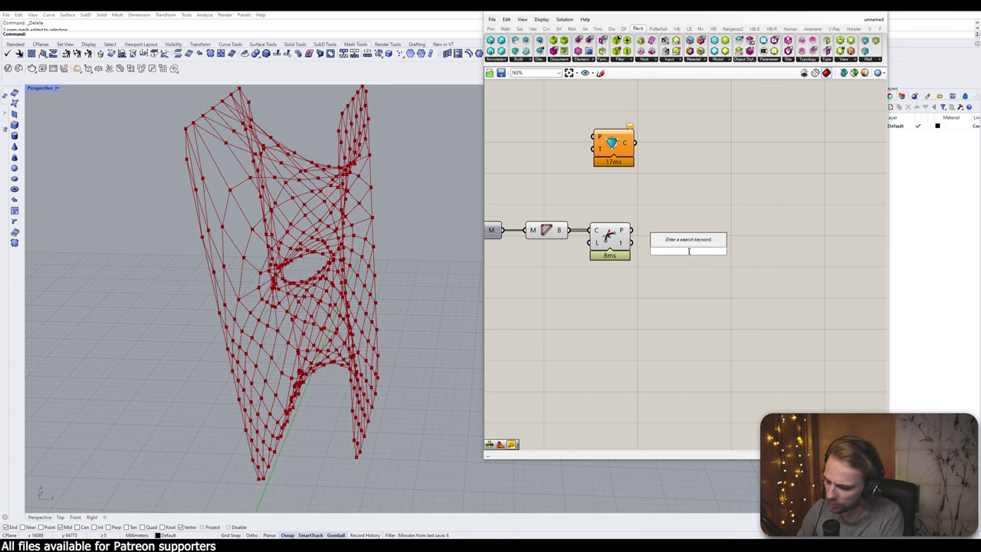
{"action": "type", "text": "list len"}
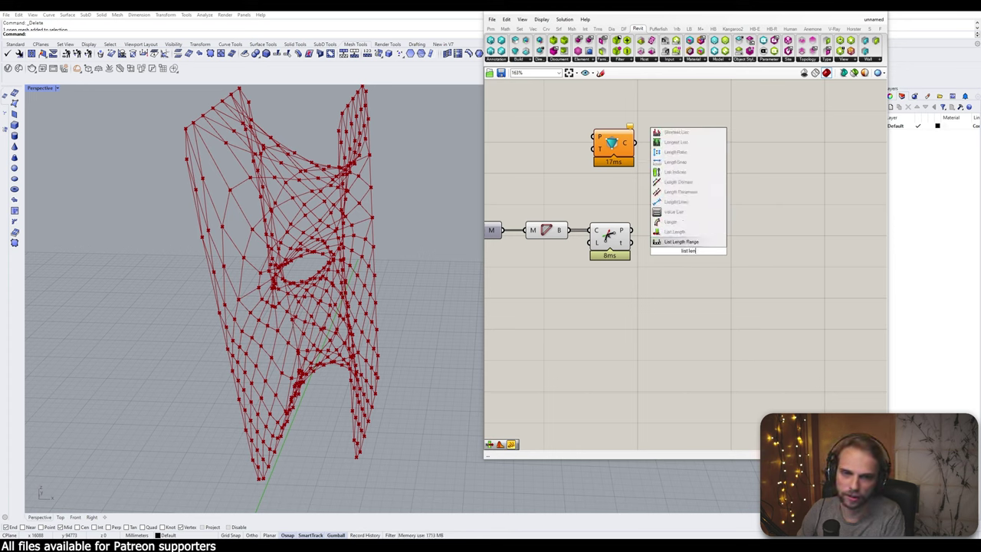
{"action": "key", "text": "Return"}
Add a Bifocals component above the definition so the components show their name labels
{"action": "right_click_drag", "start_coordinate": [510, 84], "coordinate": [580, 187]}
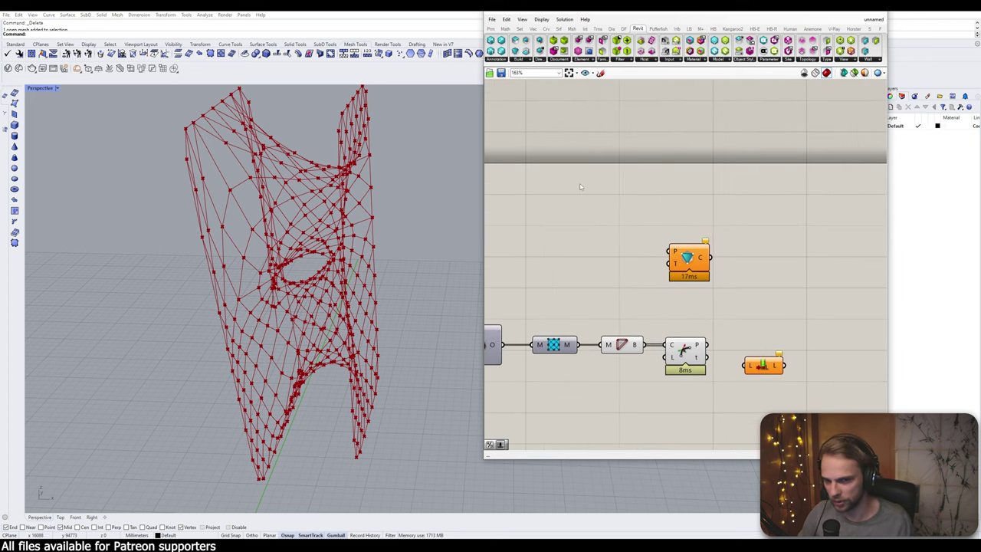
{"action": "double_click", "coordinate": [580, 187]}
{"action": "type", "text": "bifo"}
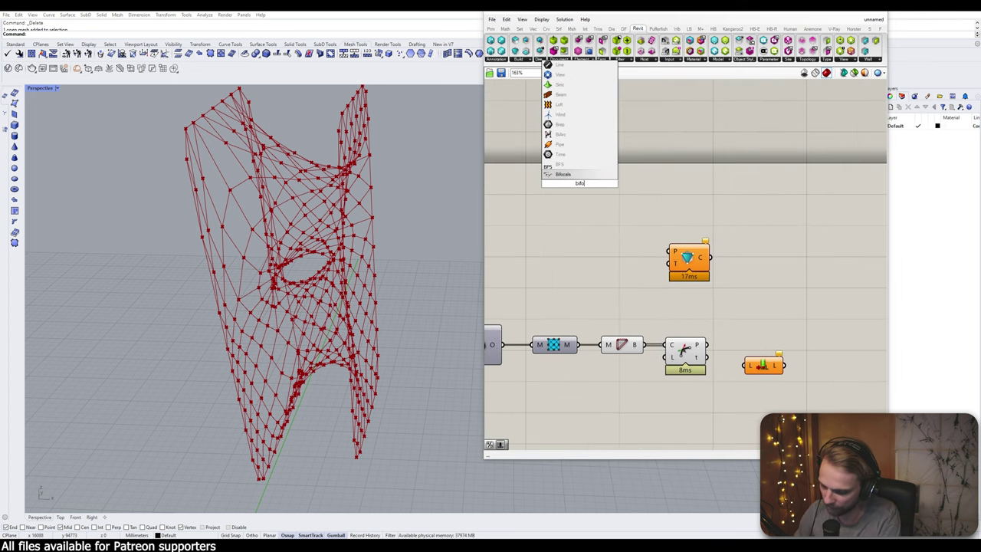
{"action": "key", "text": "Return"}
{"action": "scroll", "coordinate": [589, 180], "scroll_direction": "down", "scroll_amount": 3}
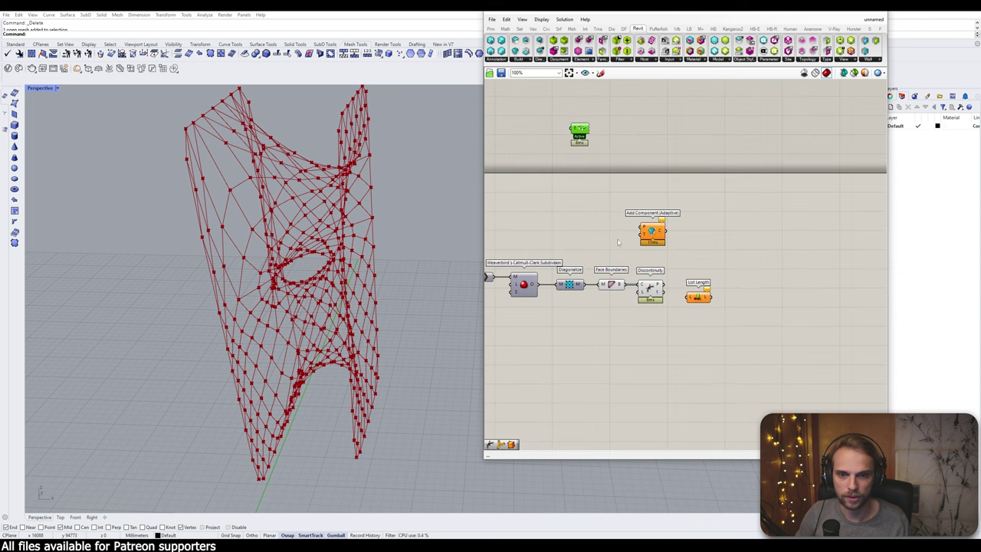
{"action": "scroll", "coordinate": [723, 291], "scroll_direction": "up", "scroll_amount": 4}
Feed the Discontinuity points output into List Length and place List Length slightly above the Discontinuity component
{"action": "mouse_move", "coordinate": [651, 297]}
{"action": "left_mouse_down"}
{"action": "mouse_move", "coordinate": [669, 281]}
{"action": "mouse_move", "coordinate": [664, 295]}
{"action": "left_mouse_up"}
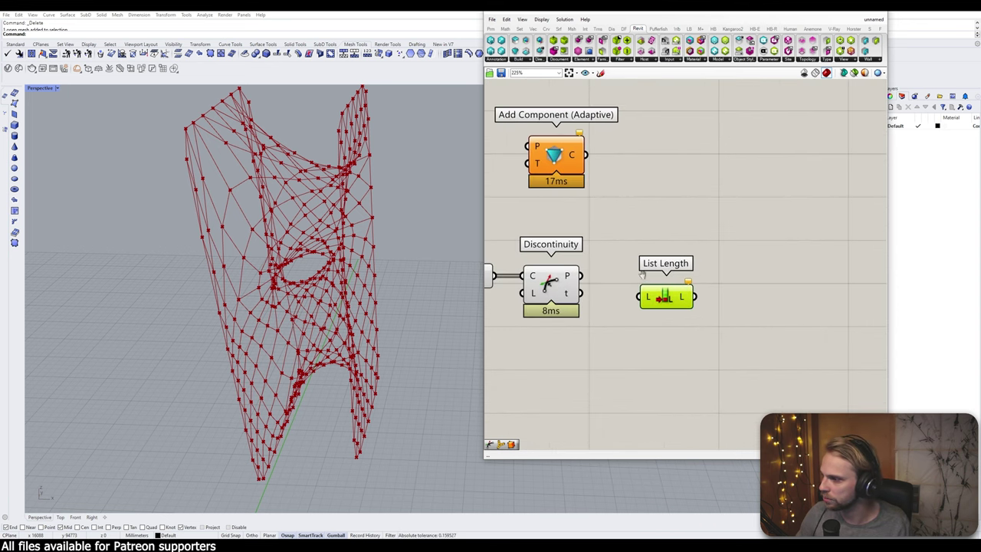
{"action": "right_click_drag", "start_coordinate": [642, 275], "coordinate": [713, 236]}
{"action": "left_click_drag", "start_coordinate": [718, 247], "coordinate": [718, 216]}
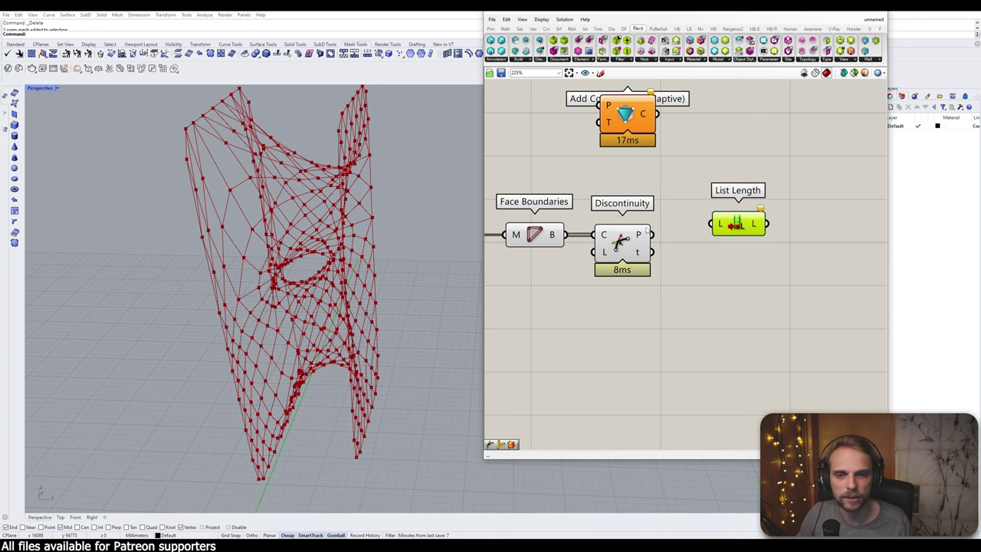
{"action": "mouse_move", "coordinate": [650, 234]}
{"action": "left_mouse_down"}
{"action": "mouse_move", "coordinate": [711, 224]}
{"action": "mouse_move", "coordinate": [722, 207]}
{"action": "mouse_move", "coordinate": [697, 200]}
{"action": "left_mouse_up"}
Add an Equality component beside List Length and feed its A input with the list length
{"action": "double_click", "coordinate": [746, 243]}
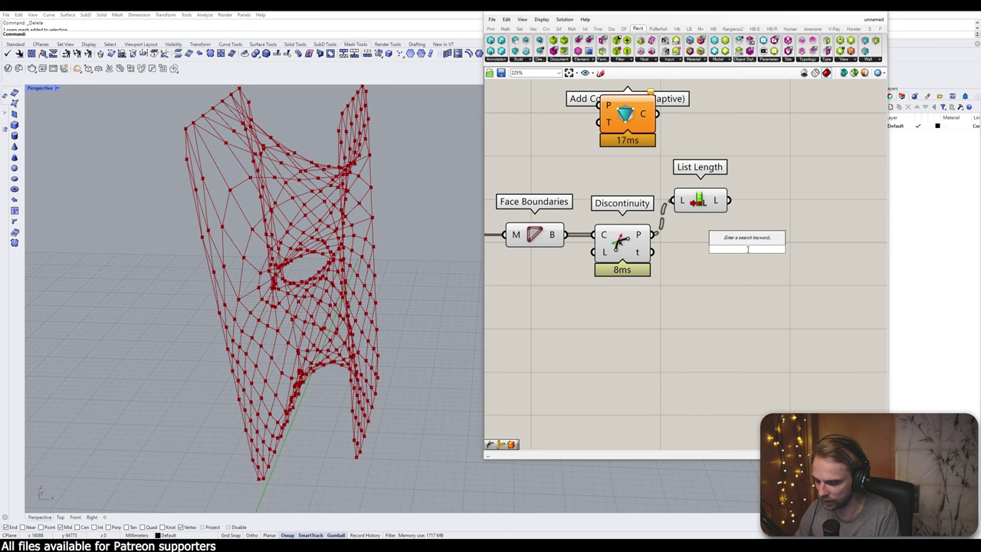
{"action": "type", "text": "equality"}
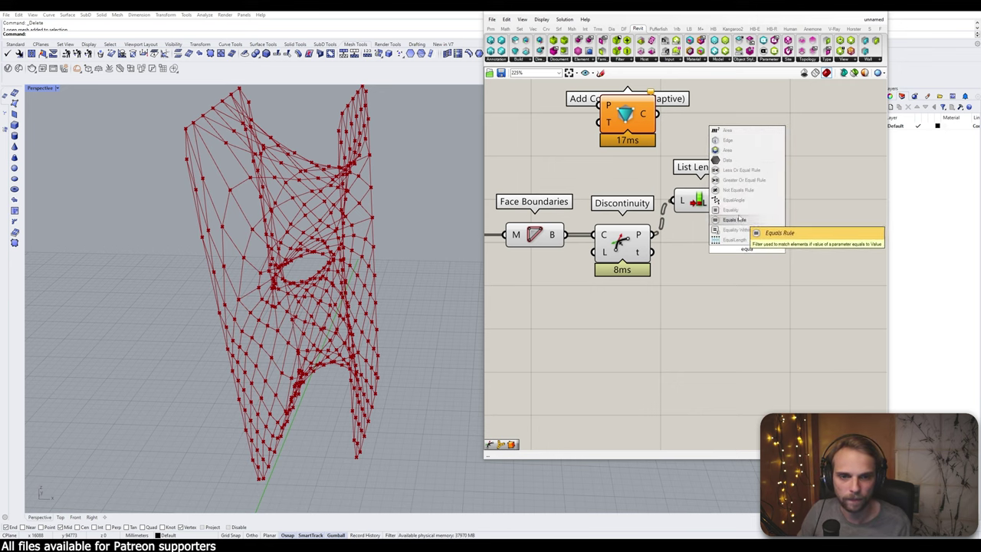
{"action": "key", "text": "Return"}
{"action": "left_click_drag", "start_coordinate": [728, 244], "coordinate": [791, 203]}
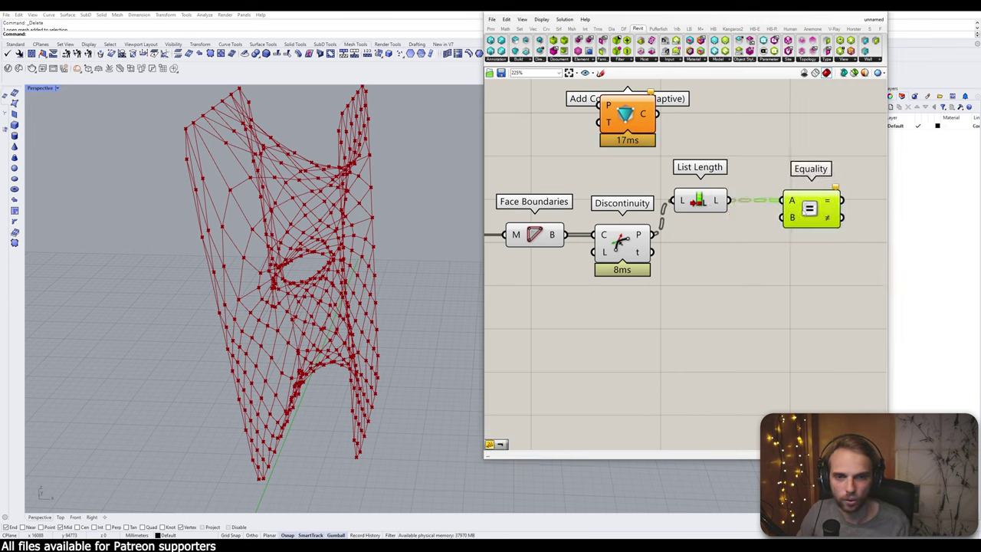
Add a panel containing 4, connect it to Equality's B input, and align the List Length, panel and Equality group
{"action": "double_click", "coordinate": [734, 261]}
{"action": "type", "text": "4"}
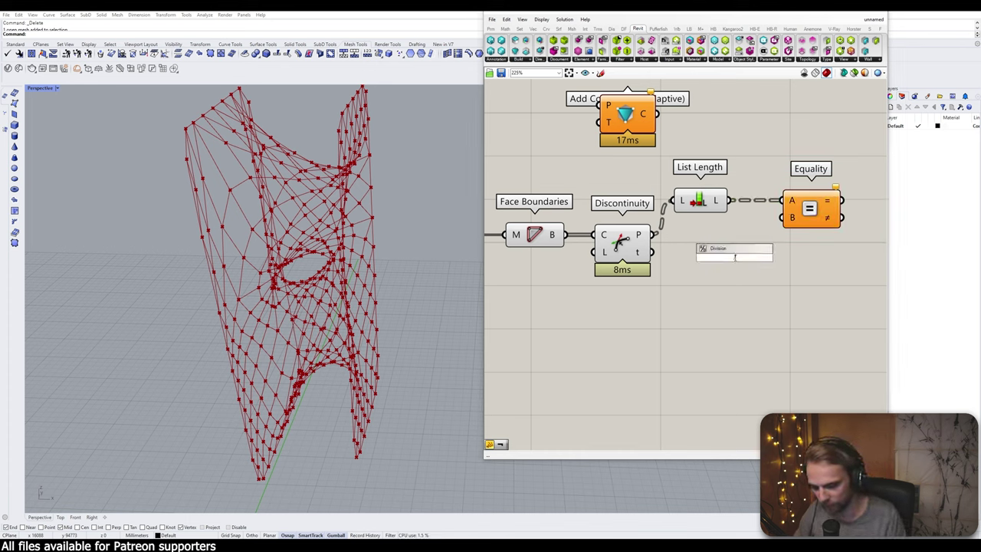
{"action": "key", "text": "Return"}
{"action": "left_click_drag", "start_coordinate": [734, 261], "coordinate": [783, 217]}
{"action": "right_click_drag", "start_coordinate": [783, 218], "coordinate": [754, 226]}
{"action": "left_click_drag", "start_coordinate": [804, 297], "coordinate": [644, 201]}
{"action": "left_click_drag", "start_coordinate": [773, 221], "coordinate": [773, 203]}
{"action": "left_click", "coordinate": [786, 259]}
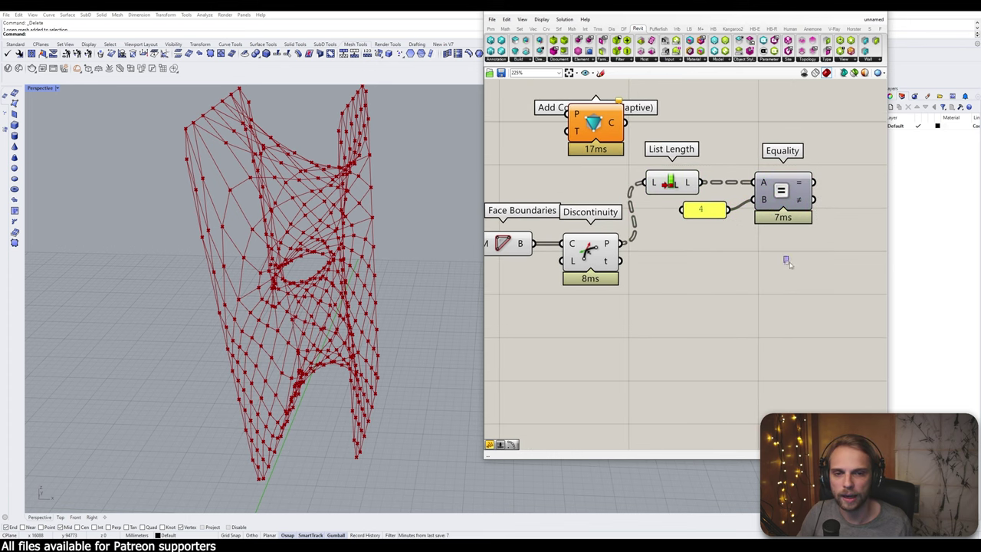
Add a Cull Pattern component beyond Equality and feed its list input with the Discontinuity points
{"action": "mouse_move", "coordinate": [801, 188]}
{"action": "right_click_drag", "start_coordinate": [804, 268], "coordinate": [728, 274]}
{"action": "double_click", "coordinate": [729, 274]}
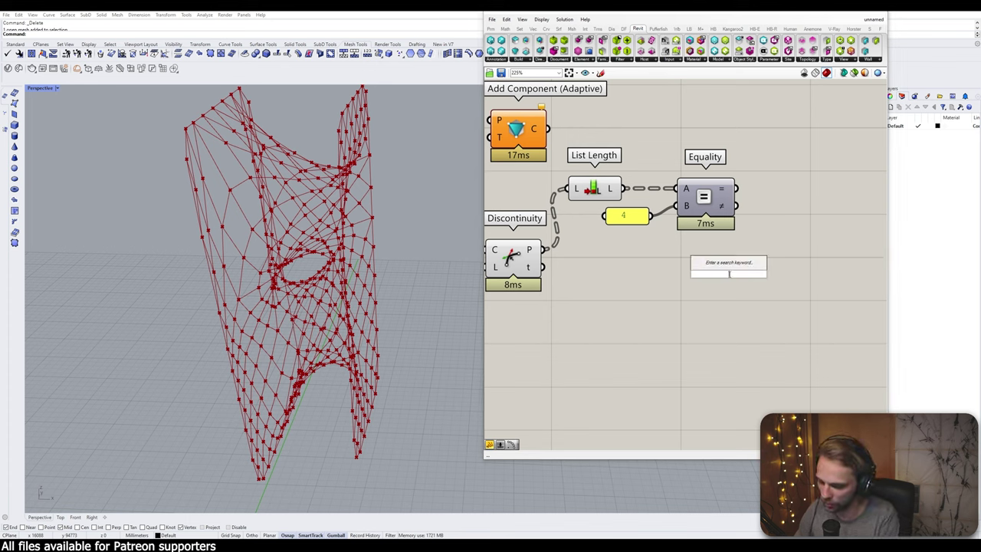
{"action": "type", "text": "cull"}
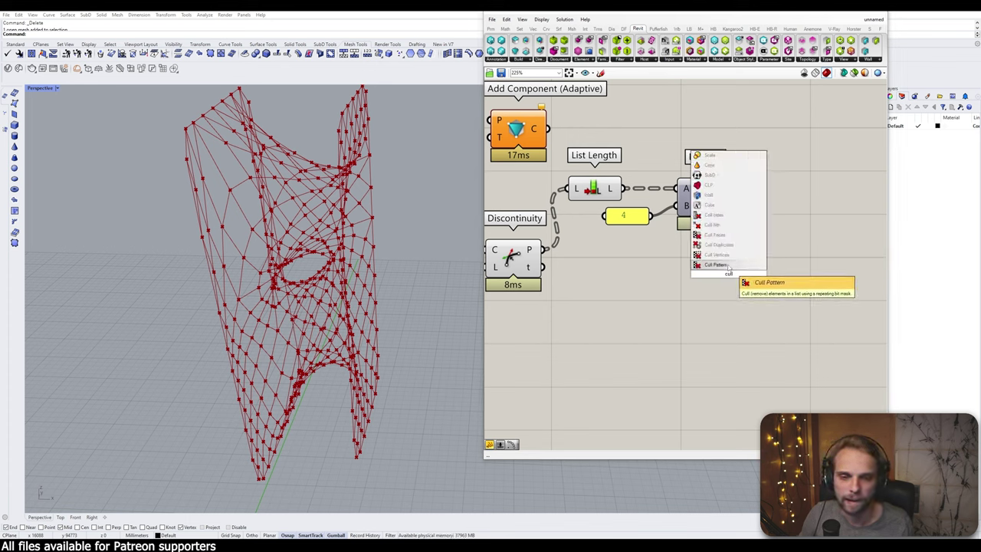
{"action": "left_click", "coordinate": [714, 265]}
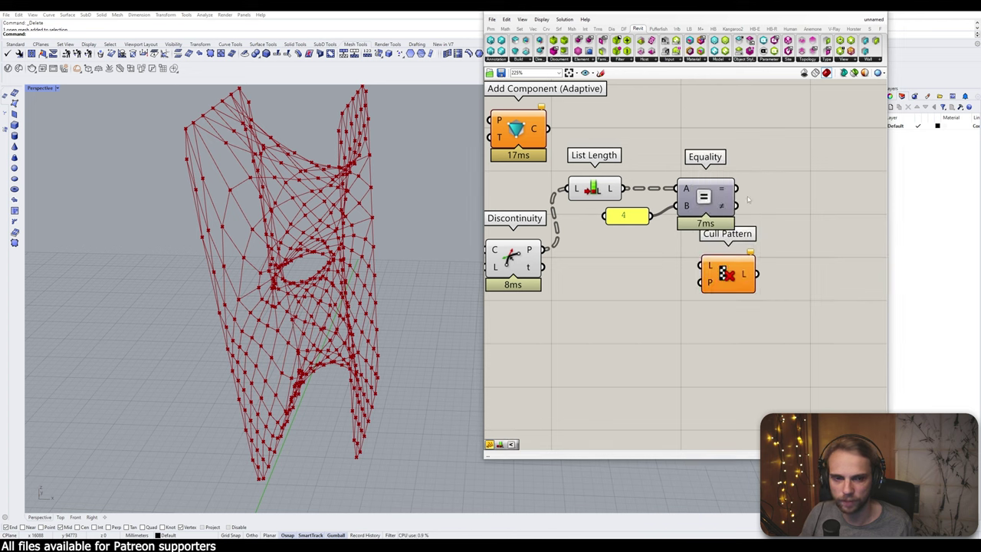
{"action": "left_click_drag", "start_coordinate": [546, 250], "coordinate": [702, 265]}
{"action": "left_click_drag", "start_coordinate": [748, 286], "coordinate": [832, 269]}
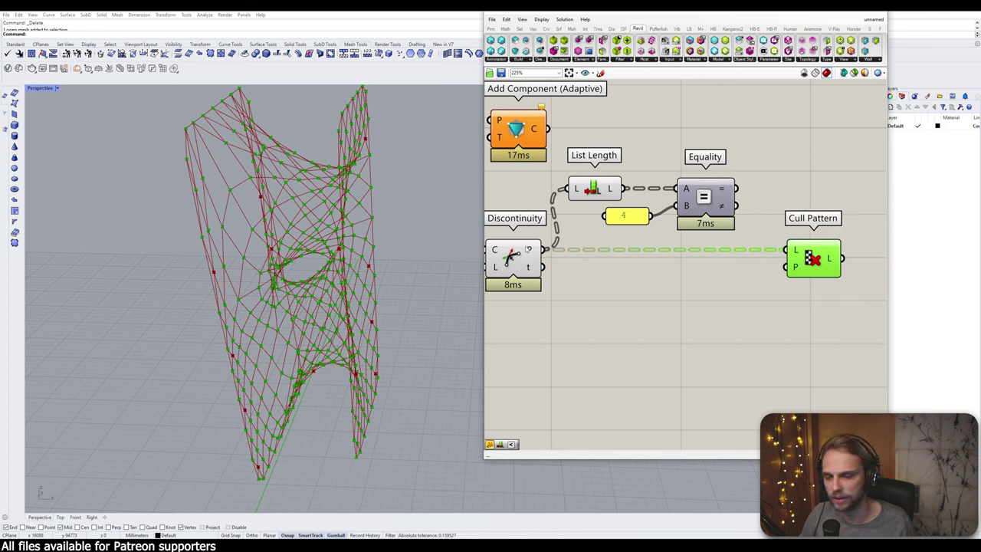
Connect Equality's equals output to Cull Pattern's pattern input and inspect the culled points at the tower's lower corner
{"action": "mouse_move", "coordinate": [542, 249]}
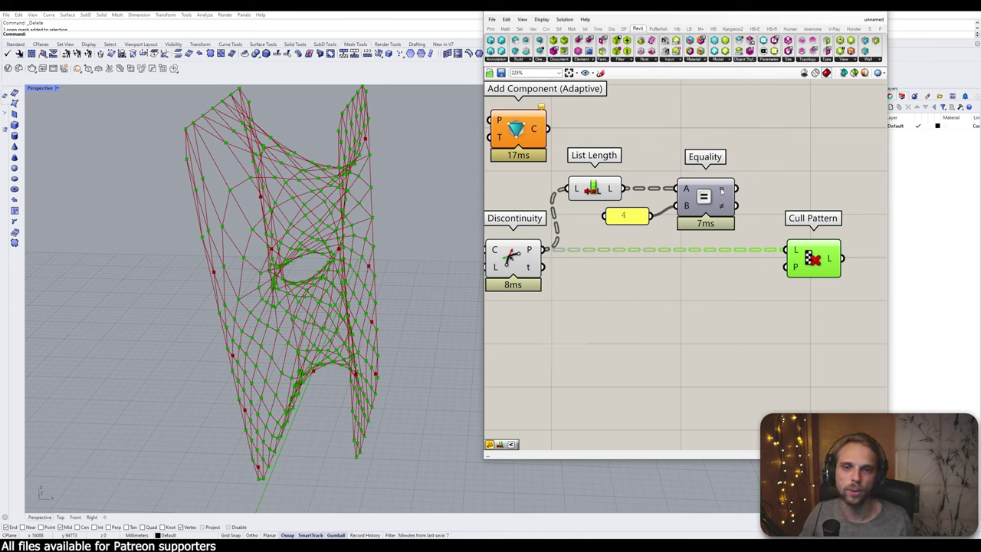
{"action": "left_click_drag", "start_coordinate": [744, 194], "coordinate": [810, 269]}
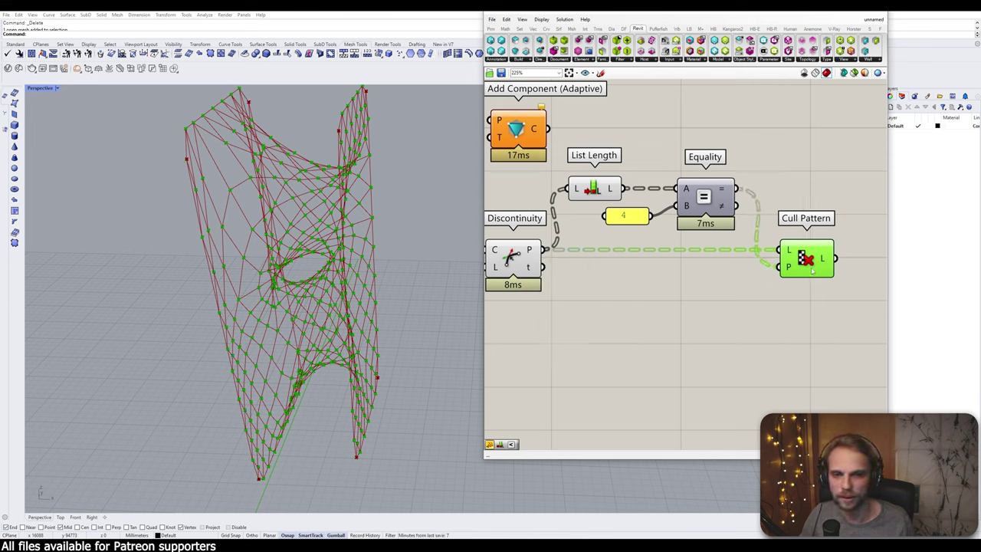
{"action": "mouse_move", "coordinate": [827, 259]}
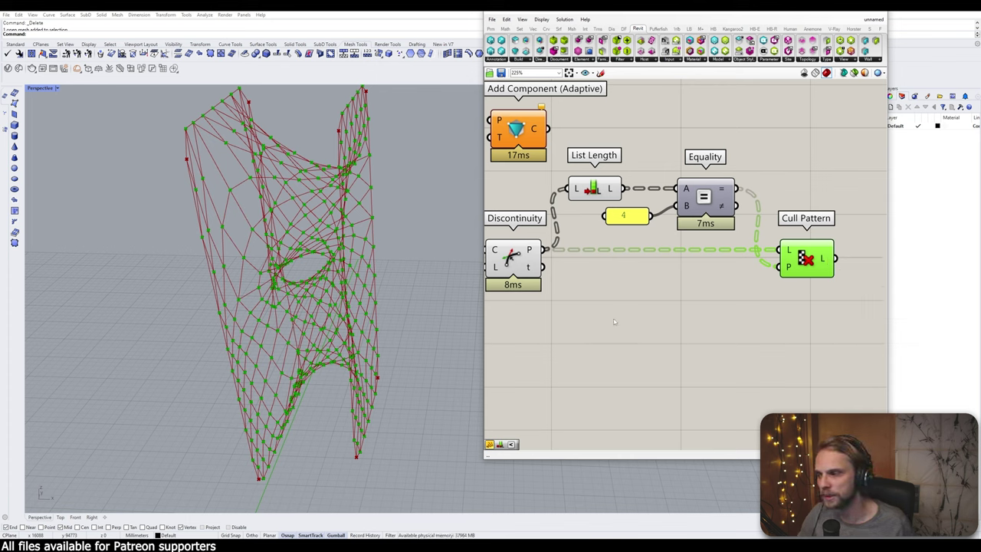
{"action": "scroll", "coordinate": [613, 321], "scroll_direction": "down", "scroll_amount": 1}
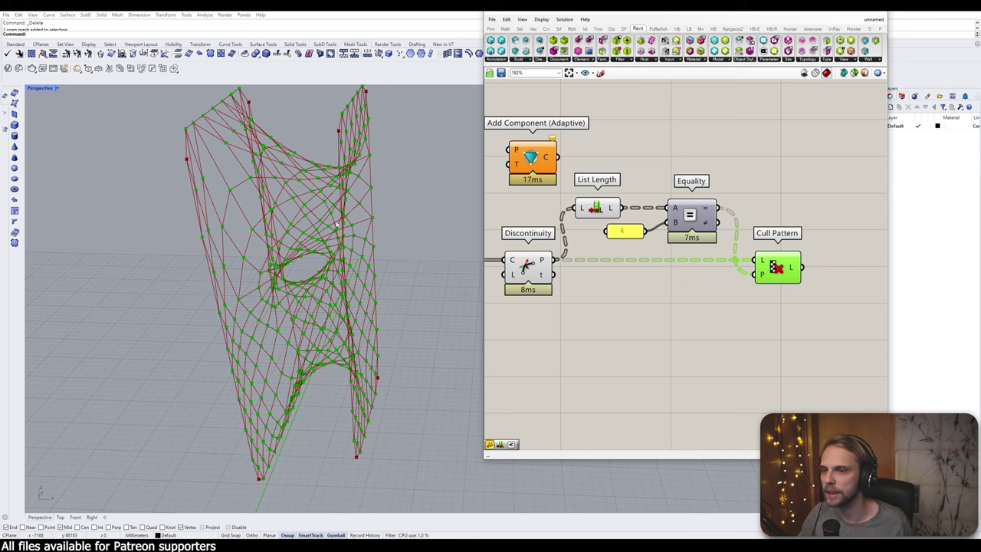
{"action": "scroll", "coordinate": [367, 229], "scroll_direction": "up", "scroll_amount": 6}
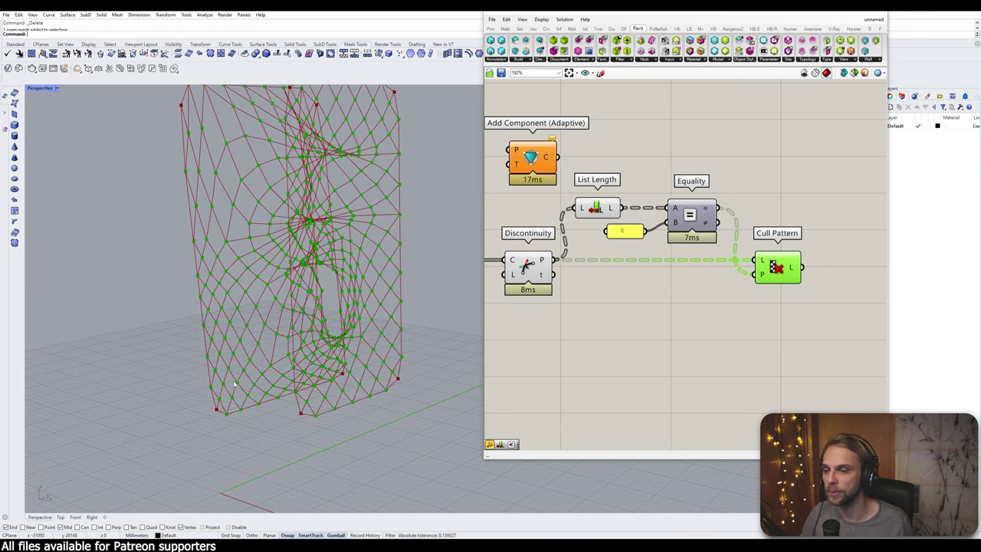
{"action": "scroll", "coordinate": [198, 435], "scroll_direction": "up", "scroll_amount": 5}
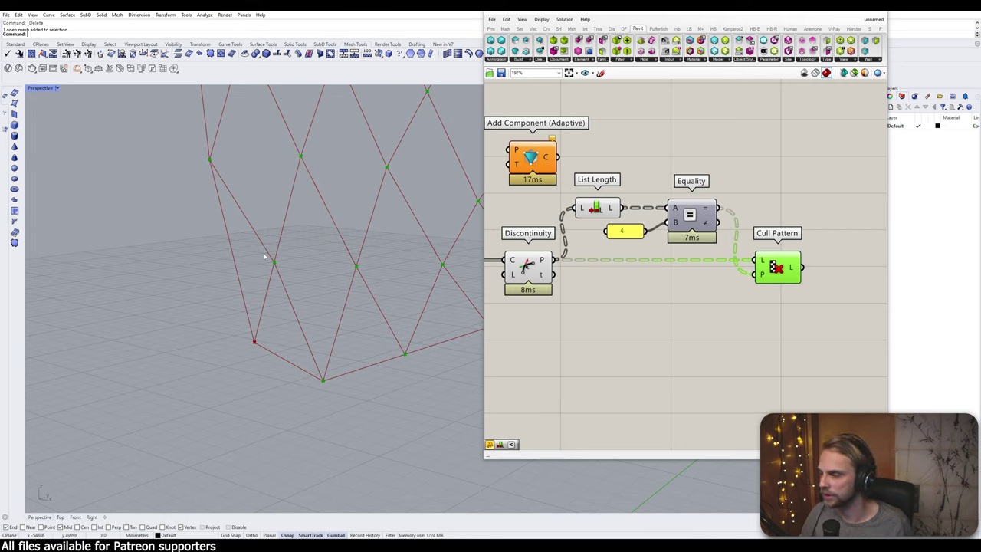
Turn off the preview of the components from Face Boundaries through Equality, leaving Cull Pattern previewed
{"action": "scroll", "coordinate": [740, 372], "scroll_direction": "down", "scroll_amount": 4}
{"action": "left_click_drag", "start_coordinate": [714, 362], "coordinate": [587, 266]}
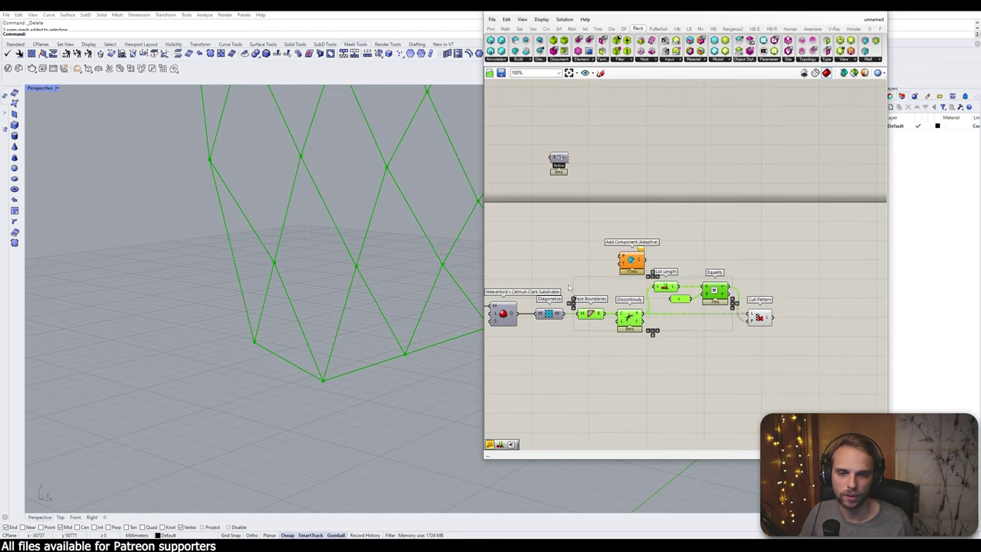
{"action": "middle_click", "coordinate": [565, 281]}
{"action": "left_click", "coordinate": [565, 252]}
Move the Add Component (Adaptive) component beyond Cull Pattern and check the branches of the culled list
{"action": "right_click_drag", "start_coordinate": [679, 262], "coordinate": [609, 255]}
{"action": "left_click_drag", "start_coordinate": [562, 253], "coordinate": [763, 278]}
{"action": "scroll", "coordinate": [690, 309], "scroll_direction": "up", "scroll_amount": 3}
{"action": "mouse_move", "coordinate": [699, 314]}
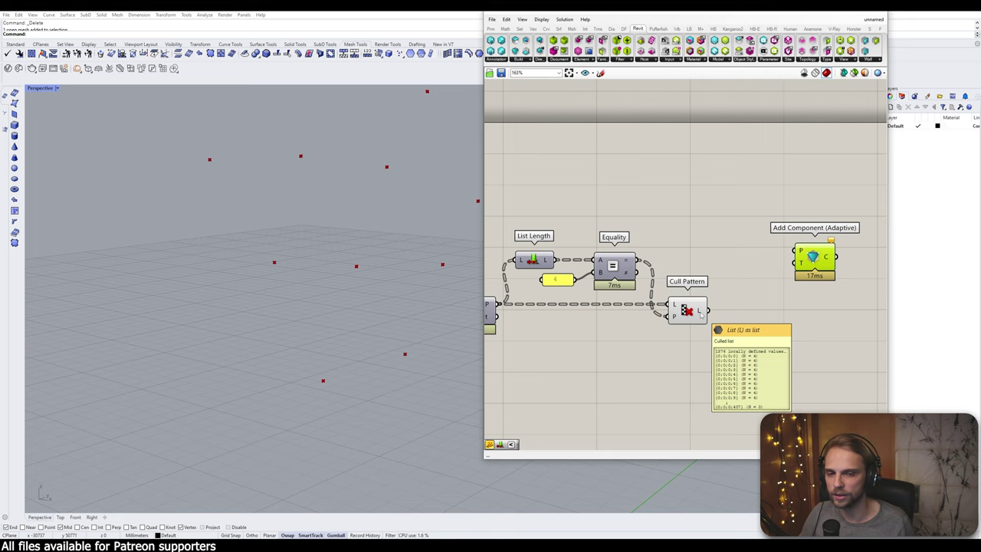
{"action": "right_click_drag", "start_coordinate": [699, 314], "coordinate": [588, 294]}
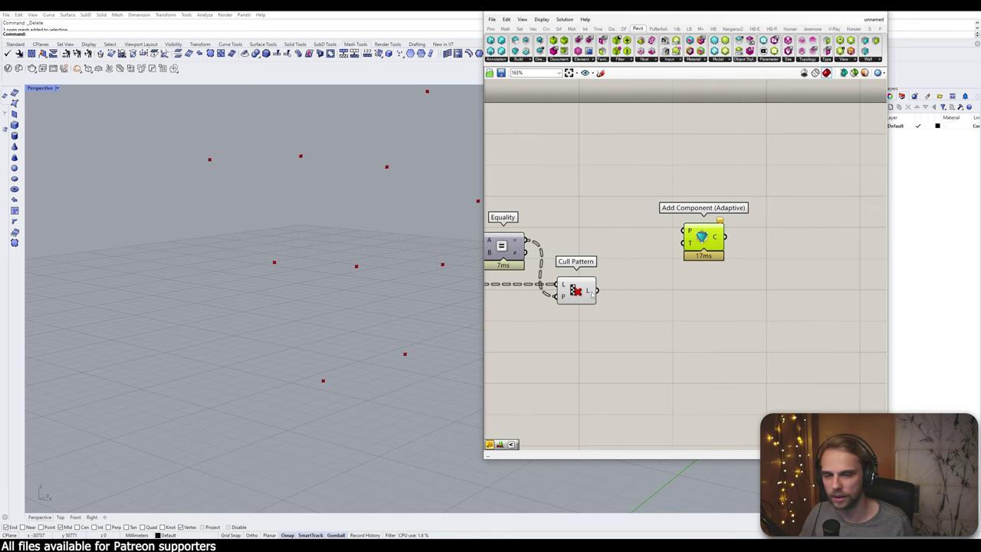
Add a Clean Tree component between Cull Pattern and Add Component (Adaptive), feeding its tree input with the culled list
{"action": "double_click", "coordinate": [700, 286]}
{"action": "type", "text": "clean tree"}
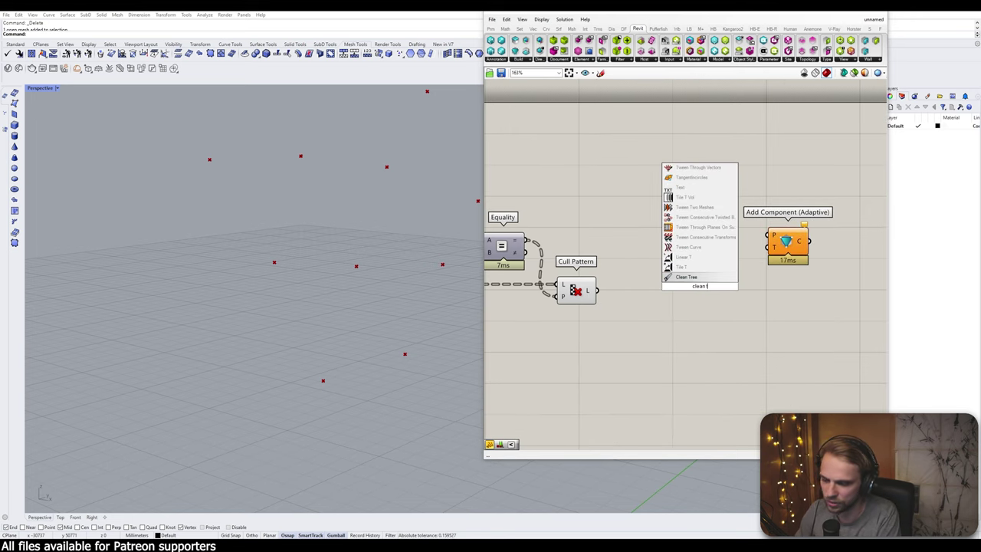
{"action": "left_click", "coordinate": [686, 276]}
{"action": "left_click_drag", "start_coordinate": [693, 268], "coordinate": [667, 264]}
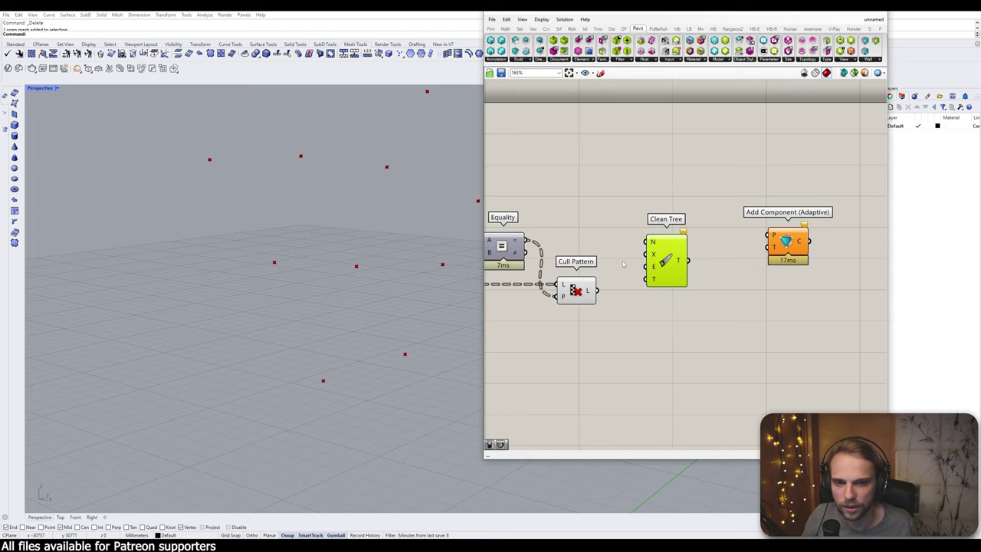
{"action": "left_click_drag", "start_coordinate": [596, 289], "coordinate": [663, 275]}
{"action": "left_click", "coordinate": [622, 253]}
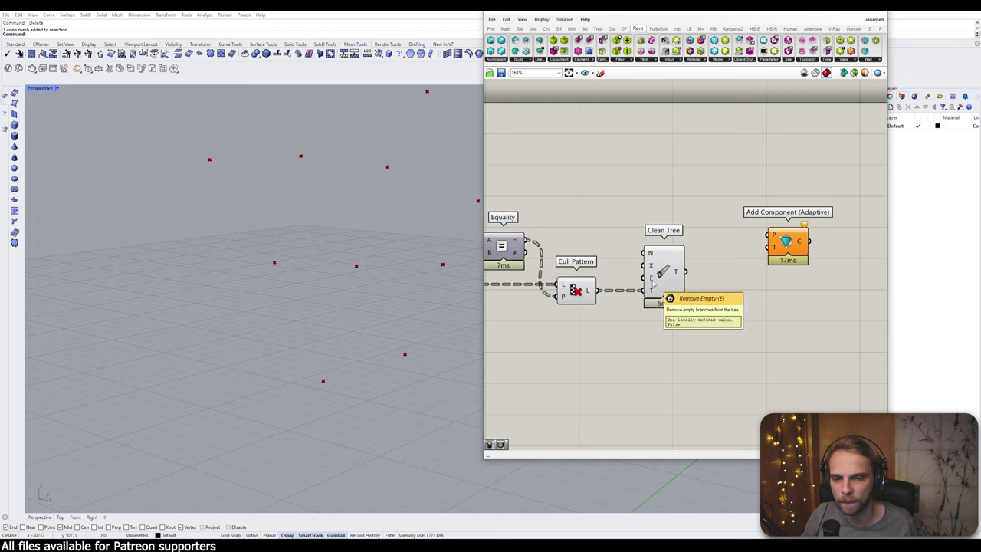
{"action": "left_click_drag", "start_coordinate": [652, 285], "coordinate": [691, 285]}
Add a Boolean Toggle set to True, connect it to Clean Tree's Remove Empty input, and place it beside that input
{"action": "double_click", "coordinate": [613, 245]}
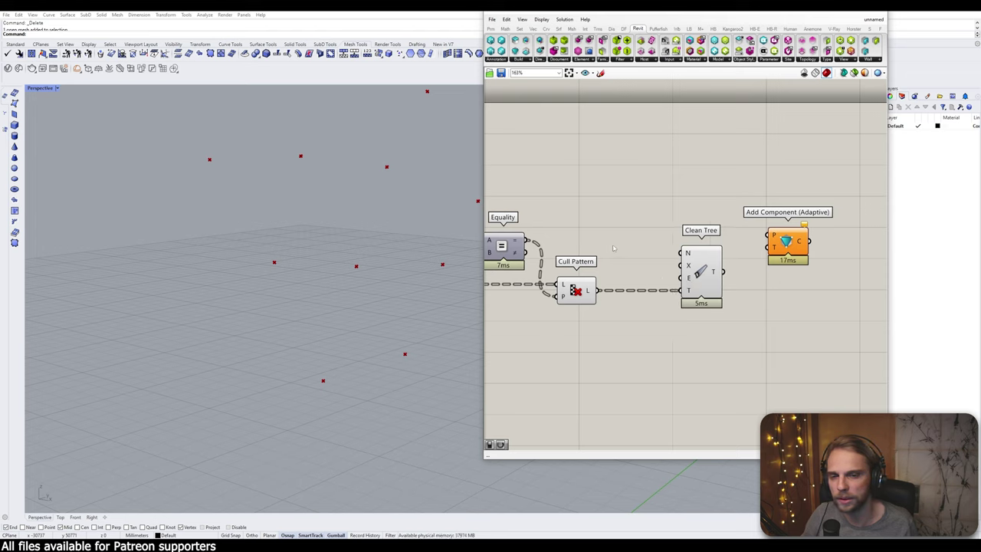
{"action": "type", "text": "toggle"}
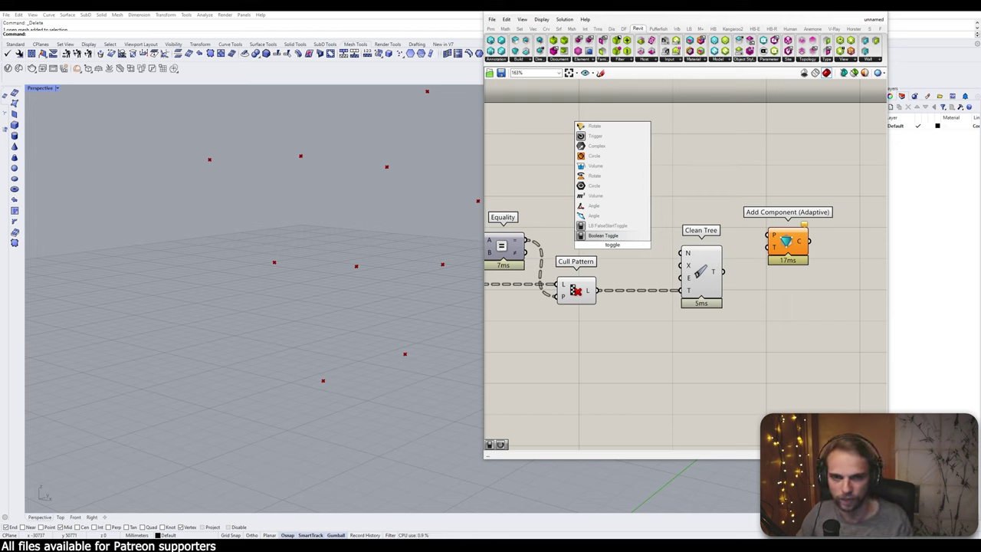
{"action": "key", "text": "Return"}
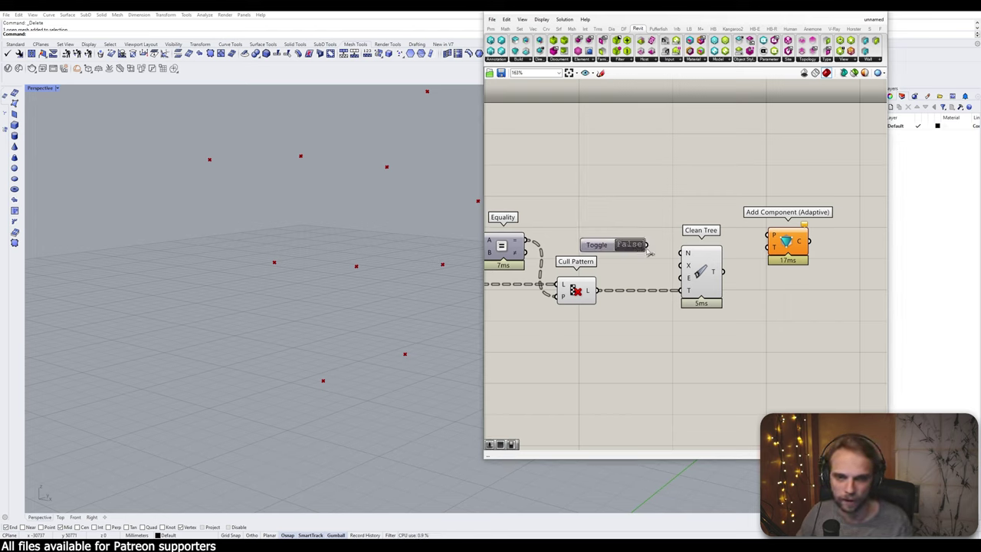
{"action": "left_click_drag", "start_coordinate": [646, 245], "coordinate": [680, 278]}
{"action": "double_click", "coordinate": [626, 245]}
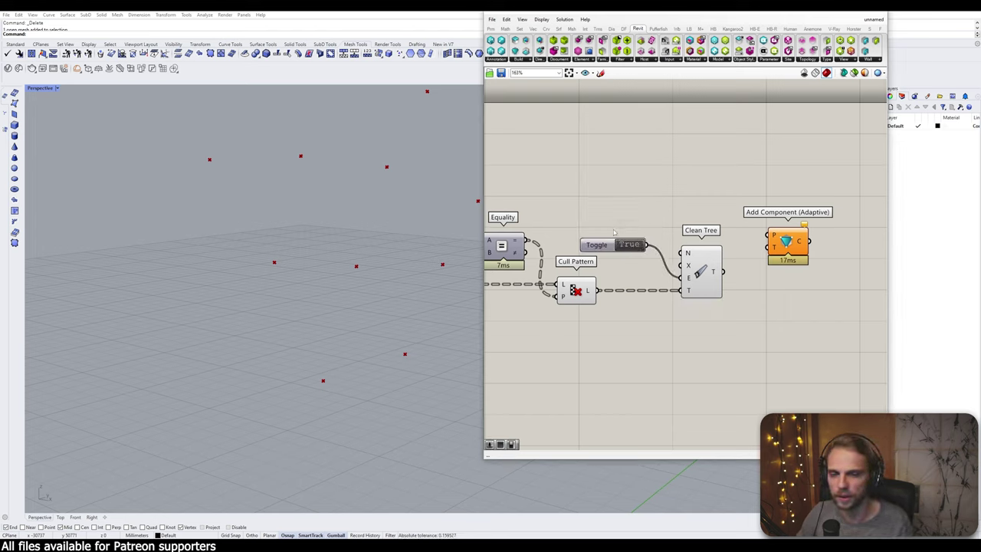
{"action": "left_click_drag", "start_coordinate": [603, 247], "coordinate": [628, 279]}
{"action": "left_click", "coordinate": [609, 238]}
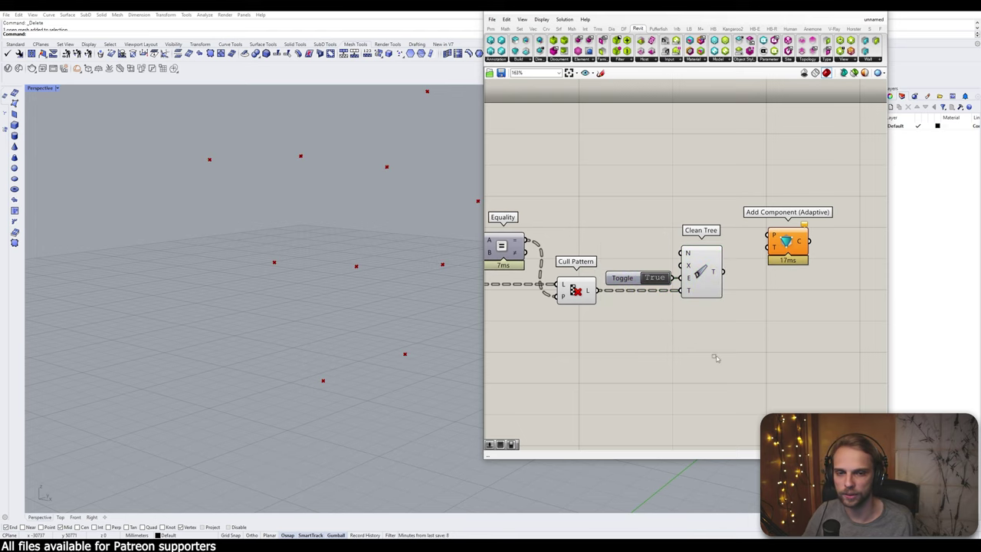
Move Add Component (Adaptive) farther from Clean Tree and check the branches of the cleaned tree output
{"action": "right_click_drag", "start_coordinate": [715, 358], "coordinate": [630, 354]}
{"action": "left_click_drag", "start_coordinate": [701, 236], "coordinate": [782, 235]}
{"action": "left_click", "coordinate": [660, 249]}
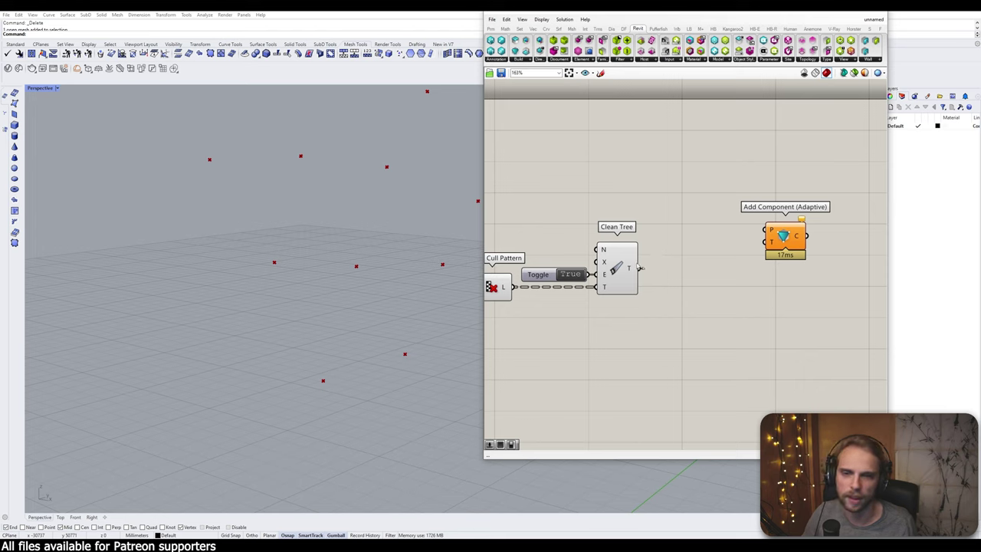
{"action": "mouse_move", "coordinate": [633, 268]}
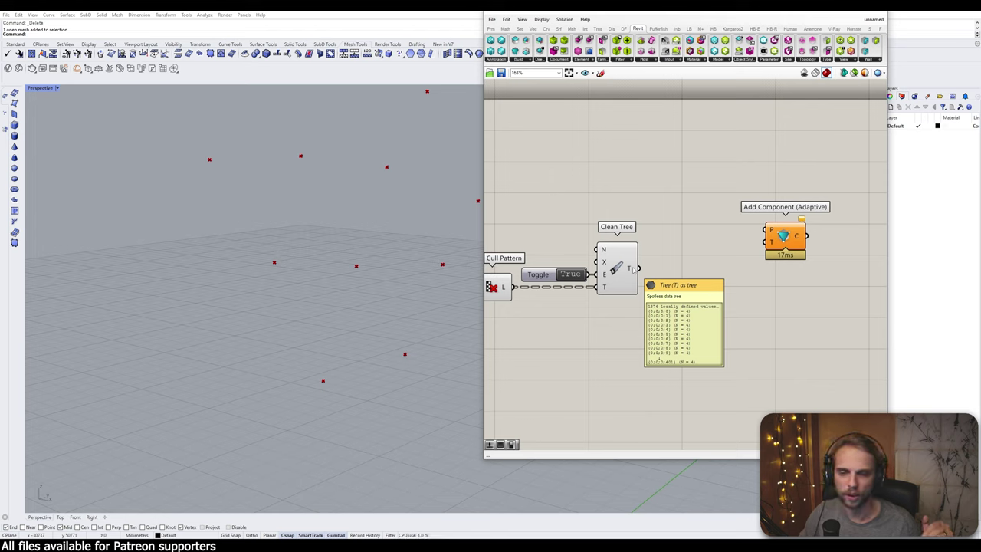
Connect Clean Tree's tree output to the Points input of Add Component (Adaptive) and move that component closer to Clean Tree
{"action": "left_click_drag", "start_coordinate": [782, 235], "coordinate": [793, 262]}
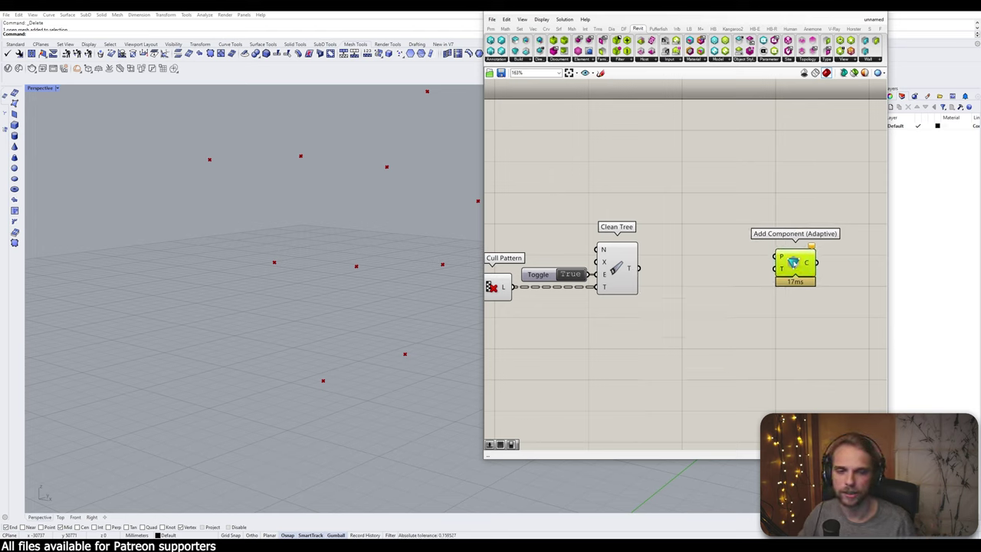
{"action": "mouse_move", "coordinate": [780, 258]}
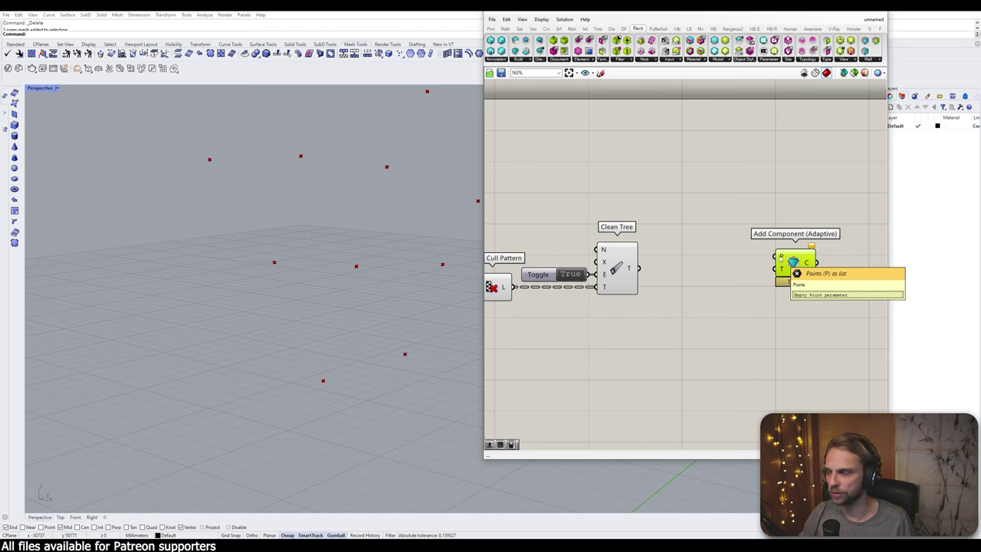
{"action": "left_click_drag", "start_coordinate": [640, 267], "coordinate": [765, 278]}
{"action": "left_click", "coordinate": [788, 279]}
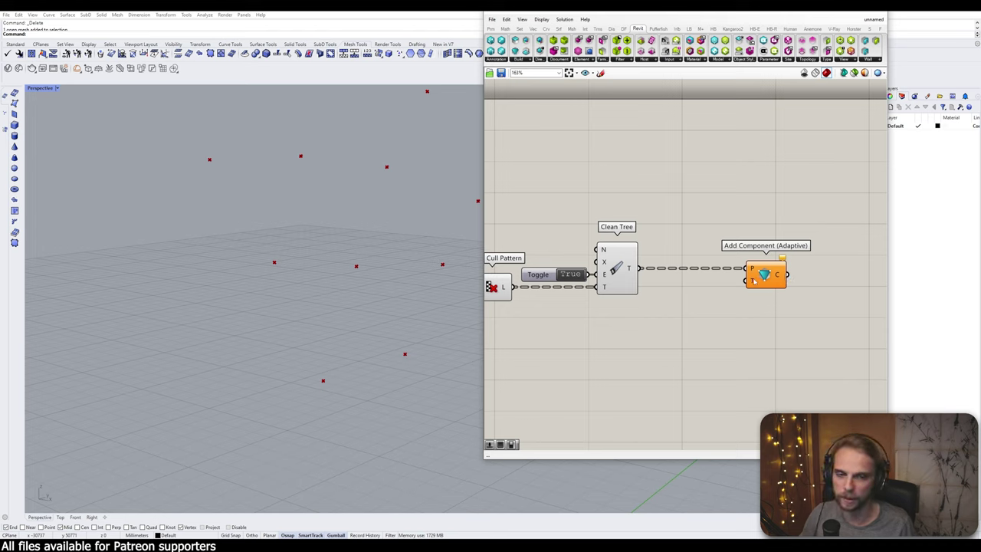
{"action": "mouse_move", "coordinate": [753, 281]}
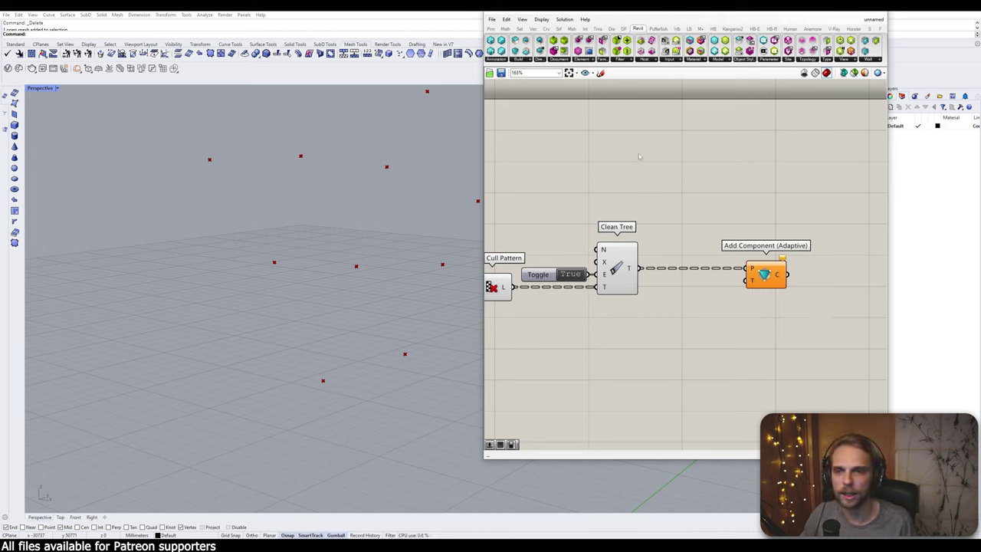
{"action": "left_click", "coordinate": [522, 62]}
{"action": "left_click", "coordinate": [541, 61]}
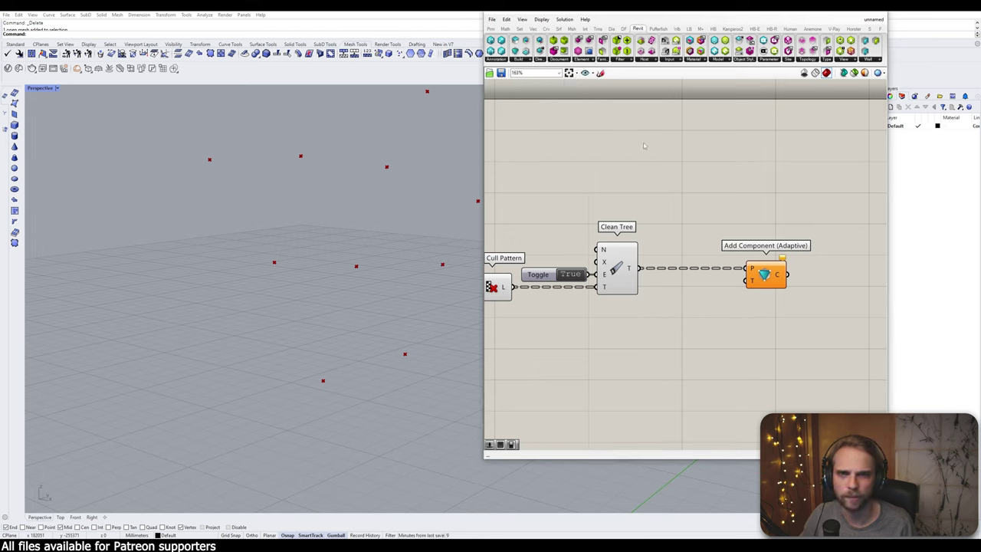
{"action": "right_click", "coordinate": [751, 281]}
{"action": "left_click", "coordinate": [721, 295]}
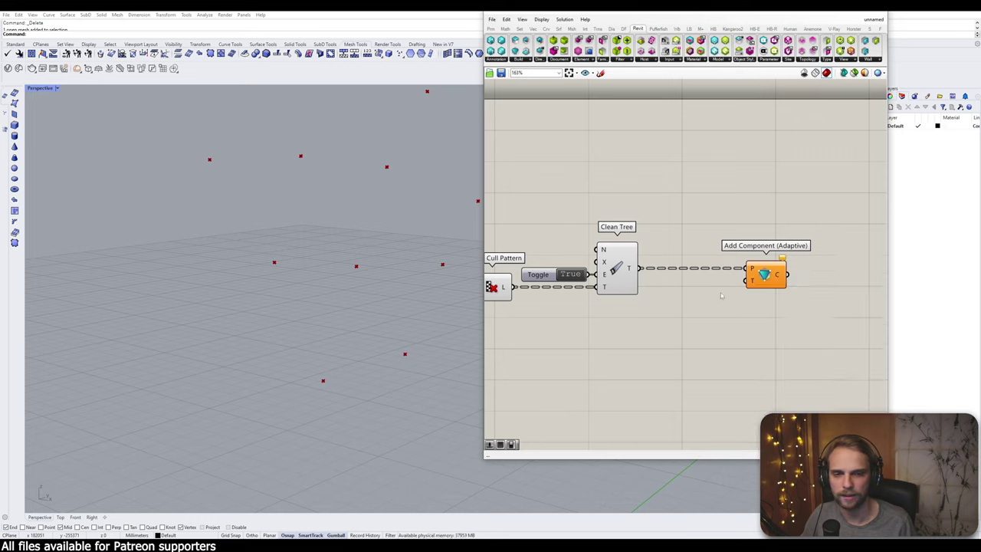
Set the category filter of Add Component (Adaptive)'s Type input to Generic Models
{"action": "right_click", "coordinate": [751, 282]}
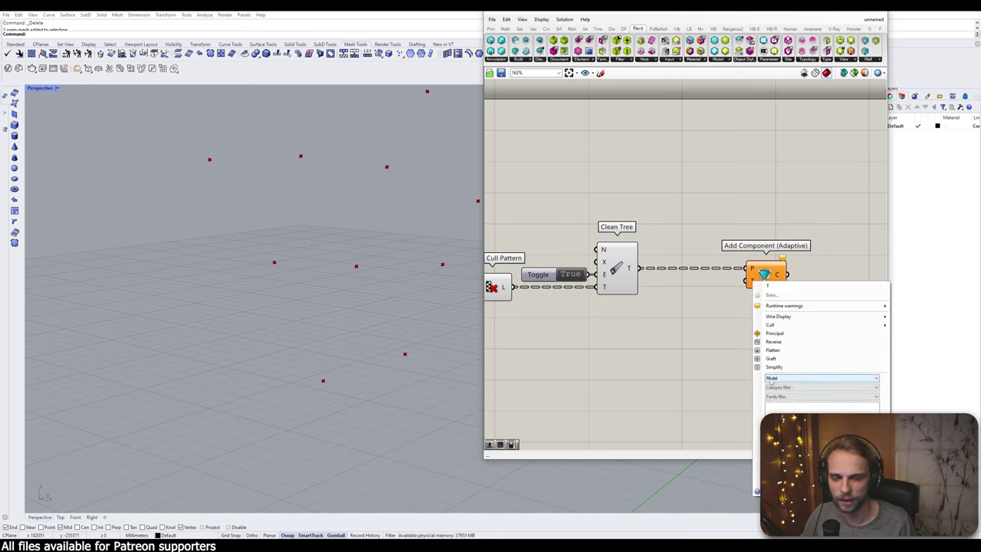
{"action": "left_click", "coordinate": [780, 387]}
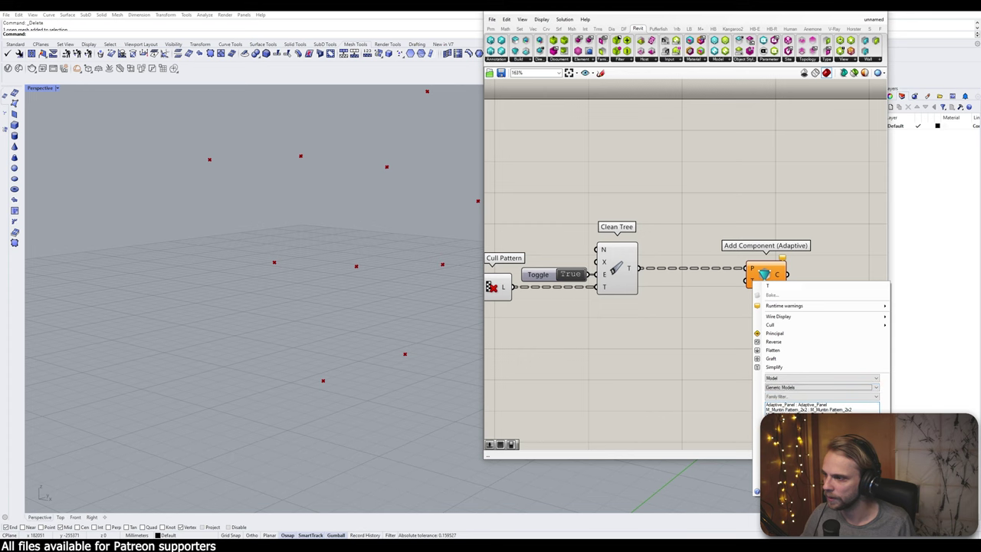
{"action": "right_click_drag", "start_coordinate": [731, 359], "coordinate": [689, 210]}
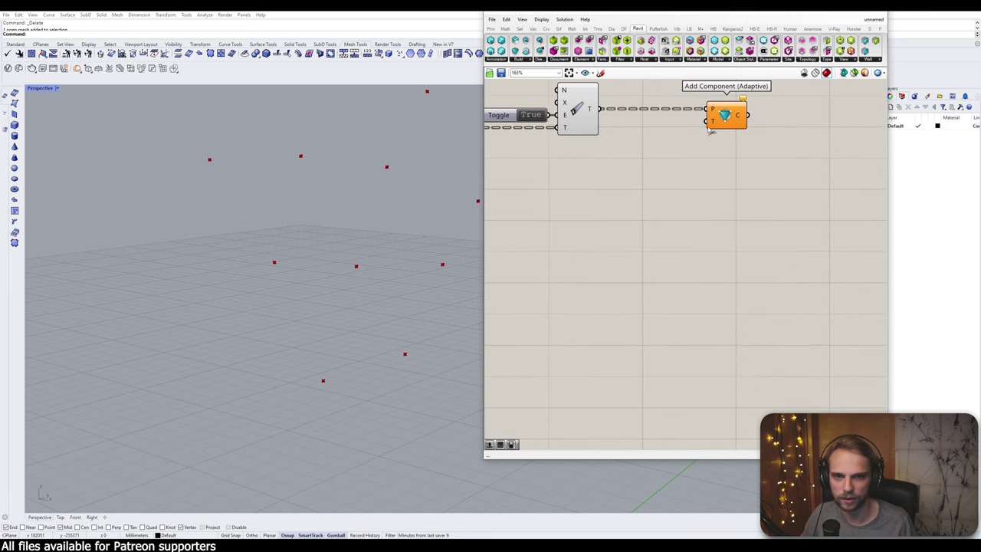
{"action": "right_click", "coordinate": [710, 124]}
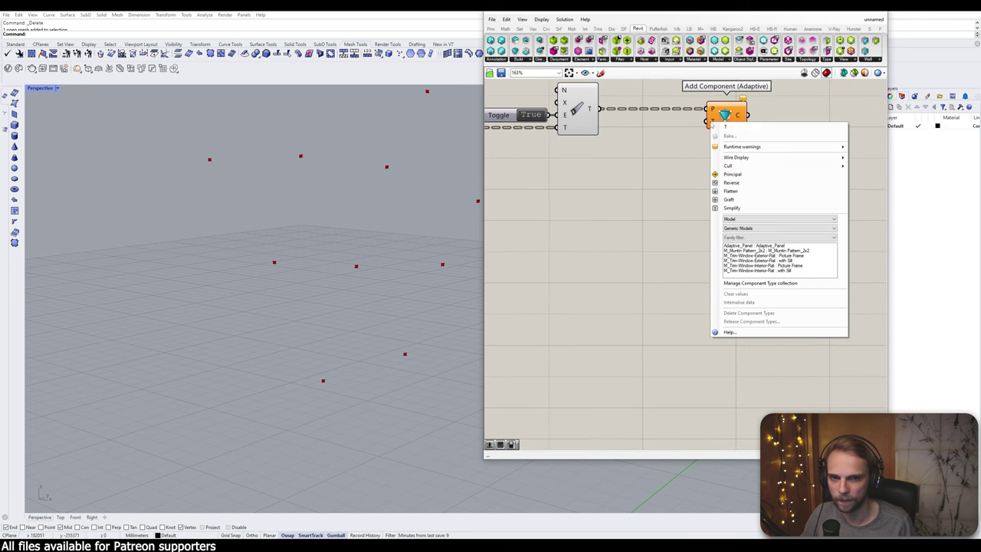
{"action": "left_click", "coordinate": [734, 228]}
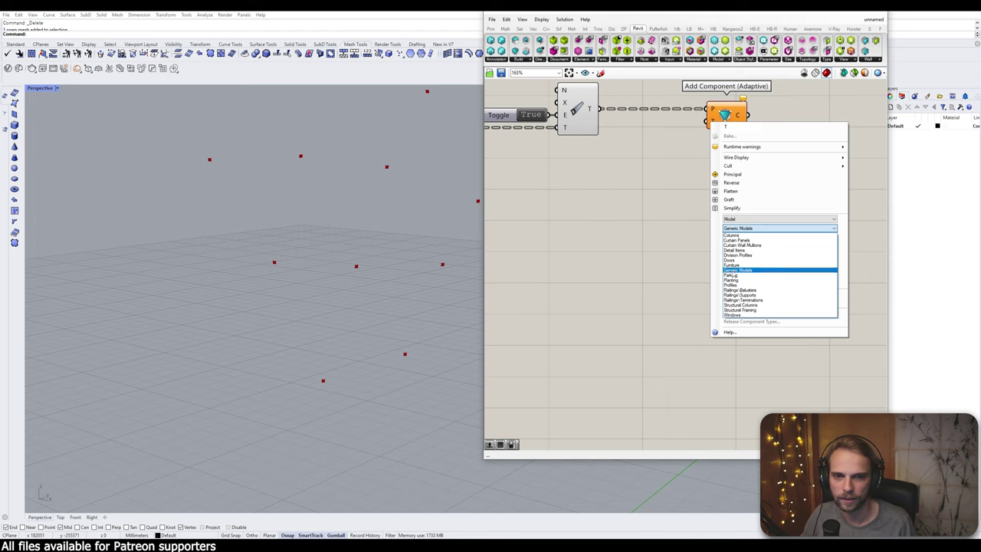
{"action": "left_click", "coordinate": [732, 270]}
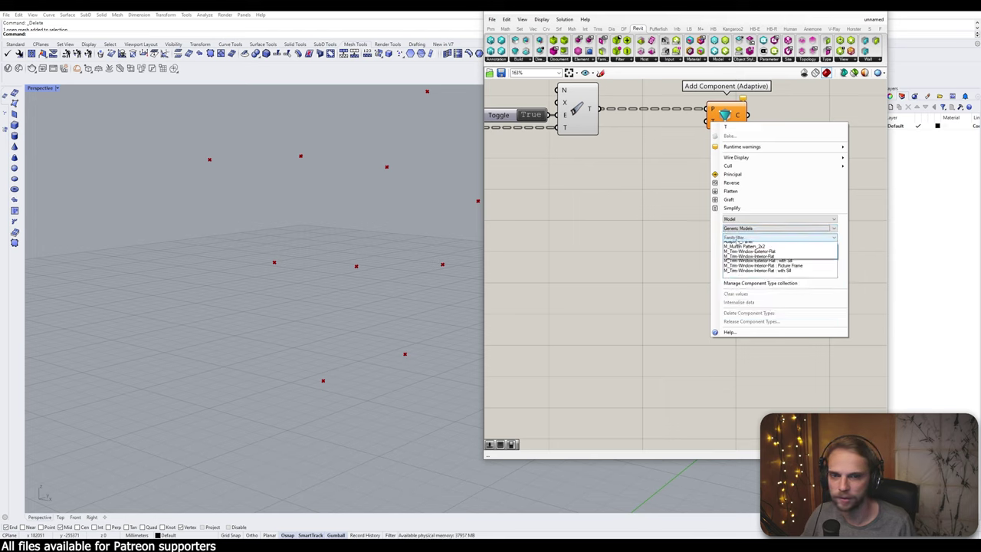
Filter the Type input to the Adaptive_Panel family and assign its Adaptive_Panel type to place the components
{"action": "left_click", "coordinate": [737, 238]}
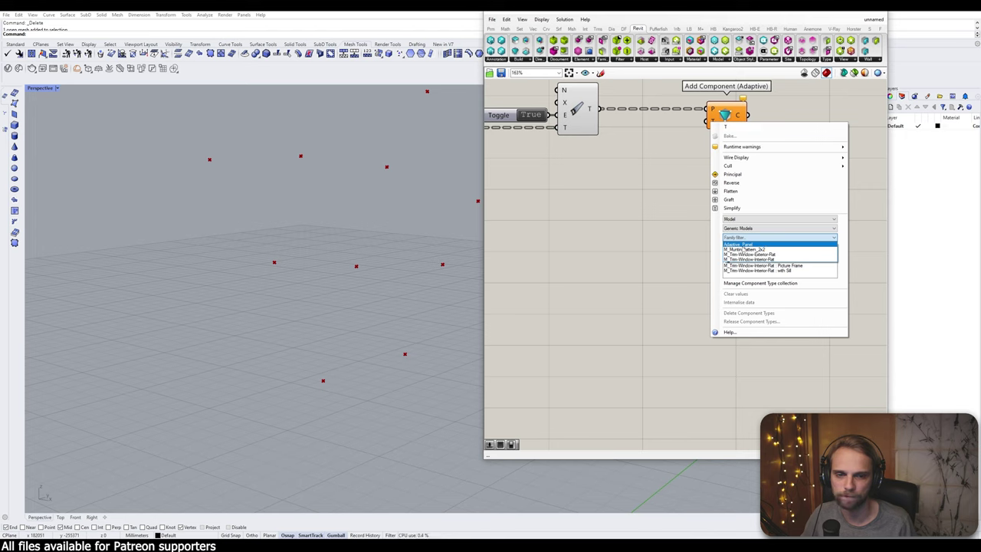
{"action": "left_click", "coordinate": [740, 244]}
{"action": "left_click", "coordinate": [738, 246]}
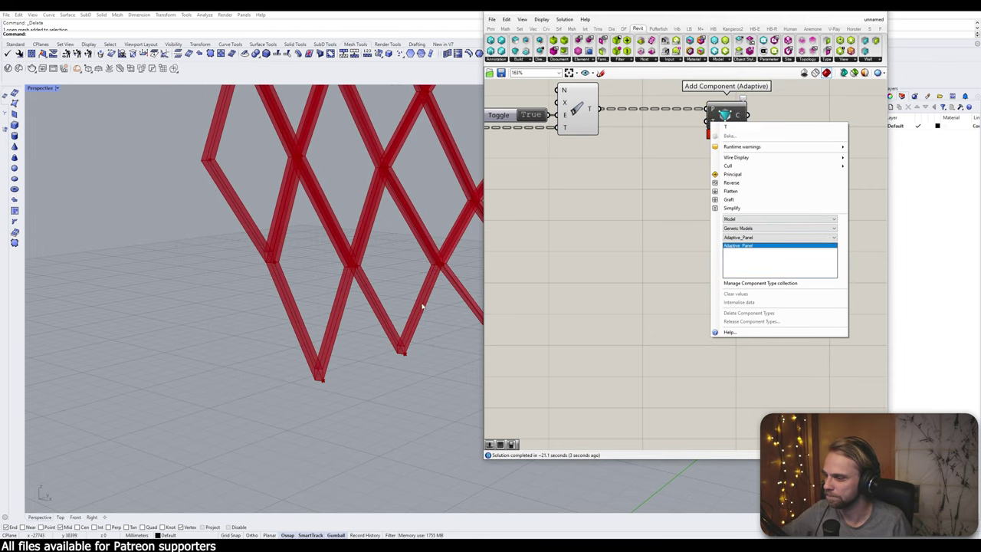
{"action": "left_click", "coordinate": [613, 245]}
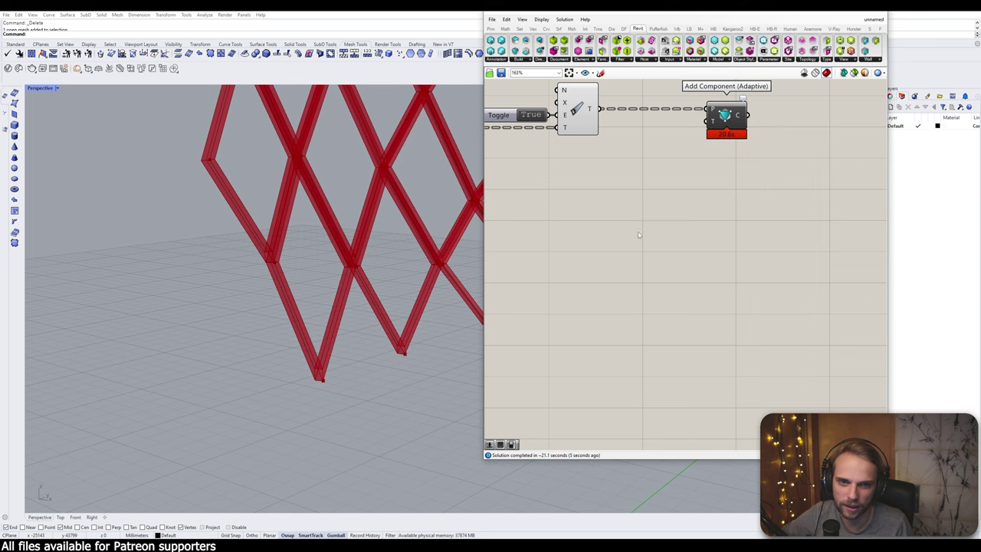
Look over the generated panels in the Rhino viewport and switch to Revit's 3D view by minimizing the Grasshopper and Rhino windows
{"action": "scroll", "coordinate": [720, 239], "scroll_direction": "up", "scroll_amount": 4}
{"action": "scroll", "coordinate": [292, 260], "scroll_direction": "down", "scroll_amount": 4}
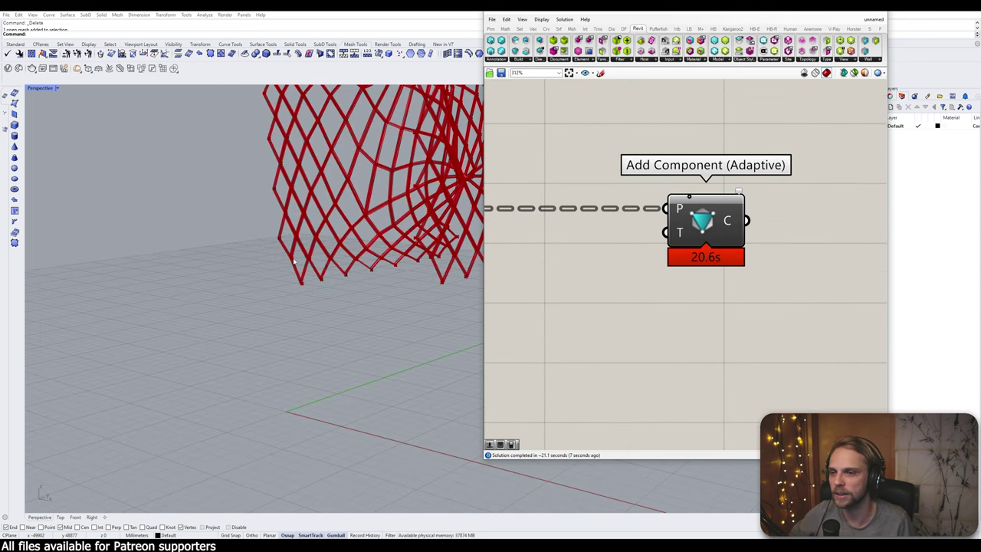
{"action": "right_click_drag", "start_coordinate": [383, 183], "coordinate": [450, 159]}
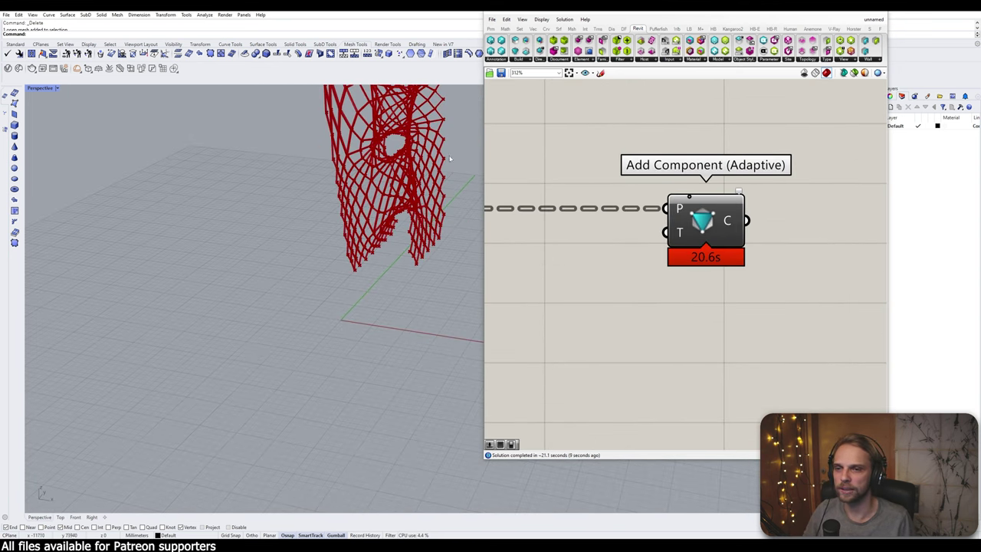
{"action": "left_click", "coordinate": [881, 19]}
{"action": "left_click", "coordinate": [956, 5]}
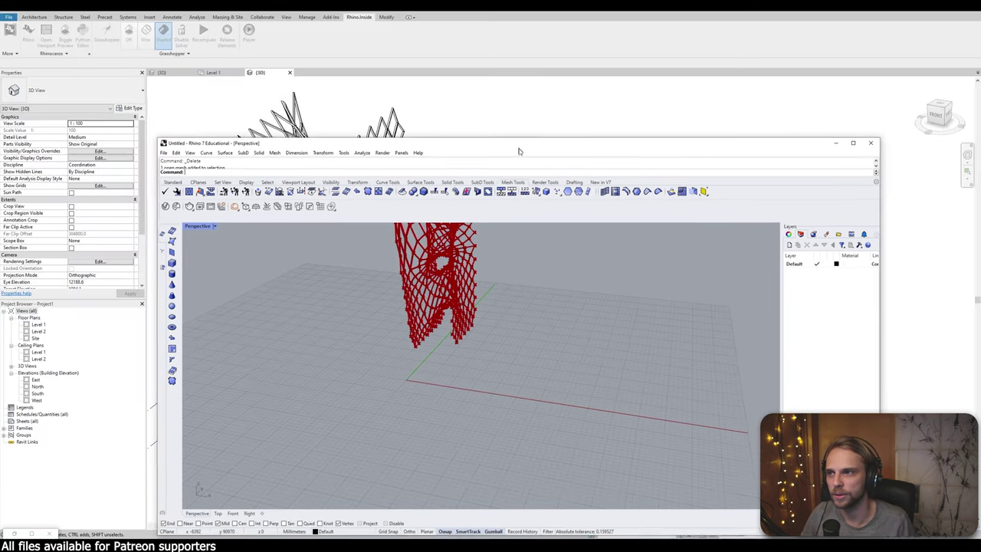
{"action": "left_click", "coordinate": [836, 147]}
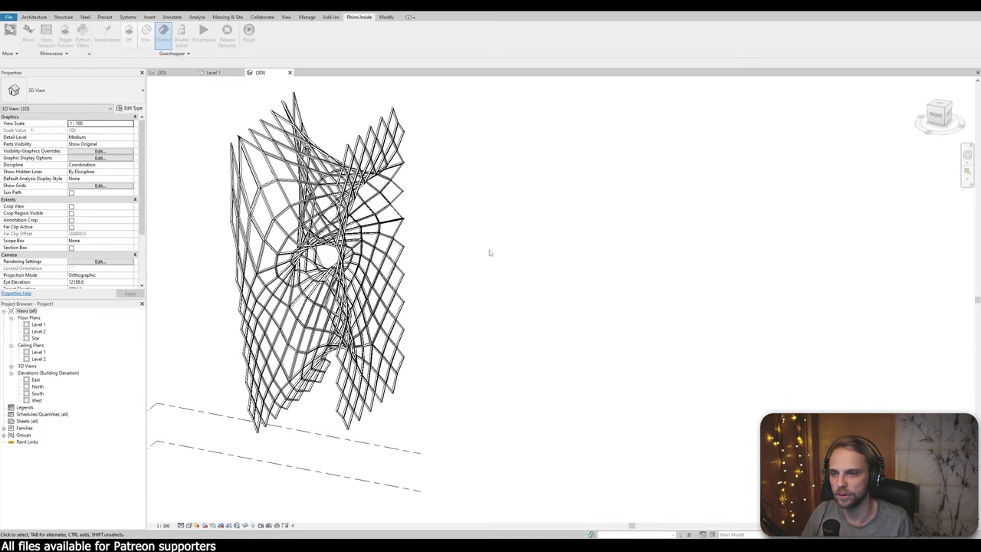
Examine close up how the corners of neighbouring adaptive panels meet across the tower in the Revit 3D view
{"action": "scroll", "coordinate": [518, 227], "scroll_direction": "up", "scroll_amount": 8}
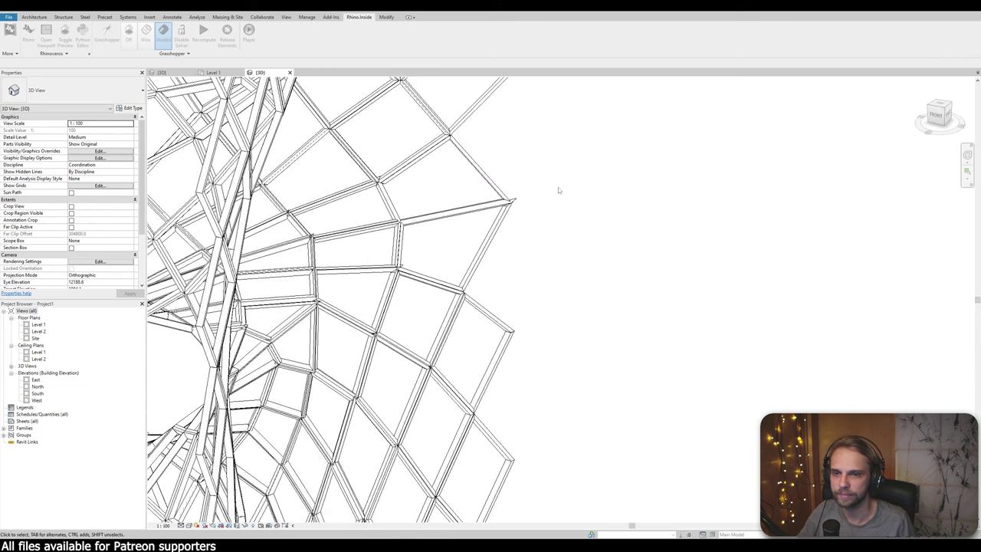
{"action": "scroll", "coordinate": [497, 213], "scroll_direction": "up", "scroll_amount": 5}
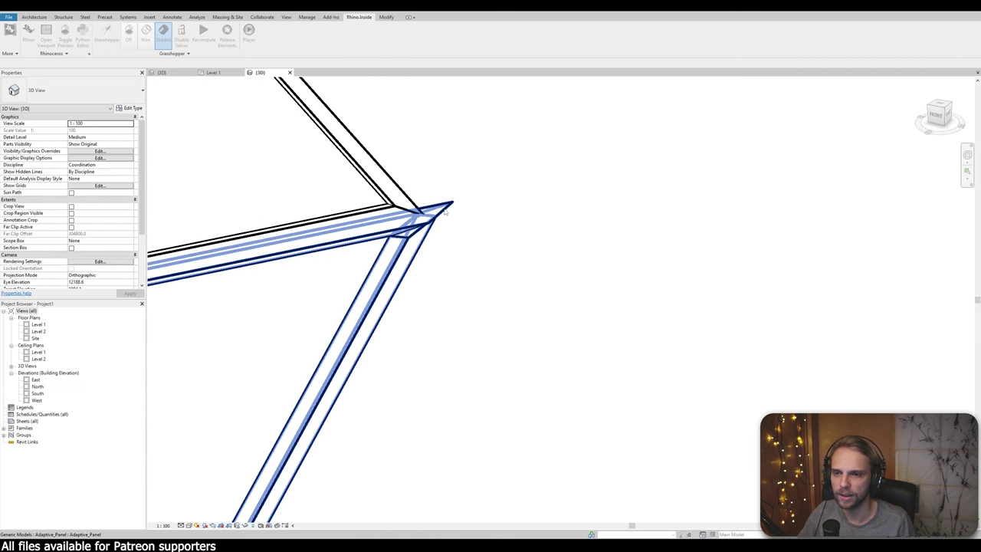
{"action": "scroll", "coordinate": [444, 213], "scroll_direction": "down", "scroll_amount": 10}
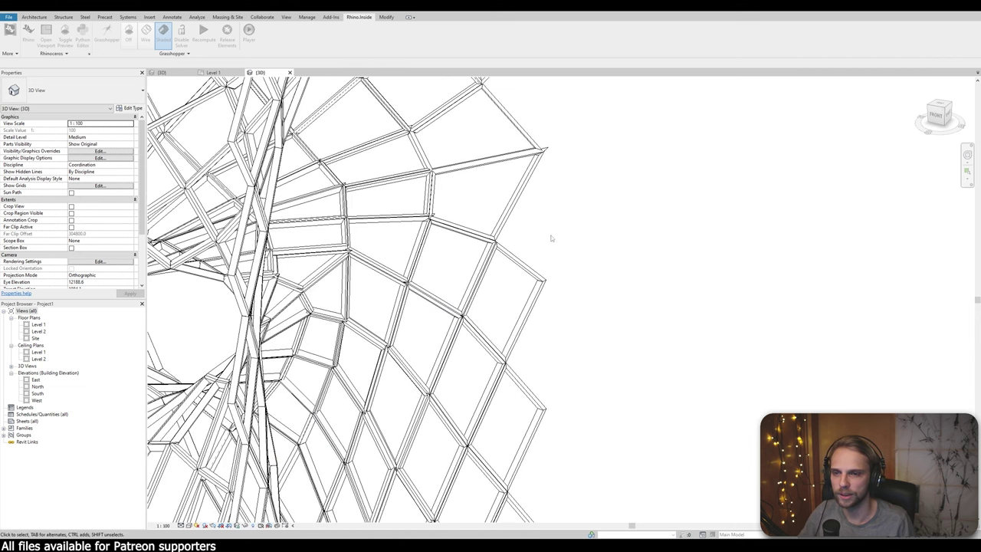
{"action": "scroll", "coordinate": [550, 238], "scroll_direction": "up", "scroll_amount": 7}
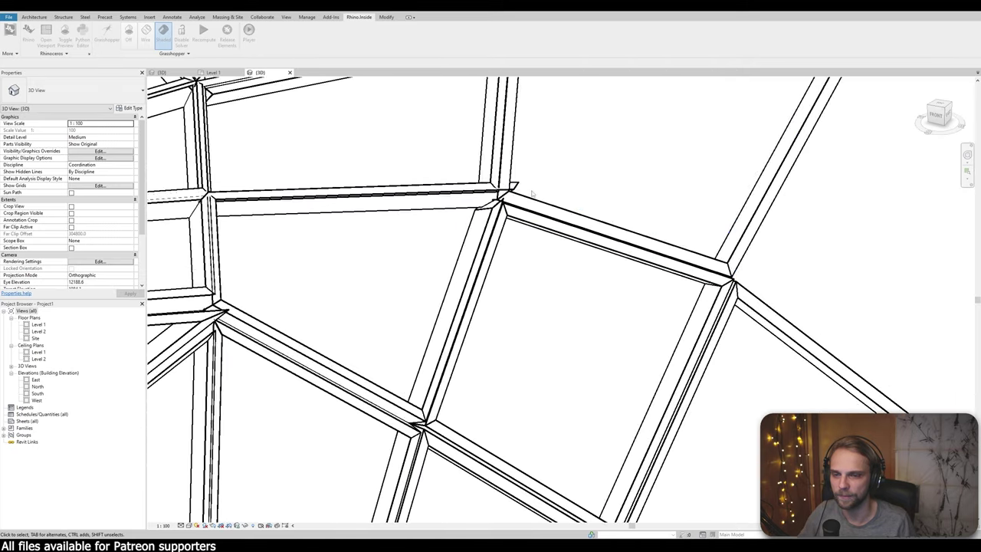
{"action": "scroll", "coordinate": [532, 193], "scroll_direction": "down", "scroll_amount": 10}
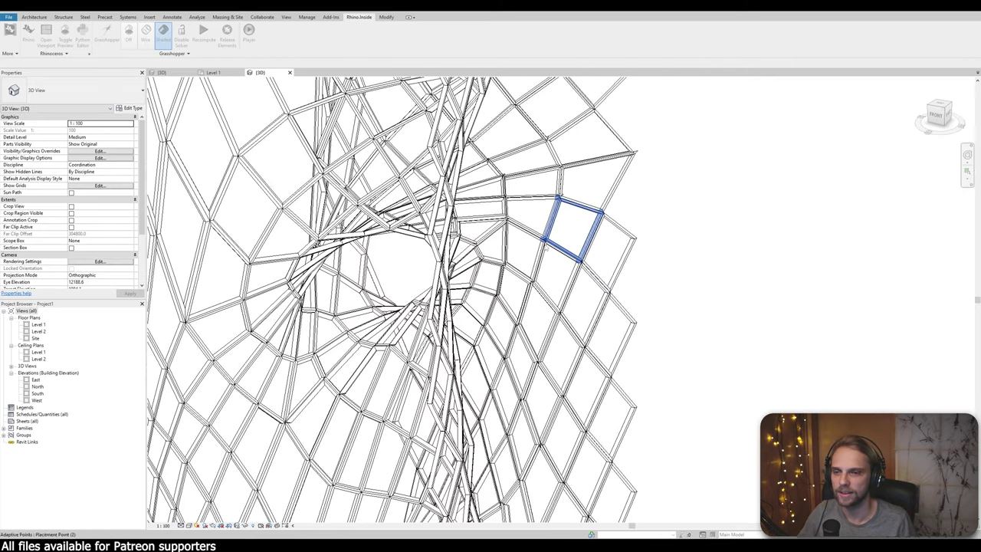
{"action": "middle_click_drag", "start_coordinate": [545, 244], "coordinate": [268, 345], "text": "shift"}
{"action": "scroll", "coordinate": [234, 269], "scroll_direction": "up", "scroll_amount": 5}
{"action": "scroll", "coordinate": [234, 268], "scroll_direction": "down", "scroll_amount": 8}
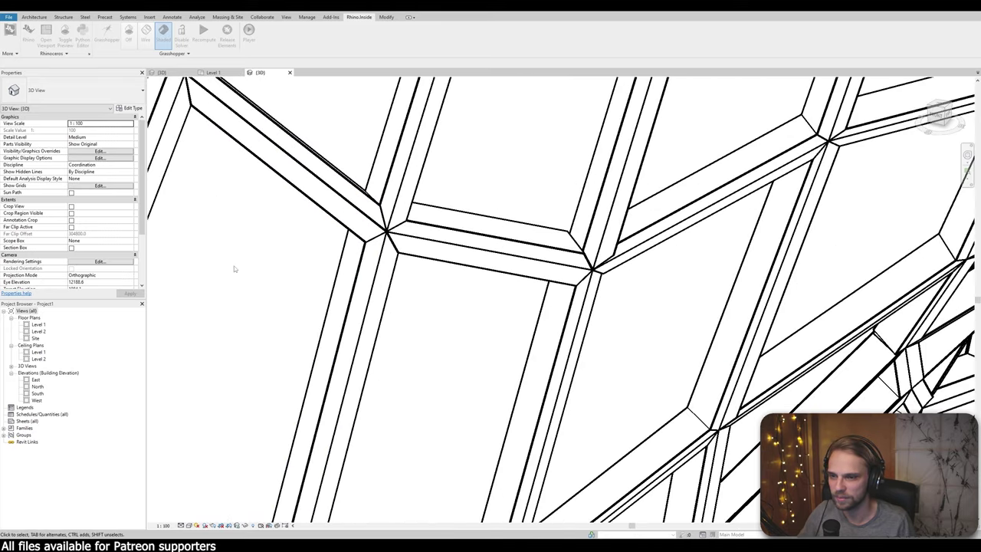
{"action": "middle_click_drag", "start_coordinate": [409, 317], "coordinate": [429, 337], "text": "shift"}
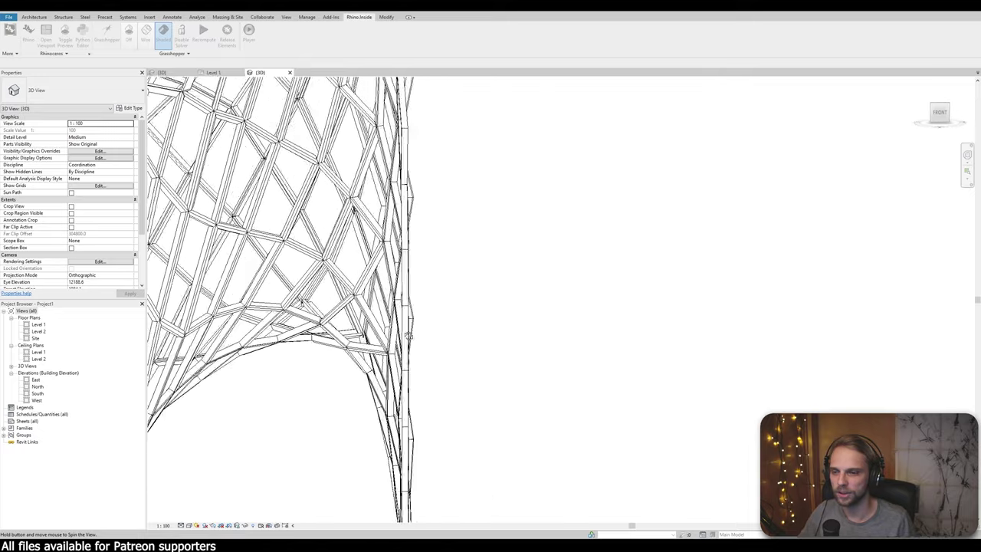
Inspect the overall tower of adaptive panels from several angles in the Revit 3D view
{"action": "scroll", "coordinate": [436, 353], "scroll_direction": "down", "scroll_amount": 5}
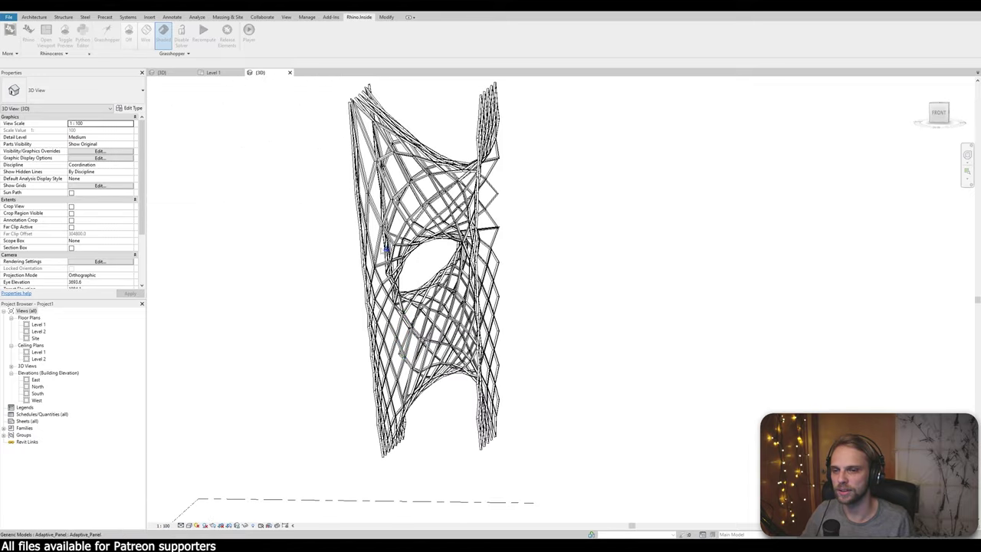
{"action": "middle_click_drag", "start_coordinate": [311, 267], "coordinate": [504, 386], "text": "shift"}
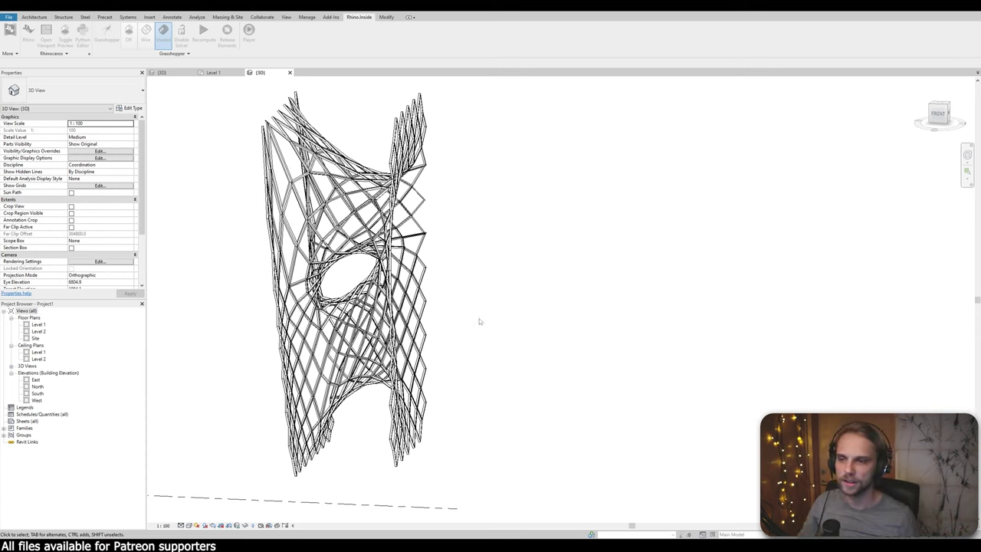
{"action": "middle_click_drag", "start_coordinate": [477, 322], "coordinate": [320, 254], "text": "shift"}
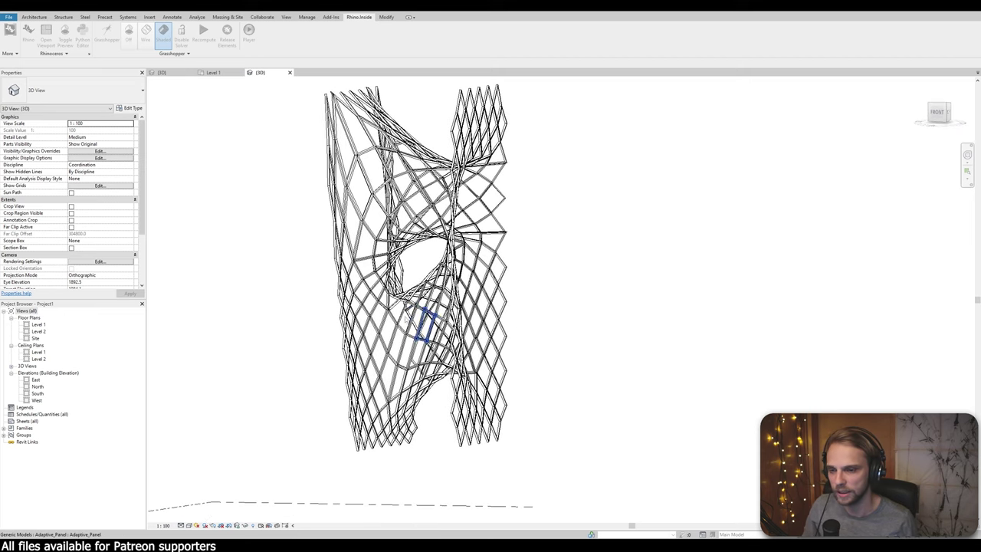
{"action": "scroll", "coordinate": [482, 372], "scroll_direction": "up", "scroll_amount": 2}
{"action": "mouse_move", "coordinate": [471, 295]}
{"action": "middle_mouse_down"}
{"action": "mouse_move", "coordinate": [528, 360]}
{"action": "mouse_move", "coordinate": [475, 306]}
{"action": "middle_mouse_up"}
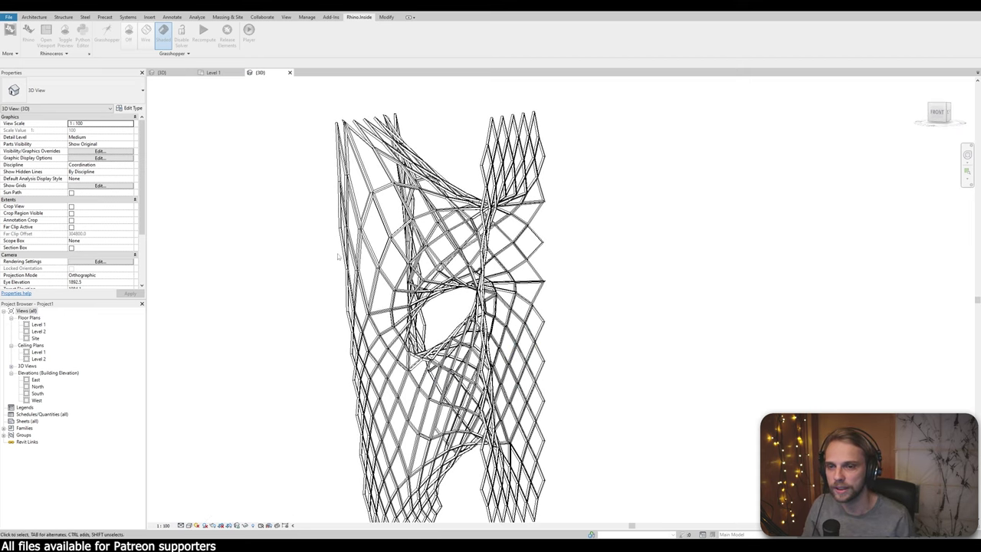
{"action": "scroll", "coordinate": [429, 416], "scroll_direction": "up", "scroll_amount": 3}
{"action": "scroll", "coordinate": [429, 416], "scroll_direction": "down", "scroll_amount": 3}
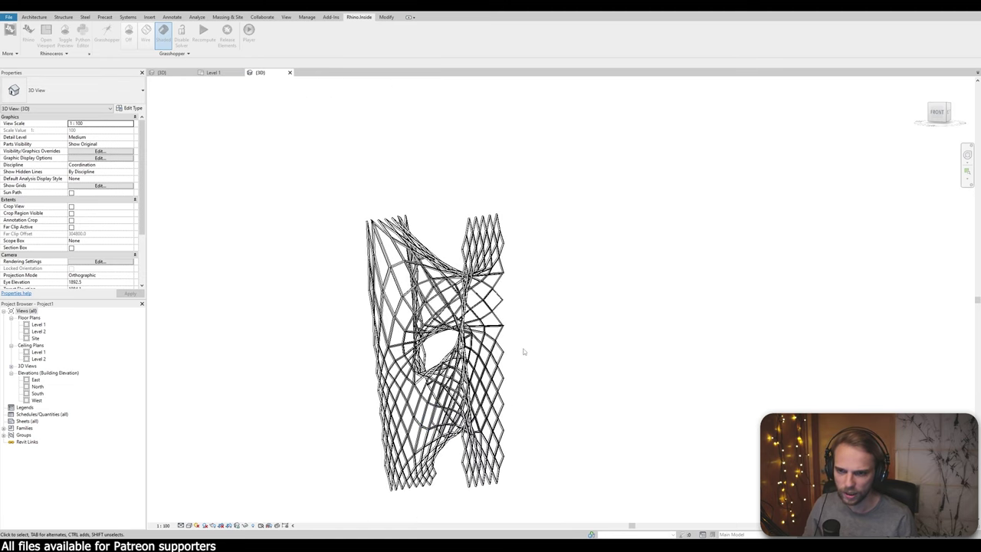
{"action": "middle_click_drag", "start_coordinate": [521, 350], "coordinate": [429, 299], "text": "shift"}
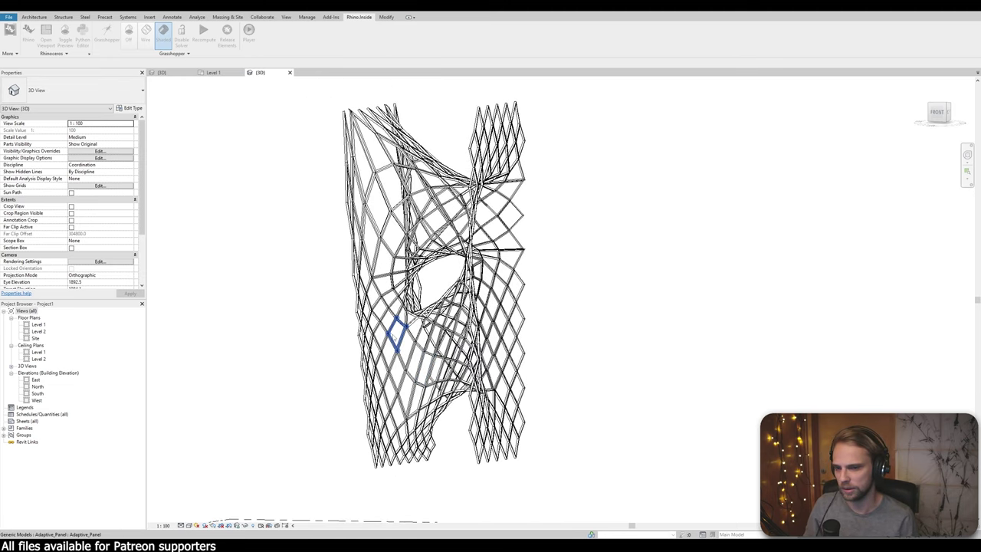
Select one adaptive panel below the tower's opening, review its dimension and volume properties, and deselect it
{"action": "scroll", "coordinate": [401, 342], "scroll_direction": "up", "scroll_amount": 6}
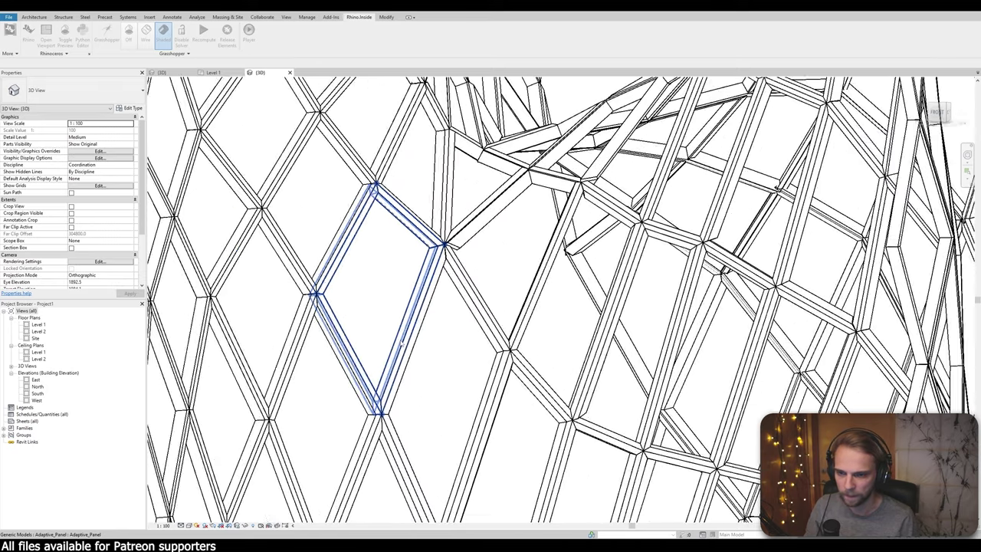
{"action": "left_click", "coordinate": [420, 334]}
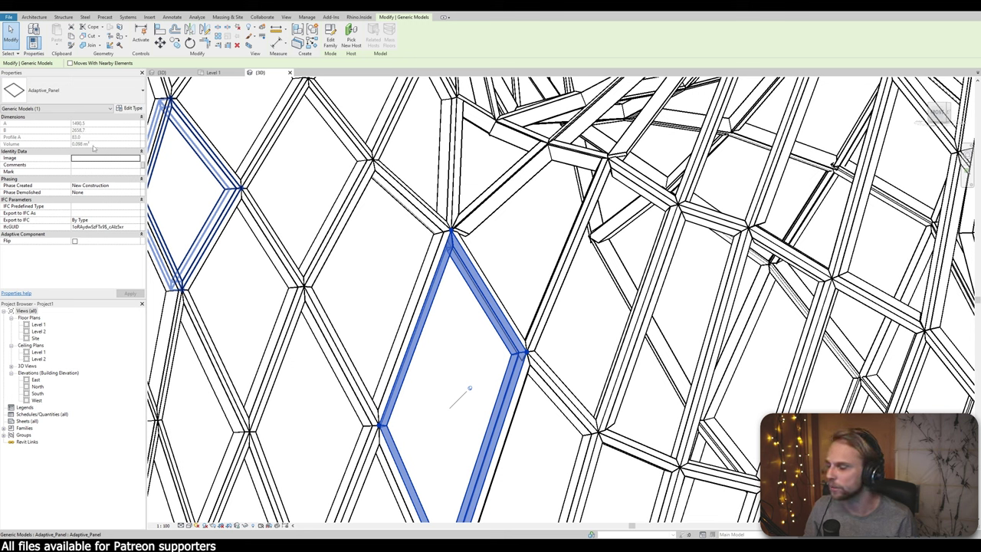
{"action": "left_click", "coordinate": [456, 339]}
{"action": "scroll", "coordinate": [456, 337], "scroll_direction": "down", "scroll_amount": 6}
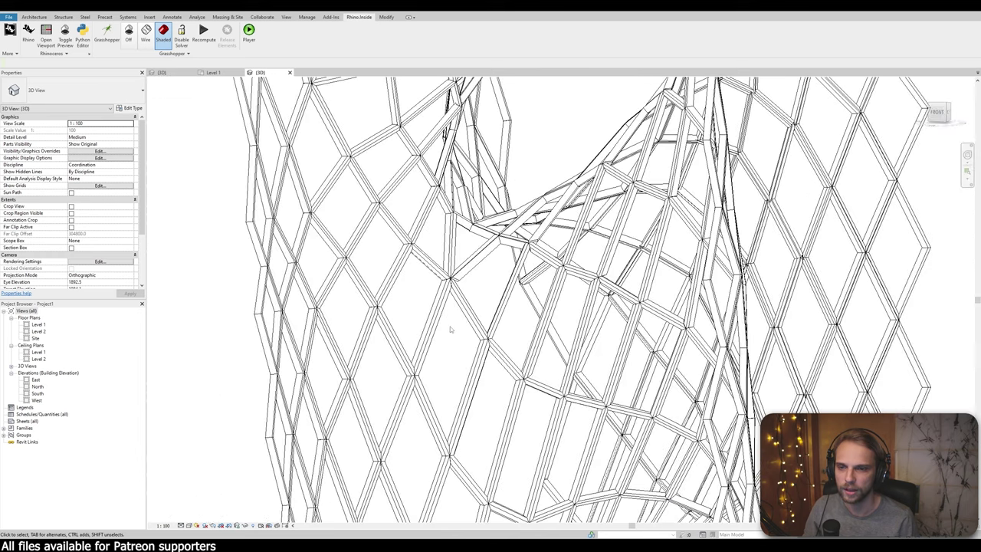
{"action": "scroll", "coordinate": [513, 308], "scroll_direction": "up", "scroll_amount": 5}
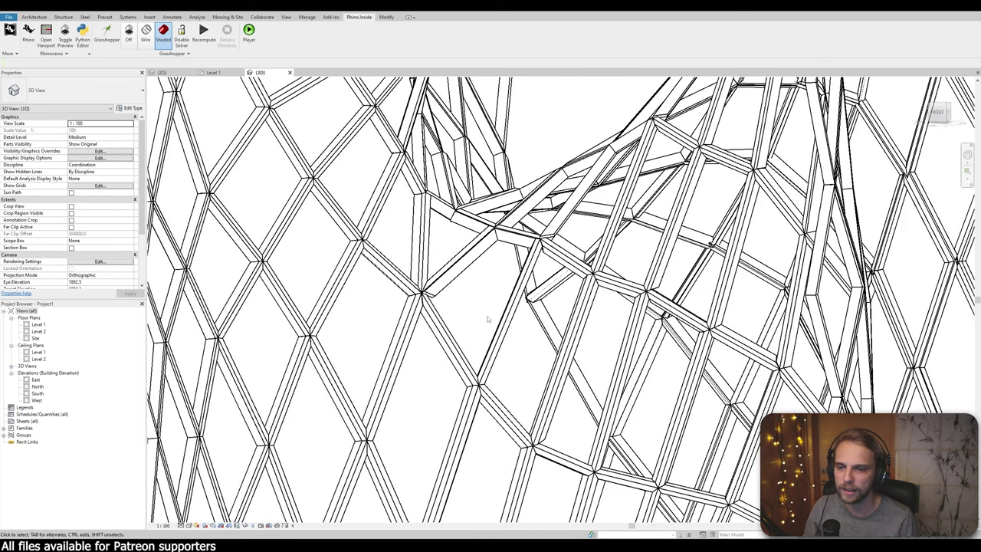
{"action": "scroll", "coordinate": [487, 318], "scroll_direction": "down", "scroll_amount": 5}
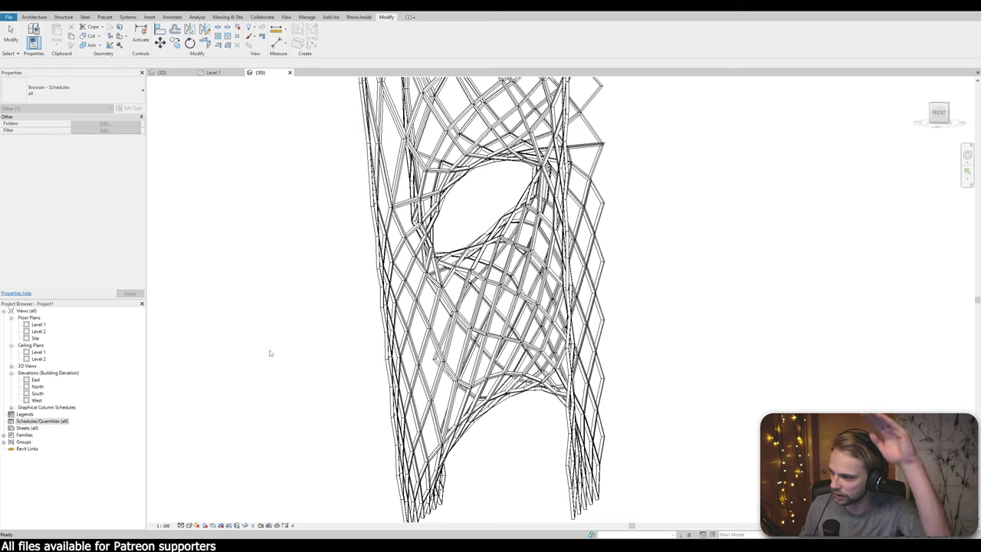
Start a new schedule/quantities view in the project and choose Generic Models as its category
{"action": "left_click", "coordinate": [37, 422]}
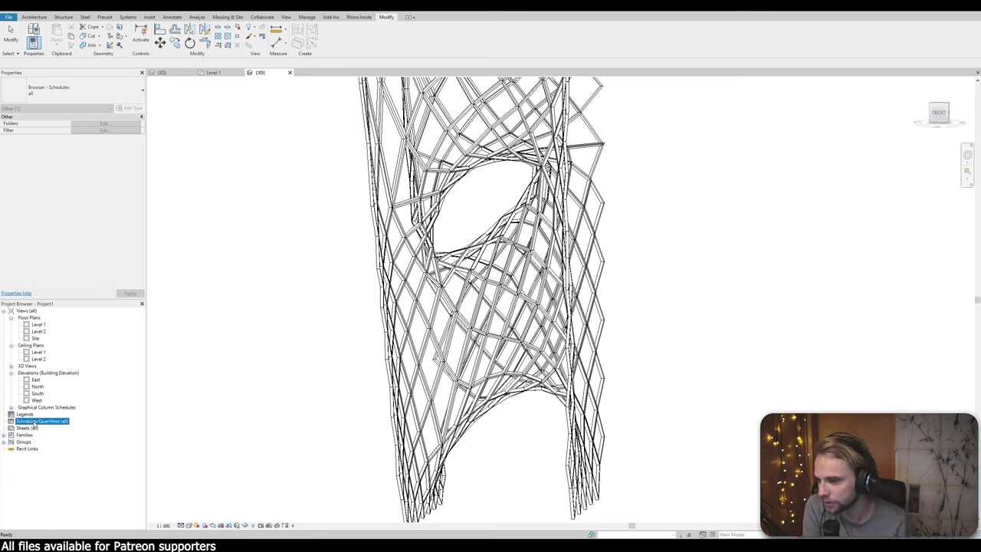
{"action": "right_click", "coordinate": [34, 424]}
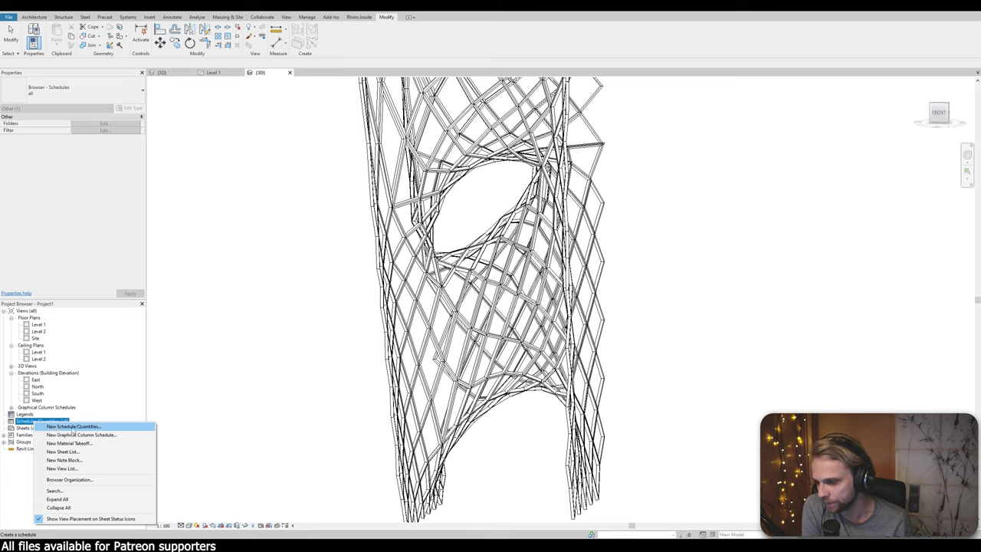
{"action": "left_click", "coordinate": [92, 426]}
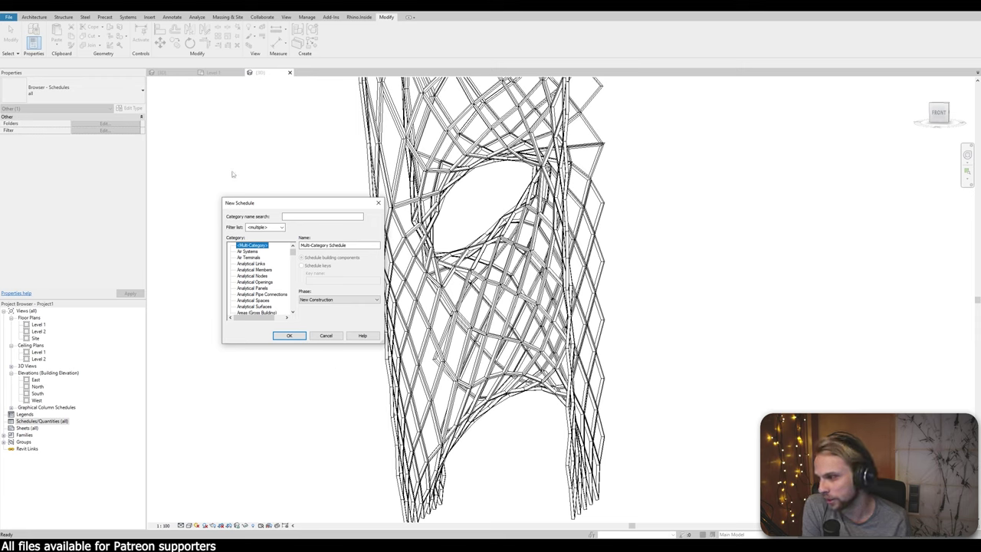
{"action": "scroll", "coordinate": [281, 288], "scroll_direction": "down", "scroll_amount": 6}
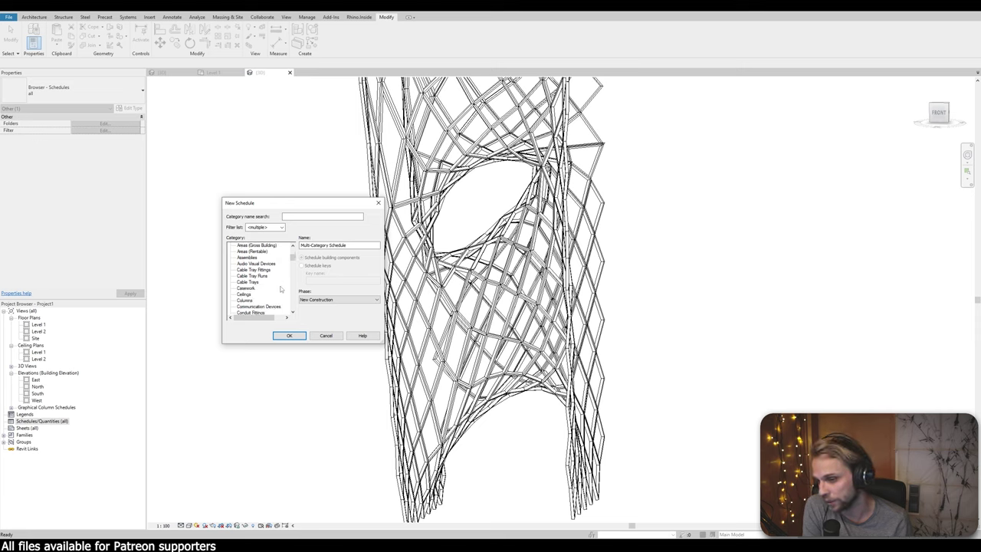
{"action": "scroll", "coordinate": [281, 289], "scroll_direction": "down", "scroll_amount": 2}
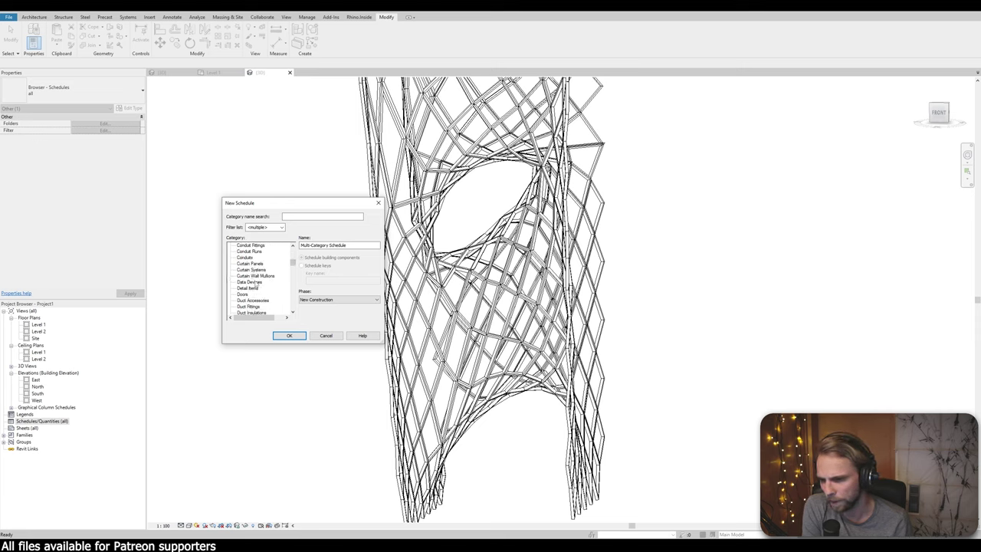
{"action": "scroll", "coordinate": [256, 285], "scroll_direction": "down", "scroll_amount": 2}
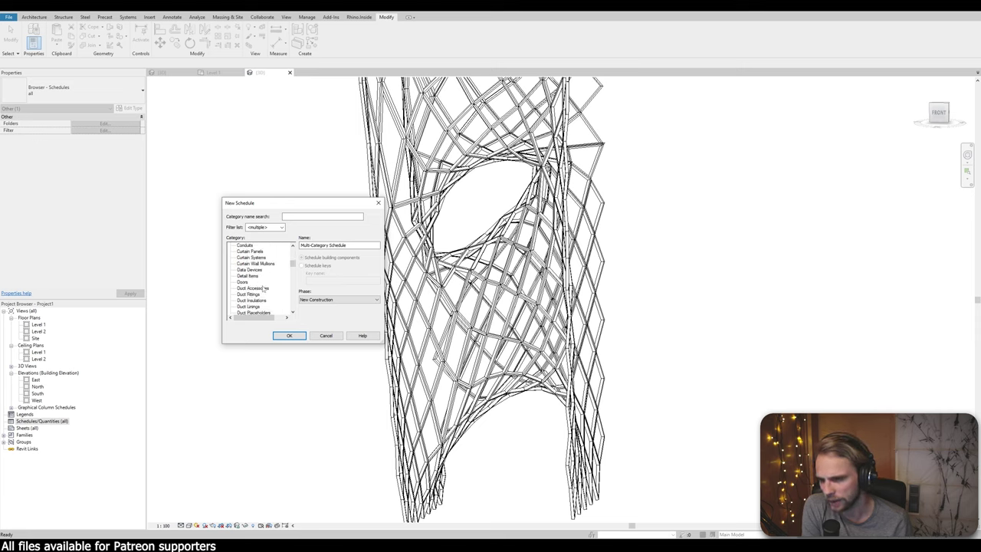
{"action": "scroll", "coordinate": [263, 288], "scroll_direction": "down", "scroll_amount": 6}
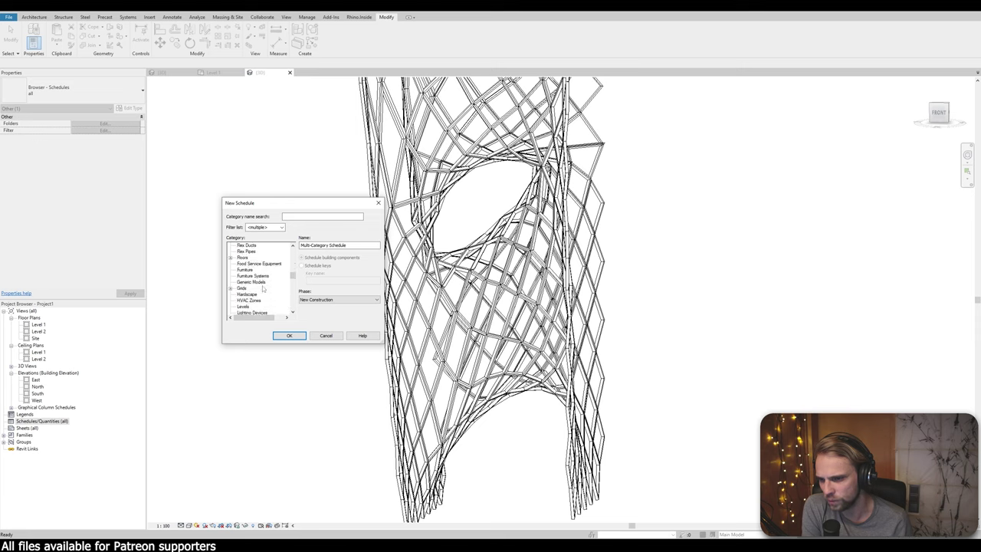
{"action": "left_click", "coordinate": [251, 282]}
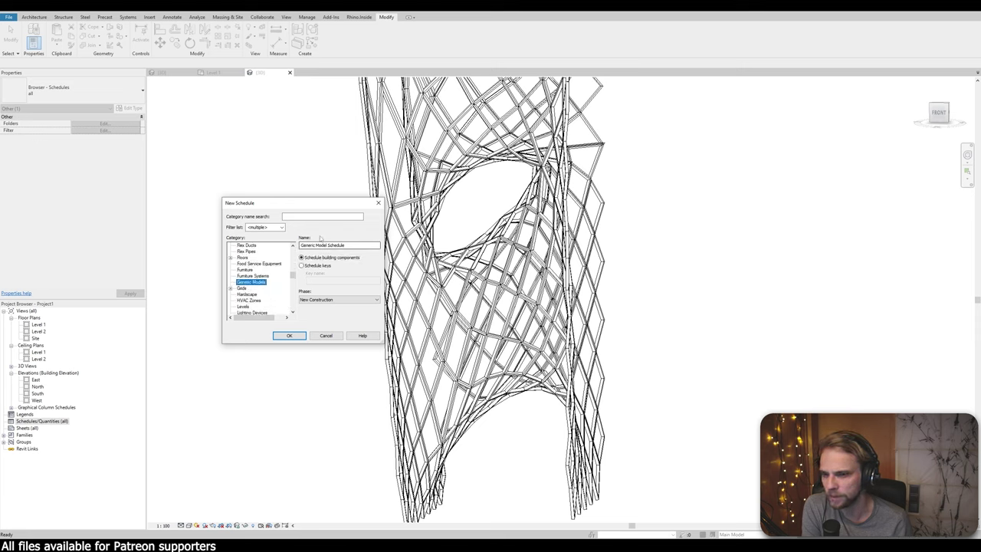
Name the new schedule Panel Schedule and accept the building component settings
{"action": "key", "text": "Tab"}
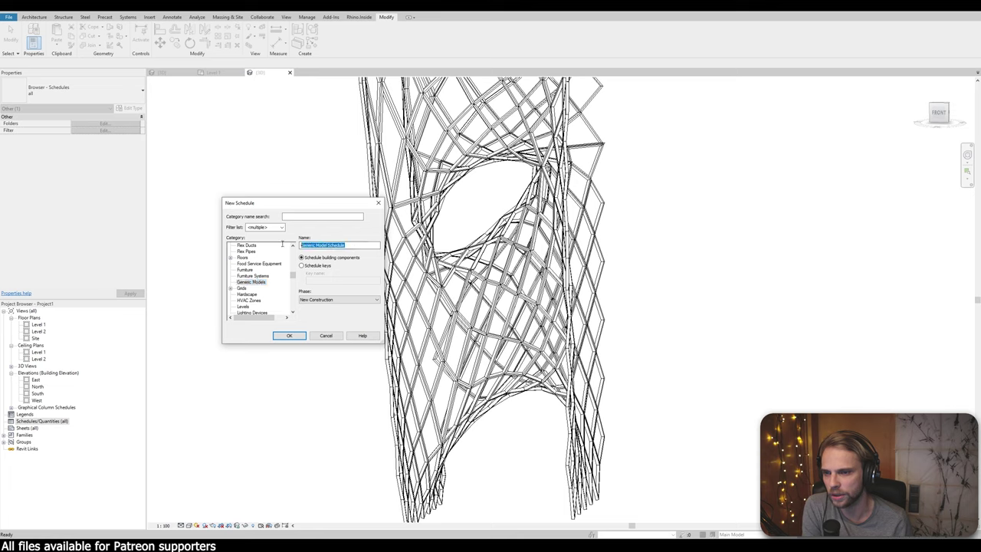
{"action": "type", "text": "Panel Sch"}
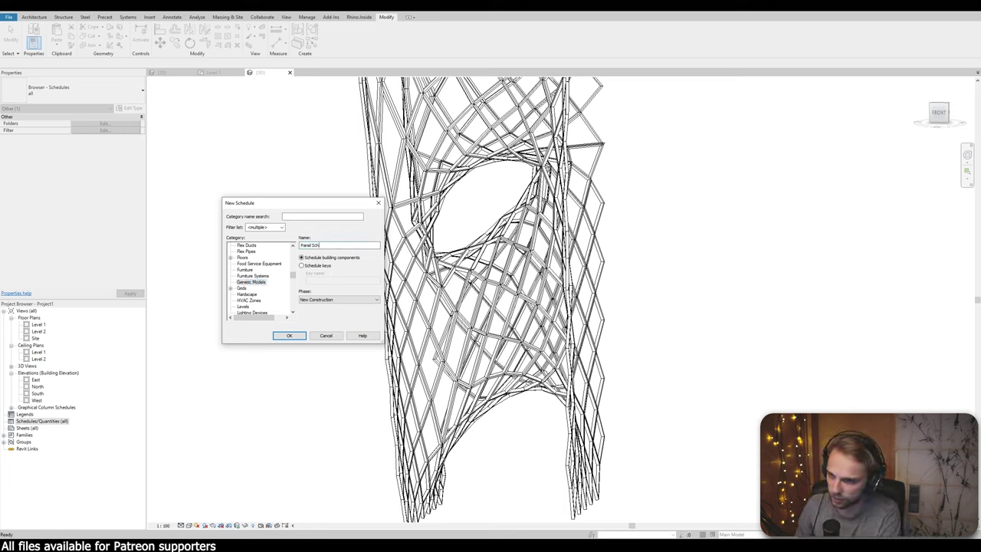
{"action": "type", "text": "edul"}
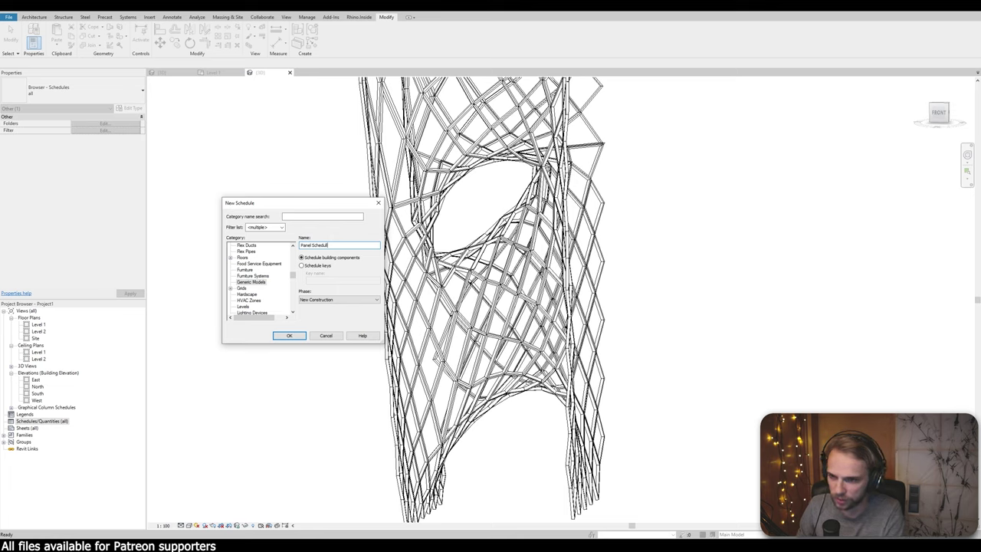
{"action": "type", "text": "e"}
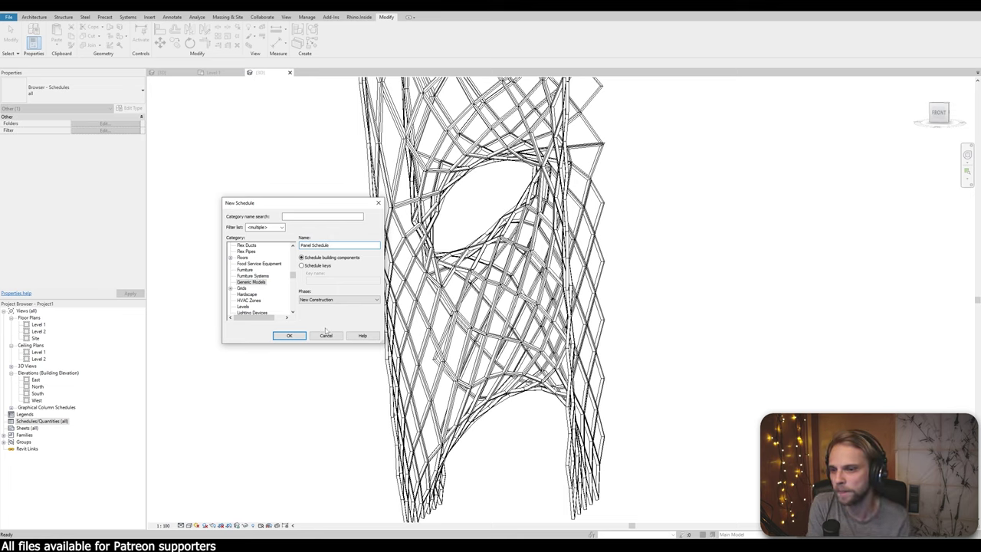
{"action": "left_click", "coordinate": [291, 336]}
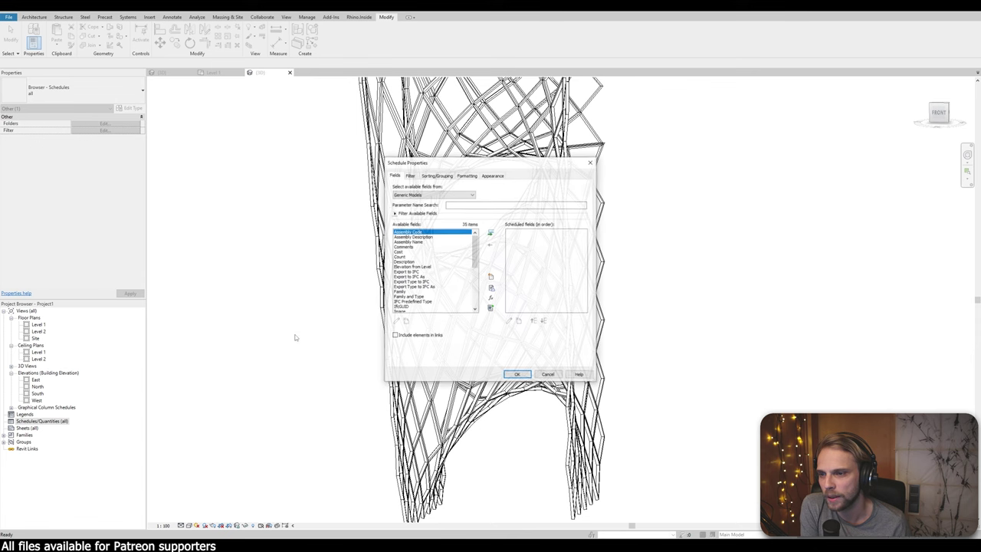
Add the Family and Type and Count fields to the Panel Schedule and generate it
{"action": "left_click_drag", "start_coordinate": [462, 167], "coordinate": [298, 138]}
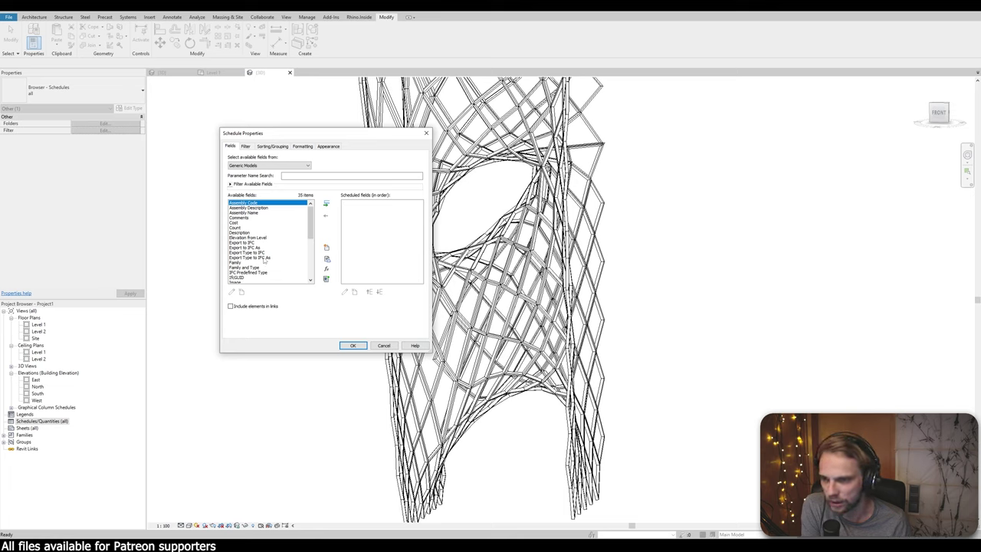
{"action": "scroll", "coordinate": [264, 261], "scroll_direction": "down", "scroll_amount": 6}
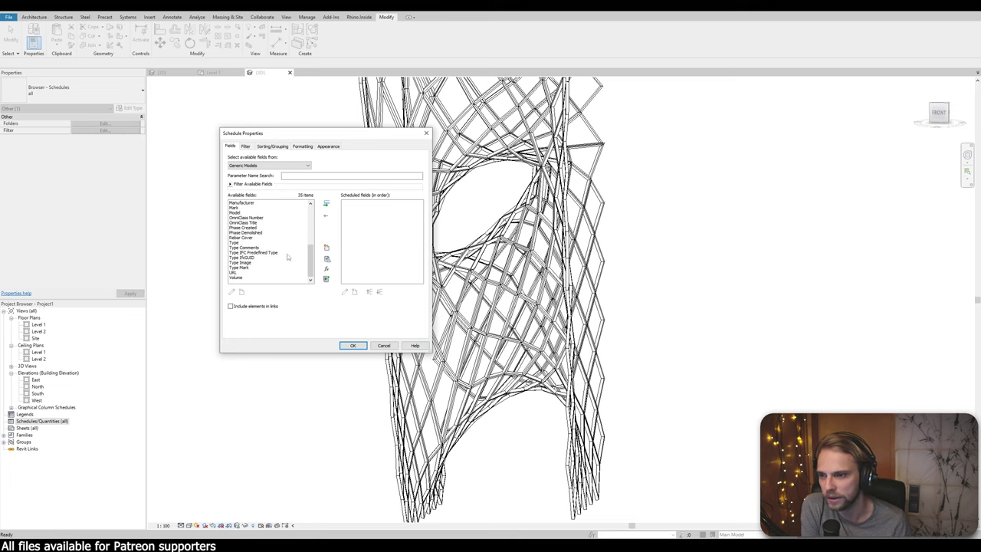
{"action": "left_click_drag", "start_coordinate": [314, 267], "coordinate": [313, 224]}
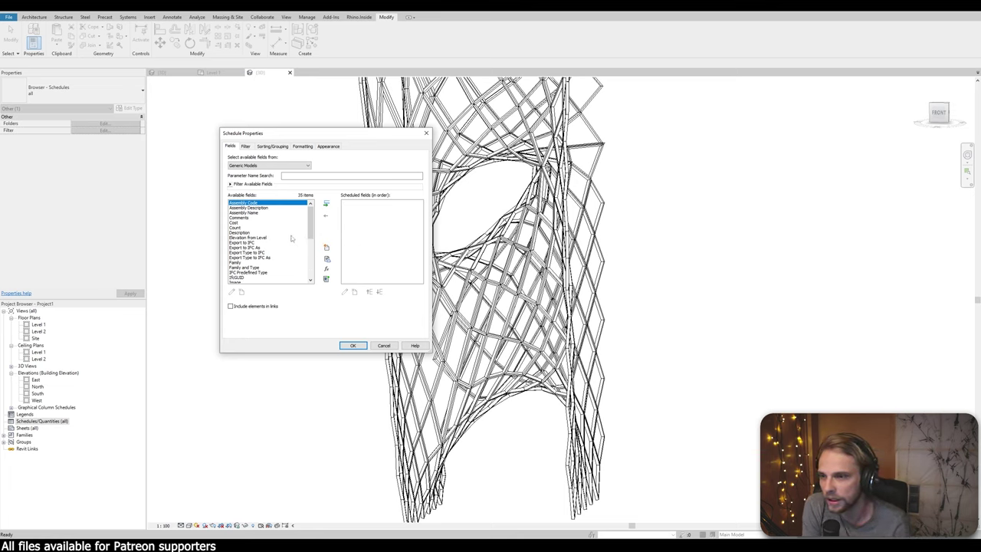
{"action": "left_click", "coordinate": [292, 263]}
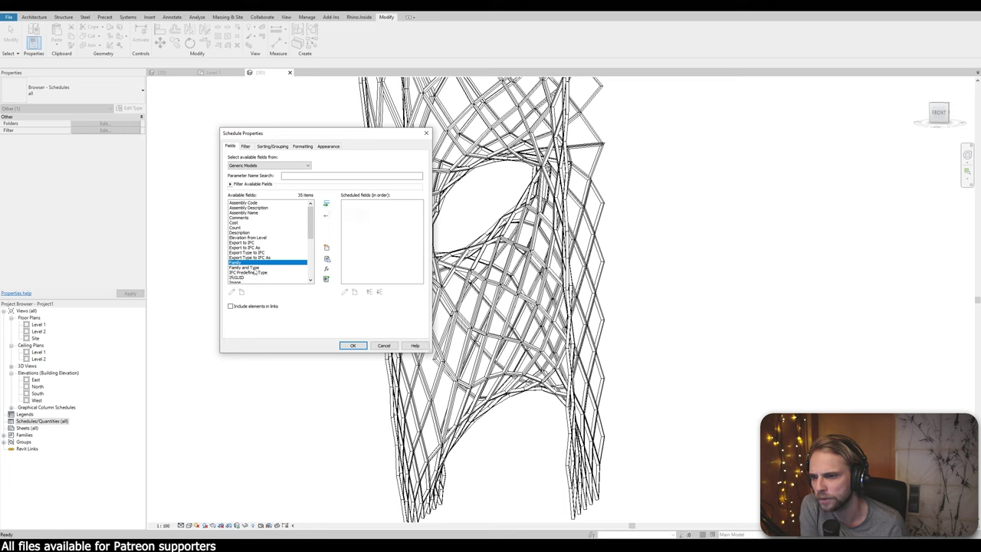
{"action": "left_click", "coordinate": [255, 266]}
{"action": "left_click", "coordinate": [326, 205]}
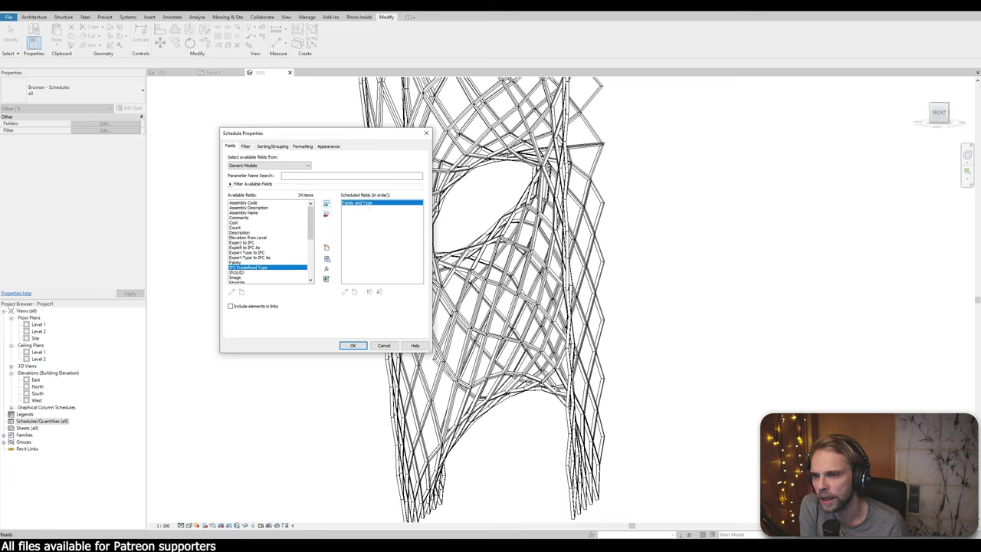
{"action": "left_click", "coordinate": [237, 227]}
{"action": "left_click", "coordinate": [325, 204]}
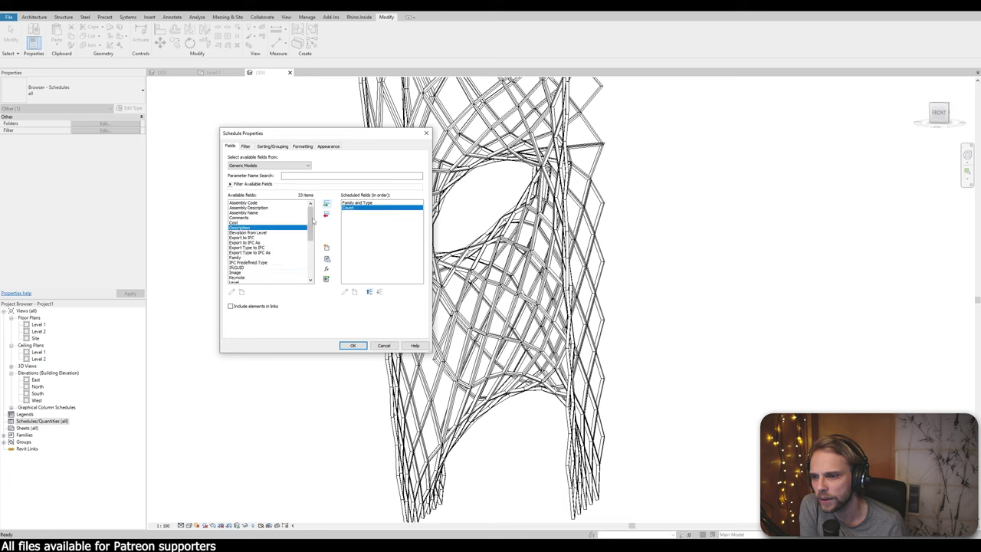
{"action": "left_click_drag", "start_coordinate": [310, 223], "coordinate": [298, 262]}
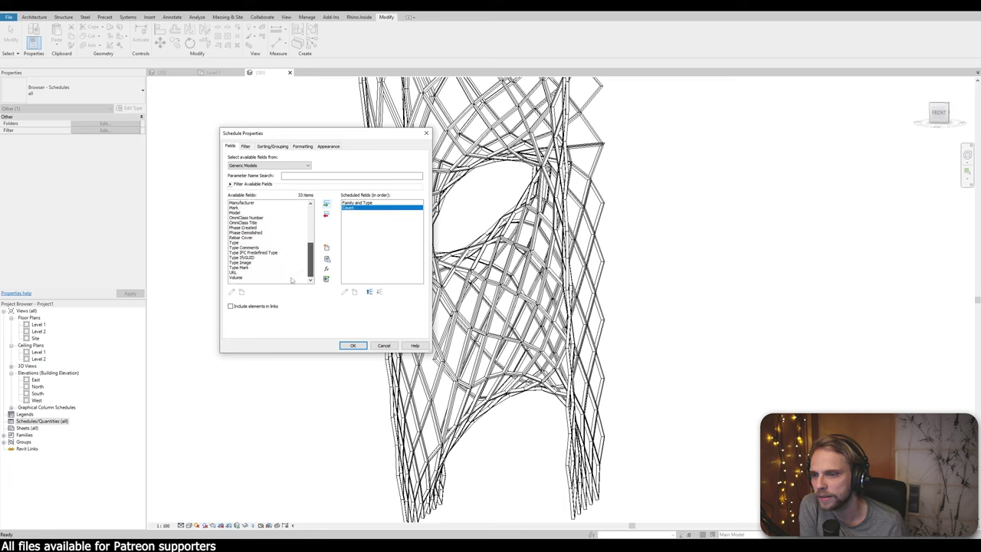
{"action": "scroll", "coordinate": [291, 280], "scroll_direction": "up", "scroll_amount": 6}
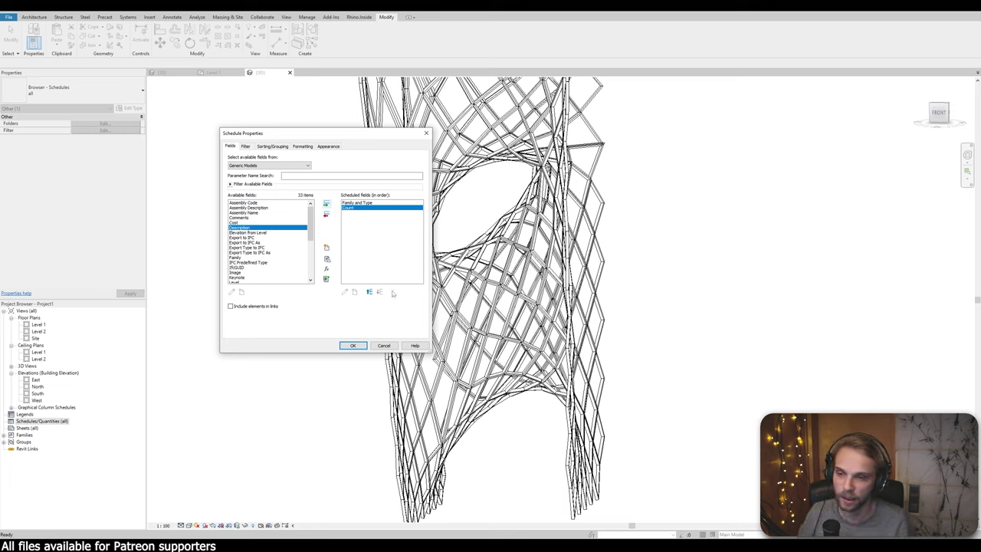
{"action": "left_click", "coordinate": [351, 346]}
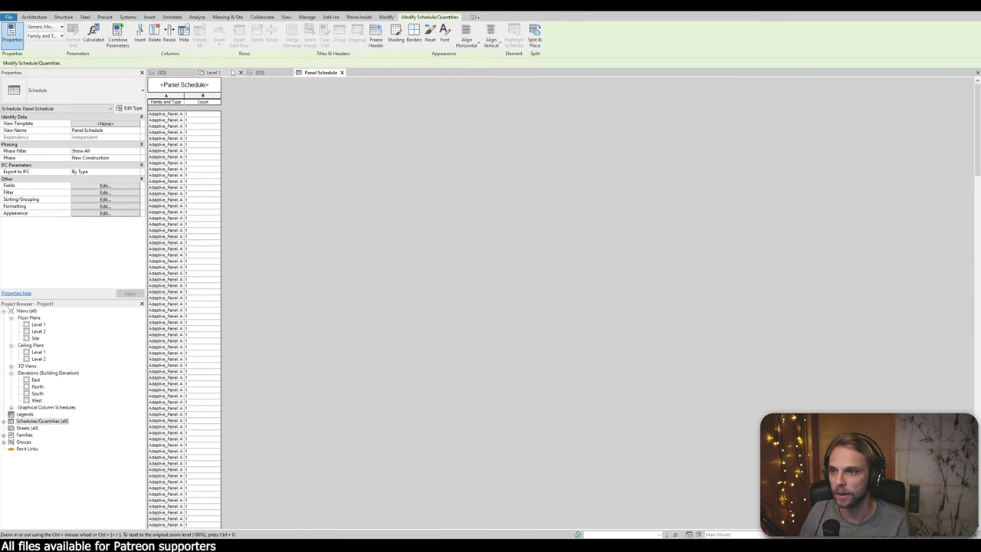
Widen the schedule's Family and Type column to fit the full panel names and look through the rows
{"action": "left_click_drag", "start_coordinate": [186, 97], "coordinate": [232, 97]}
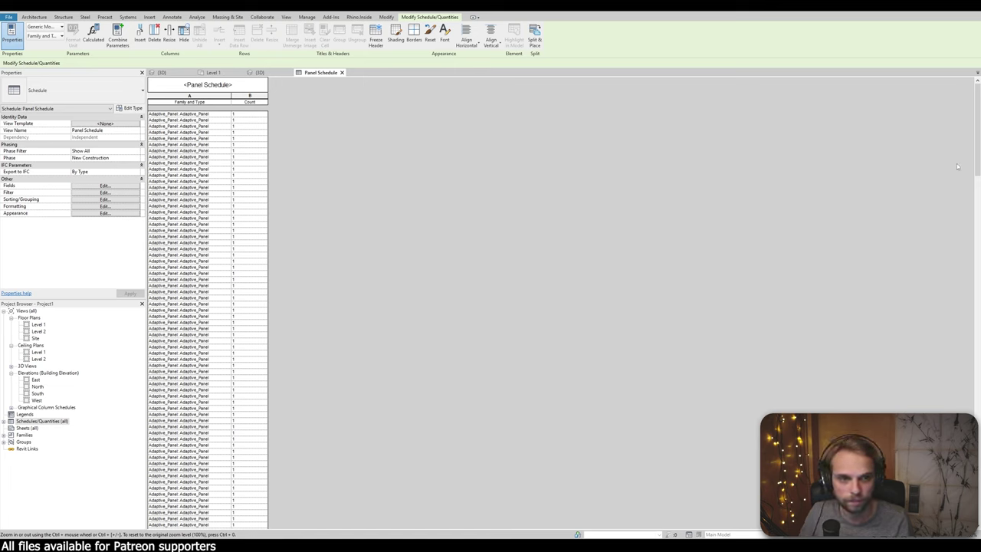
{"action": "scroll", "coordinate": [957, 166], "scroll_direction": "down", "scroll_amount": 10}
{"action": "scroll", "coordinate": [957, 166], "scroll_direction": "up", "scroll_amount": 10}
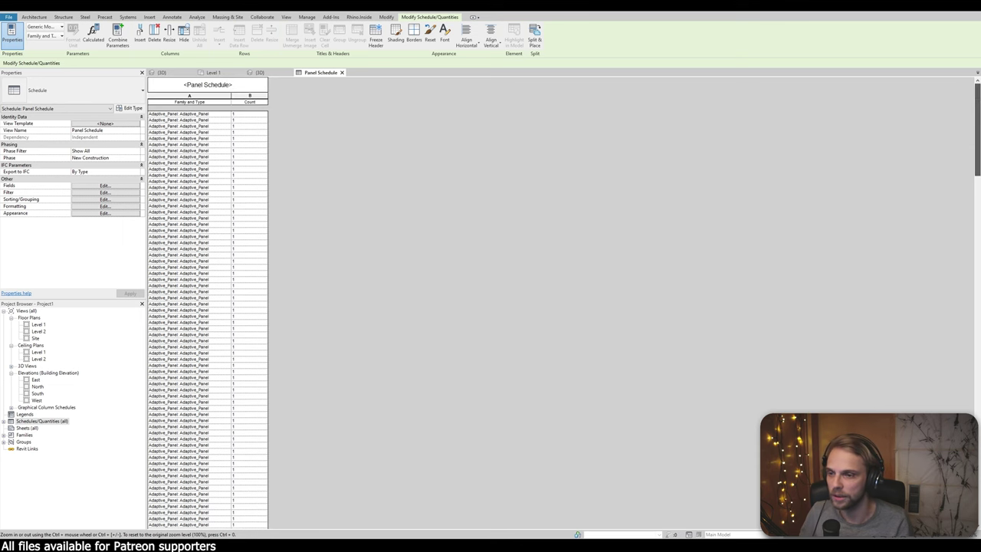
{"action": "scroll", "coordinate": [978, 140], "scroll_direction": "down", "scroll_amount": 10}
{"action": "scroll", "coordinate": [979, 140], "scroll_direction": "up", "scroll_amount": 10}
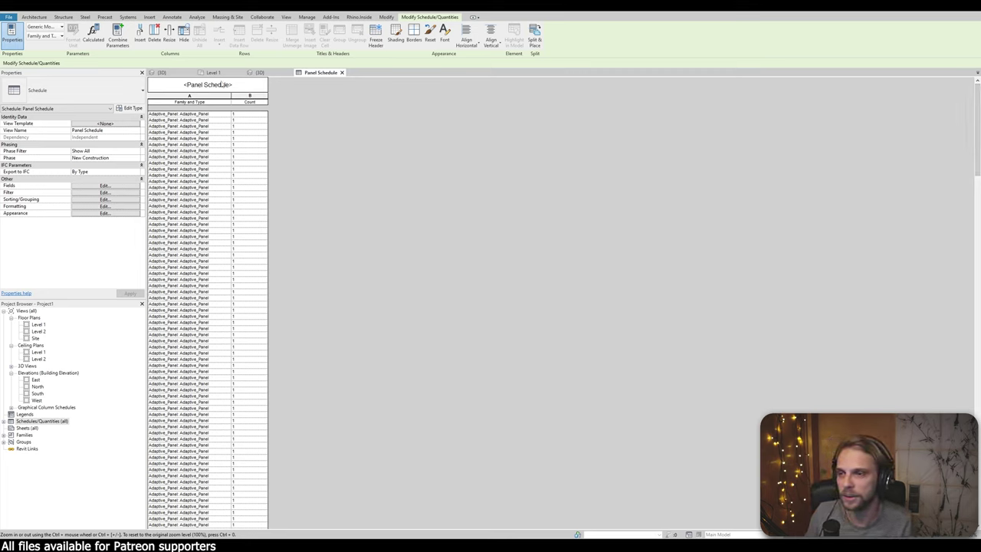
{"action": "left_click_drag", "start_coordinate": [230, 96], "coordinate": [223, 95]}
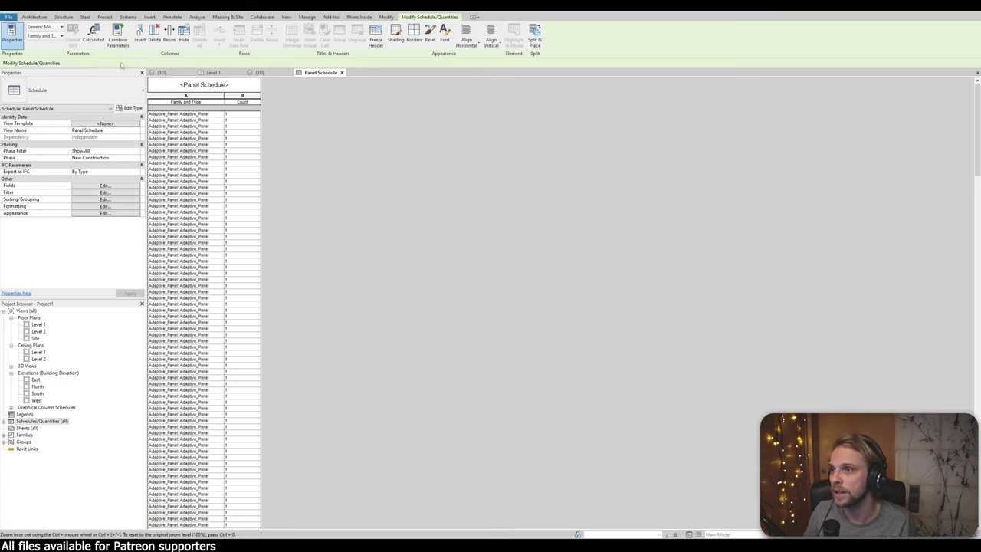
Switch to the Adaptive_Panel family's 3D view, open its family types and select the reporting parameter A
{"action": "left_click", "coordinate": [164, 73]}
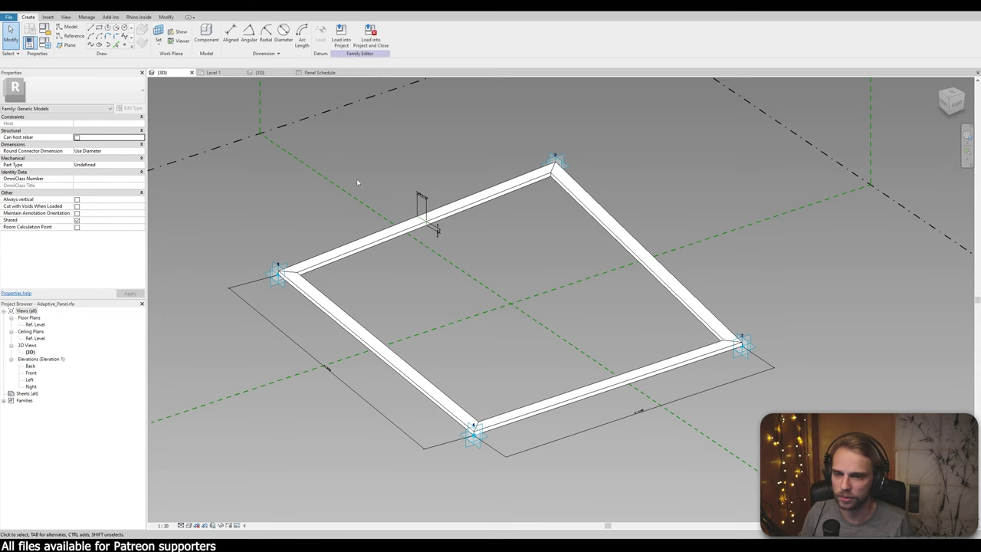
{"action": "left_click", "coordinate": [46, 45]}
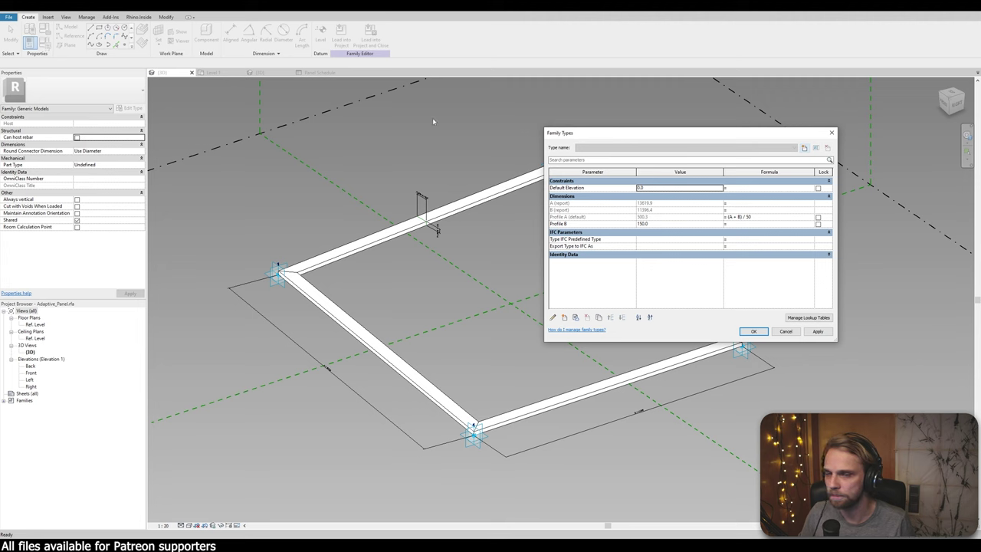
{"action": "left_click_drag", "start_coordinate": [594, 134], "coordinate": [226, 100]}
{"action": "left_click", "coordinate": [195, 170]}
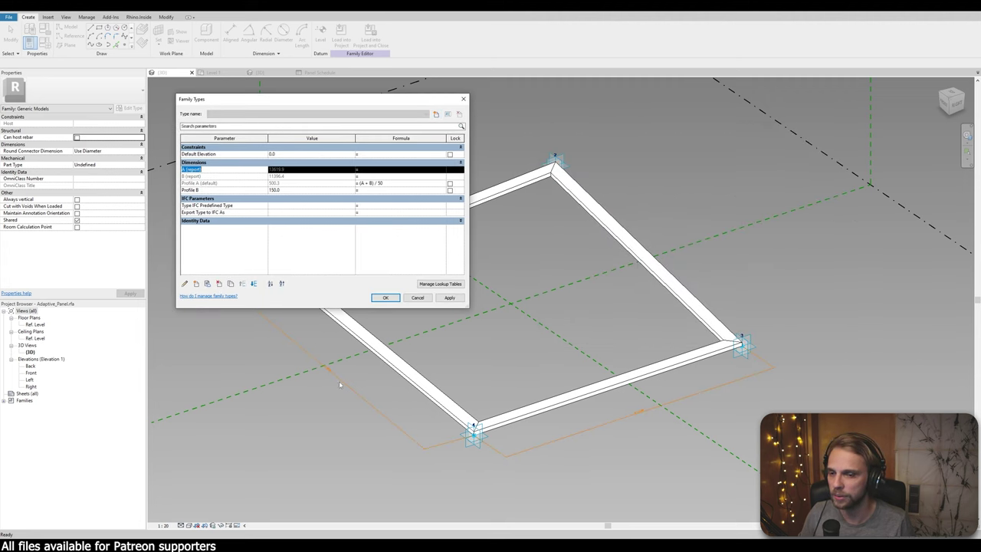
Edit reporting parameter A, switch it to a shared parameter and agree to specify a shared parameter file
{"action": "left_click", "coordinate": [184, 285]}
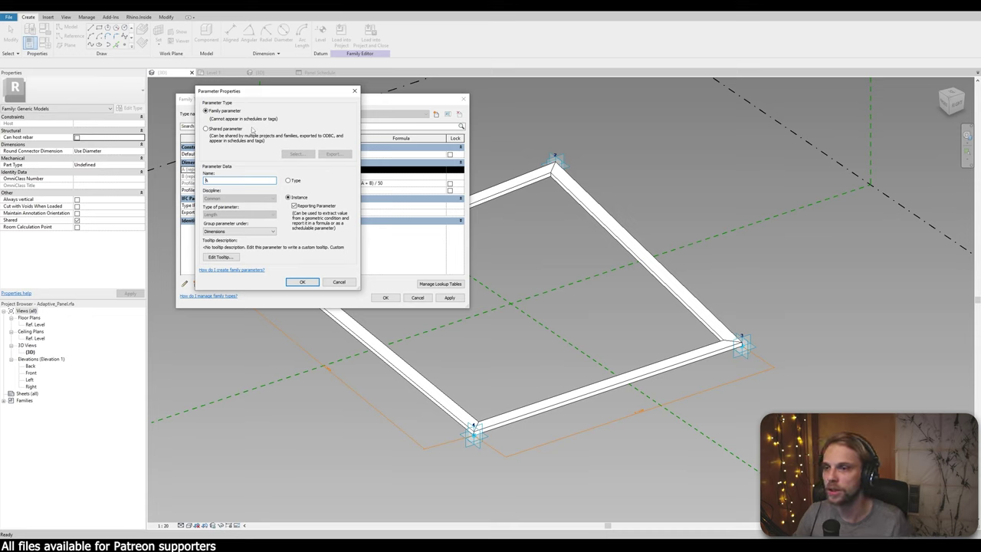
{"action": "left_click", "coordinate": [220, 129]}
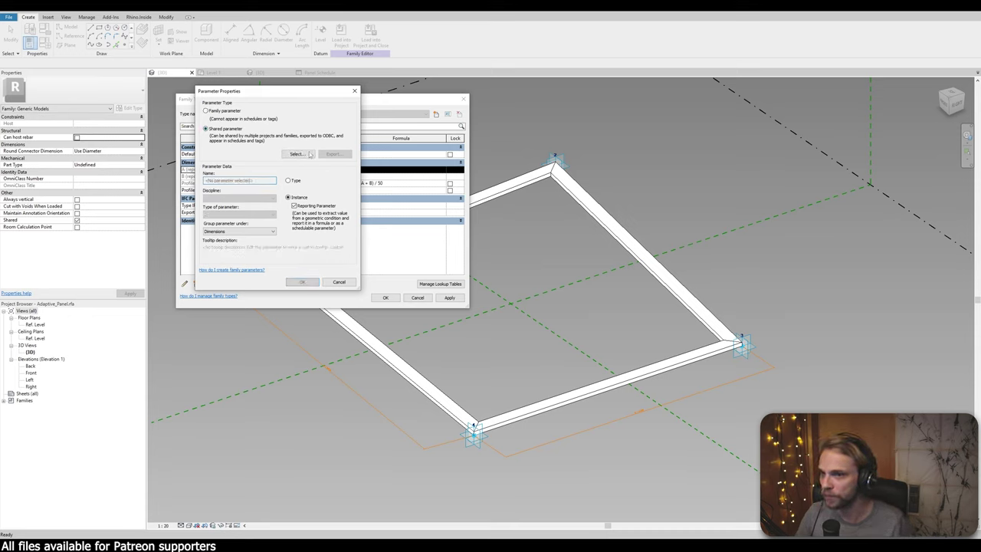
{"action": "left_click_drag", "start_coordinate": [248, 96], "coordinate": [218, 98]}
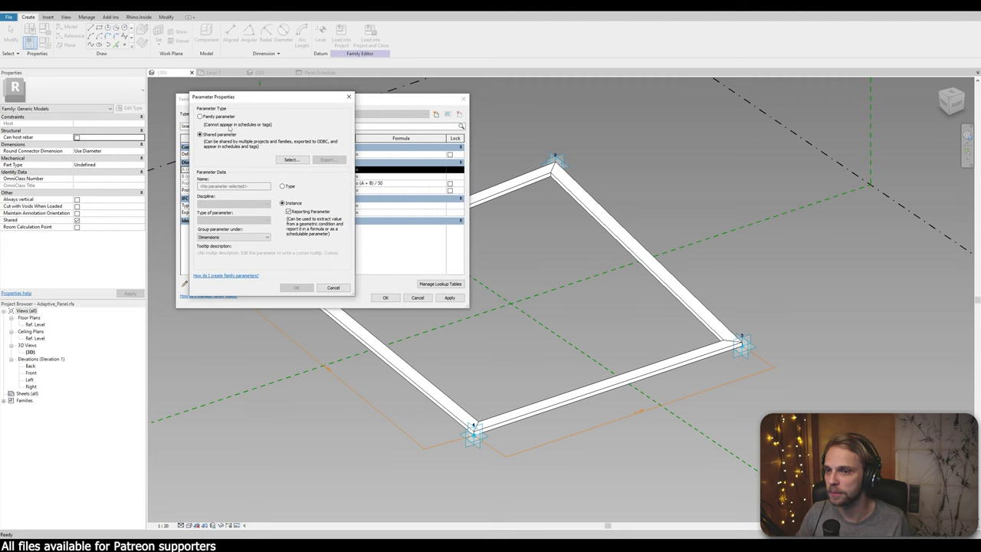
{"action": "left_click", "coordinate": [291, 160]}
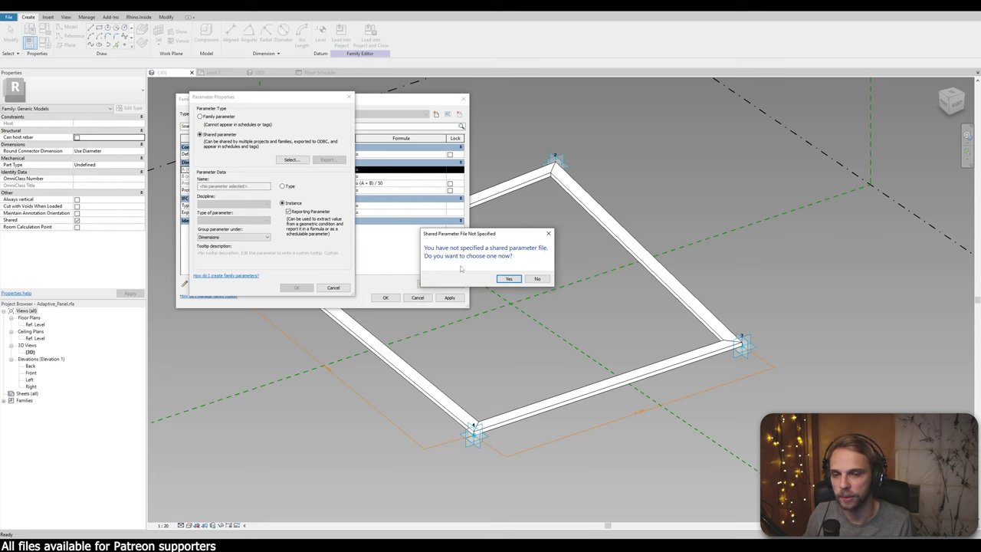
{"action": "left_click", "coordinate": [509, 279]}
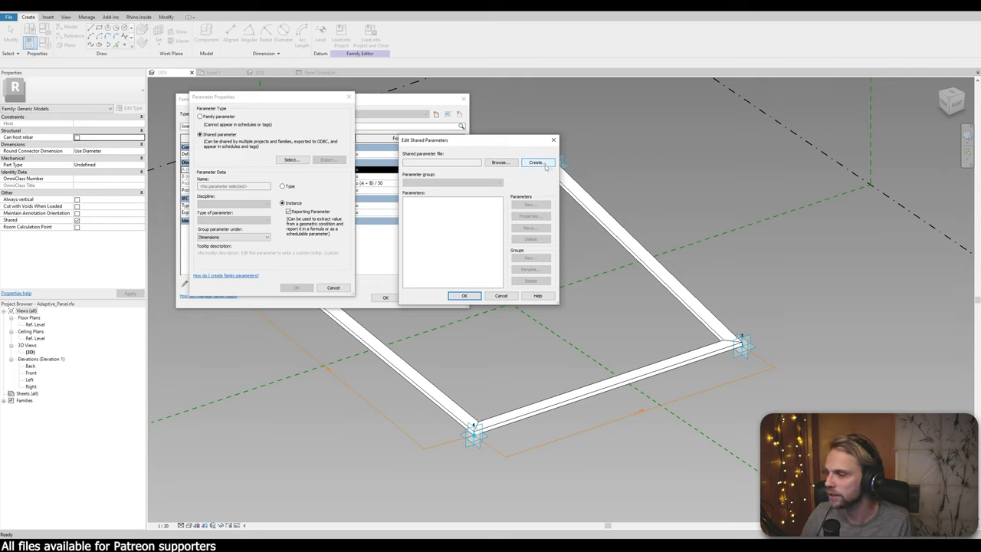
Create a new shared parameter text file in the Revit_adaptive folder and accept it as the shared parameter file
{"action": "left_click", "coordinate": [536, 163]}
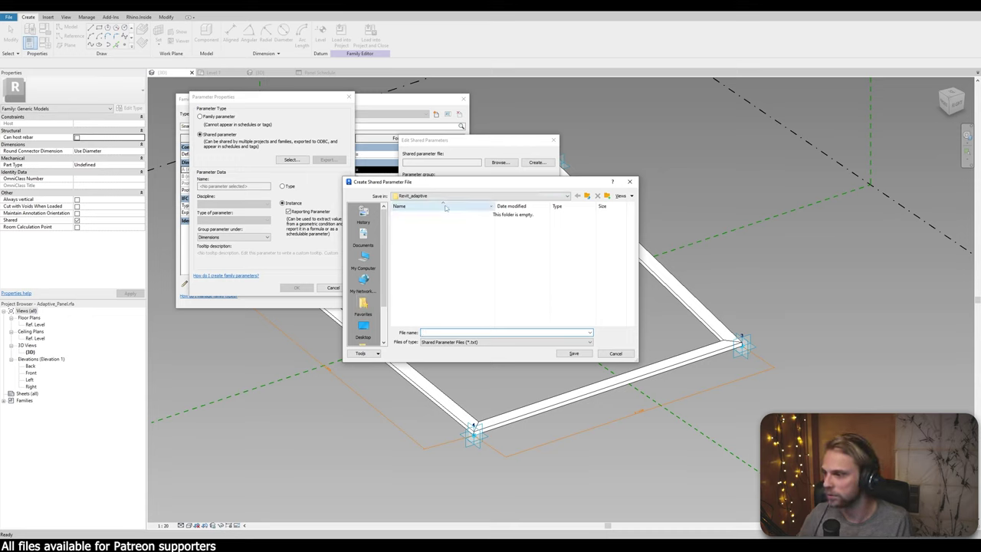
{"action": "left_click", "coordinate": [460, 331]}
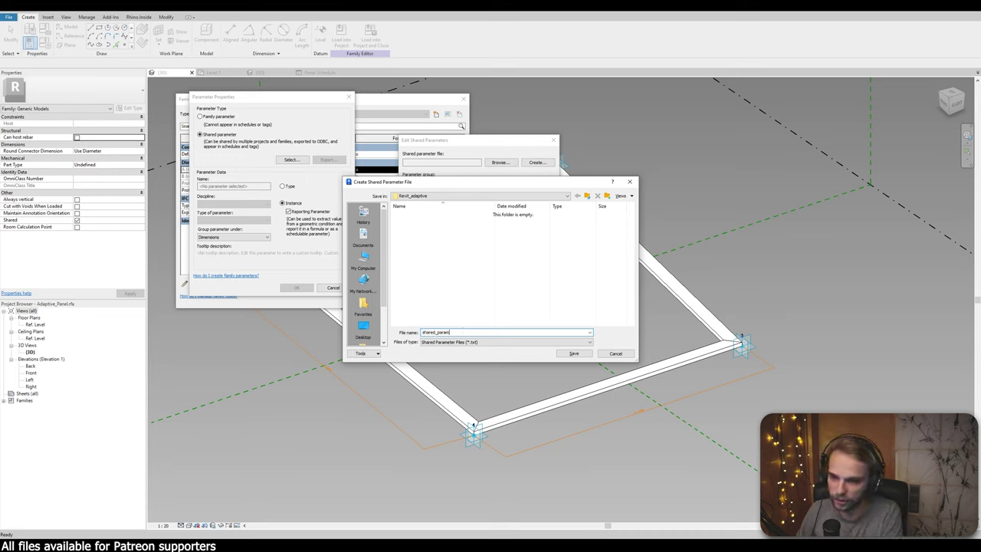
{"action": "left_click", "coordinate": [573, 354]}
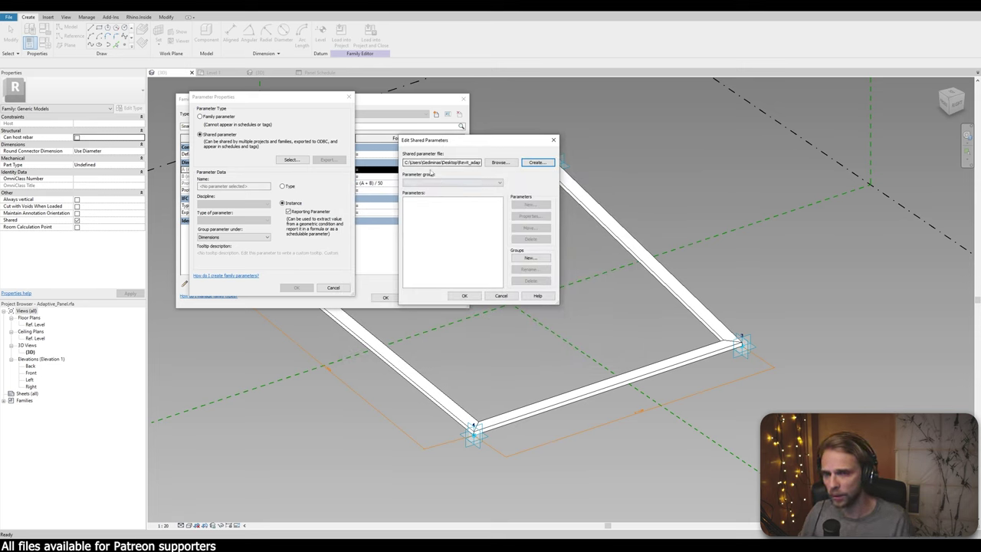
{"action": "left_click", "coordinate": [499, 182]}
{"action": "left_click", "coordinate": [501, 216]}
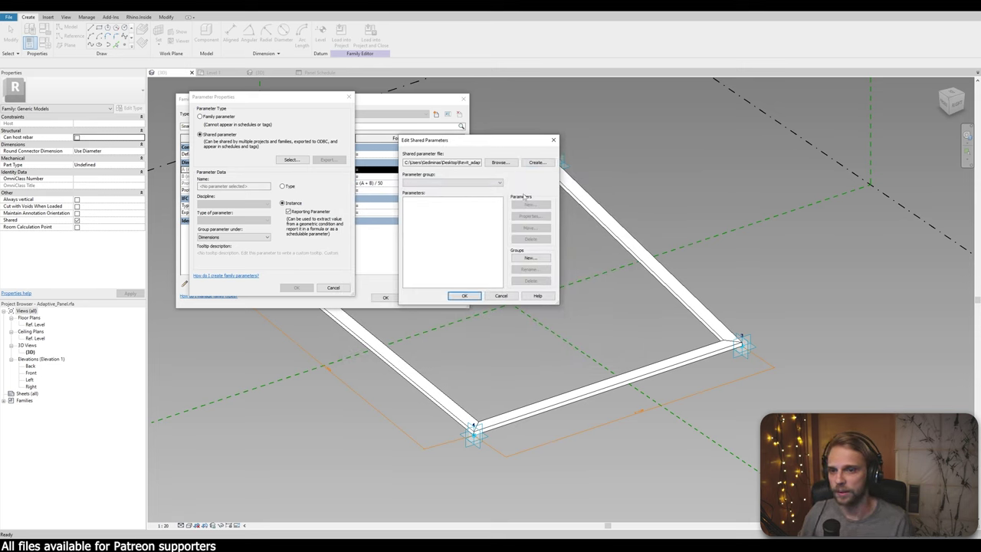
{"action": "left_click", "coordinate": [471, 296]}
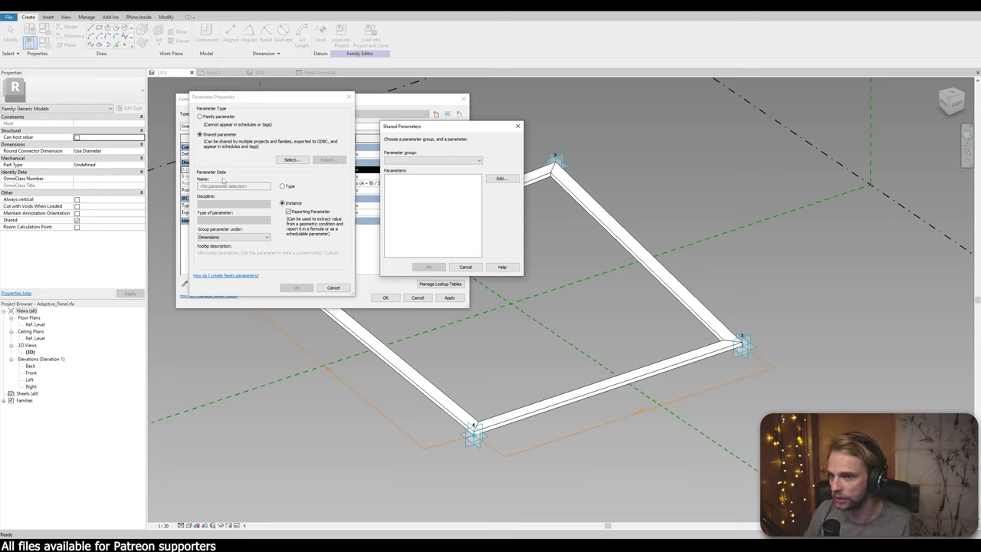
Reopen the shared parameter file for editing and add a parameter group named Panels
{"action": "left_click", "coordinate": [500, 179]}
{"action": "left_click_drag", "start_coordinate": [460, 140], "coordinate": [573, 131]}
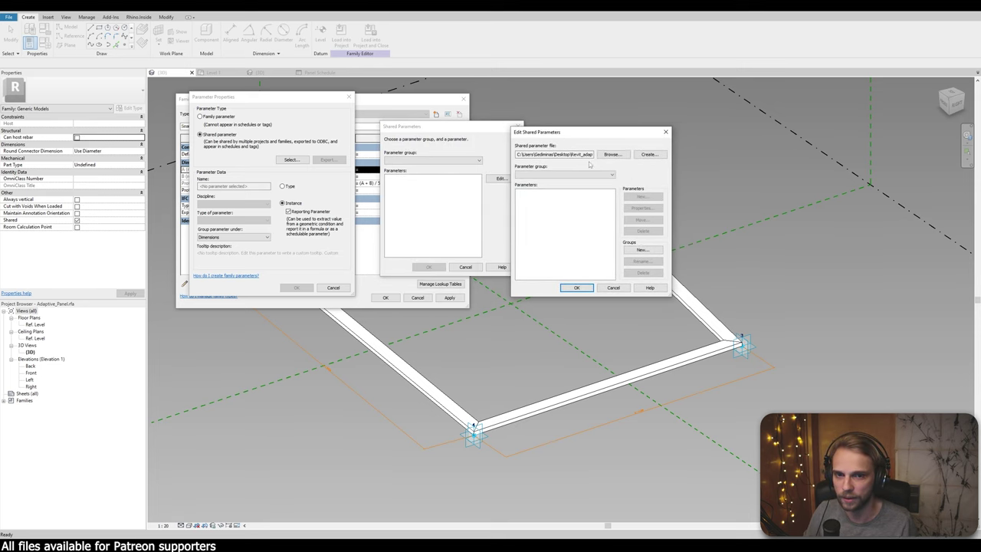
{"action": "left_click", "coordinate": [642, 251]}
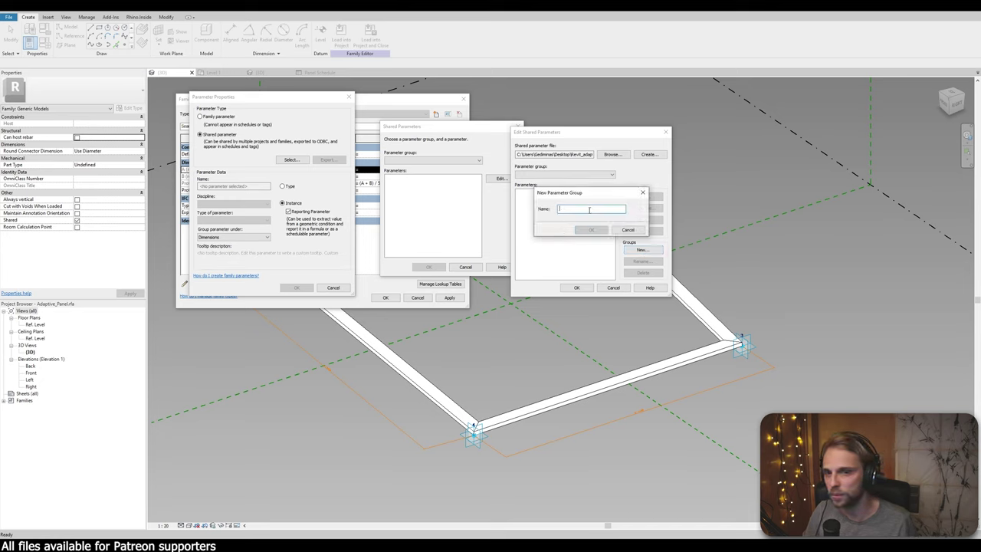
{"action": "type", "text": "Pa"}
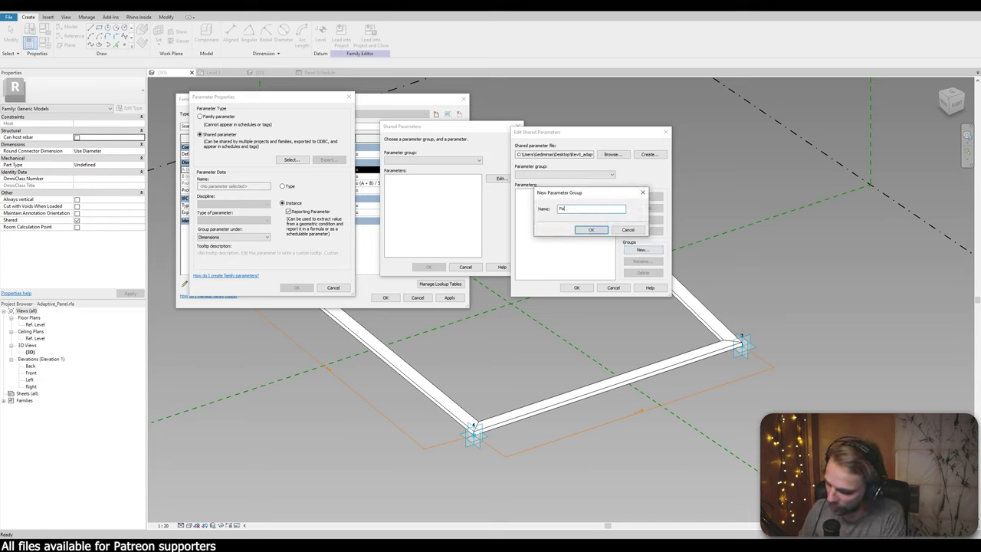
{"action": "type", "text": "nels"}
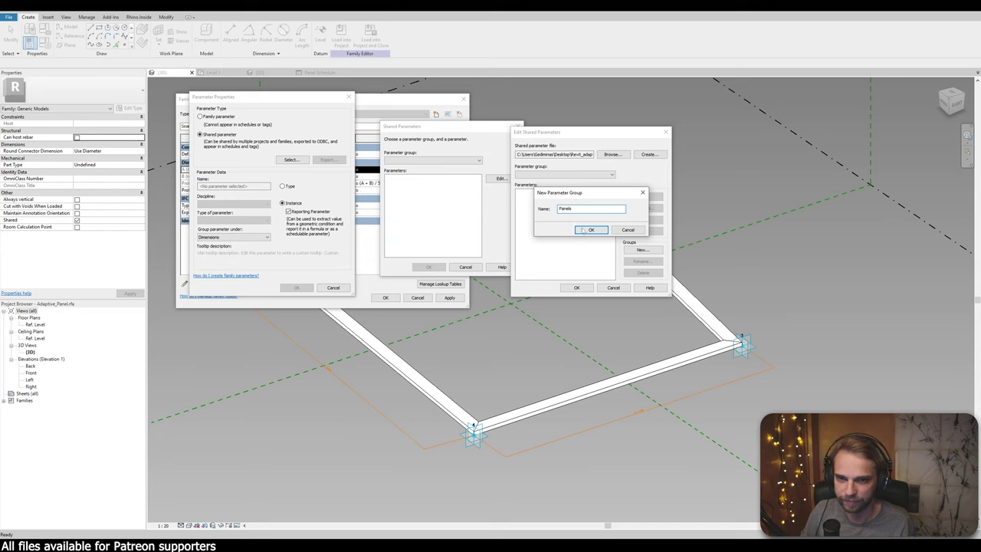
{"action": "left_click", "coordinate": [588, 230]}
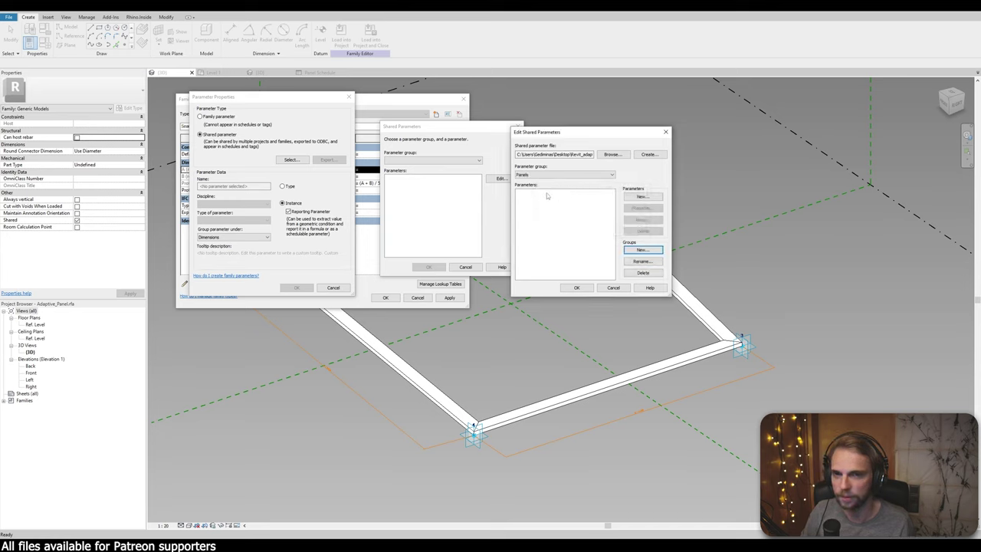
Add a shared parameter named A to the Panels group, with discipline Common and type Length
{"action": "left_click", "coordinate": [642, 196]}
{"action": "left_click_drag", "start_coordinate": [583, 164], "coordinate": [525, 180]}
{"action": "type", "text": "A"}
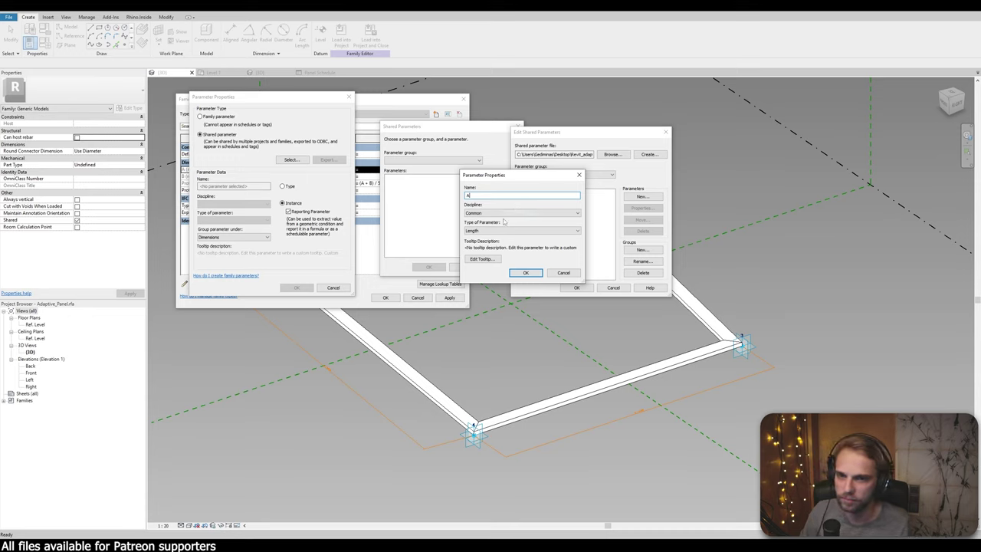
{"action": "left_click", "coordinate": [473, 212]}
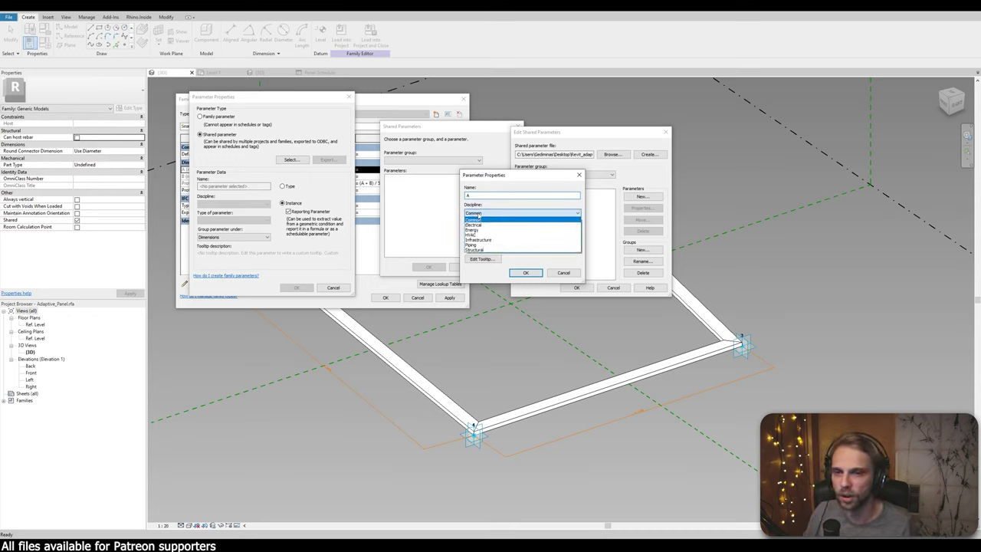
{"action": "left_click", "coordinate": [479, 221]}
{"action": "left_click", "coordinate": [487, 230]}
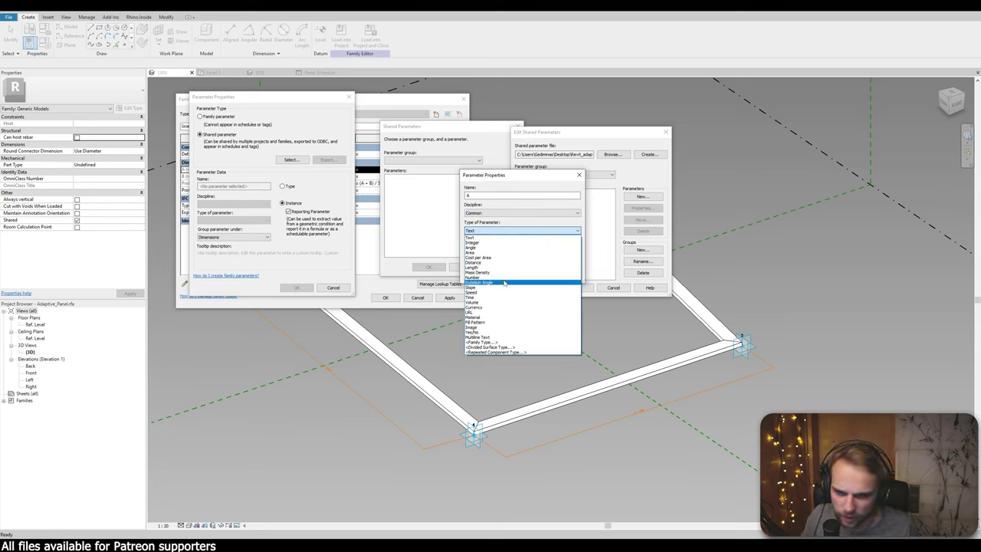
{"action": "left_click", "coordinate": [506, 268]}
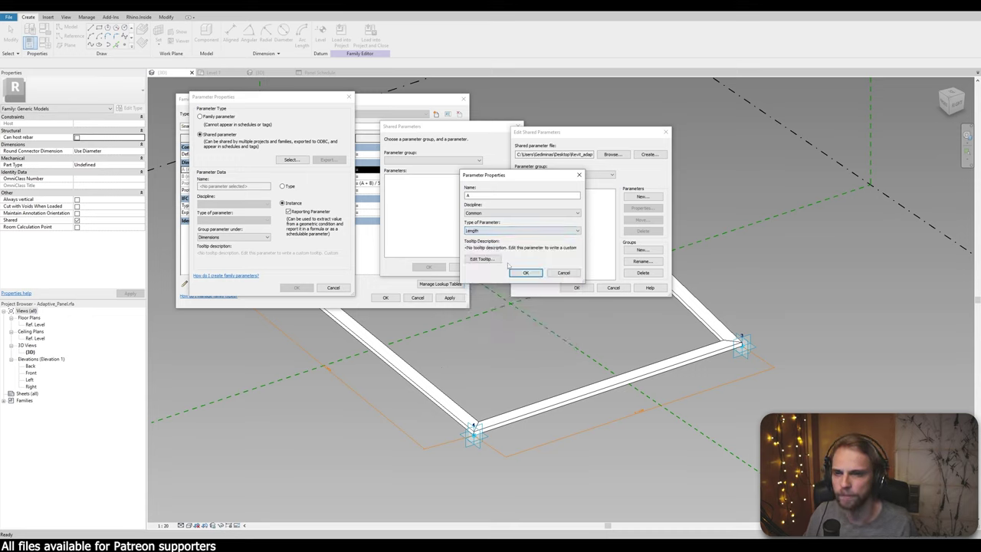
{"action": "left_click", "coordinate": [526, 272]}
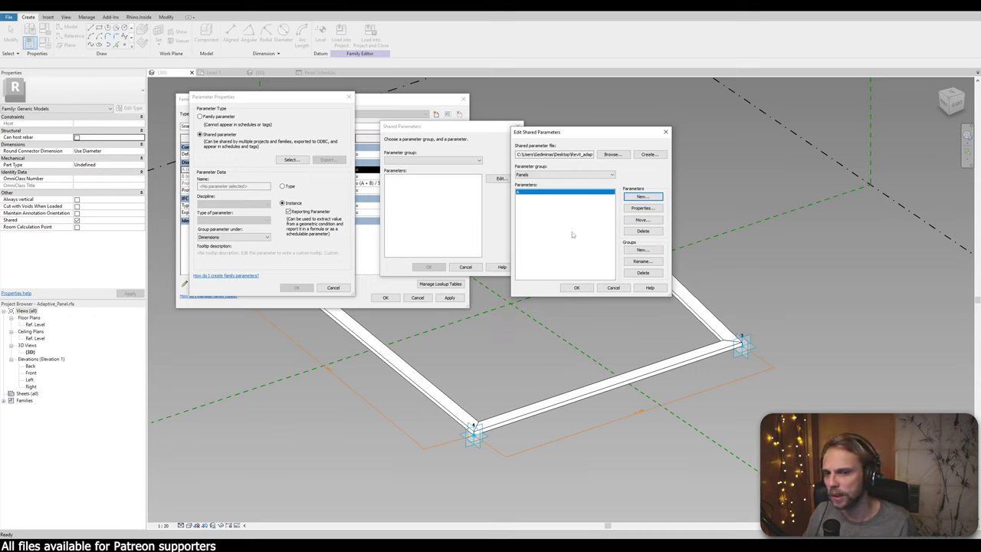
Add a second Length shared parameter named B to the Panels group and accept the shared parameter edits
{"action": "left_click", "coordinate": [642, 197]}
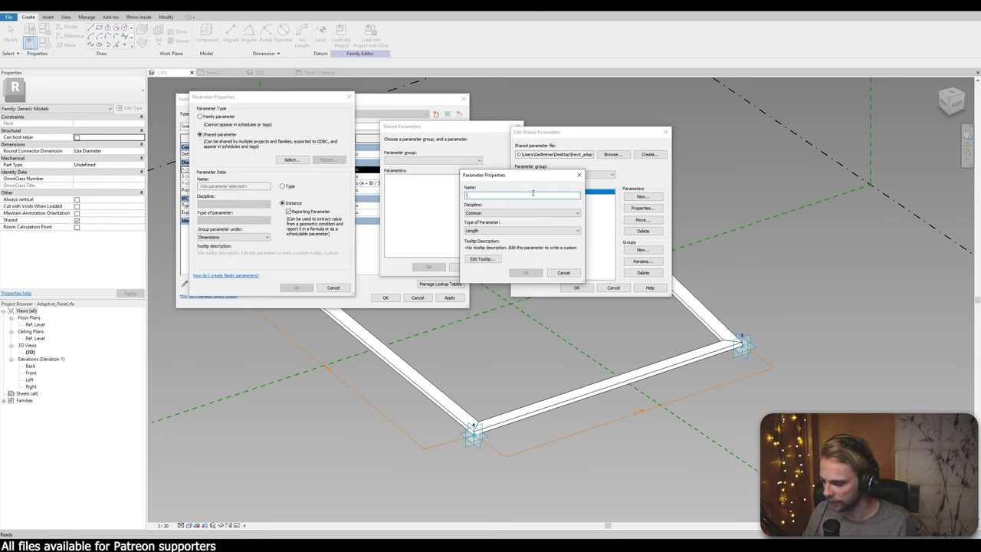
{"action": "type", "text": "B"}
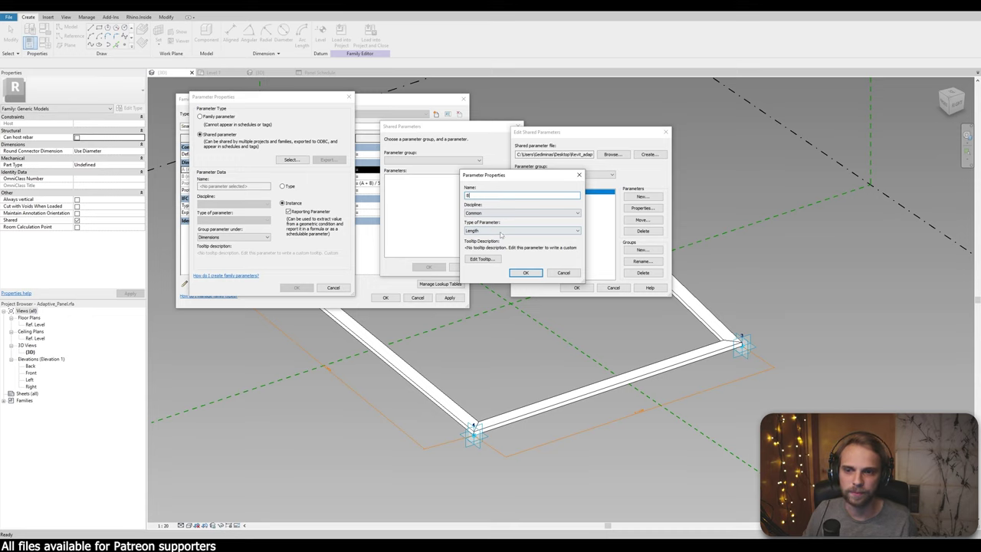
{"action": "left_click", "coordinate": [525, 273]}
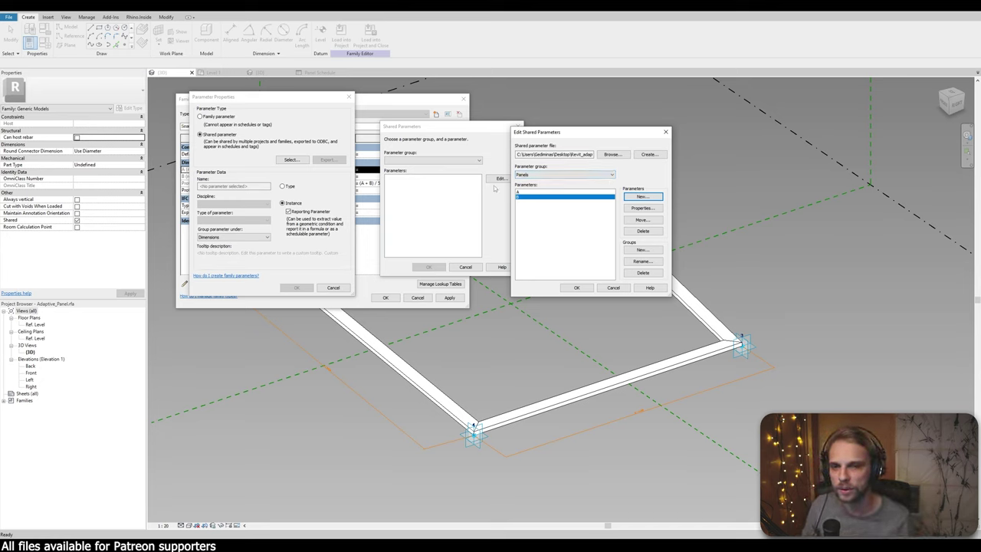
{"action": "left_click", "coordinate": [526, 192]}
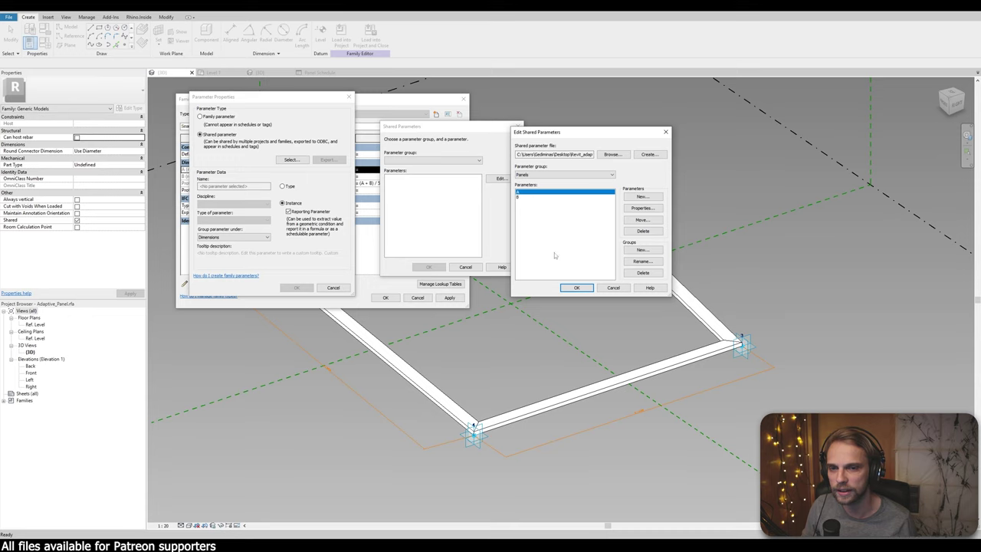
{"action": "left_click", "coordinate": [577, 288]}
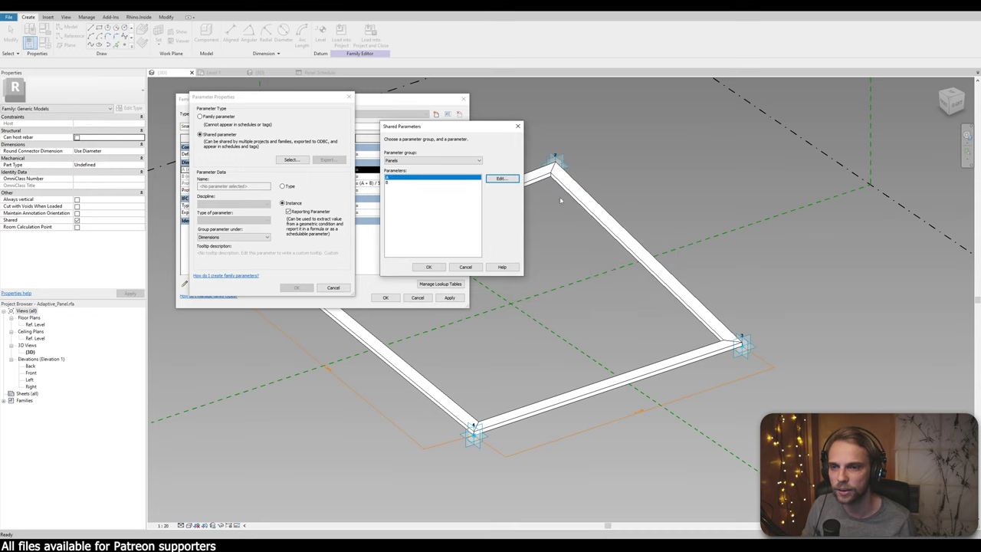
Assign shared parameter A from the Panels group to the family's reporting parameter A, keeping it an instance parameter
{"action": "left_click", "coordinate": [398, 177]}
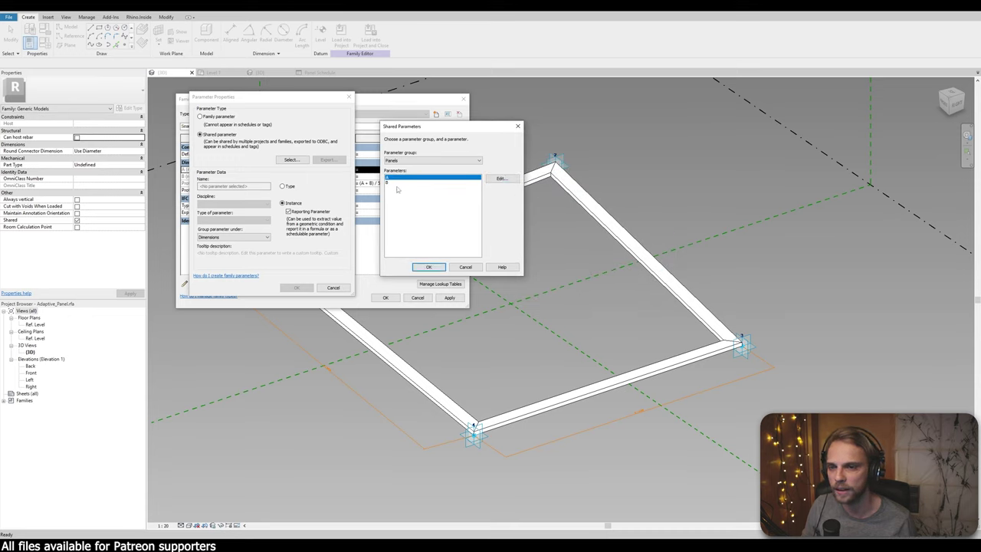
{"action": "left_click", "coordinate": [430, 266]}
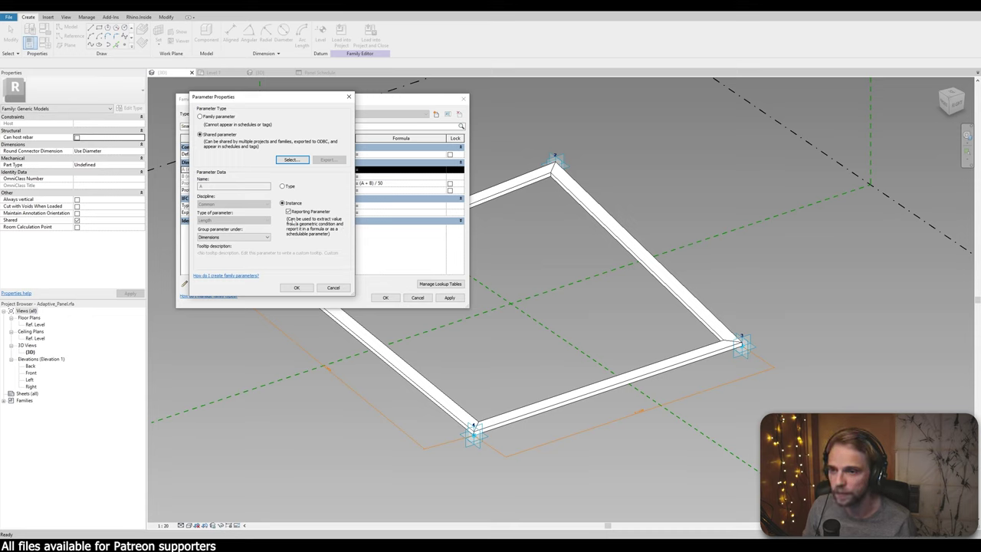
{"action": "left_click", "coordinate": [297, 288]}
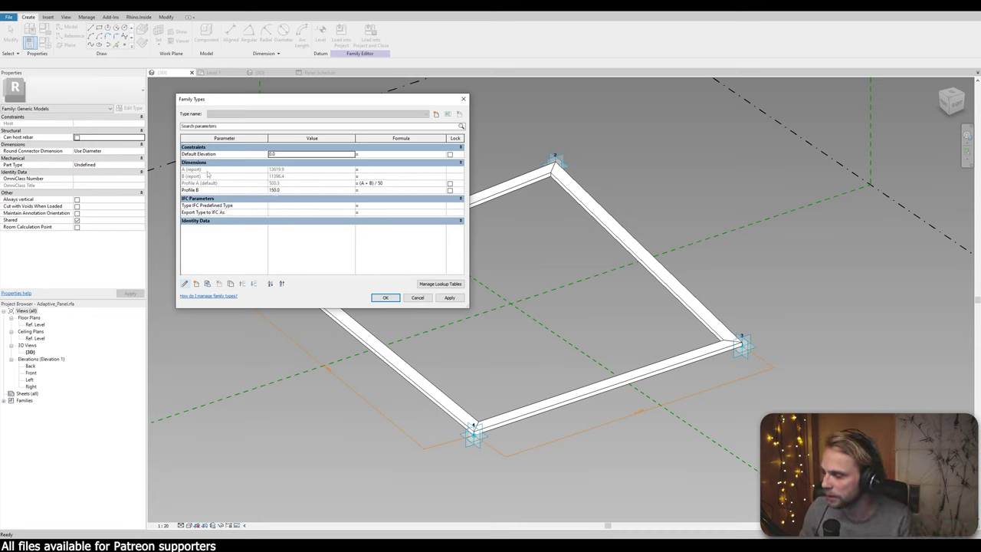
Convert reporting parameter B to the shared parameter B from the Panels group and apply the family type changes
{"action": "left_click", "coordinate": [198, 176]}
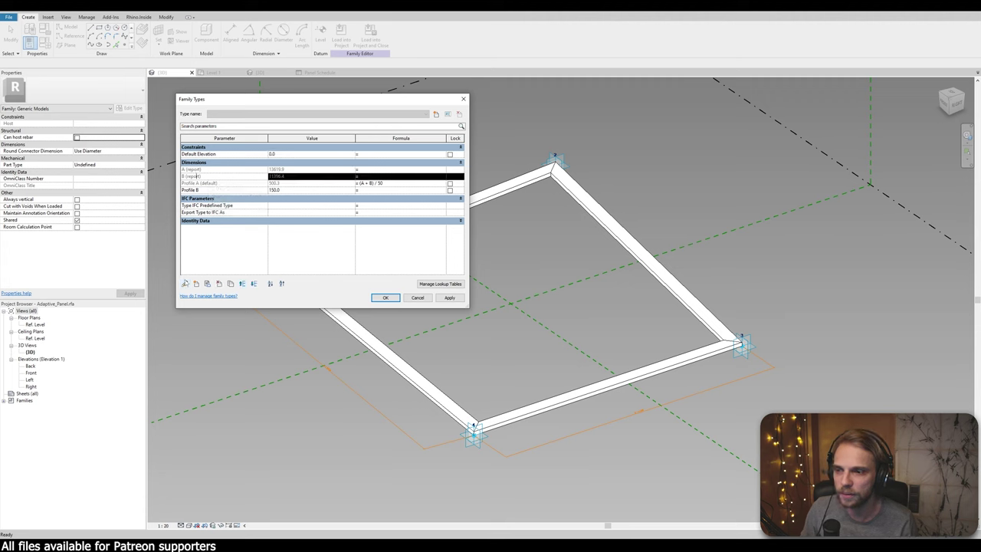
{"action": "left_click", "coordinate": [184, 284]}
{"action": "left_click", "coordinate": [200, 135]}
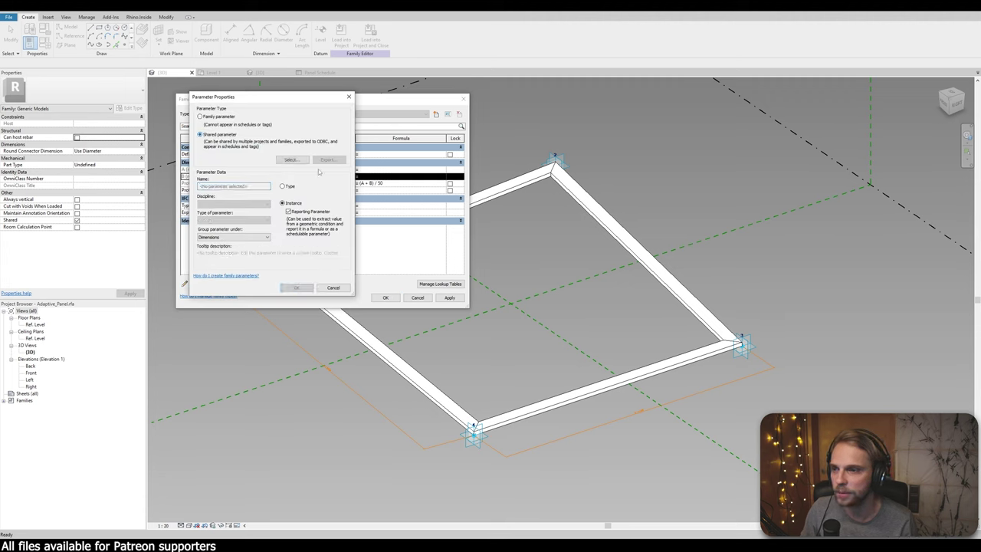
{"action": "left_click", "coordinate": [291, 159]}
{"action": "left_click", "coordinate": [388, 182]}
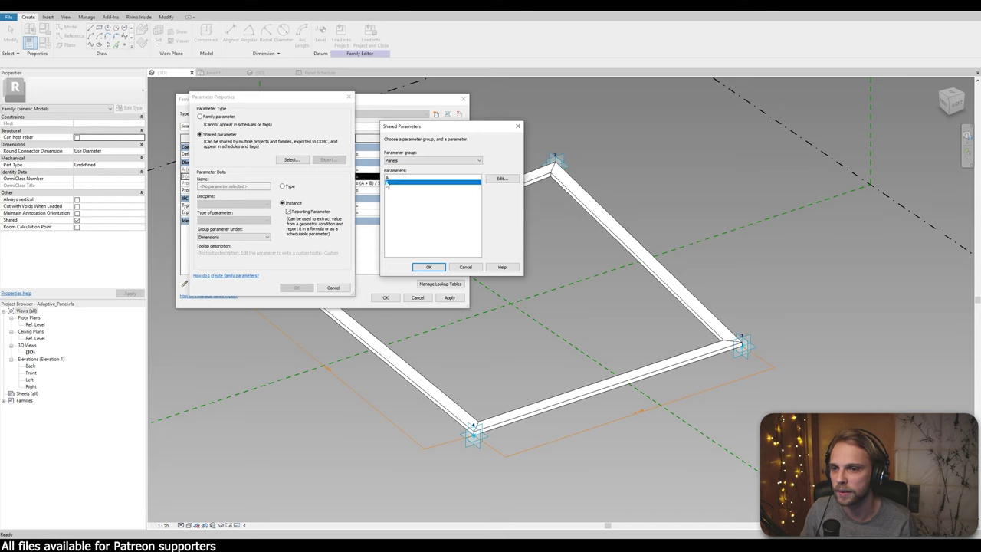
{"action": "left_click", "coordinate": [428, 267]}
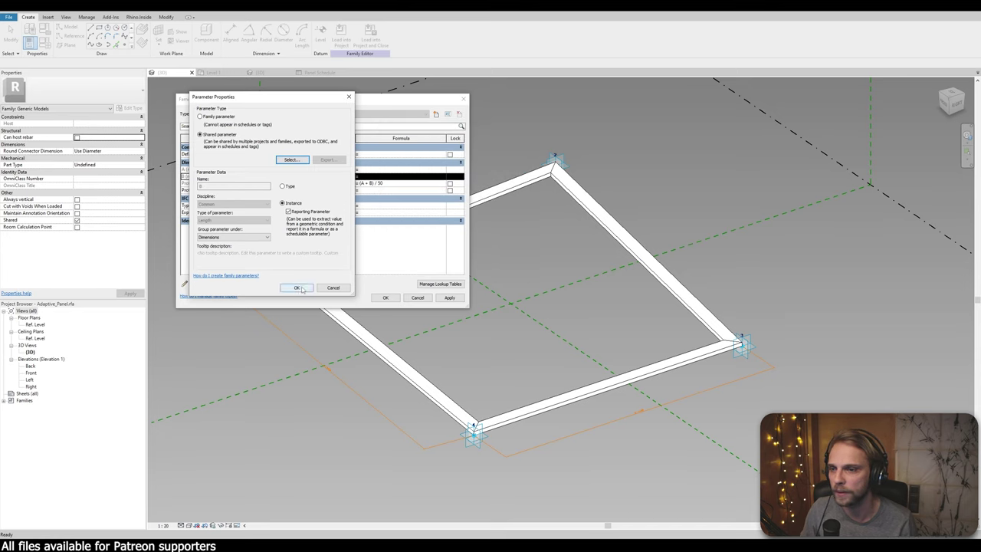
{"action": "left_click", "coordinate": [296, 287]}
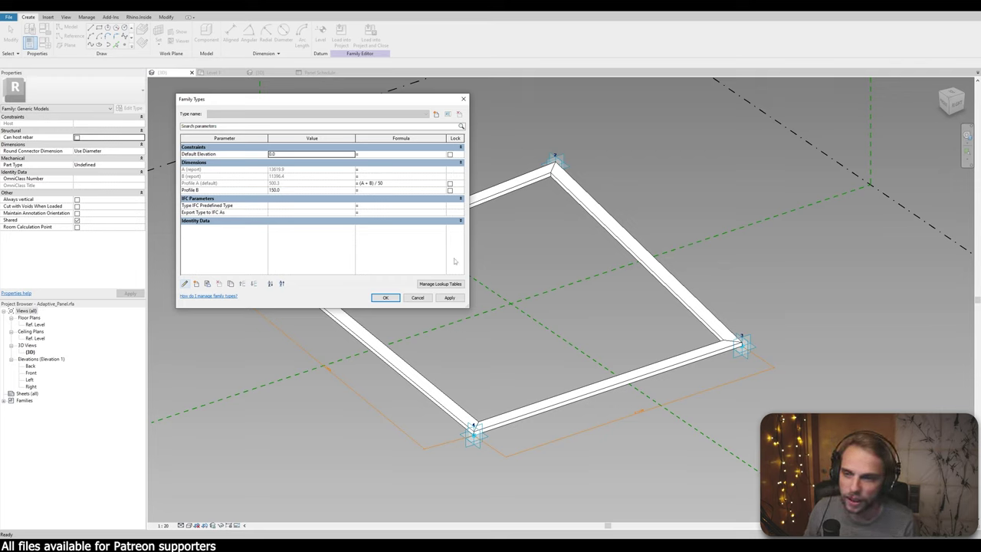
{"action": "left_click", "coordinate": [449, 298]}
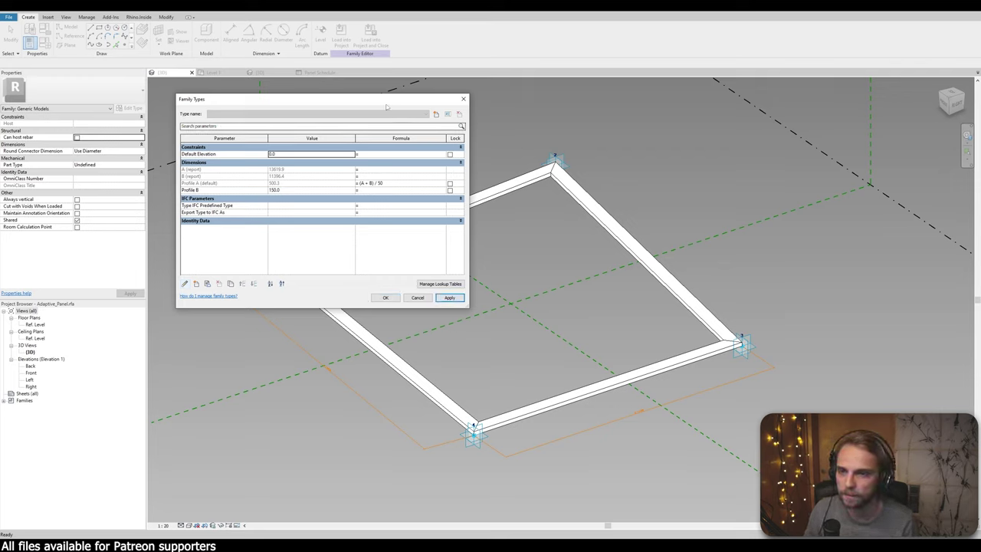
{"action": "left_click_drag", "start_coordinate": [386, 99], "coordinate": [451, 102]}
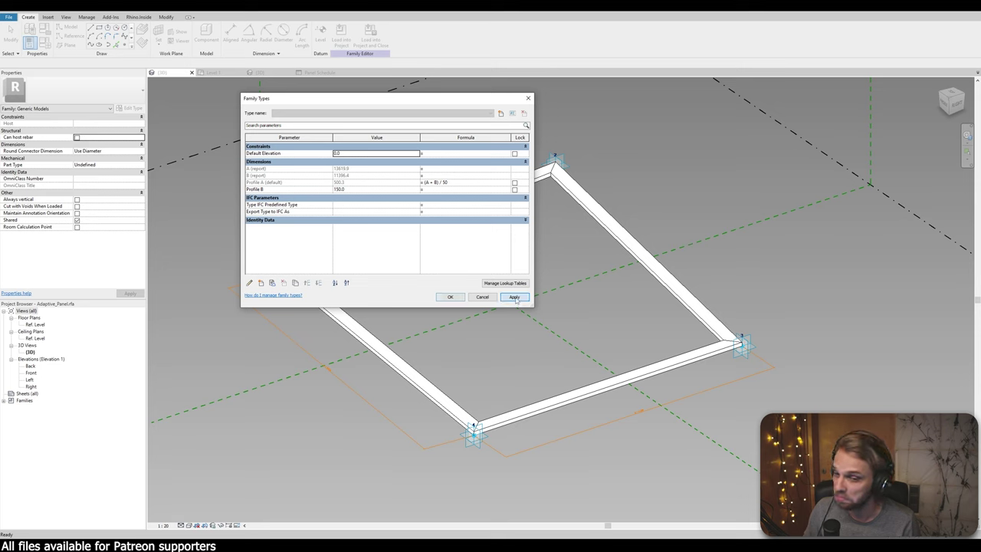
Accept the family types and check the Panel Schedule's available fields for shared parameters A and B, leaving the schedule's fields as they are
{"action": "left_click", "coordinate": [450, 297]}
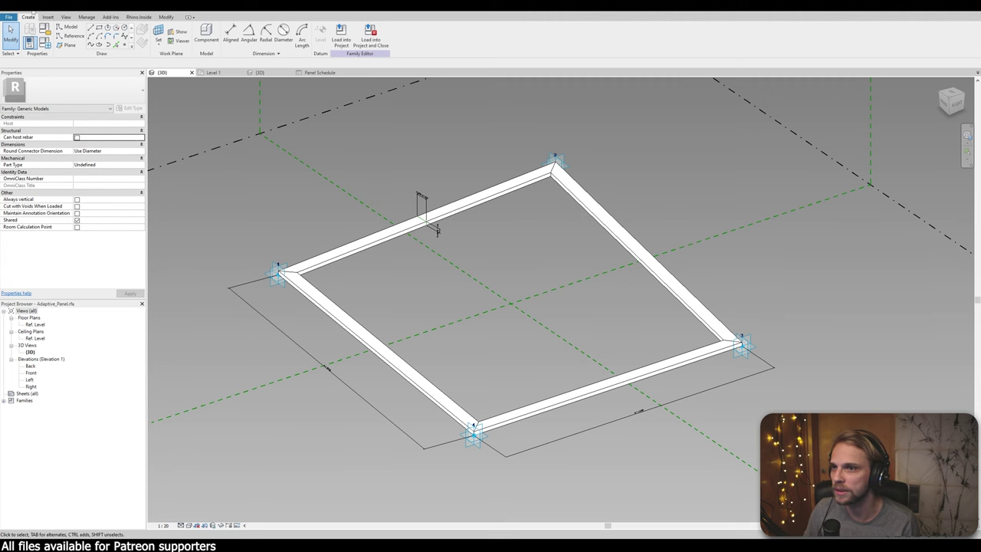
{"action": "left_click", "coordinate": [321, 73]}
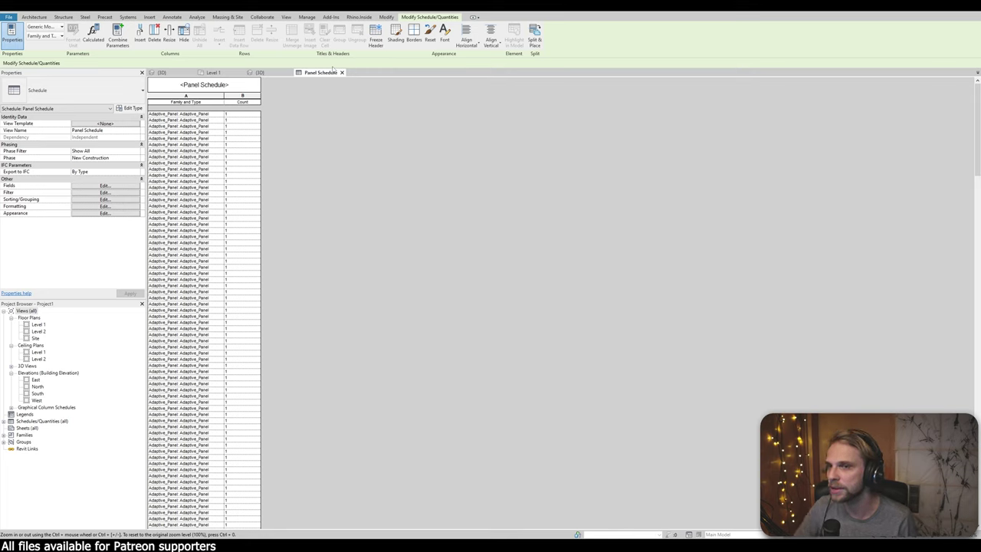
{"action": "left_click", "coordinate": [92, 186]}
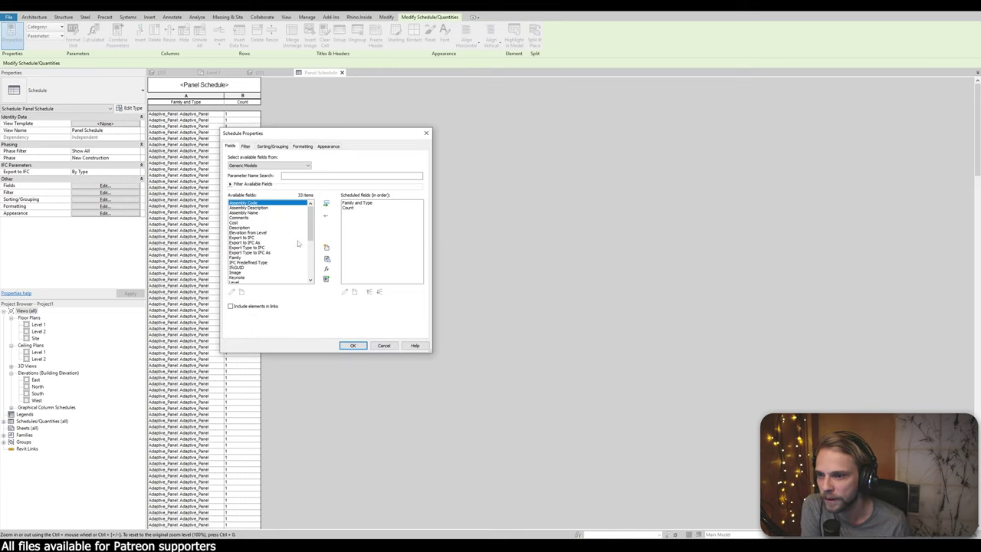
{"action": "scroll", "coordinate": [298, 244], "scroll_direction": "down", "scroll_amount": 5}
{"action": "scroll", "coordinate": [271, 242], "scroll_direction": "up", "scroll_amount": 5}
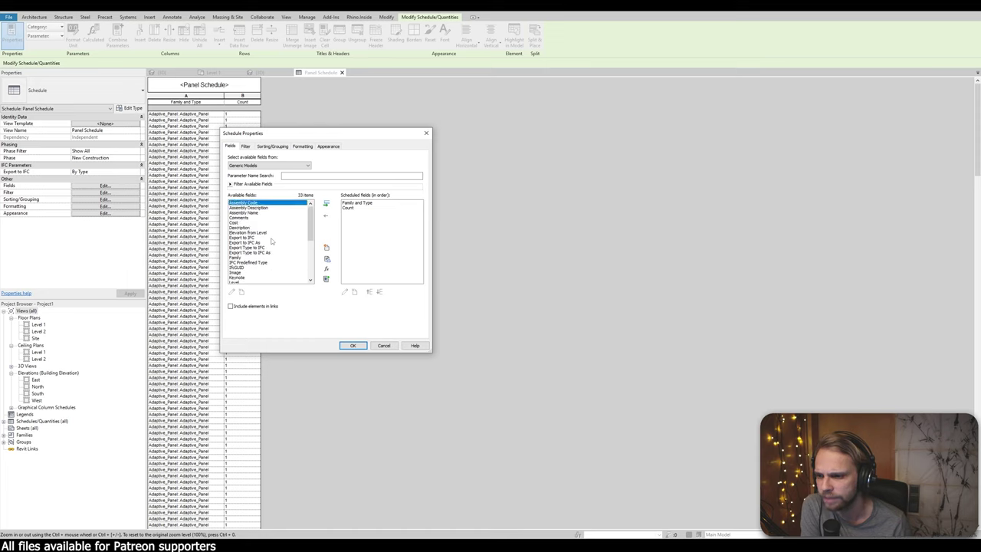
{"action": "left_click", "coordinate": [383, 345]}
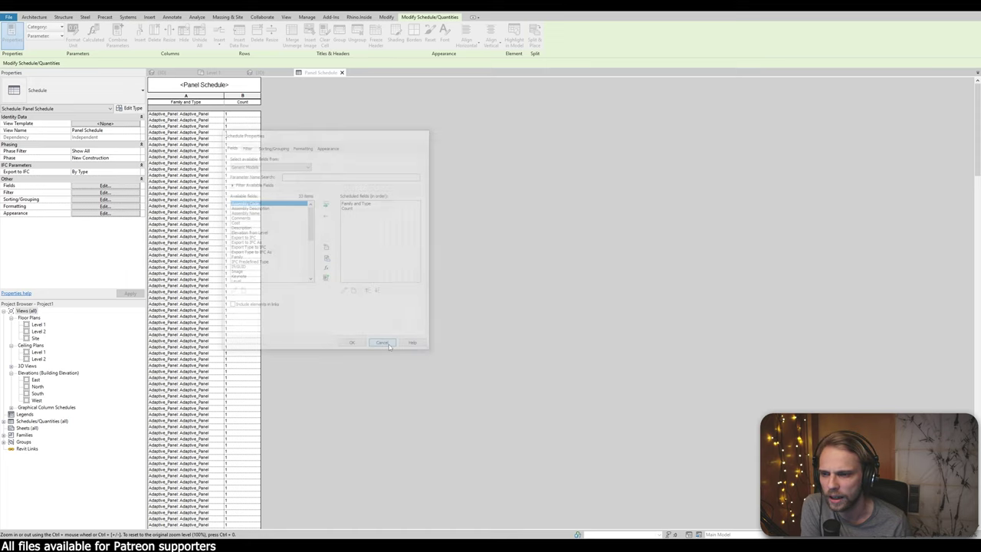
Load the updated Adaptive_Panel family with its shared parameters into the Adaptive_Panel_Project project
{"action": "left_click", "coordinate": [262, 73]}
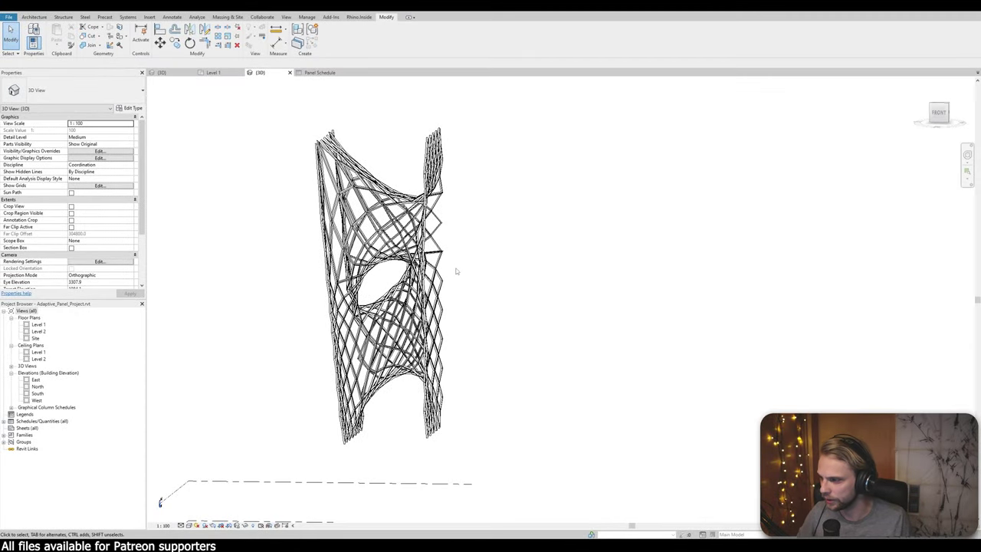
{"action": "left_click", "coordinate": [165, 73]}
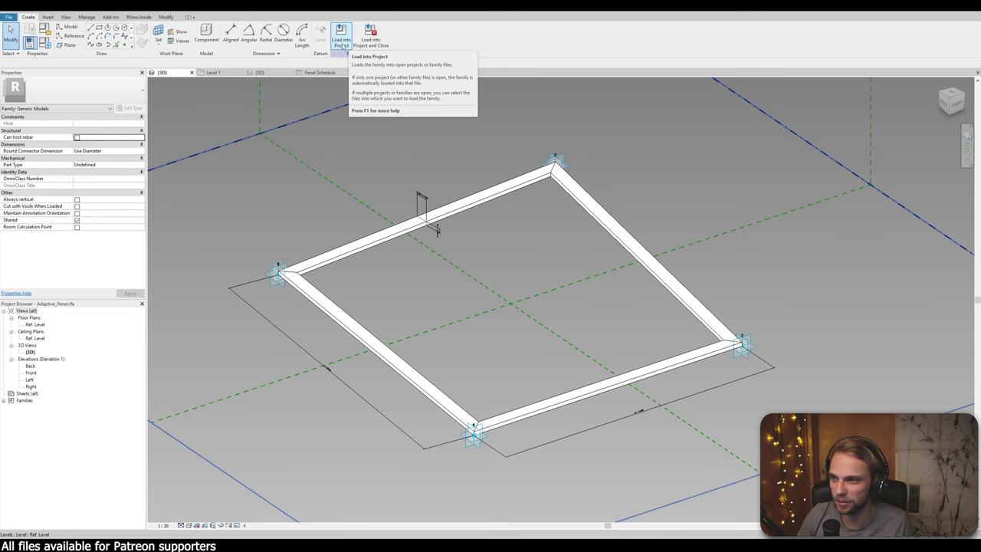
{"action": "left_click", "coordinate": [342, 45]}
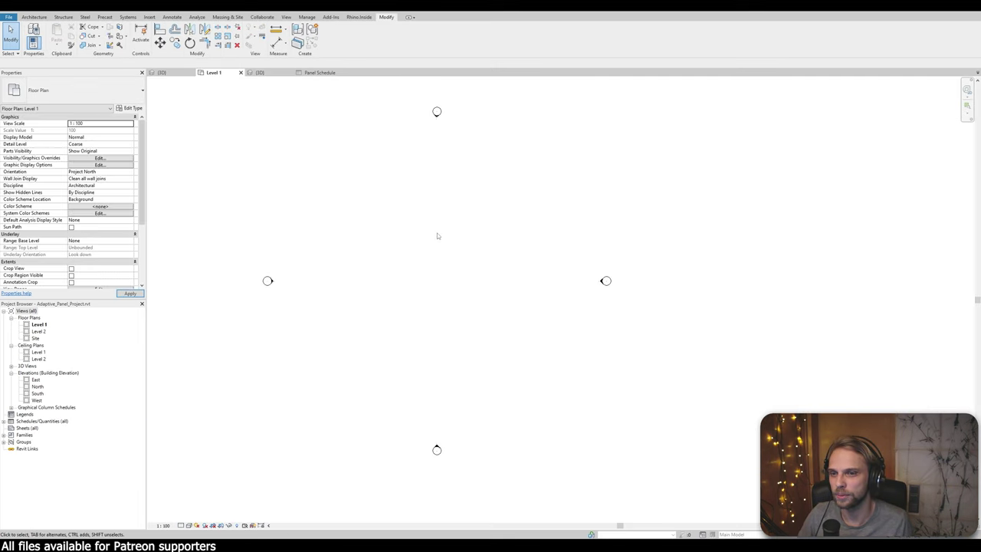
{"action": "middle_click_drag", "start_coordinate": [453, 263], "coordinate": [420, 319]}
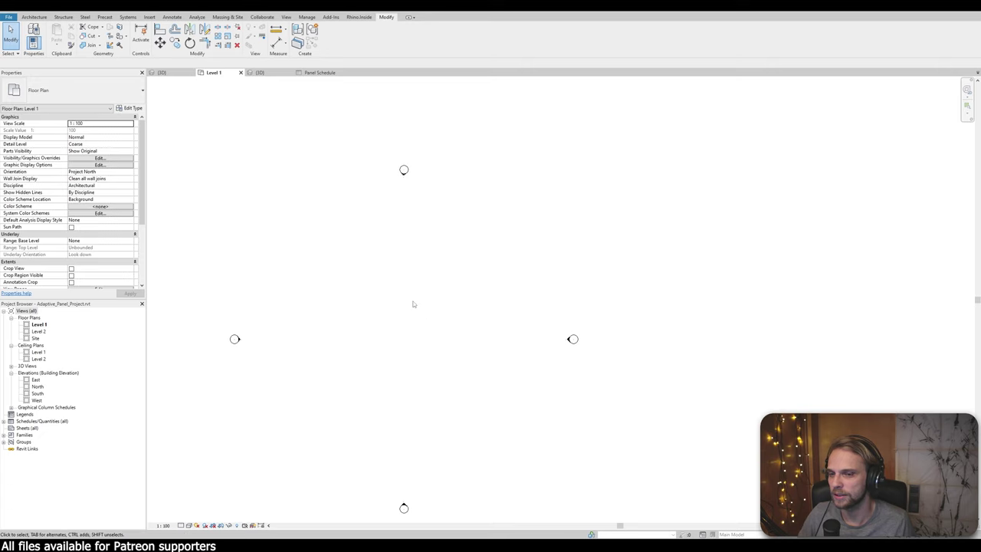
{"action": "scroll", "coordinate": [418, 306], "scroll_direction": "down", "scroll_amount": 1}
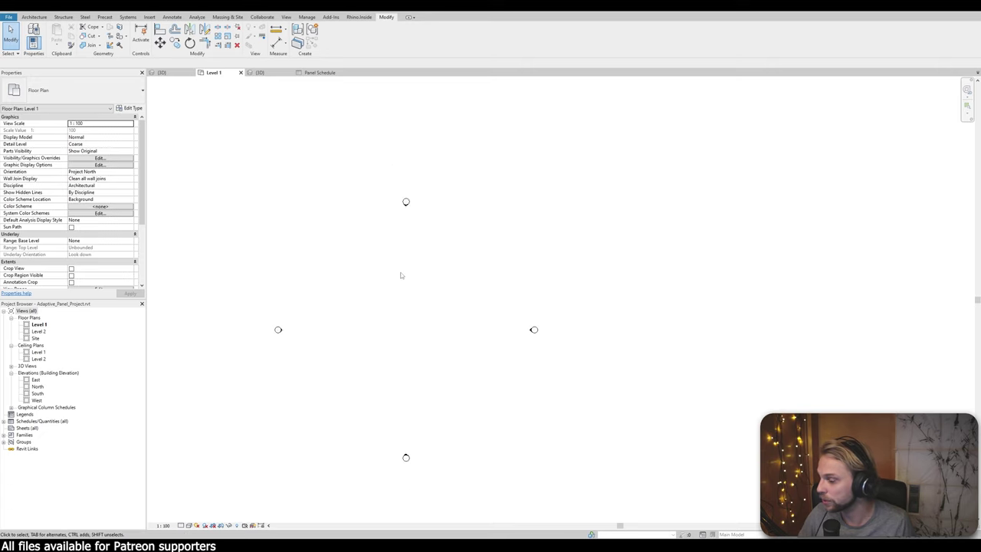